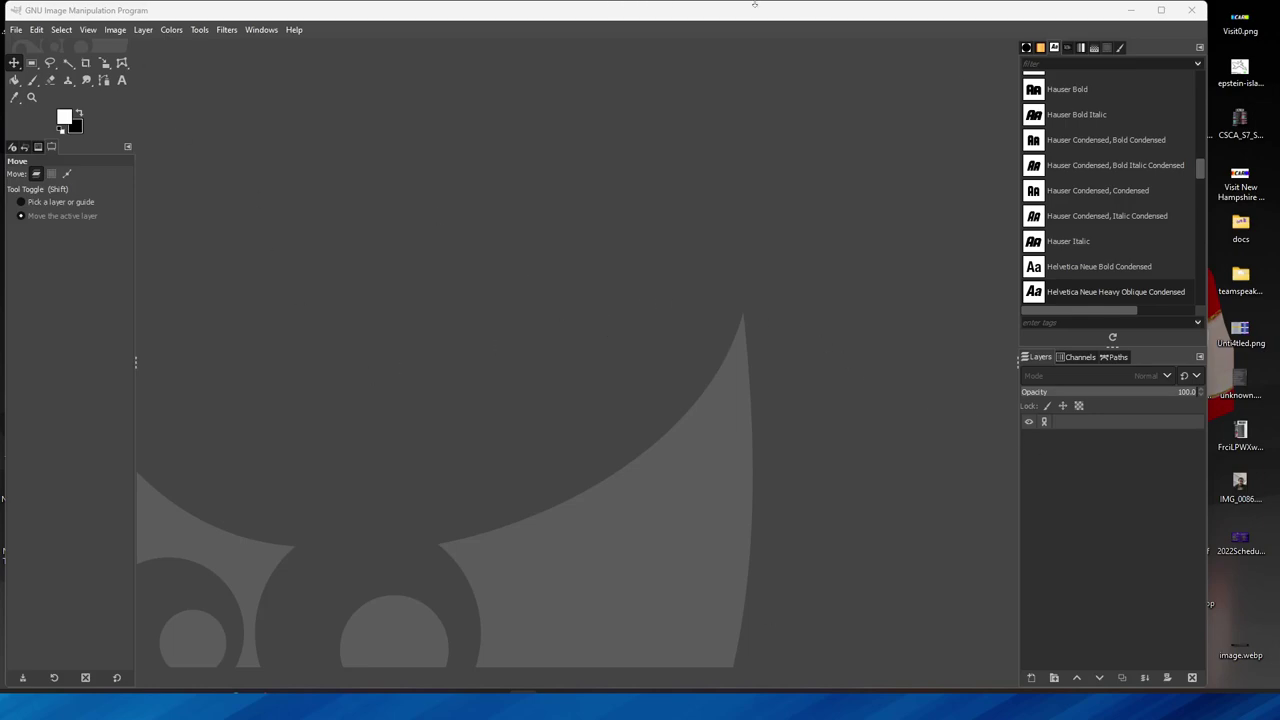
# Switch to Brave and open the driver number card archive on diecastcharv.com.
pyautogui.click(147, 12)
pyautogui.moveTo(258, 705)
pyautogui.hotkey('alt', 'Tab')
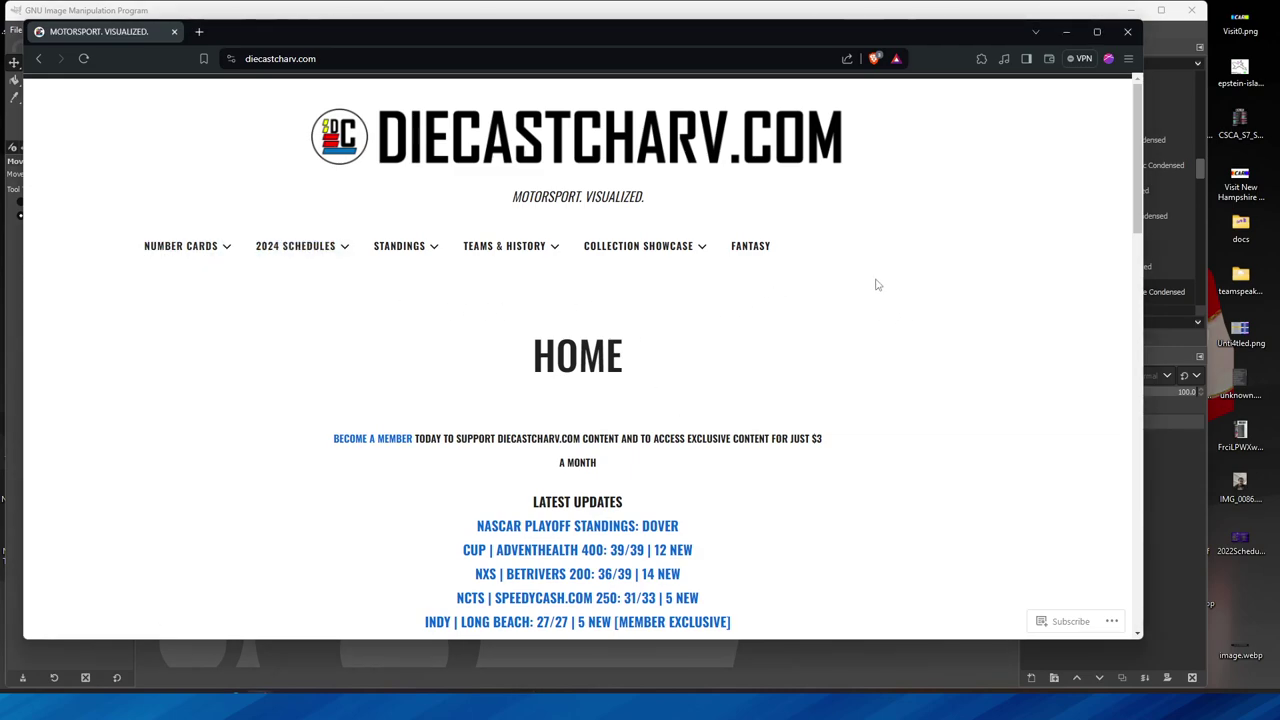
pyautogui.moveTo(200, 250)
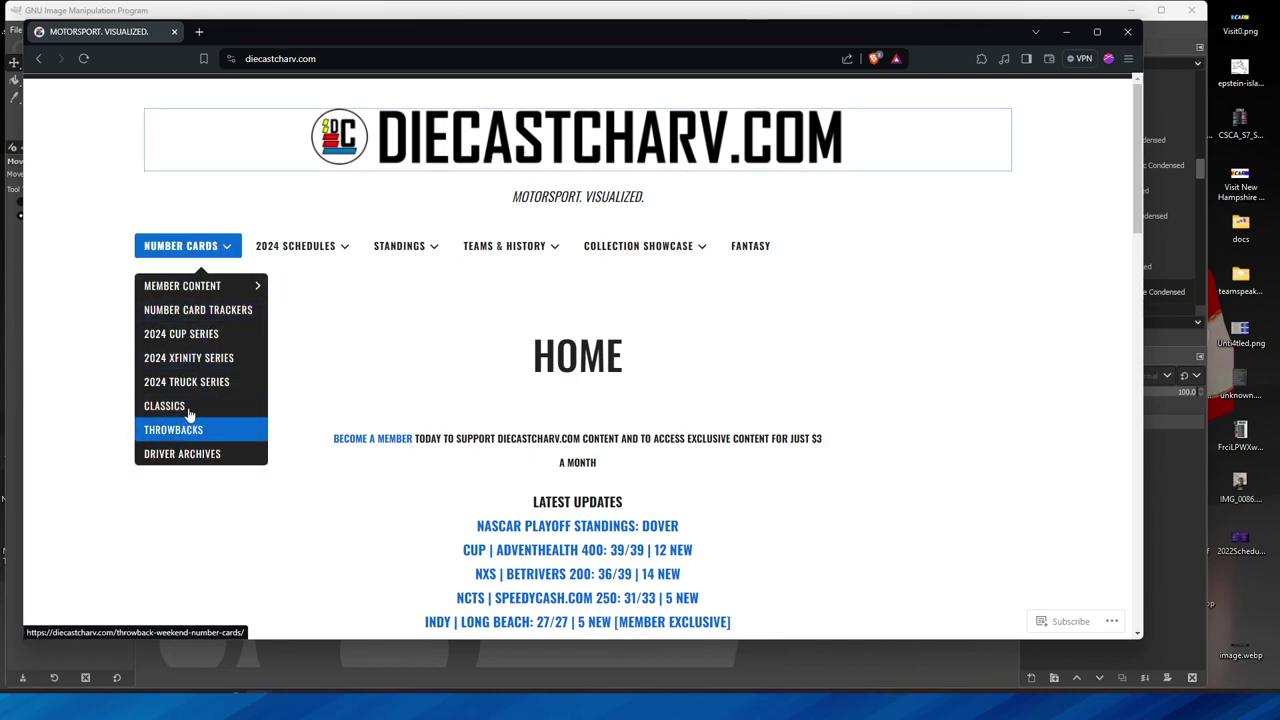
pyautogui.click(194, 343)
pyautogui.scroll(-2, 617, 420)
pyautogui.scroll(-3, 615, 466)
pyautogui.scroll(2, 608, 343)
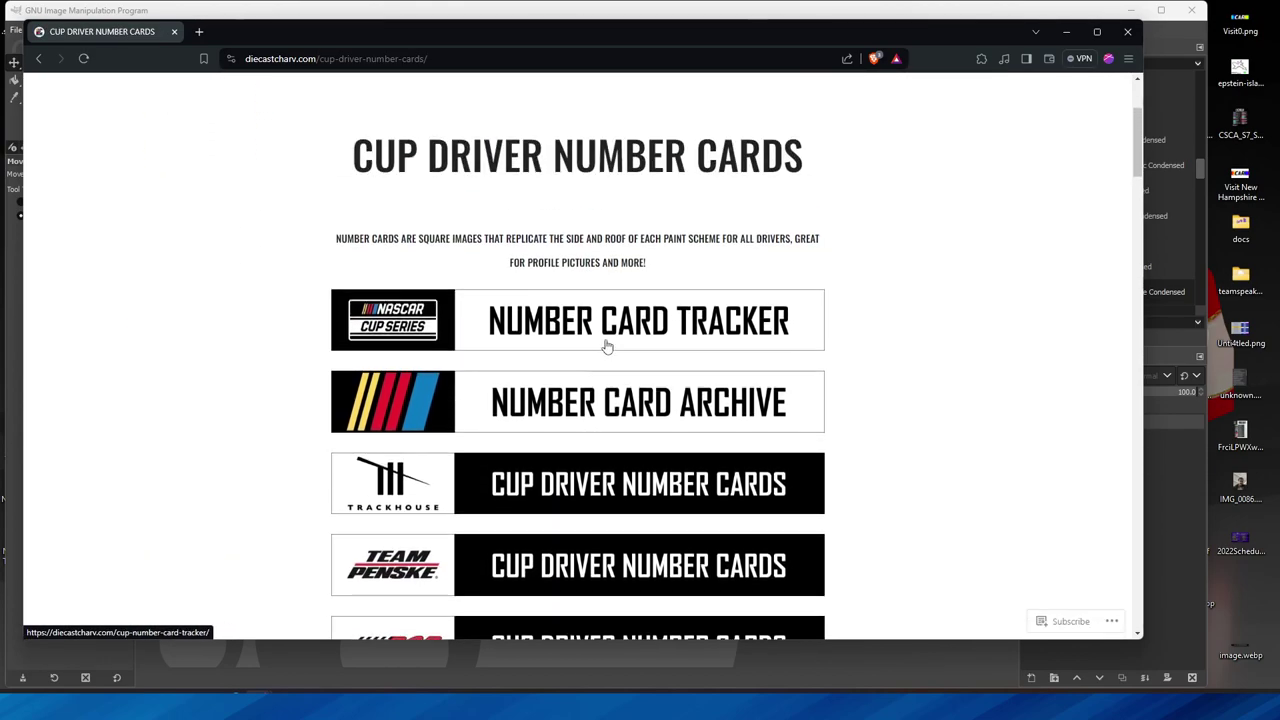
pyautogui.click(622, 392)
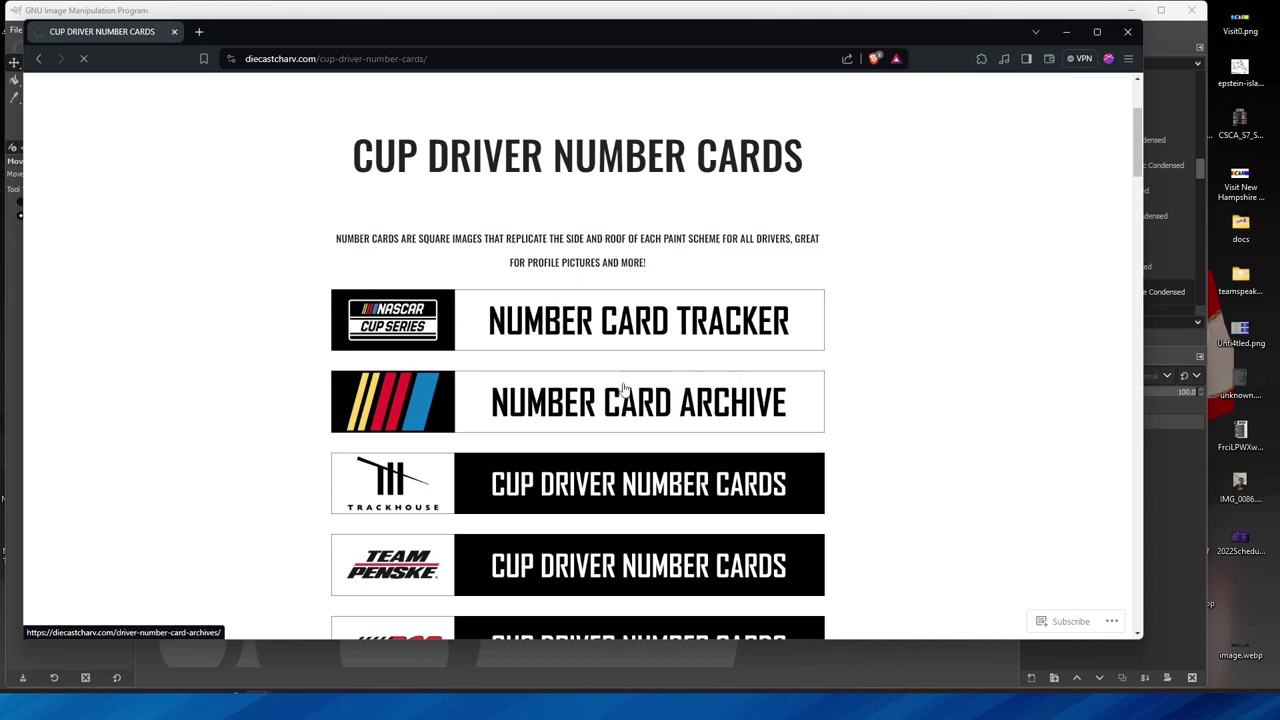
# Open a driver's 2017 Truck series number cards page.
pyautogui.scroll(-5, 514, 384)
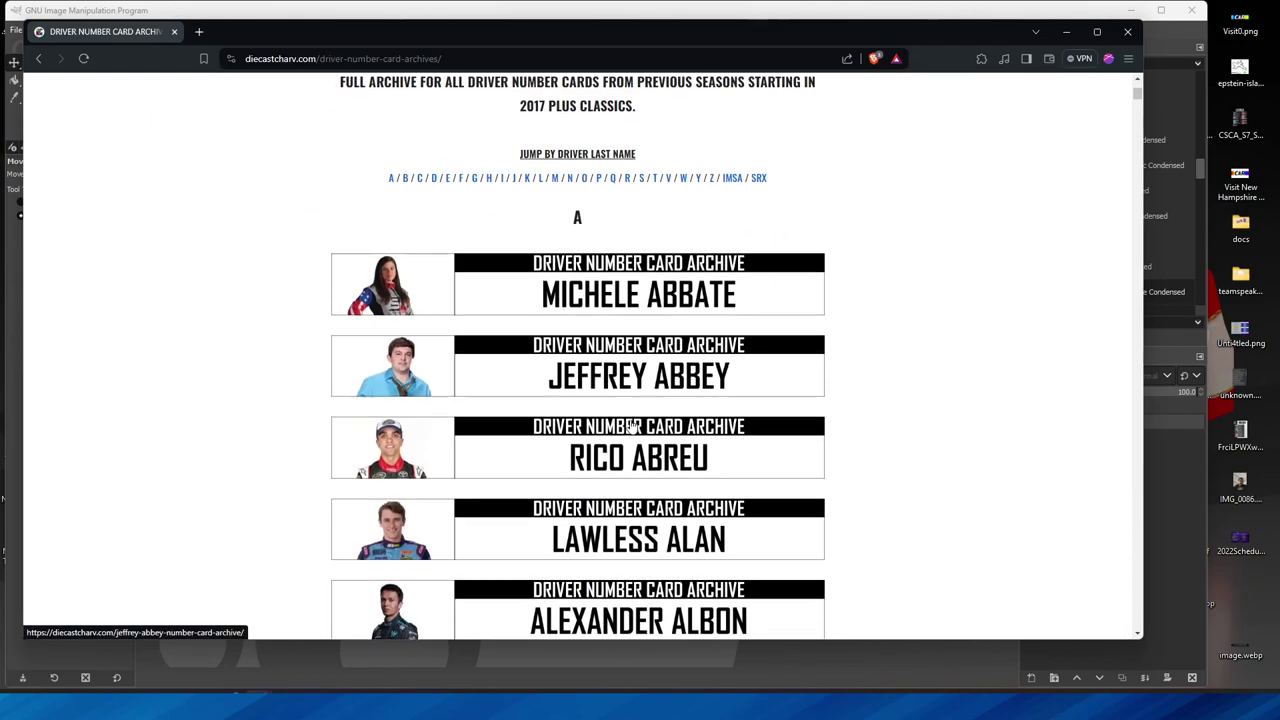
pyautogui.click(600, 420)
pyautogui.scroll(-3, 640, 385)
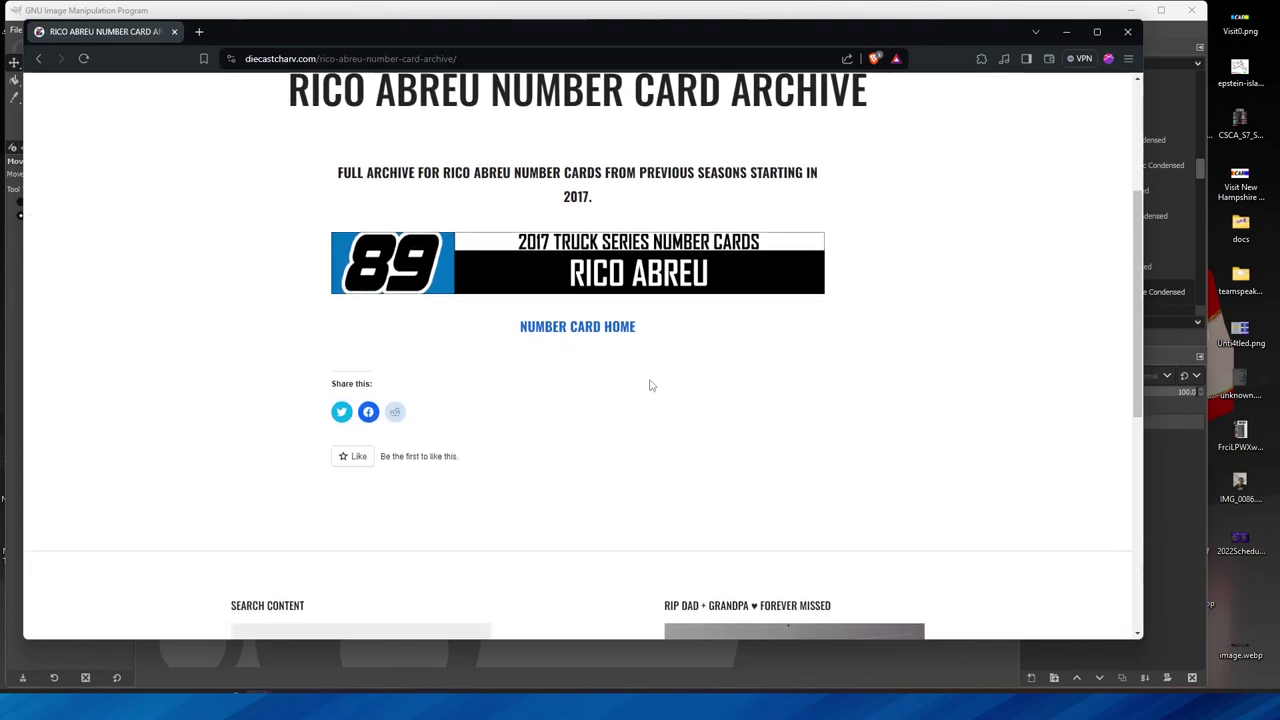
pyautogui.scroll(3, 440, 300)
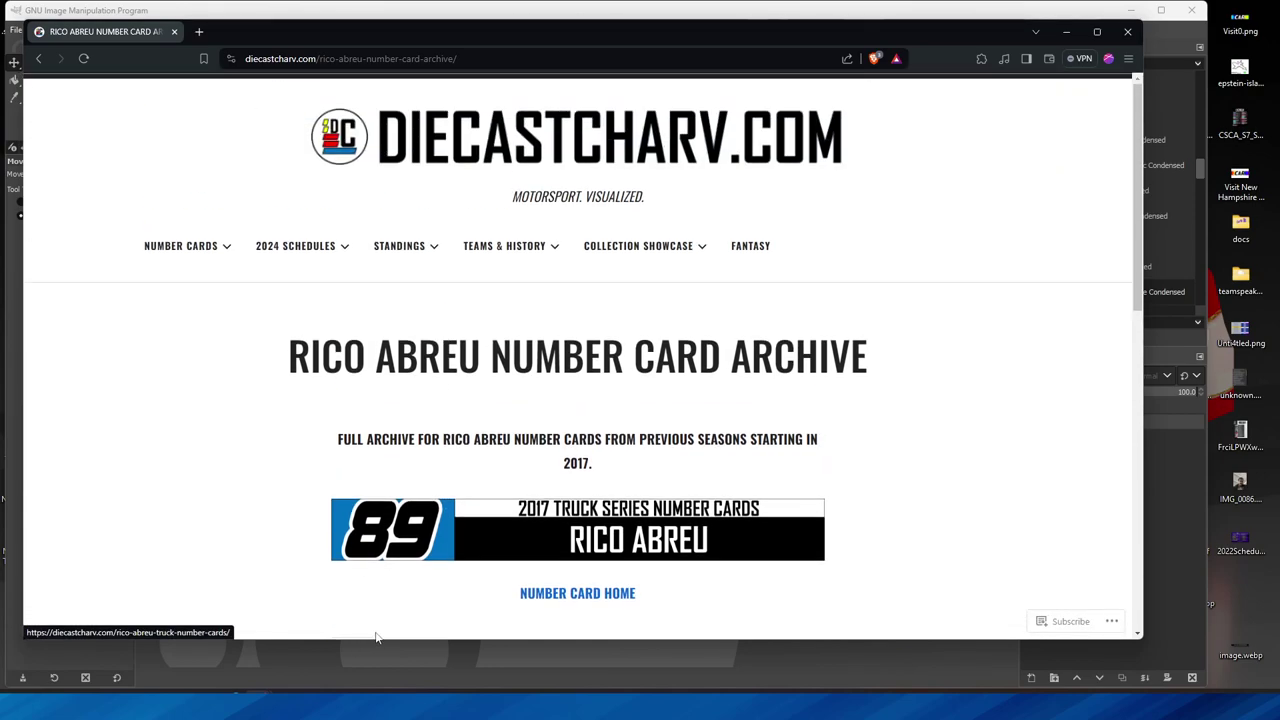
pyautogui.moveTo(413, 540); pyautogui.dragTo(440, 522)
# View the #89 DOOR card full size and save it to Downloads as slide2781.webp.
pyautogui.scroll(-3, 570, 430)
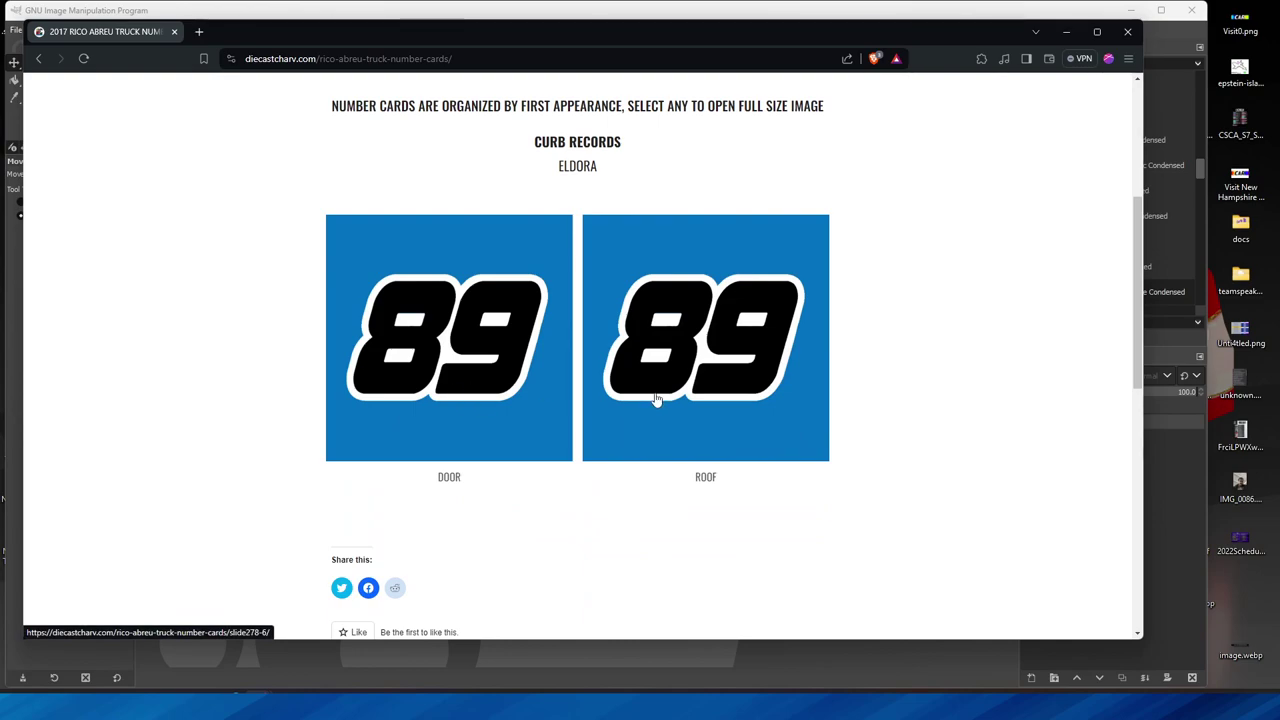
pyautogui.click(465, 397)
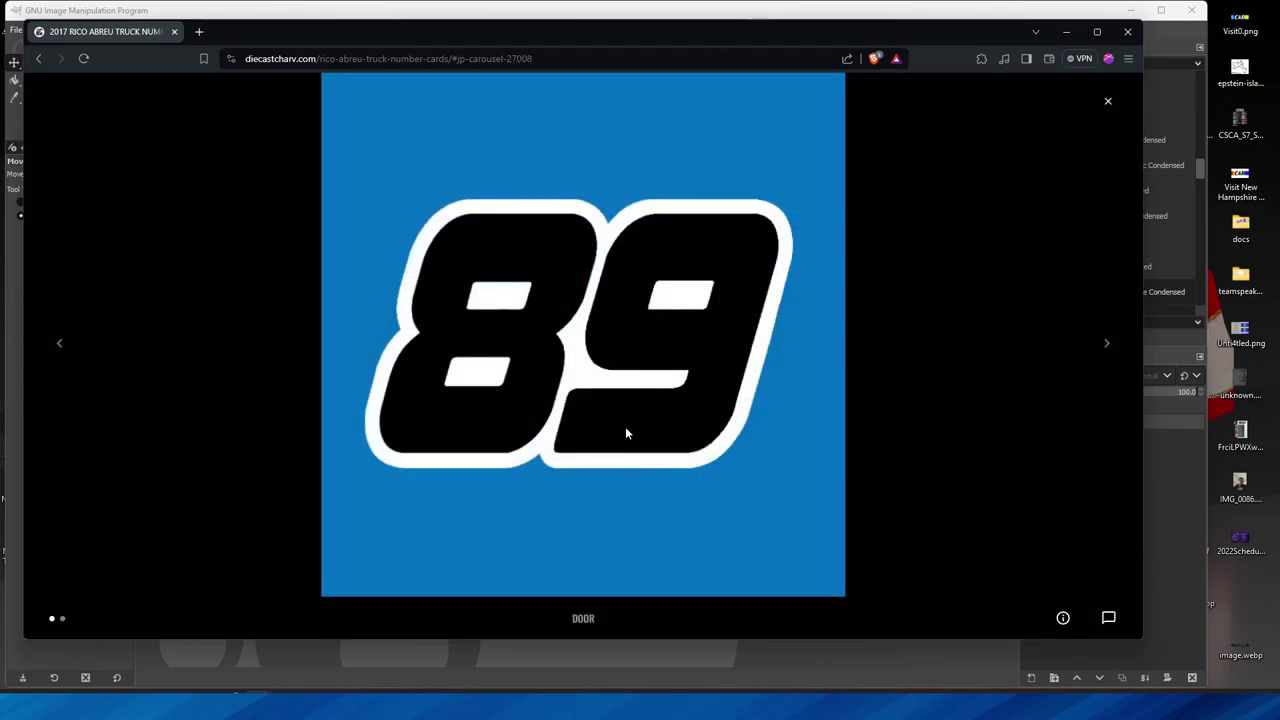
pyautogui.rightClick(600, 407)
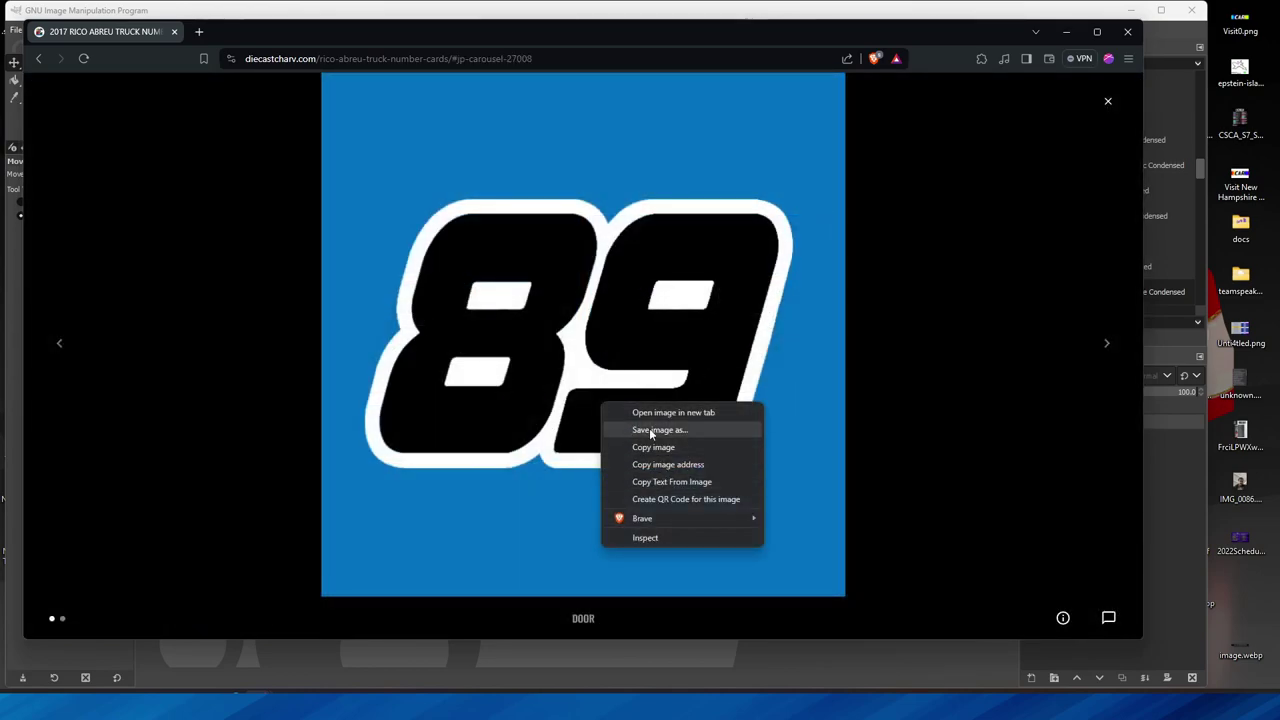
pyautogui.click(650, 440)
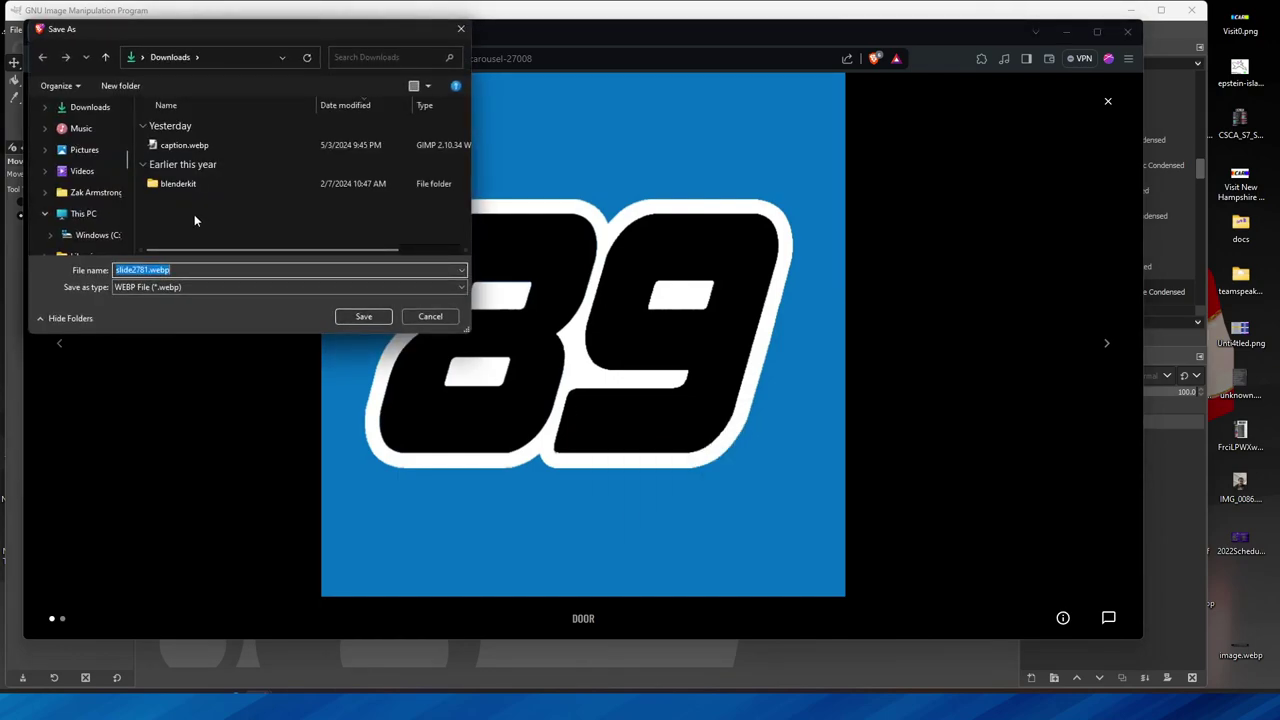
pyautogui.click(382, 319)
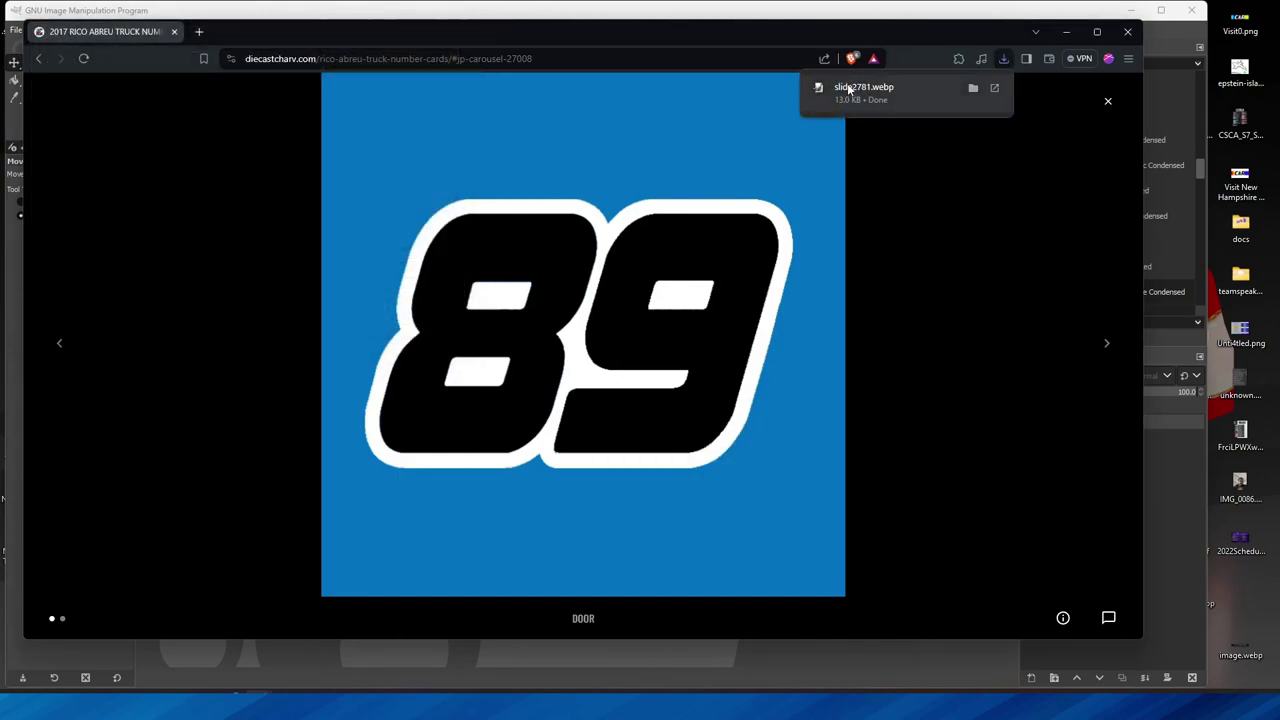
# Open Scale Layer for the #89 card layer, then cancel without resizing.
pyautogui.click(665, 686)
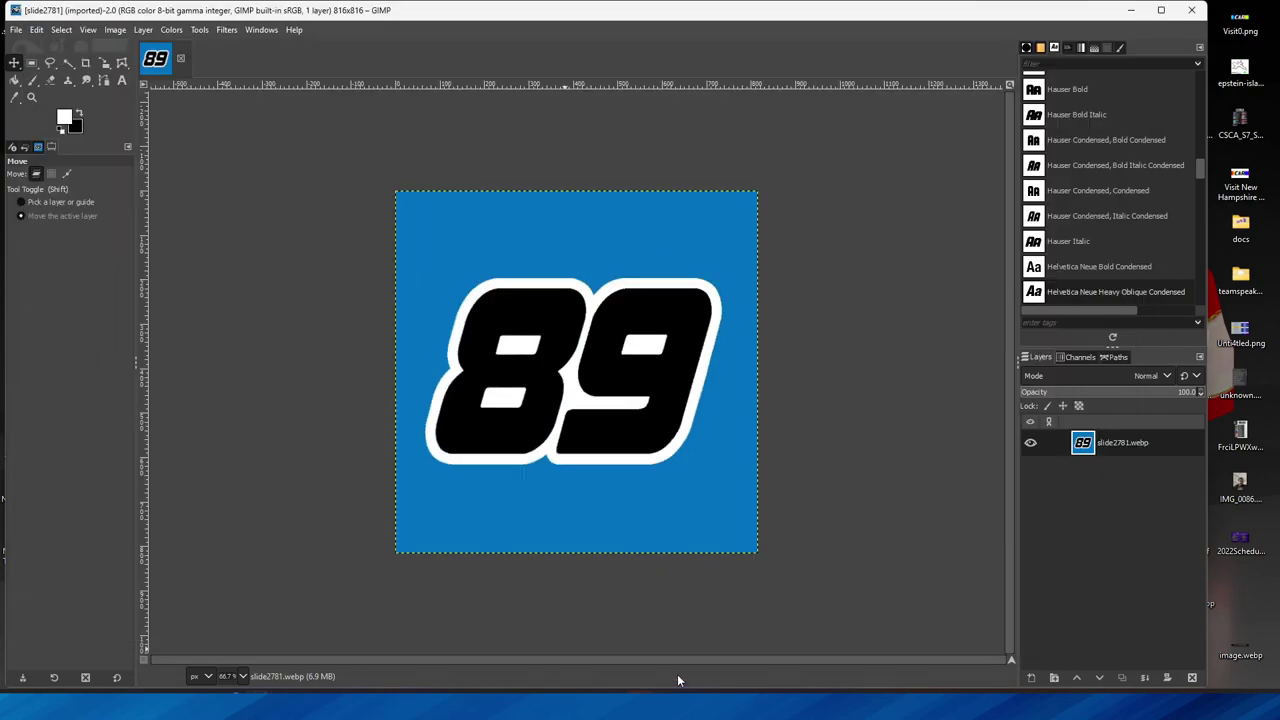
pyautogui.rightClick(1040, 443)
pyautogui.click(1099, 248)
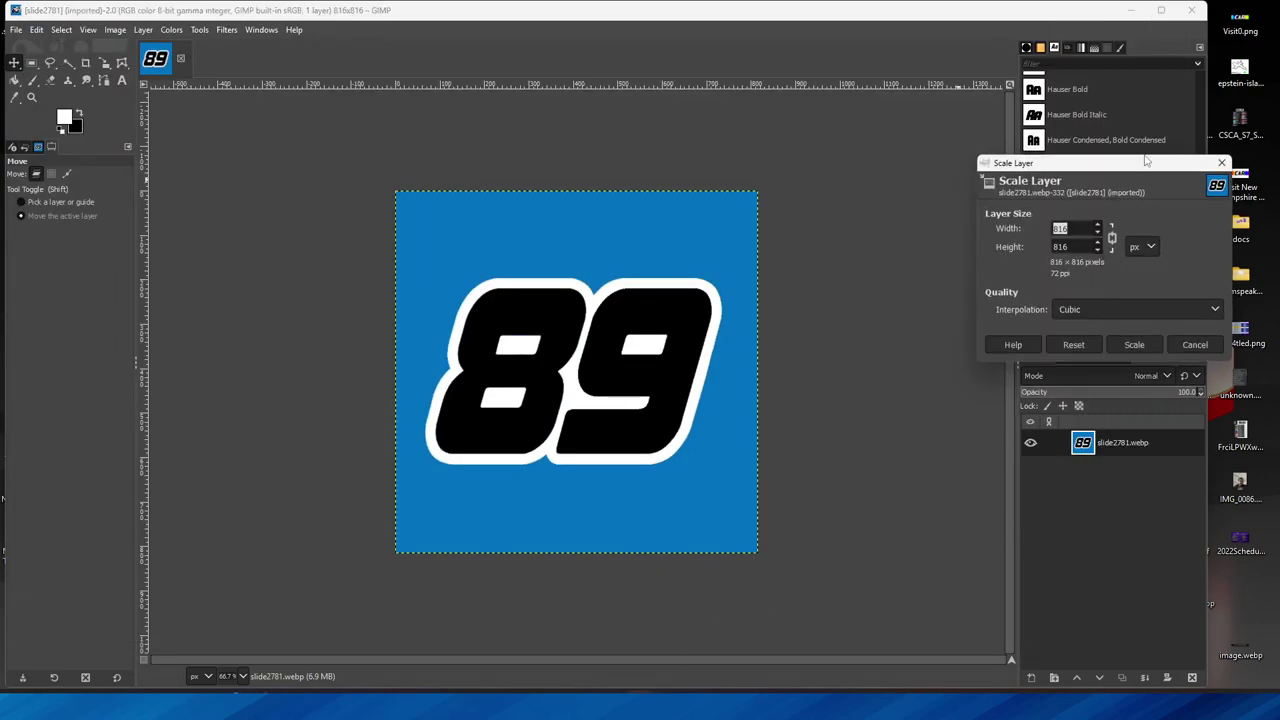
pyautogui.moveTo(1147, 161); pyautogui.dragTo(913, 194)
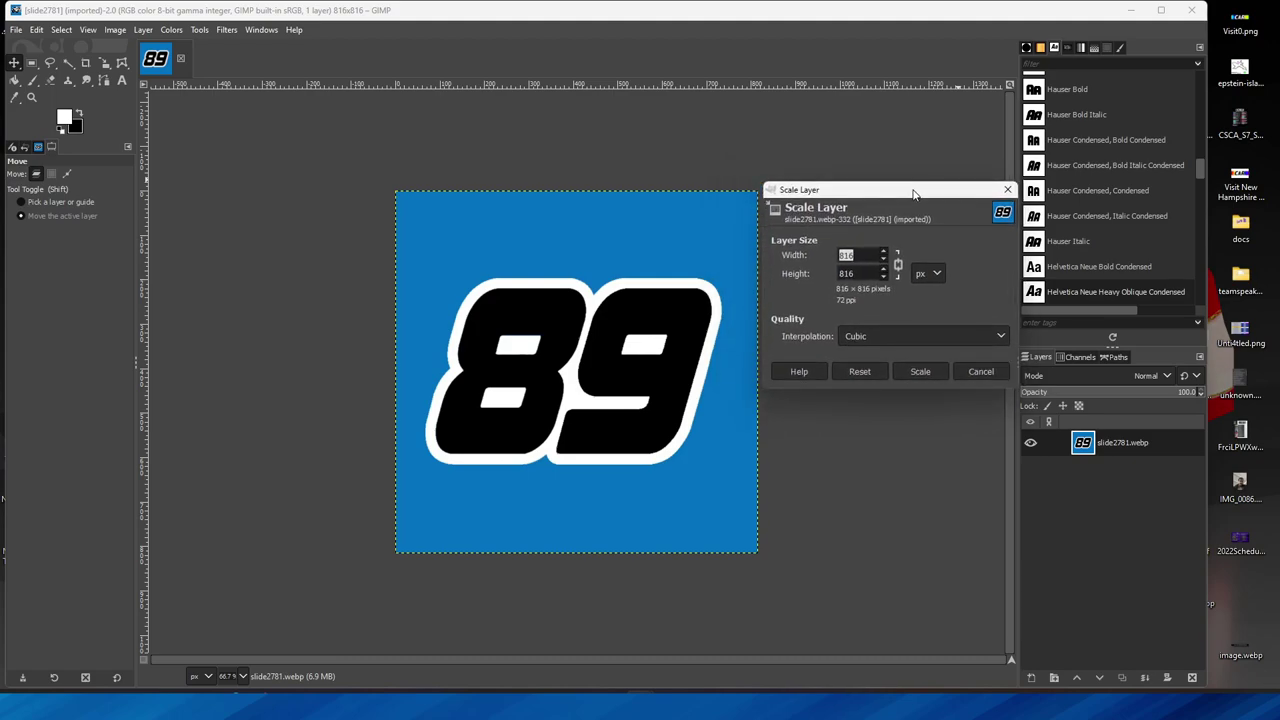
pyautogui.click(966, 376)
# Create a new 816×816 image and close the #89 card image.
pyautogui.click(15, 31)
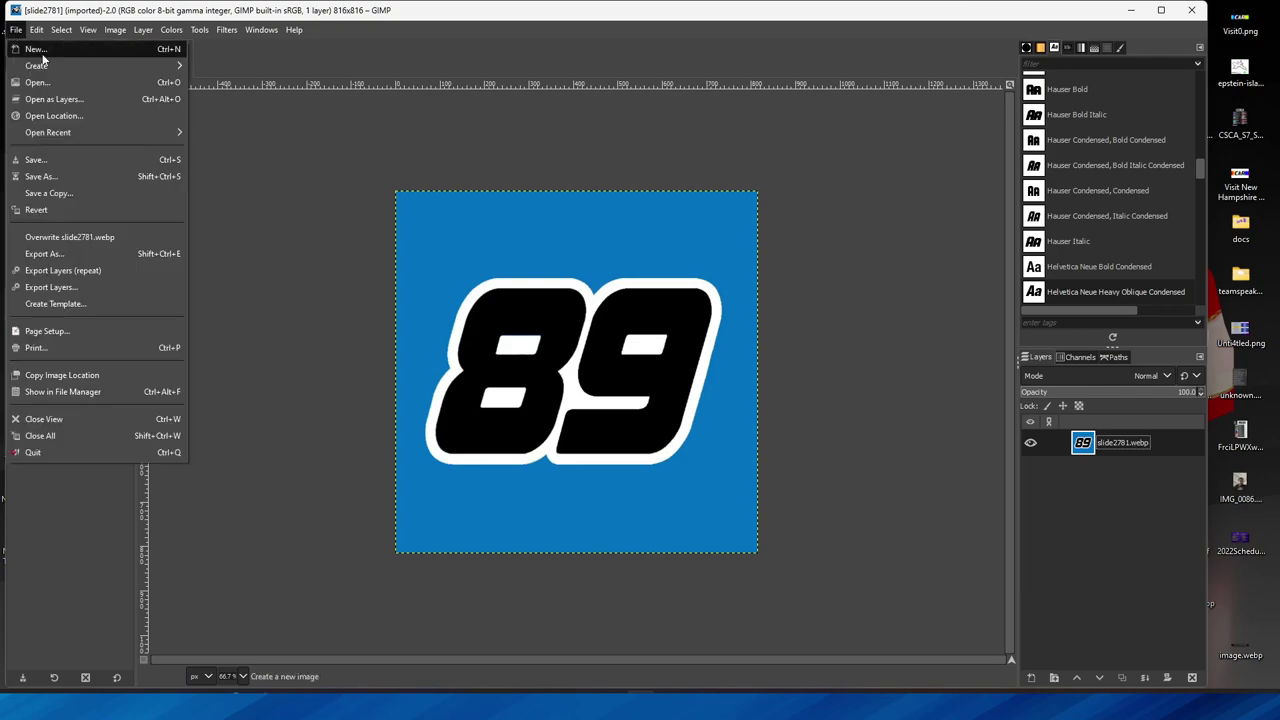
pyautogui.click(63, 49)
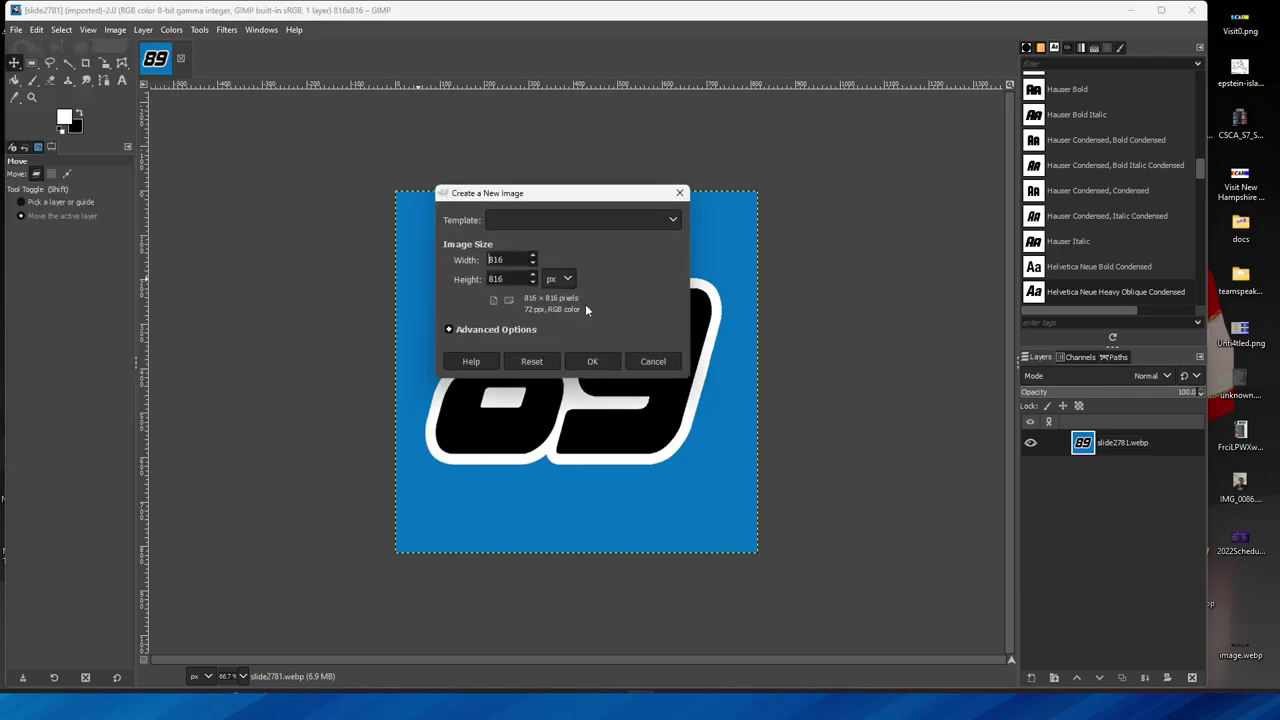
pyautogui.click(591, 363)
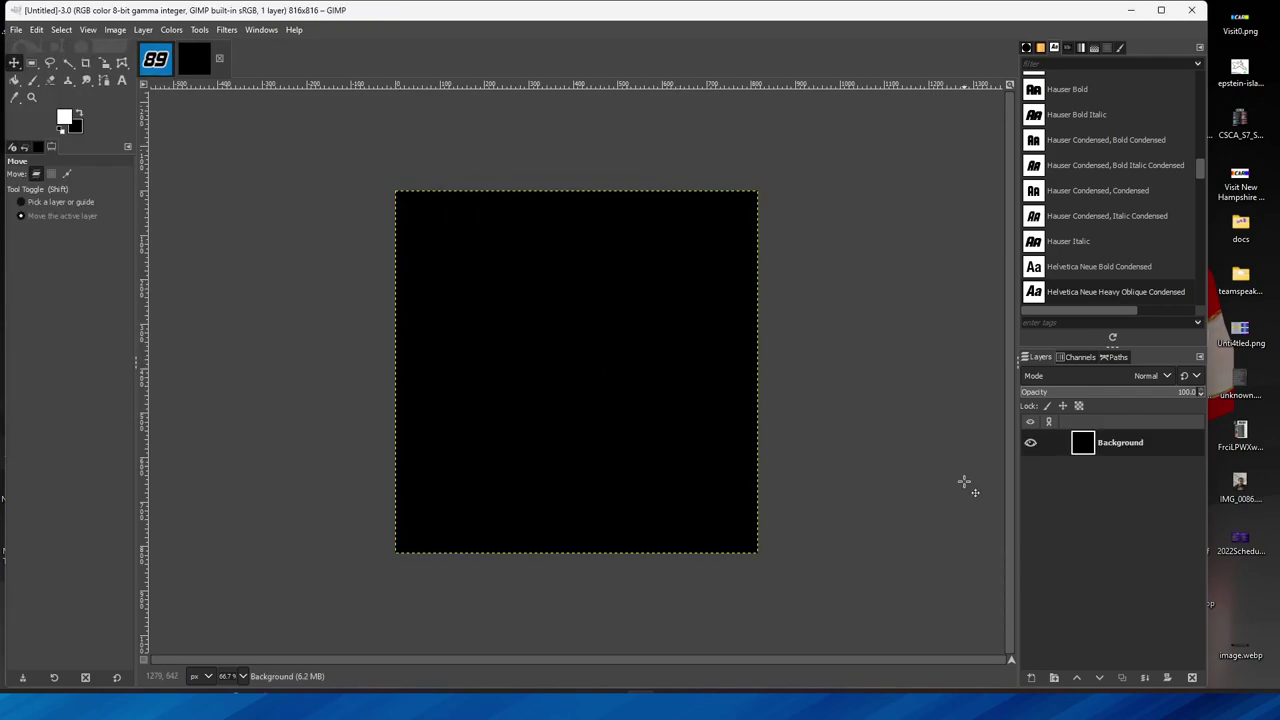
pyautogui.click(155, 60)
pyautogui.click(180, 58)
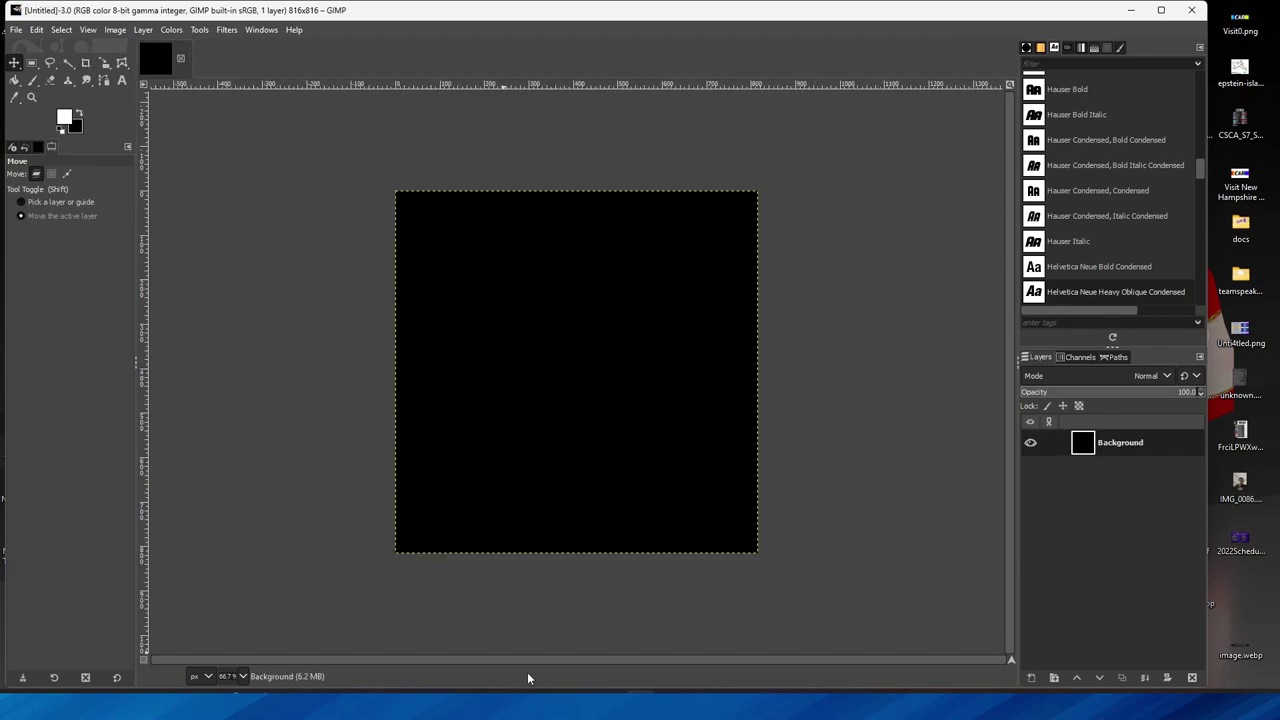
# In a new Brave tab, search Google Images for 'nascar car'.
pyautogui.click(254, 706)
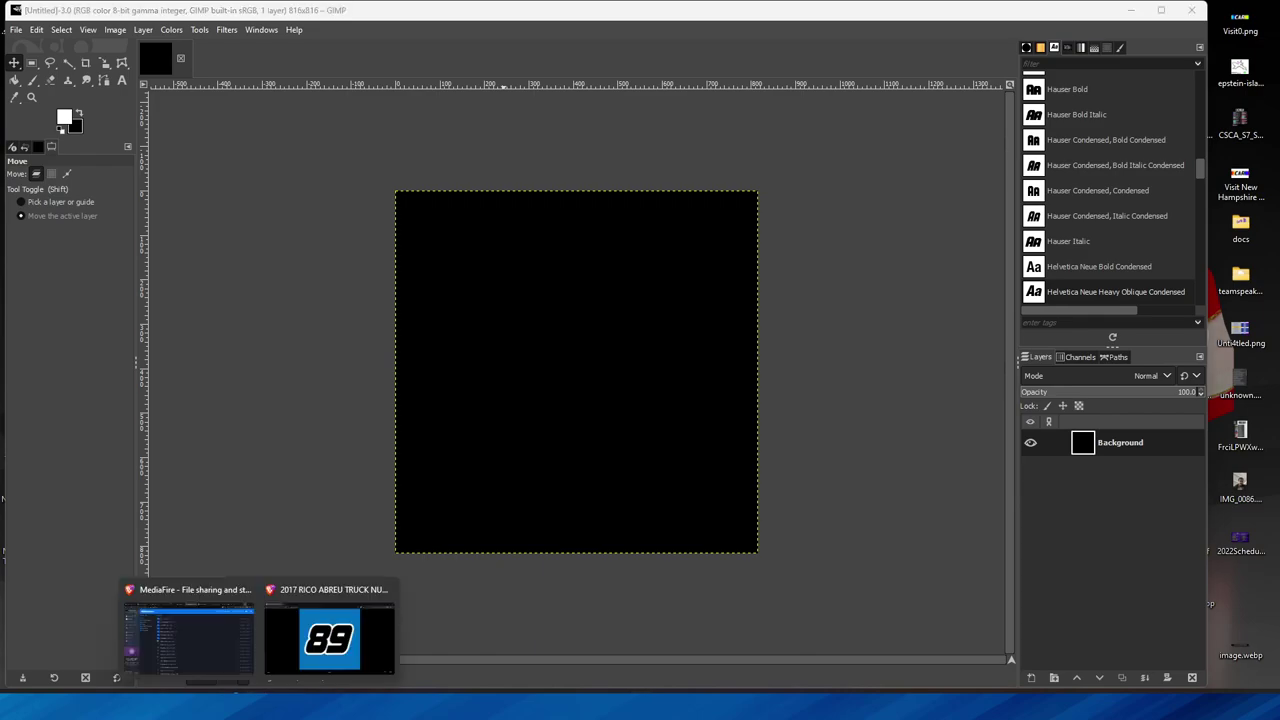
pyautogui.click(335, 644)
pyautogui.click(200, 32)
pyautogui.click(188, 235)
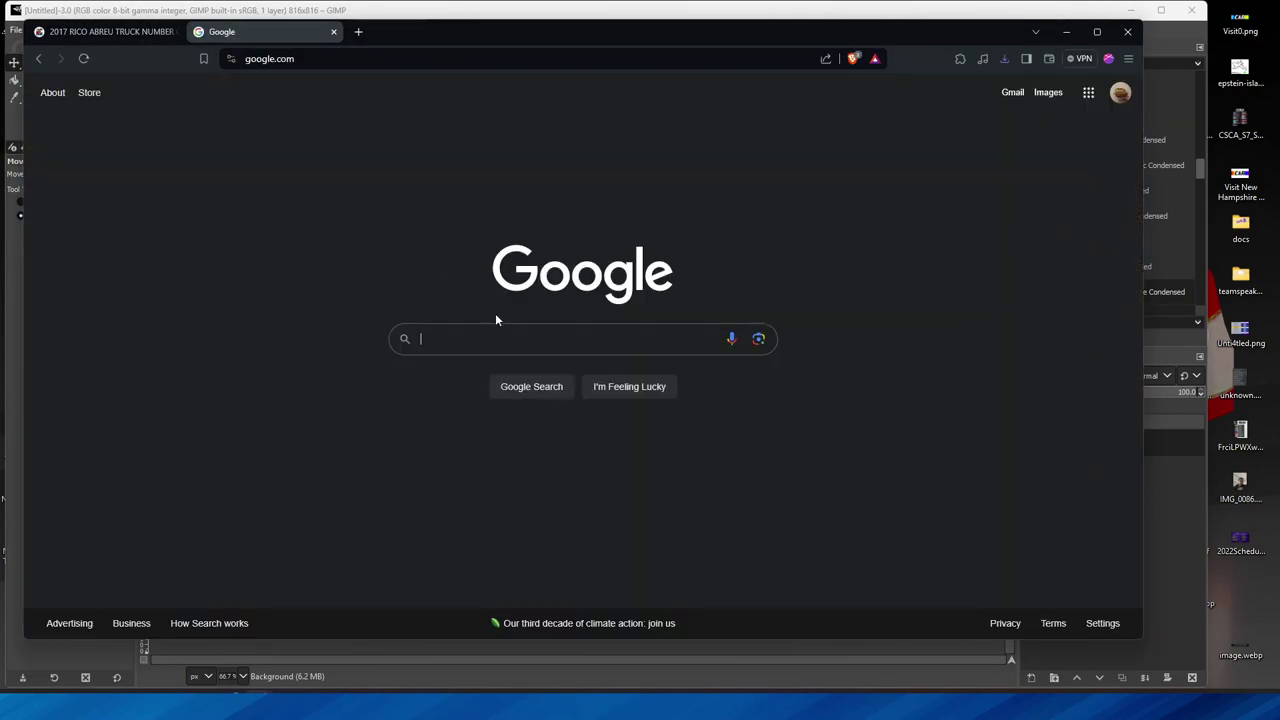
pyautogui.click(497, 337)
pyautogui.write('na')
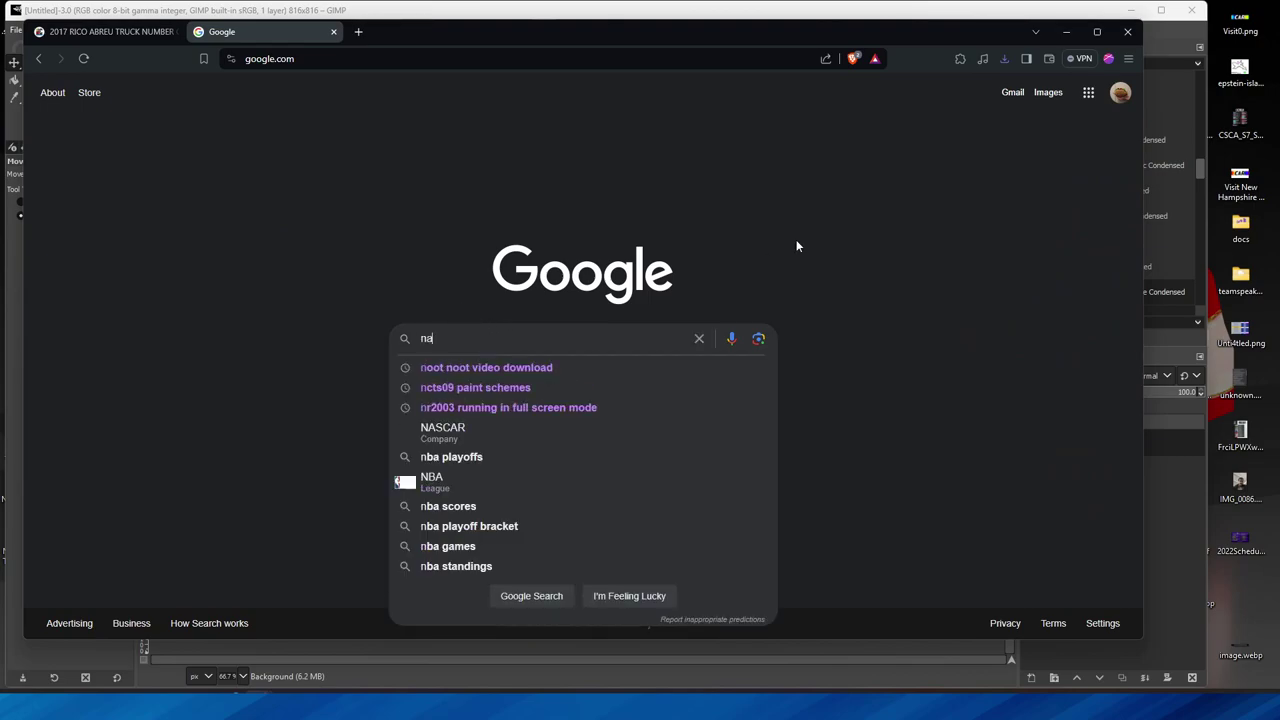
pyautogui.write('scar car')
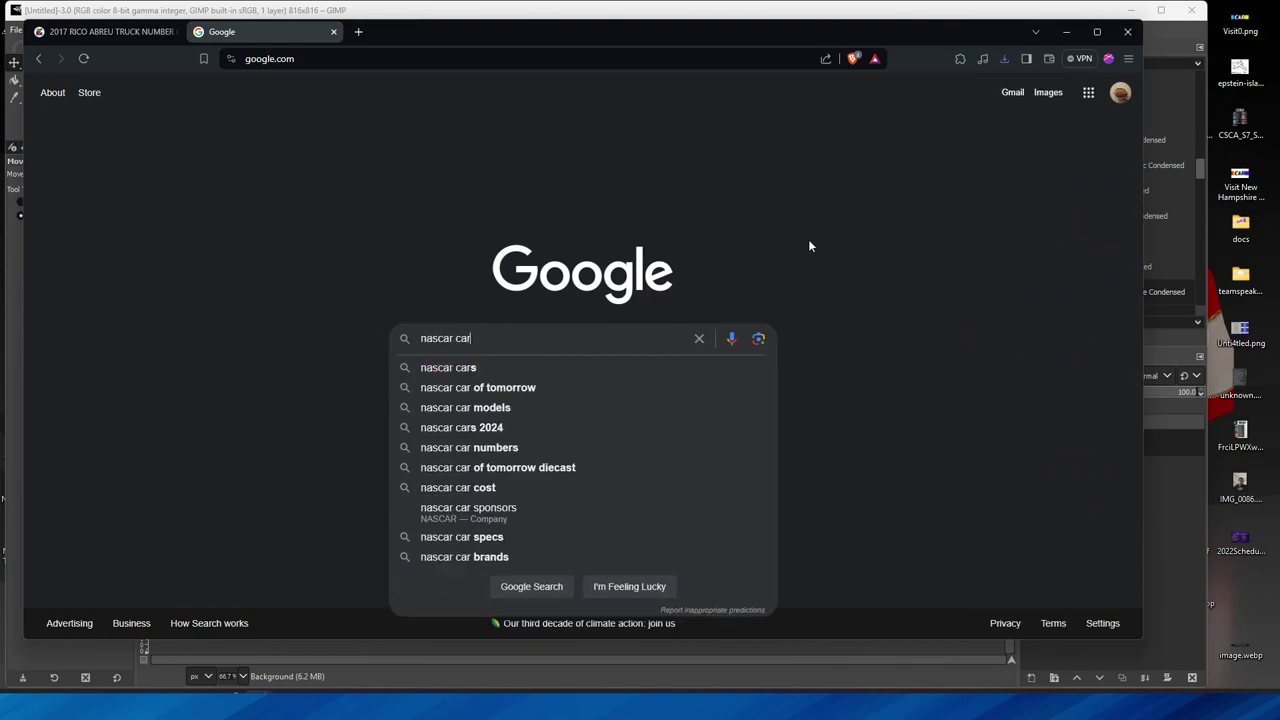
pyautogui.press('Return')
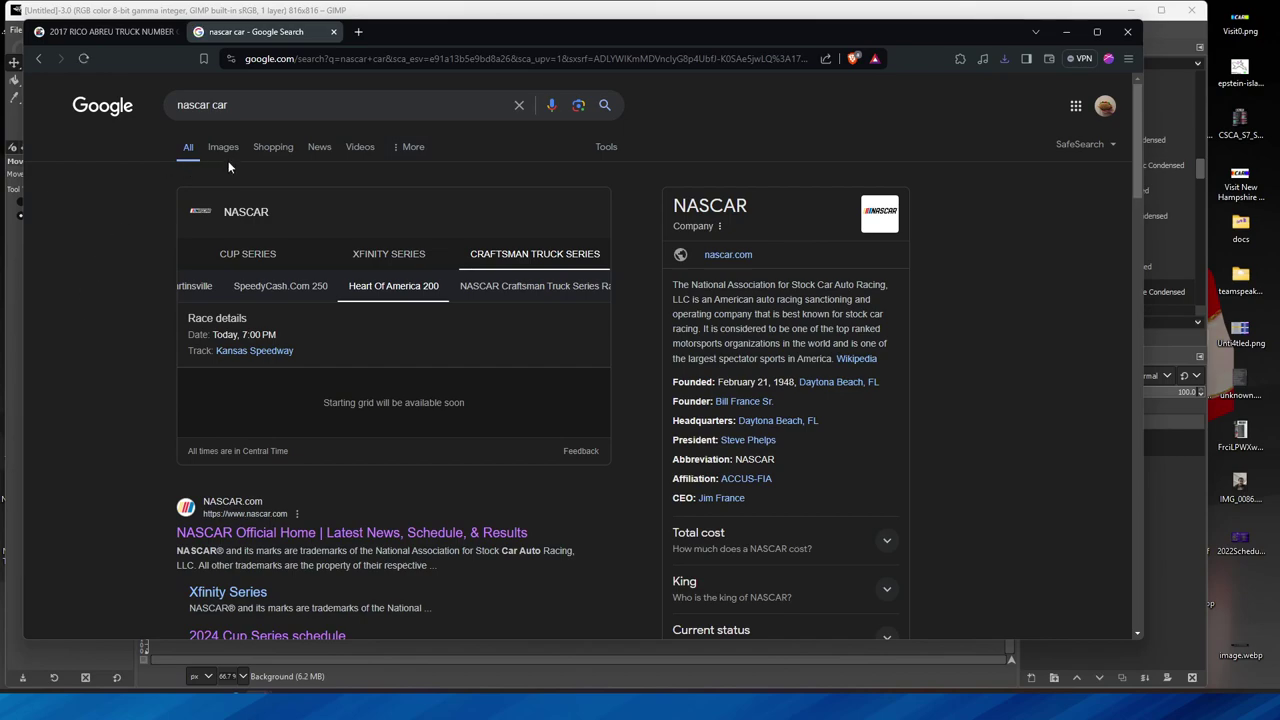
pyautogui.click(228, 165)
# Browse the results, previewing the red #16 Cheez-It car and then the #12 car.
pyautogui.click(489, 275)
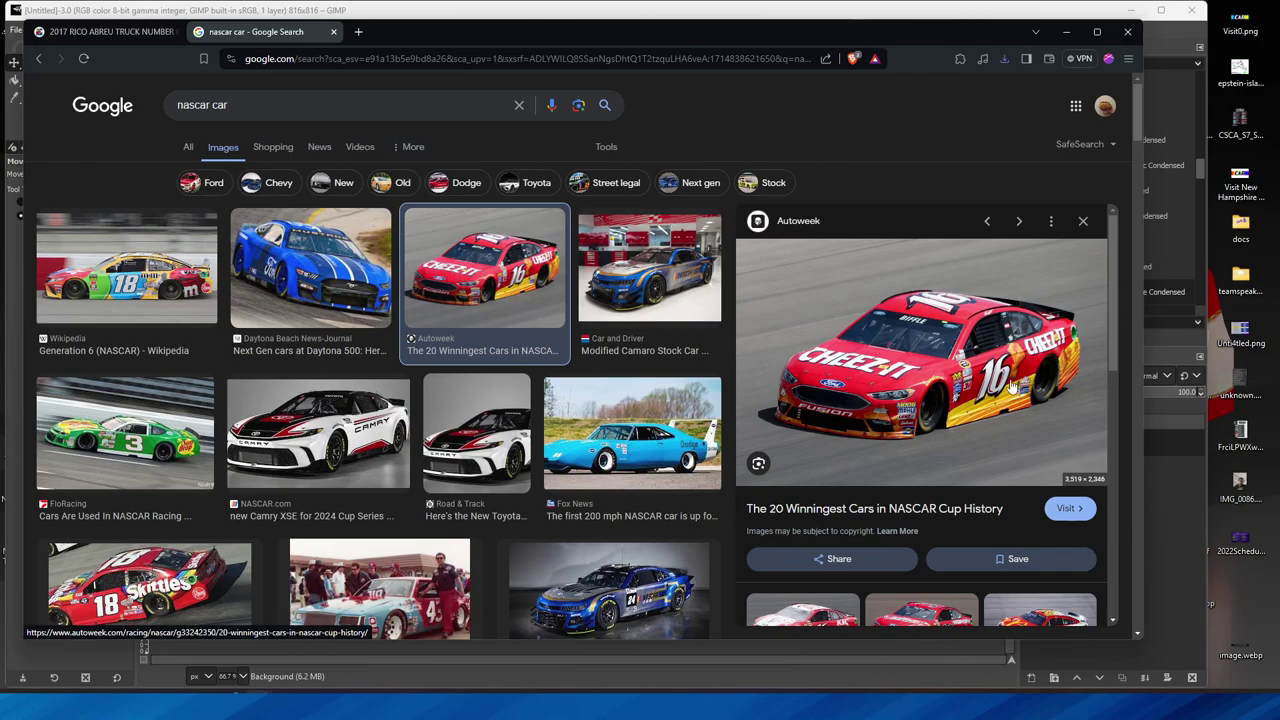
pyautogui.hotkey('ctrl', '-')
pyautogui.hotkey('ctrl', '-')
pyautogui.hotkey('ctrl', '-')
pyautogui.hotkey('ctrl', '-')
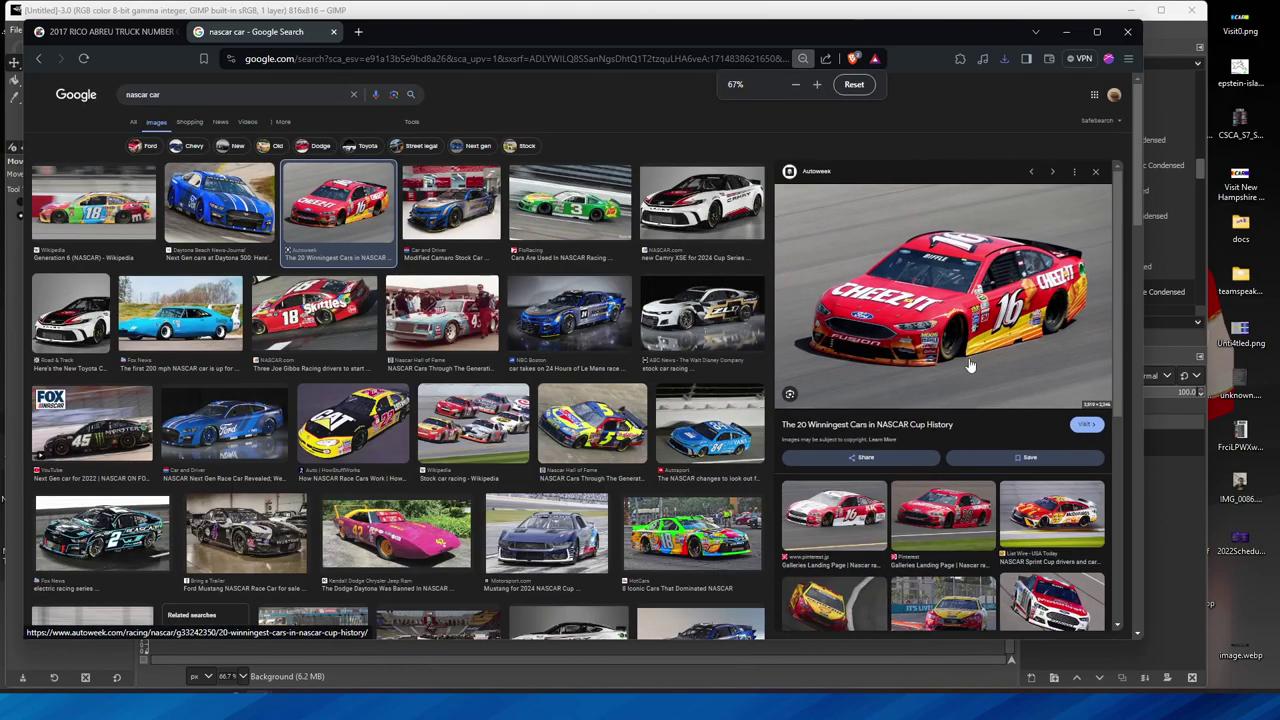
pyautogui.moveTo(1036, 337)
pyautogui.mouseDown()
pyautogui.moveTo(992, 338)
pyautogui.moveTo(1030, 340)
pyautogui.mouseUp()
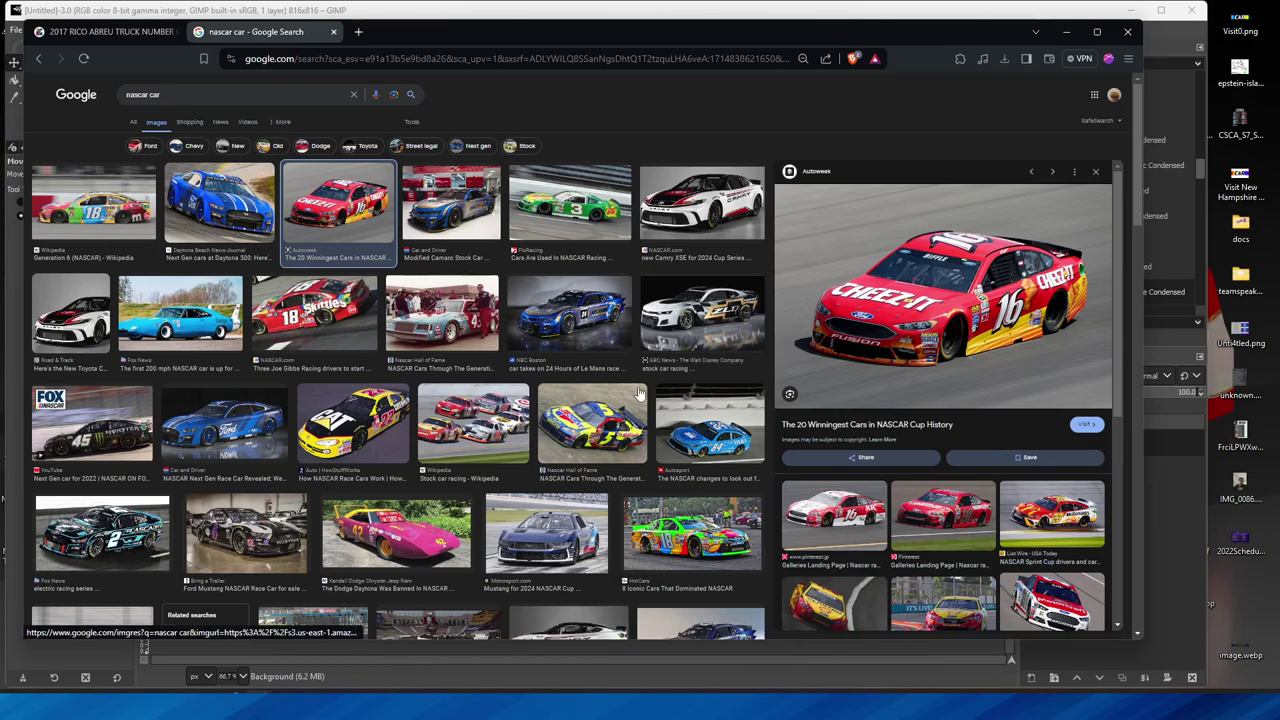
pyautogui.scroll(-3, 639, 392)
pyautogui.scroll(3, 639, 393)
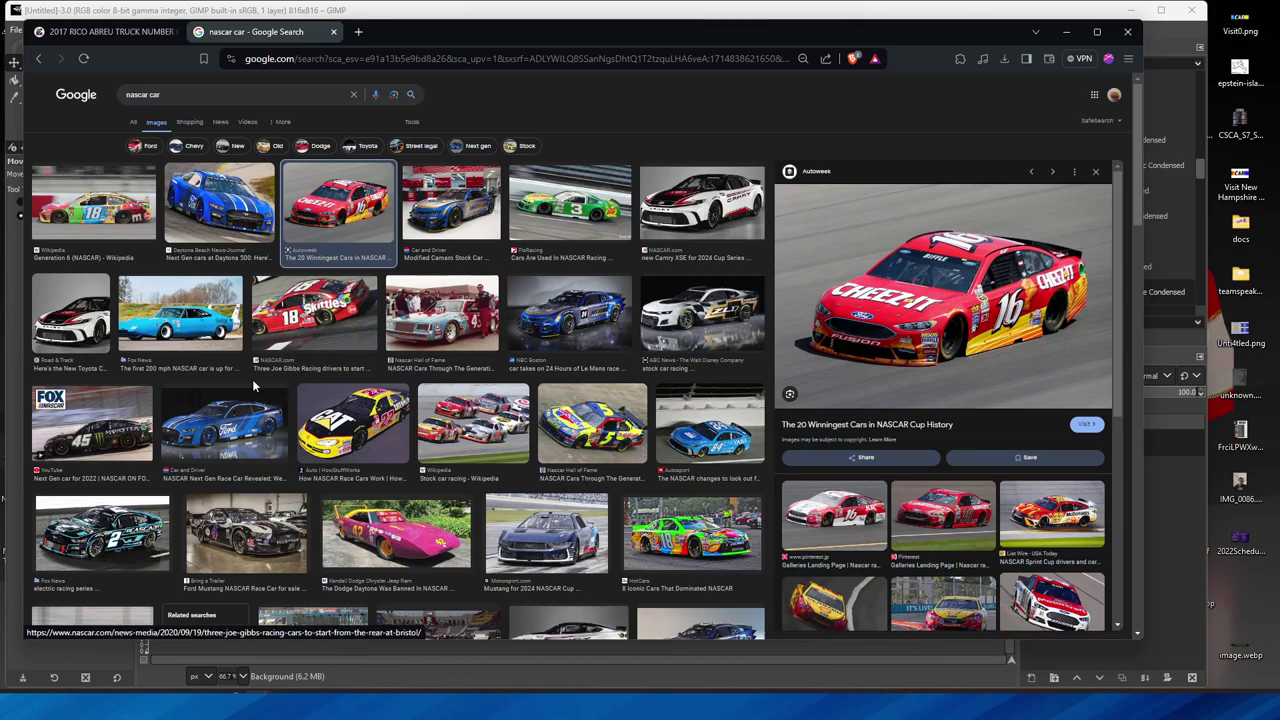
pyautogui.scroll(-5, 740, 328)
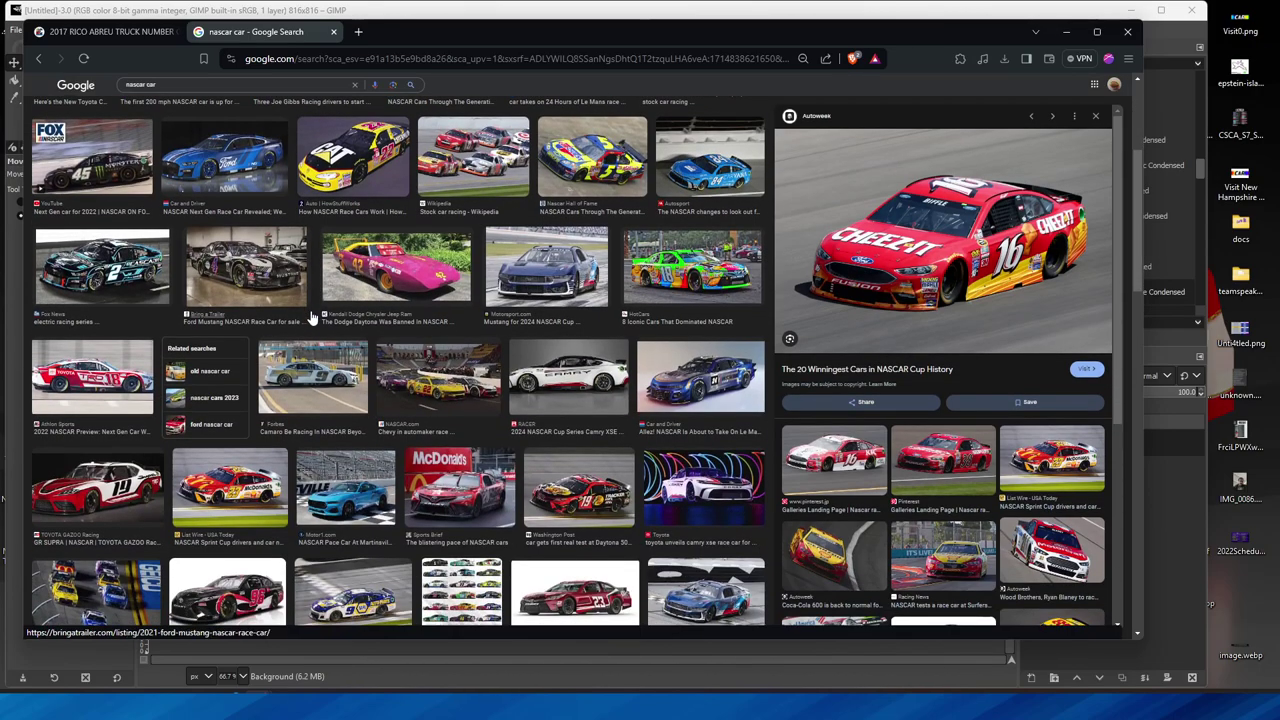
pyautogui.scroll(-3, 668, 455)
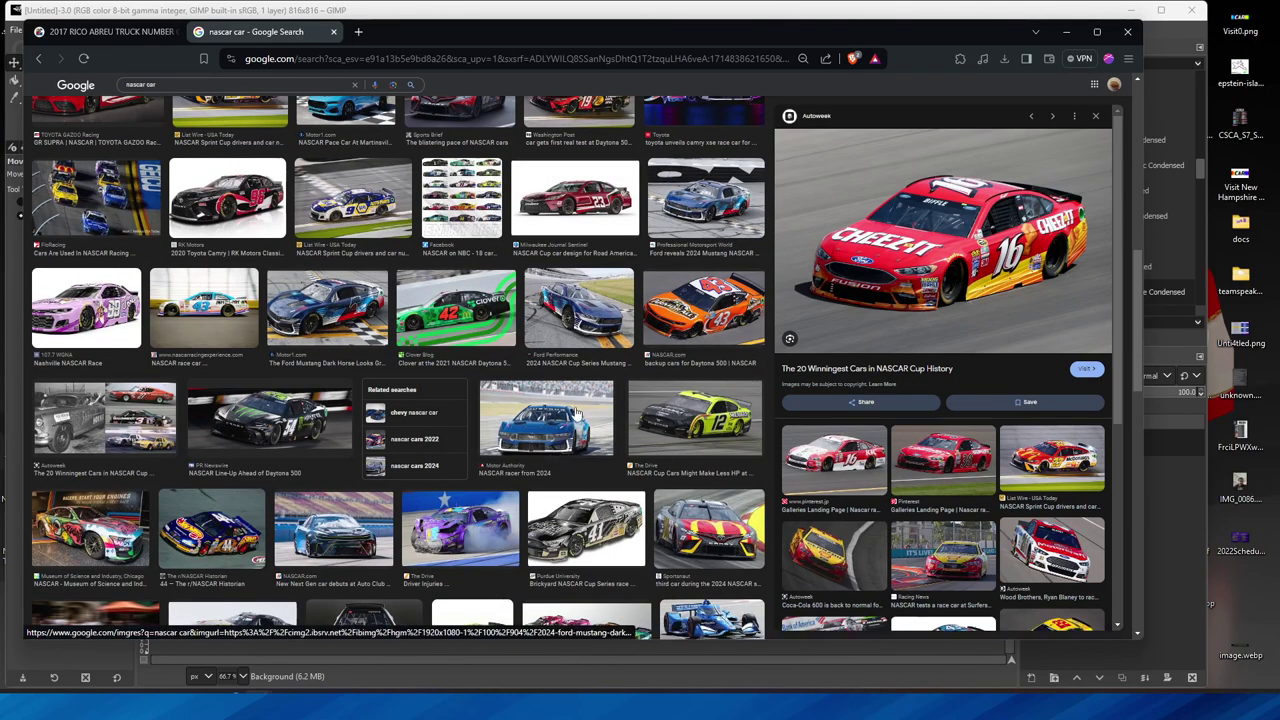
pyautogui.click(680, 425)
pyautogui.scroll(-2, 403, 383)
pyautogui.scroll(3, 403, 383)
# Close the full-size #89 card, open Driver Number Cards, and return to the image results.
pyautogui.hotkey('ctrl', 'Tab')
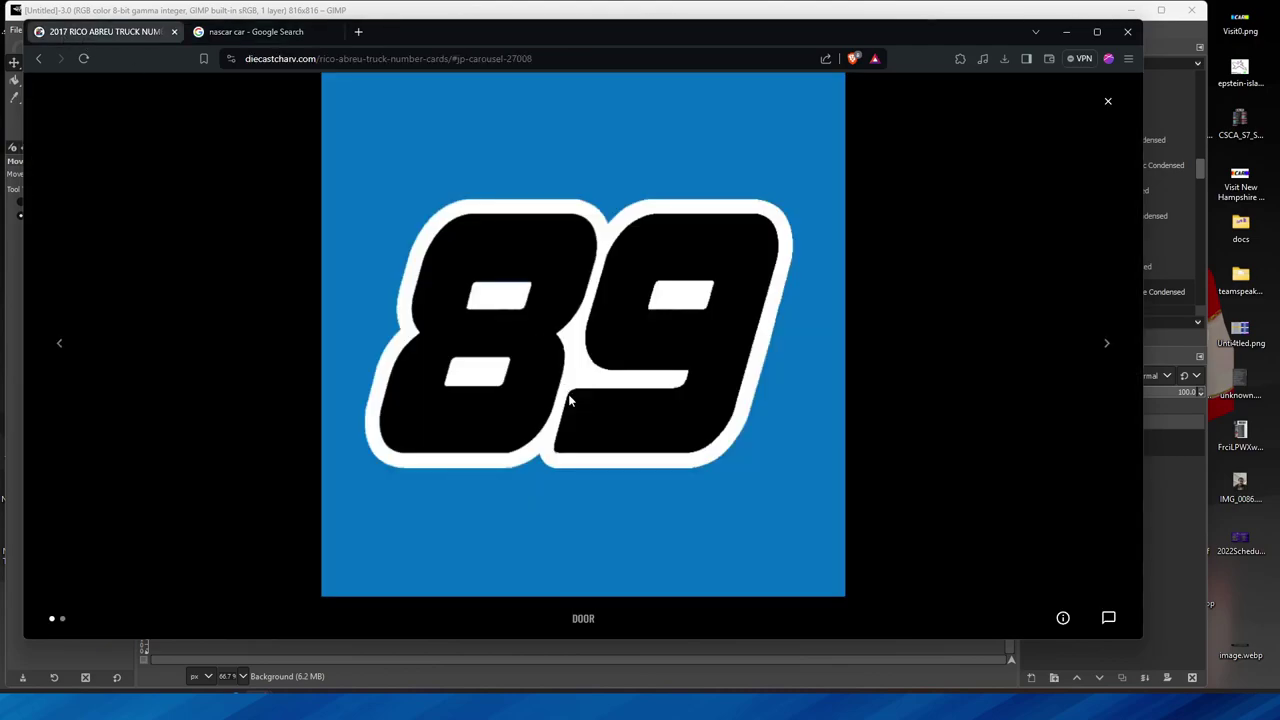
pyautogui.click(1106, 99)
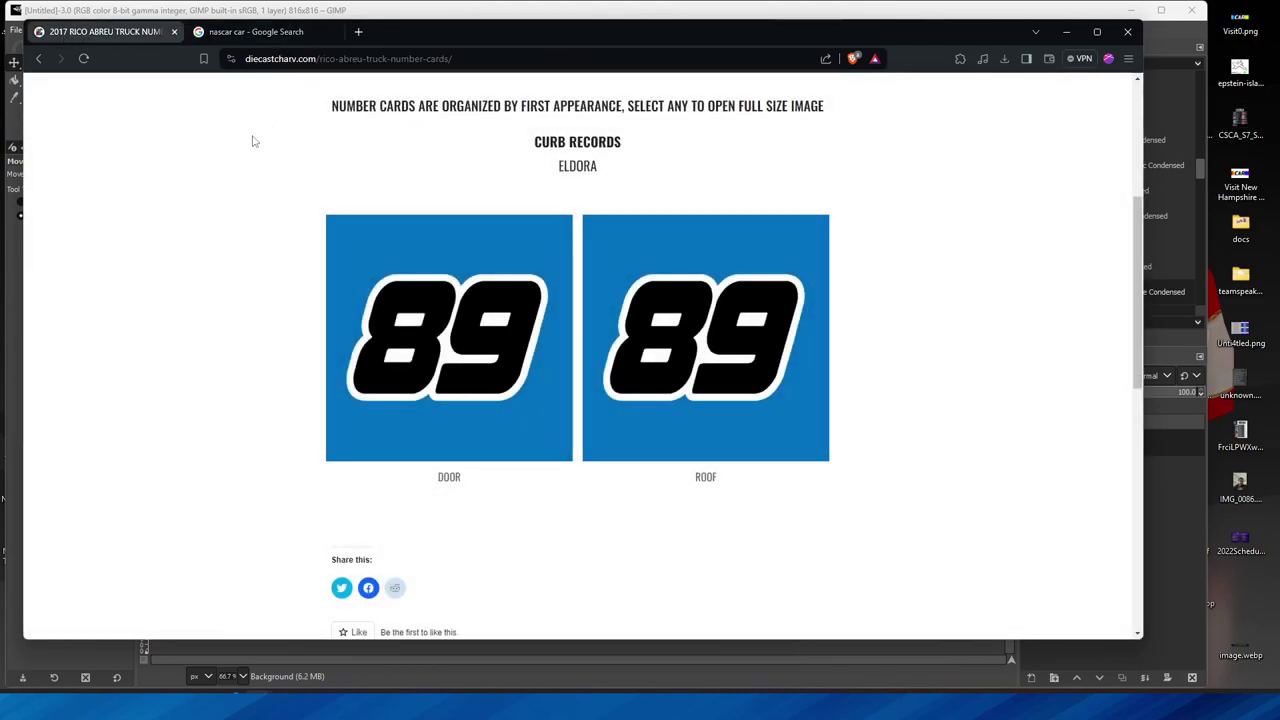
pyautogui.scroll(3, 250, 200)
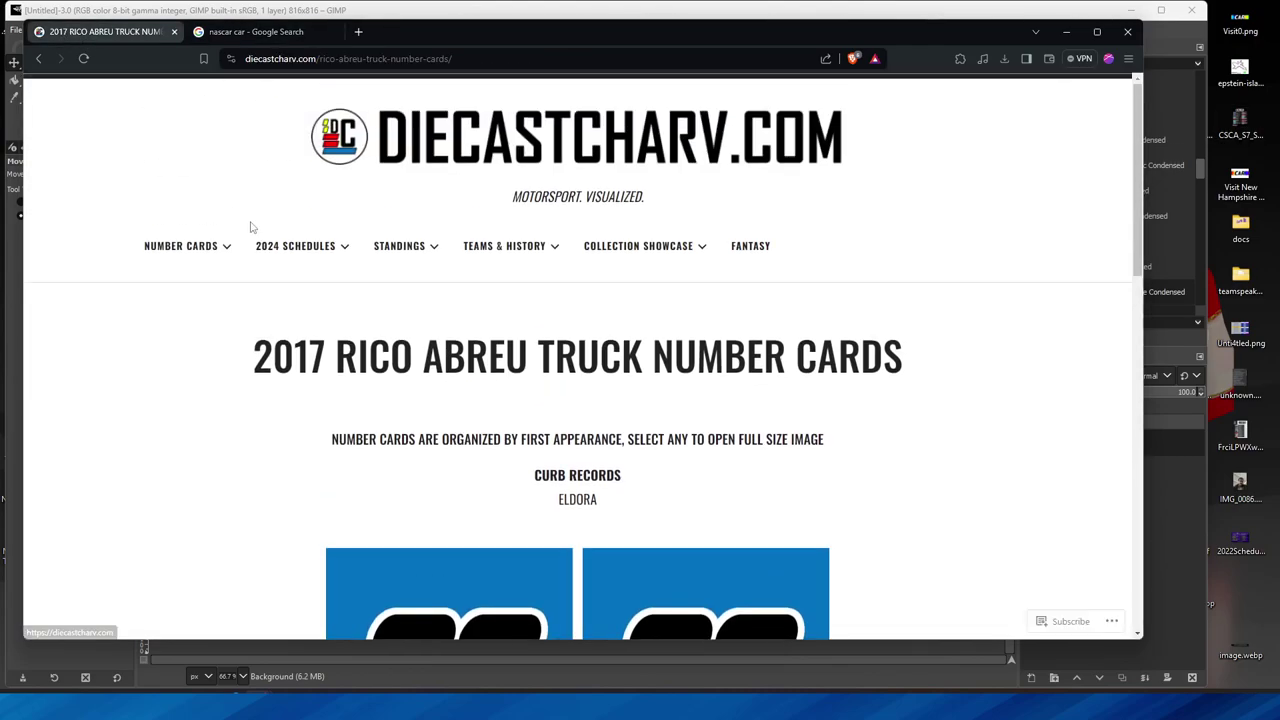
pyautogui.click(183, 245)
pyautogui.click(260, 31)
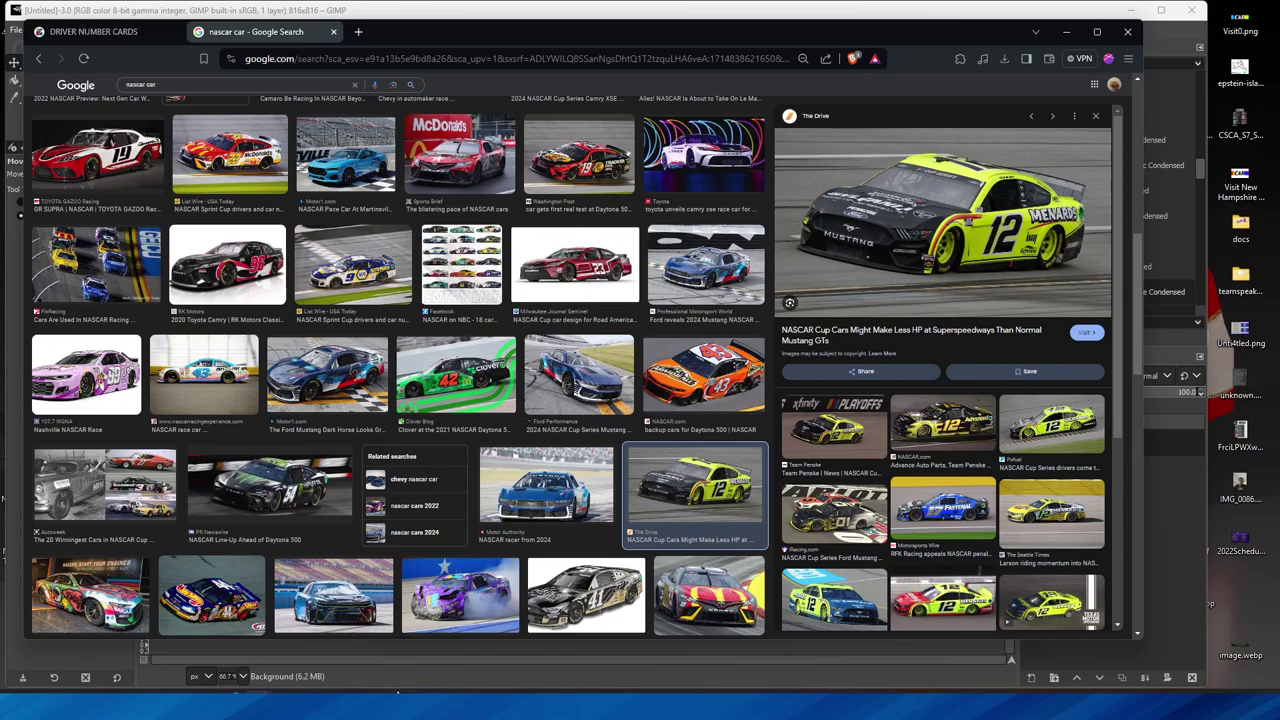
# Open 11-edge-CSCA1.xcf from the Saved Schemes folder in GIMP.
pyautogui.press('super+e')
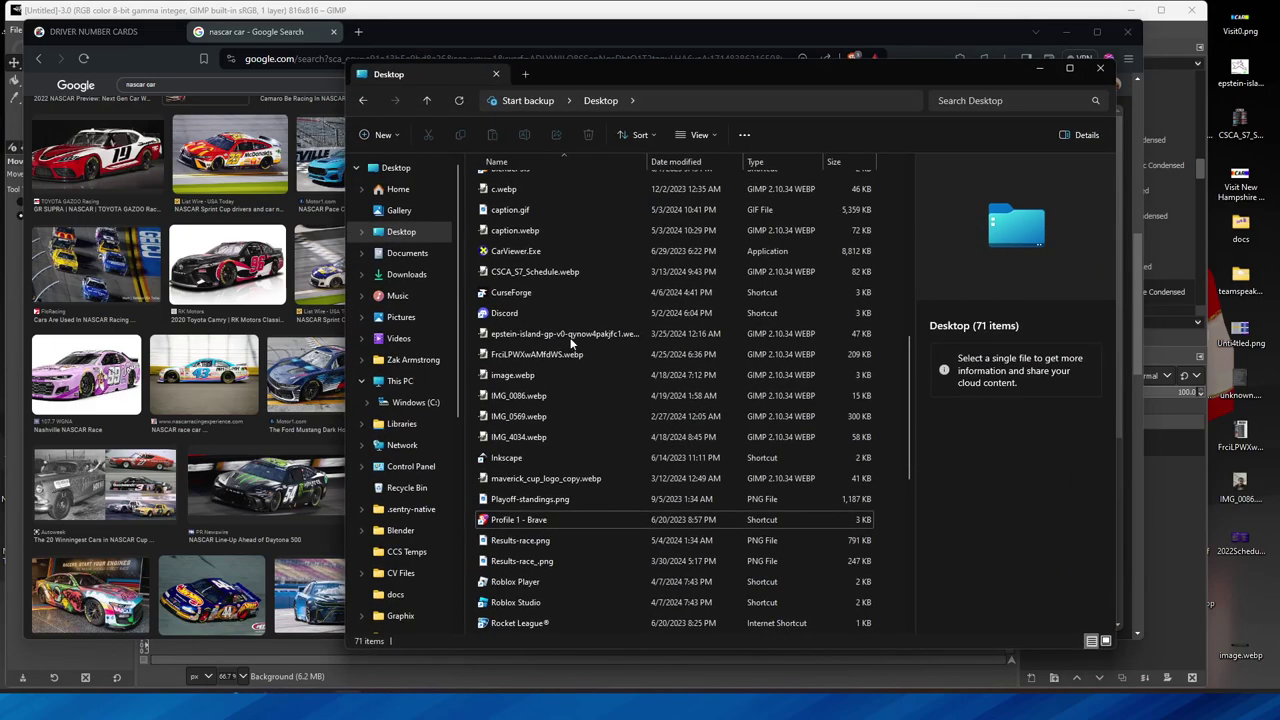
pyautogui.click(523, 76)
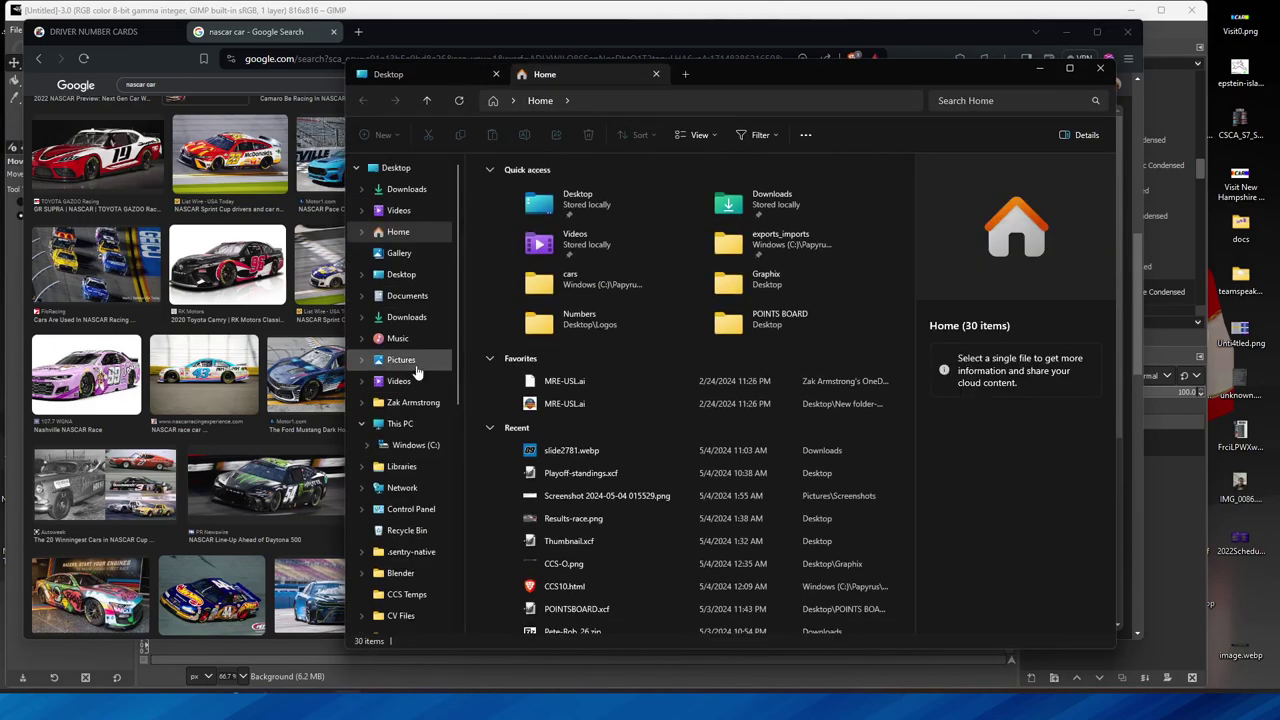
pyautogui.scroll(-7, 414, 370)
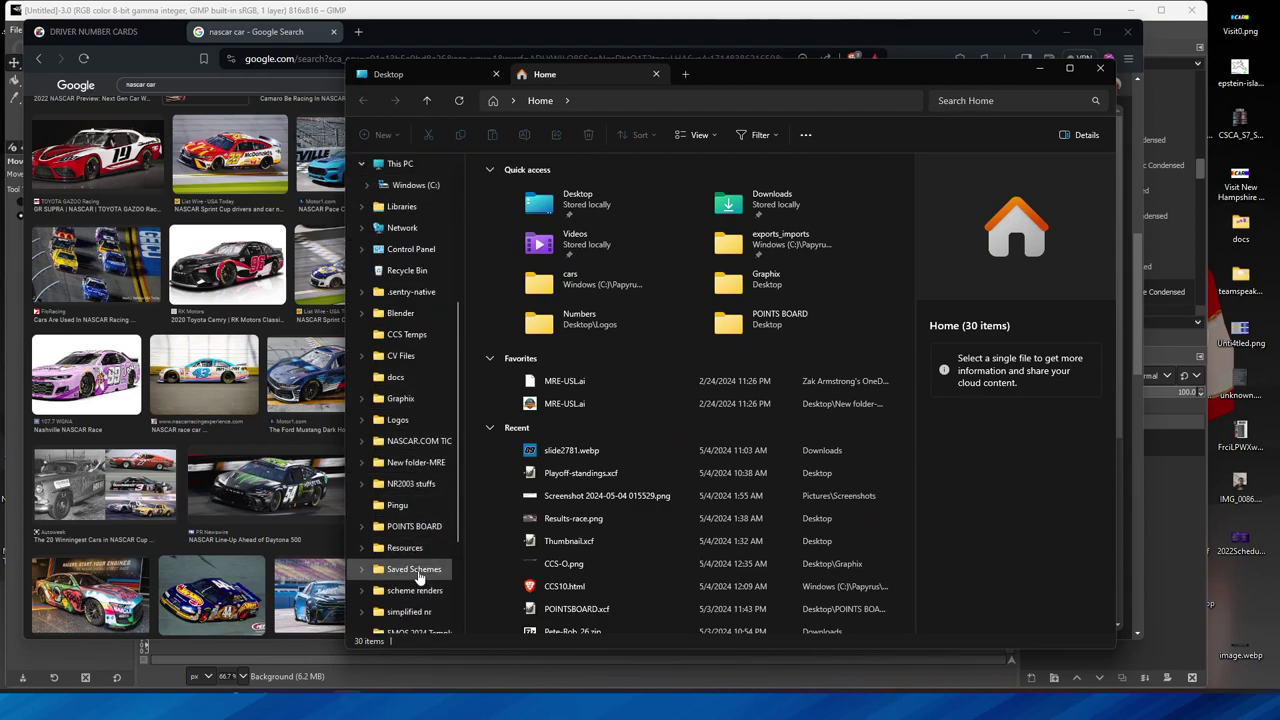
pyautogui.click(414, 569)
pyautogui.click(535, 266)
pyautogui.doubleClick(535, 267)
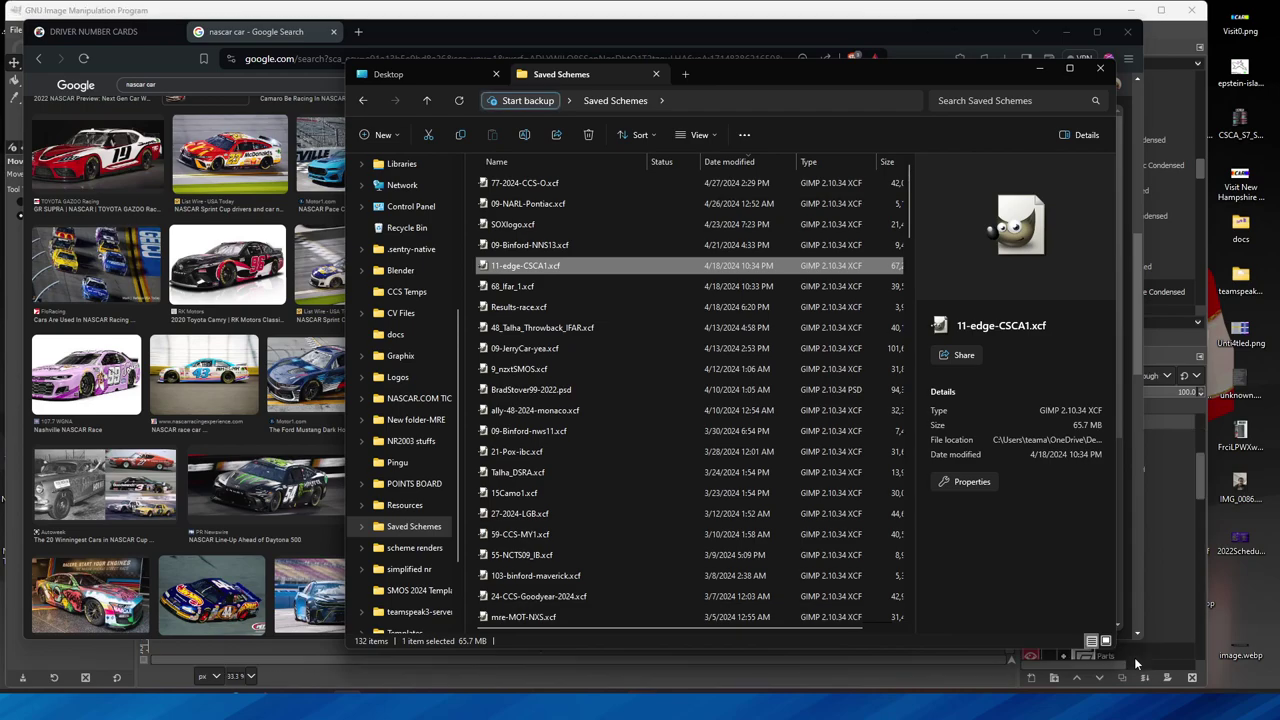
# Bring up the livery, flip to the black untitled image, and back.
pyautogui.click(860, 675)
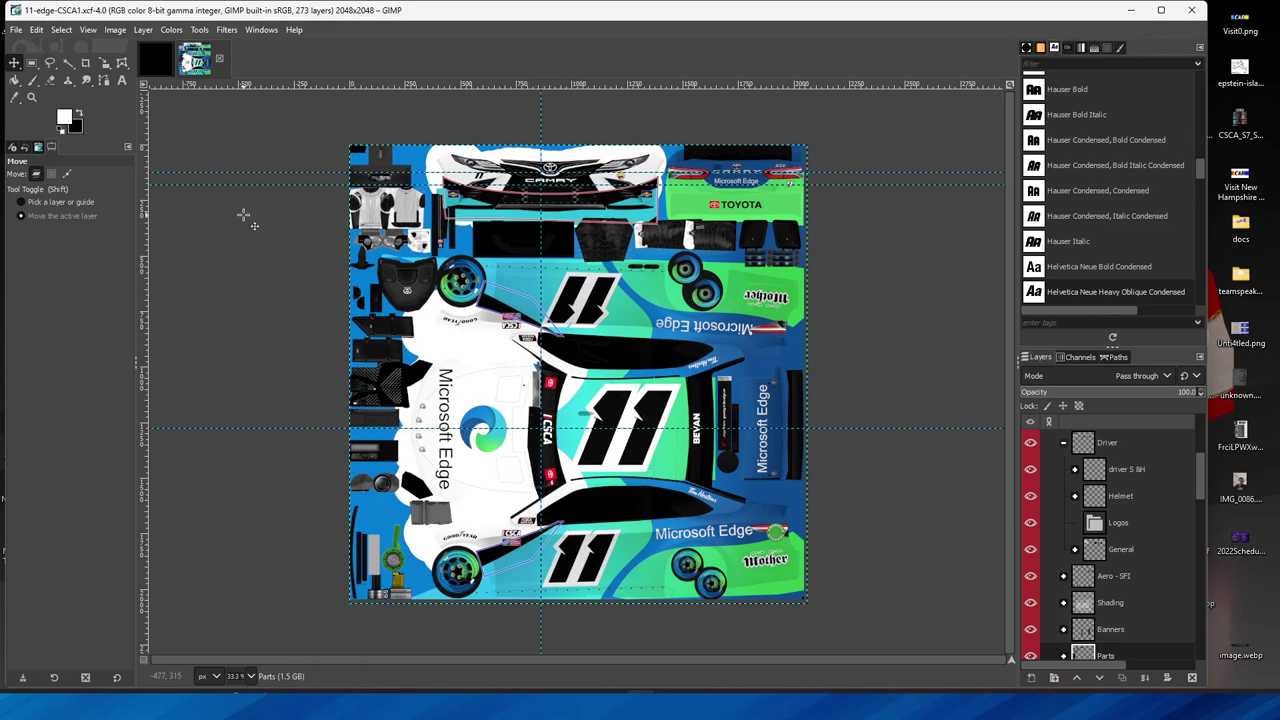
pyautogui.scroll(3, 628, 641)
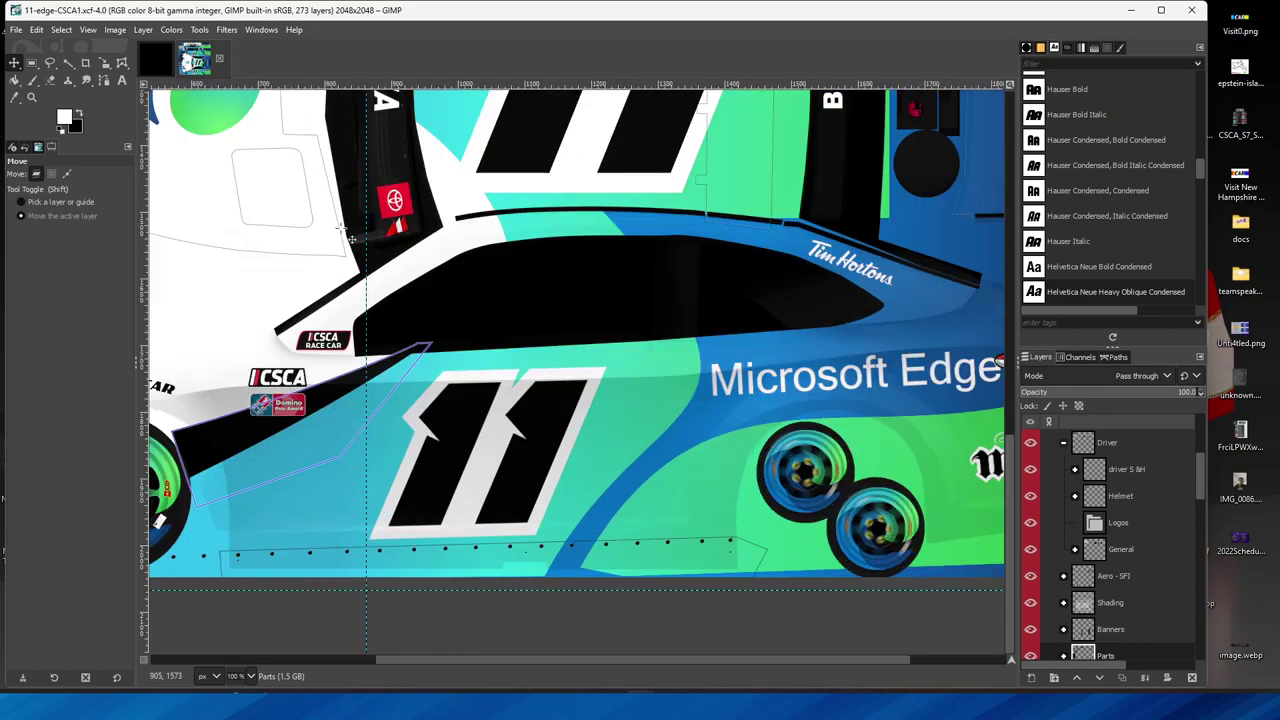
pyautogui.click(157, 60)
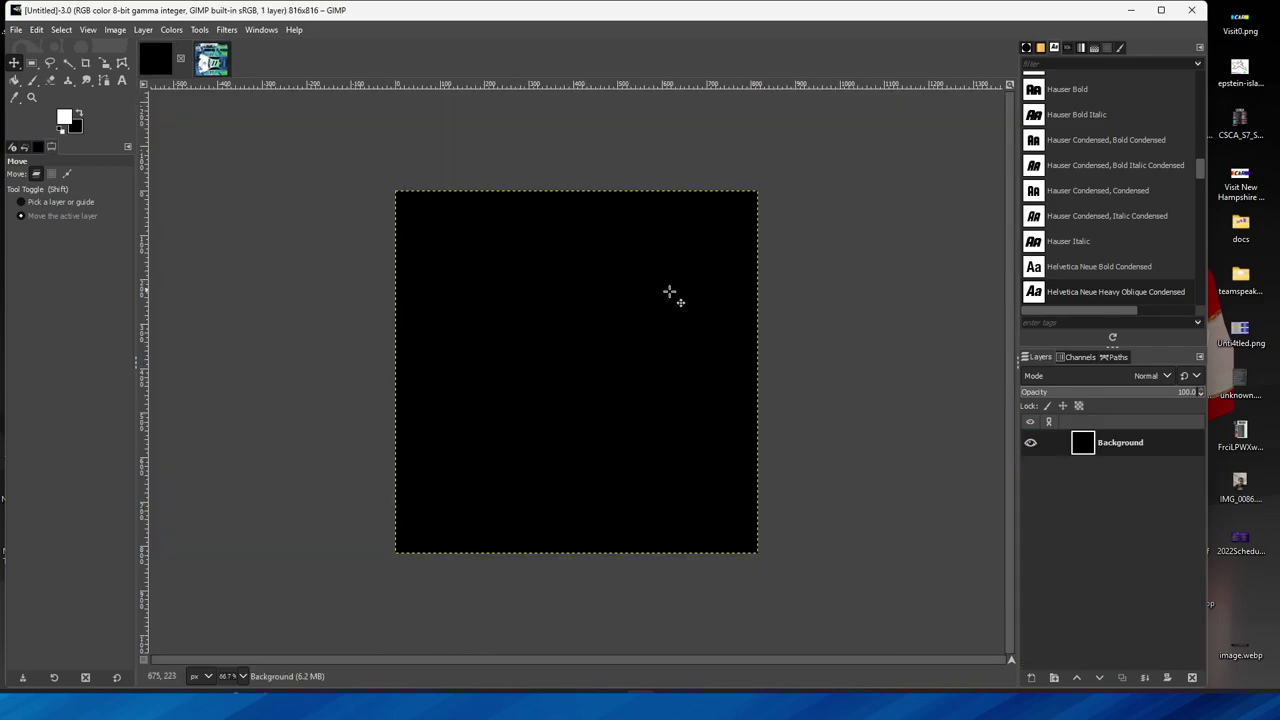
pyautogui.click(224, 70)
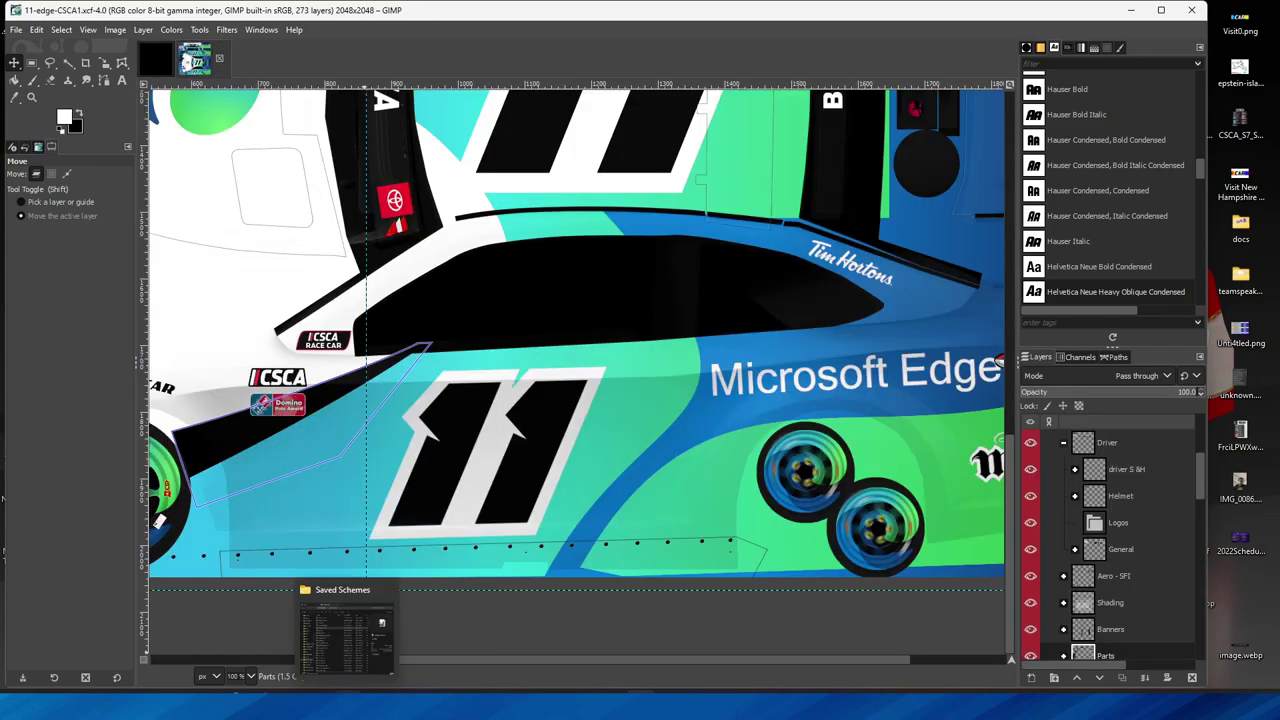
# Open Screenshot_2024-04-18_230413.webp from Desktop > scheme renders with GIMP.
pyautogui.click(345, 598)
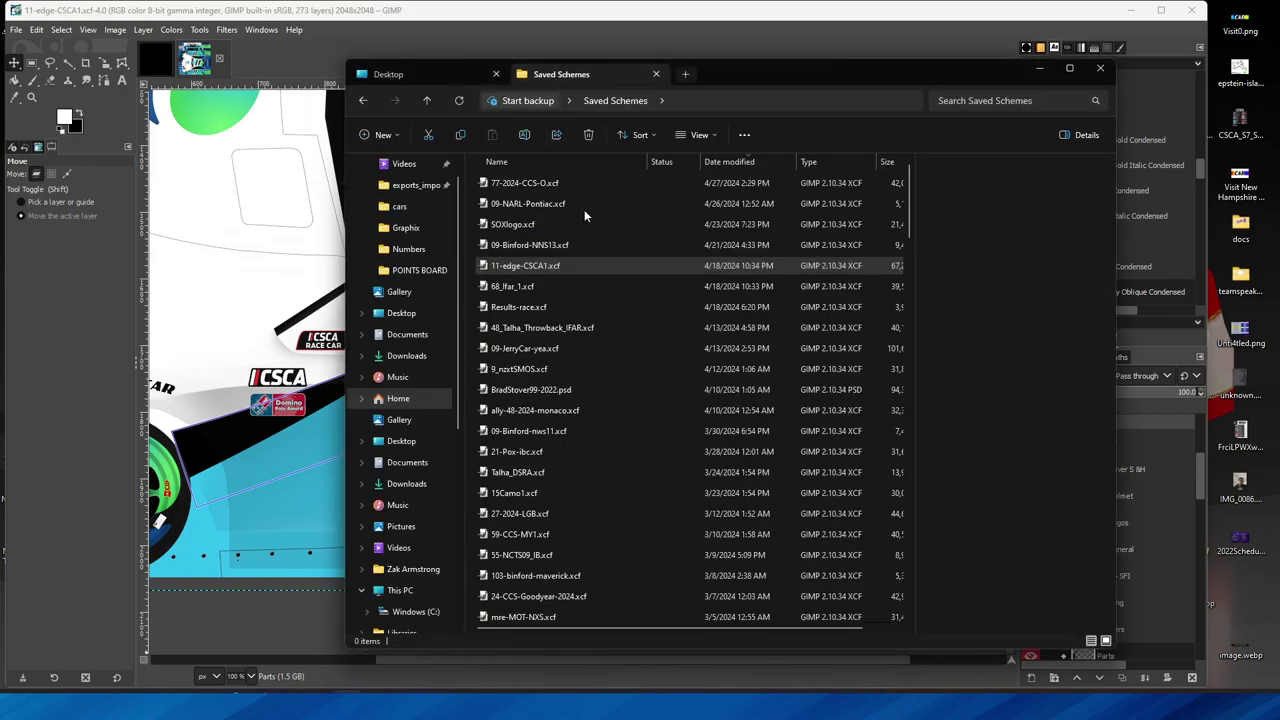
pyautogui.click(686, 73)
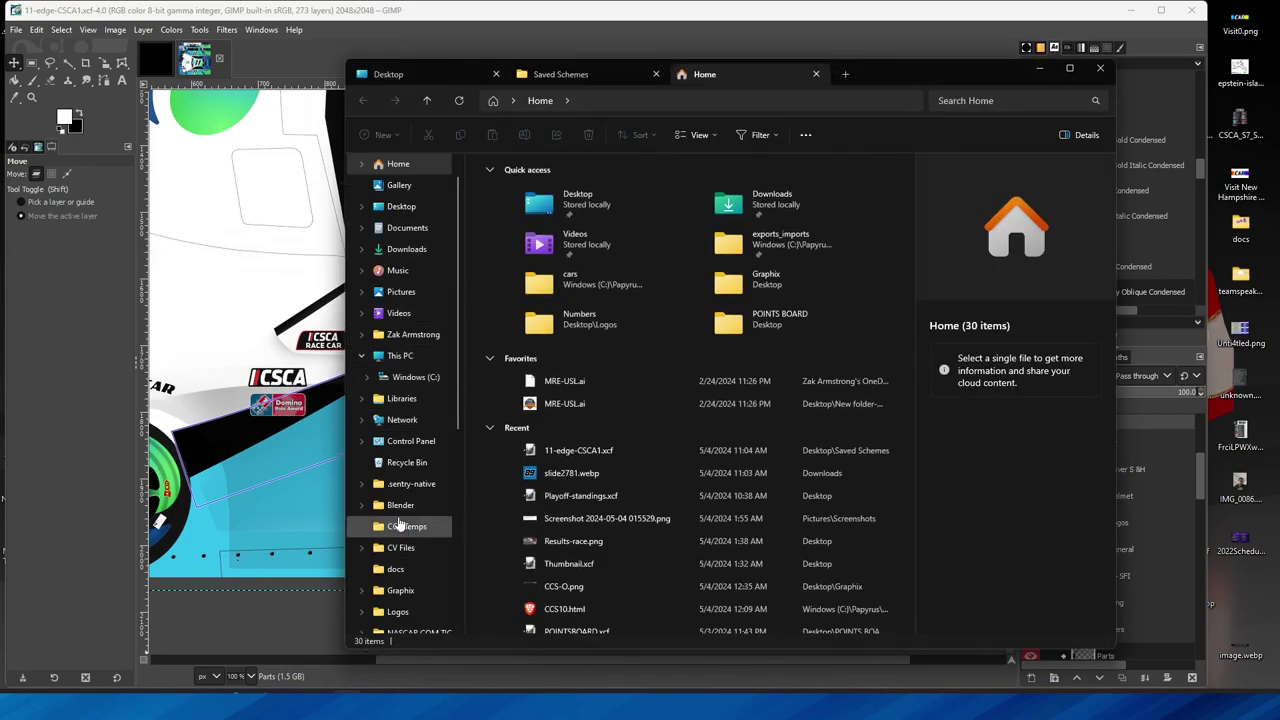
pyautogui.click(410, 206)
pyautogui.scroll(-2, 515, 400)
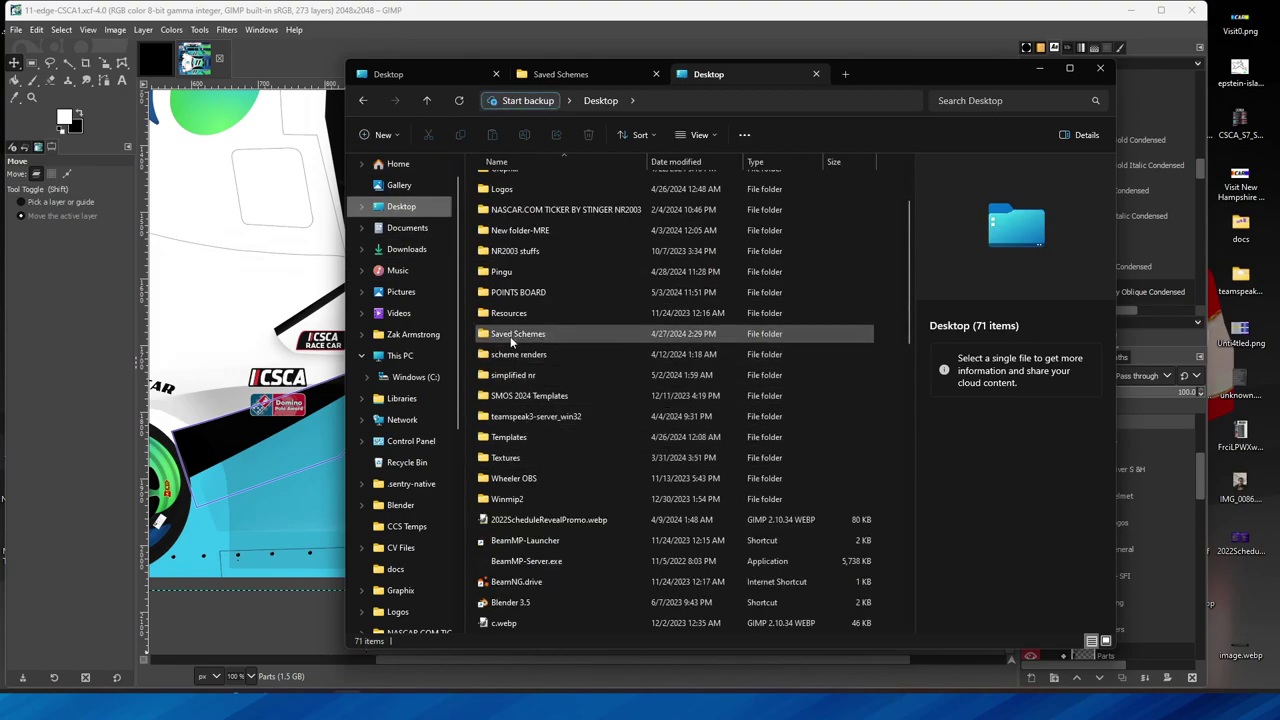
pyautogui.doubleClick(518, 354)
pyautogui.scroll(-3, 722, 380)
pyautogui.scroll(3, 670, 503)
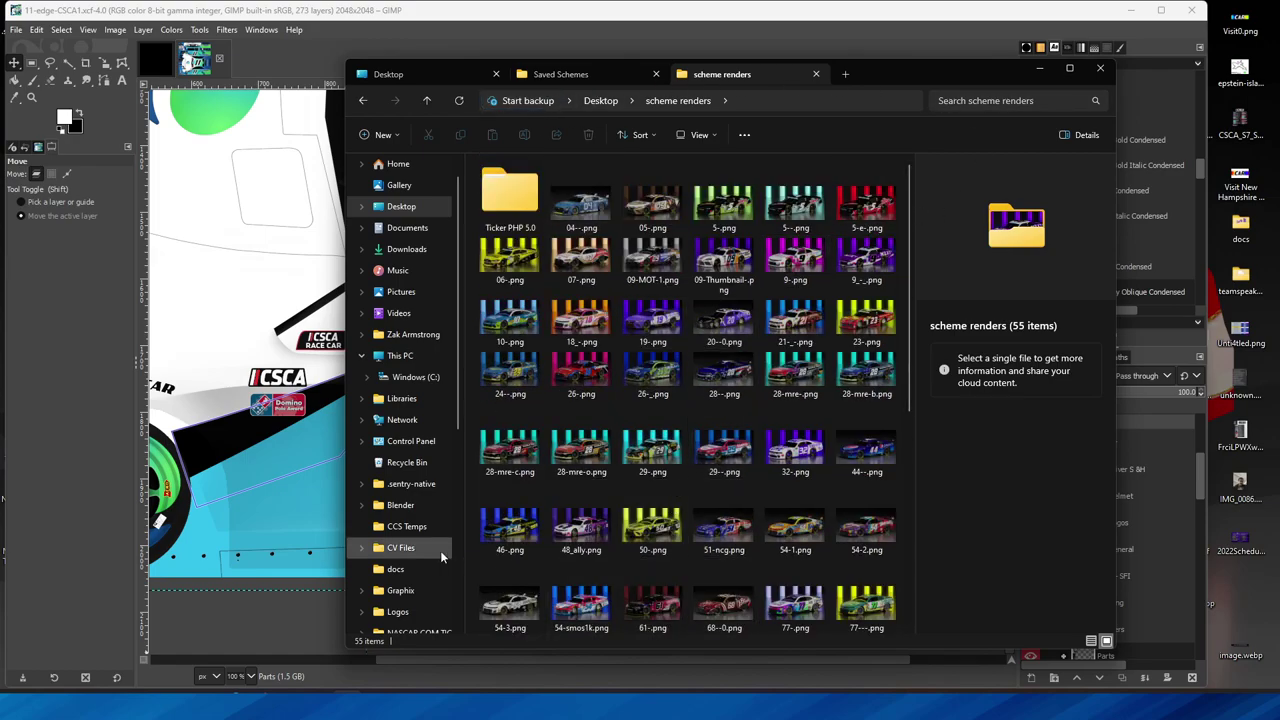
pyautogui.moveTo(522, 705)
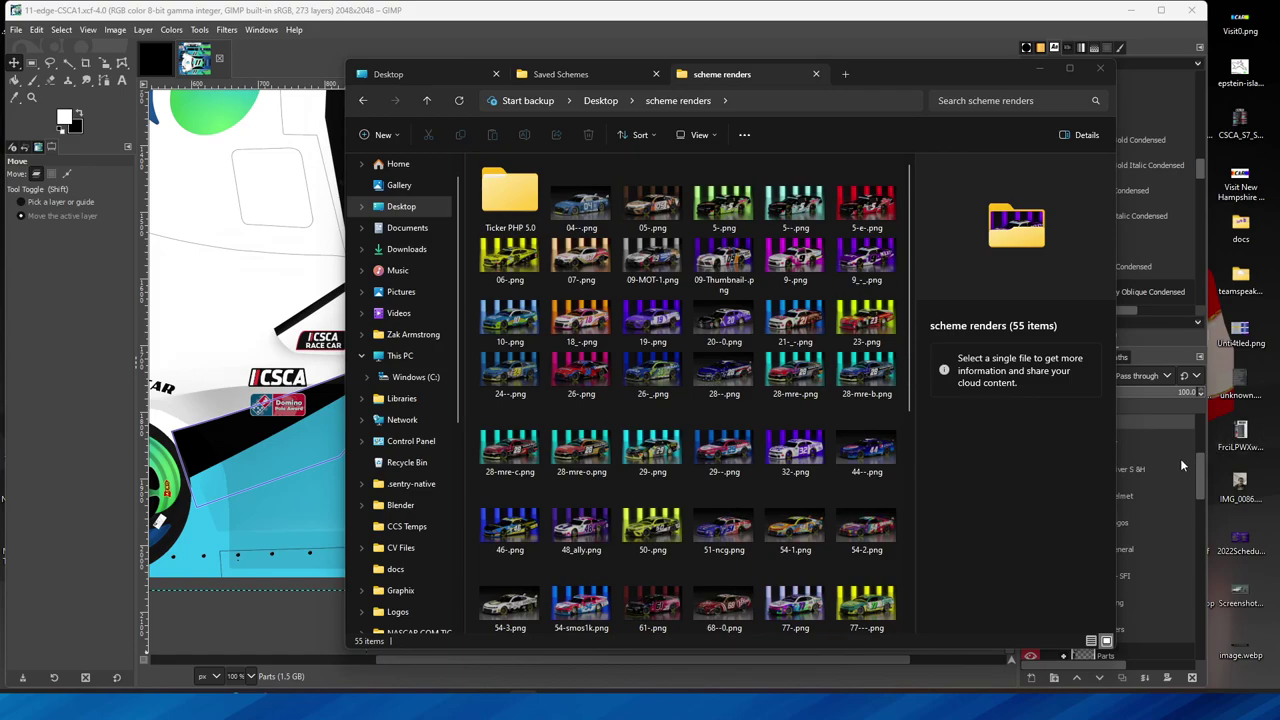
pyautogui.rightClick(1237, 602)
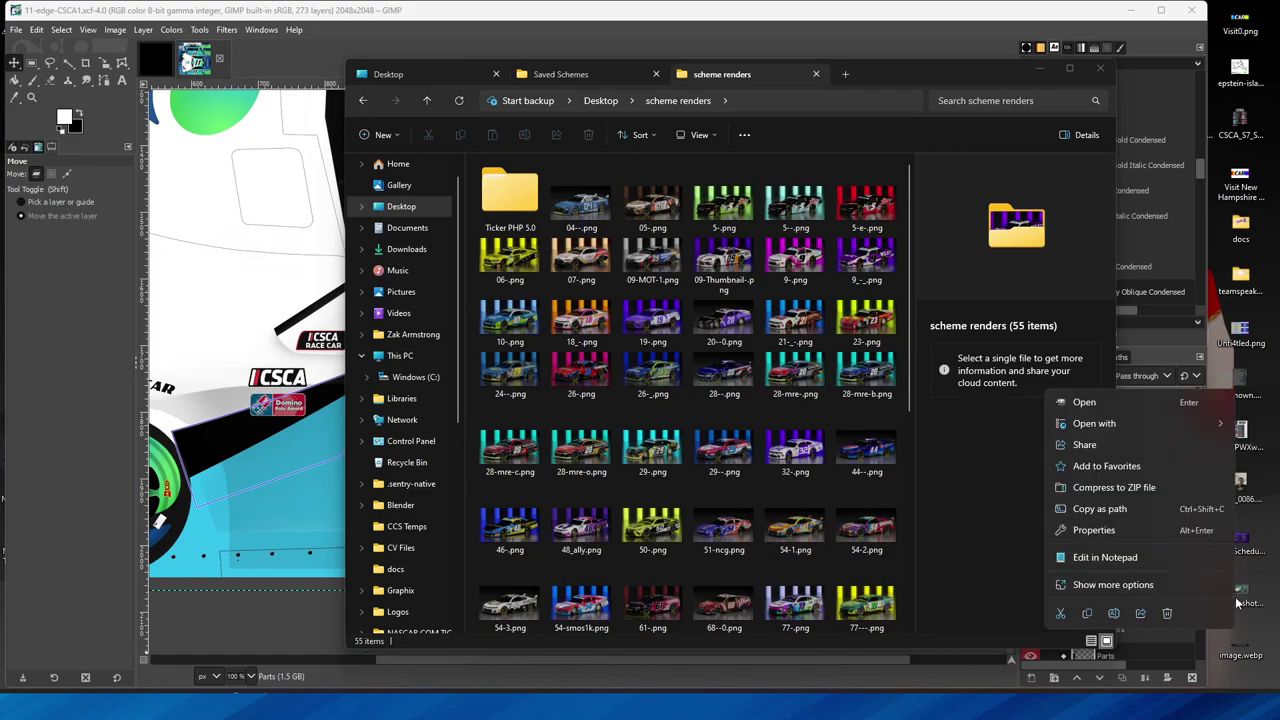
pyautogui.click(1105, 405)
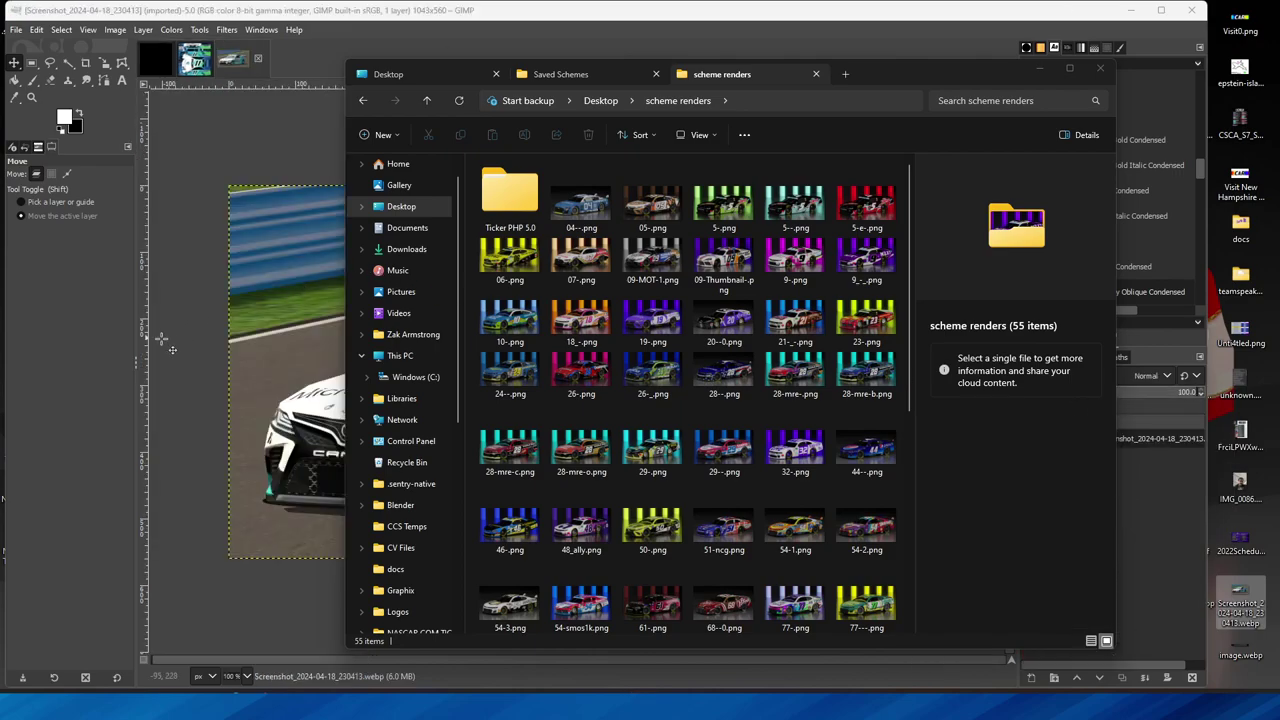
pyautogui.click(120, 357)
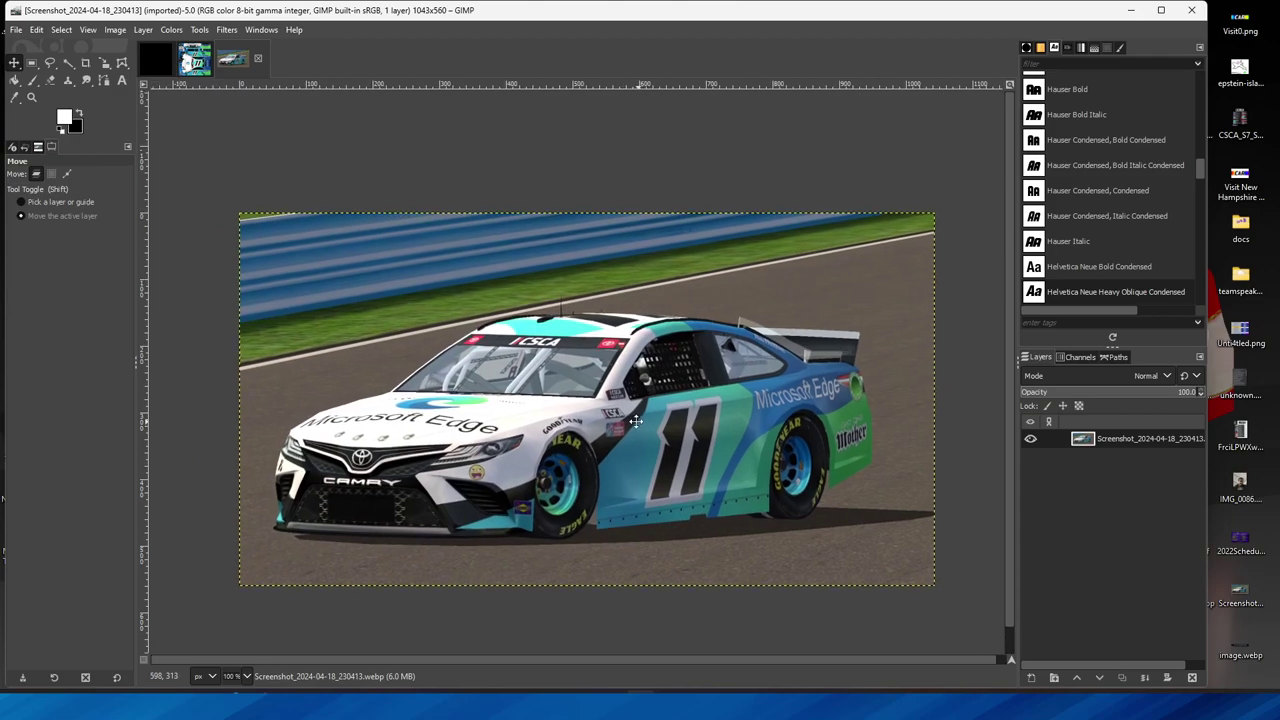
pyautogui.scroll(3, 673, 422)
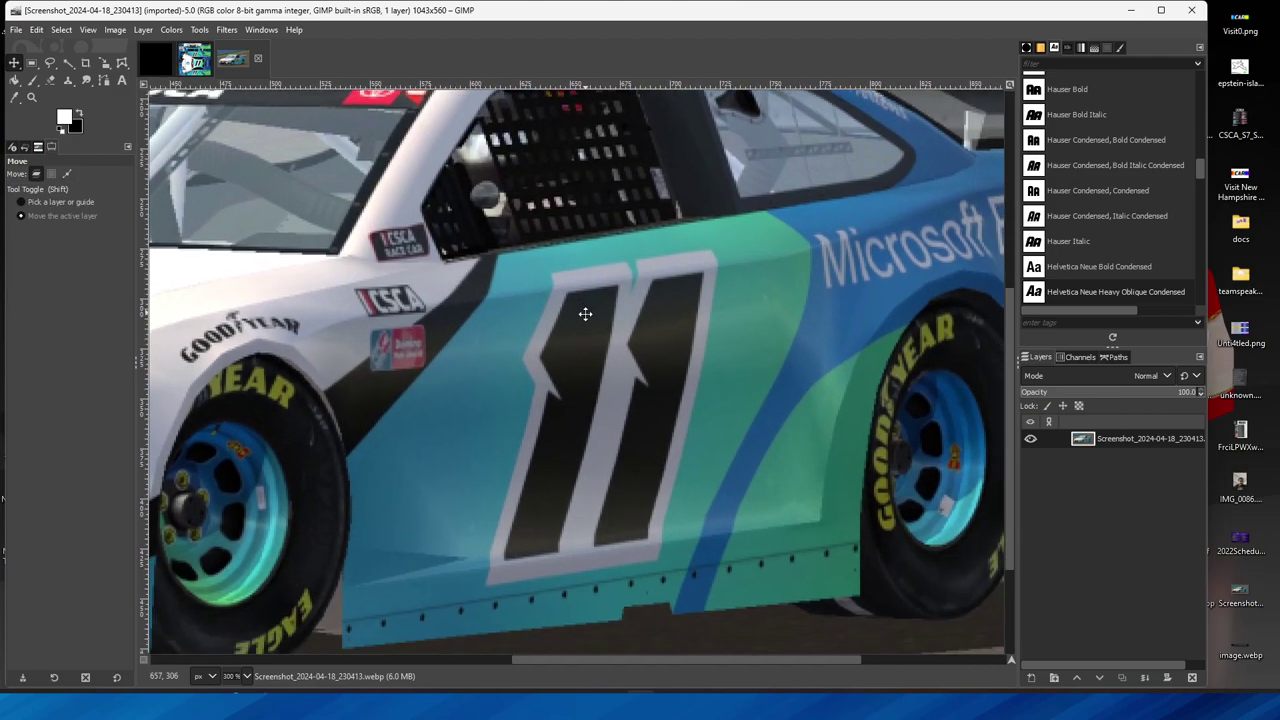
pyautogui.moveTo(585, 314); pyautogui.dragTo(534, 324)
pyautogui.scroll(-1, 650, 390)
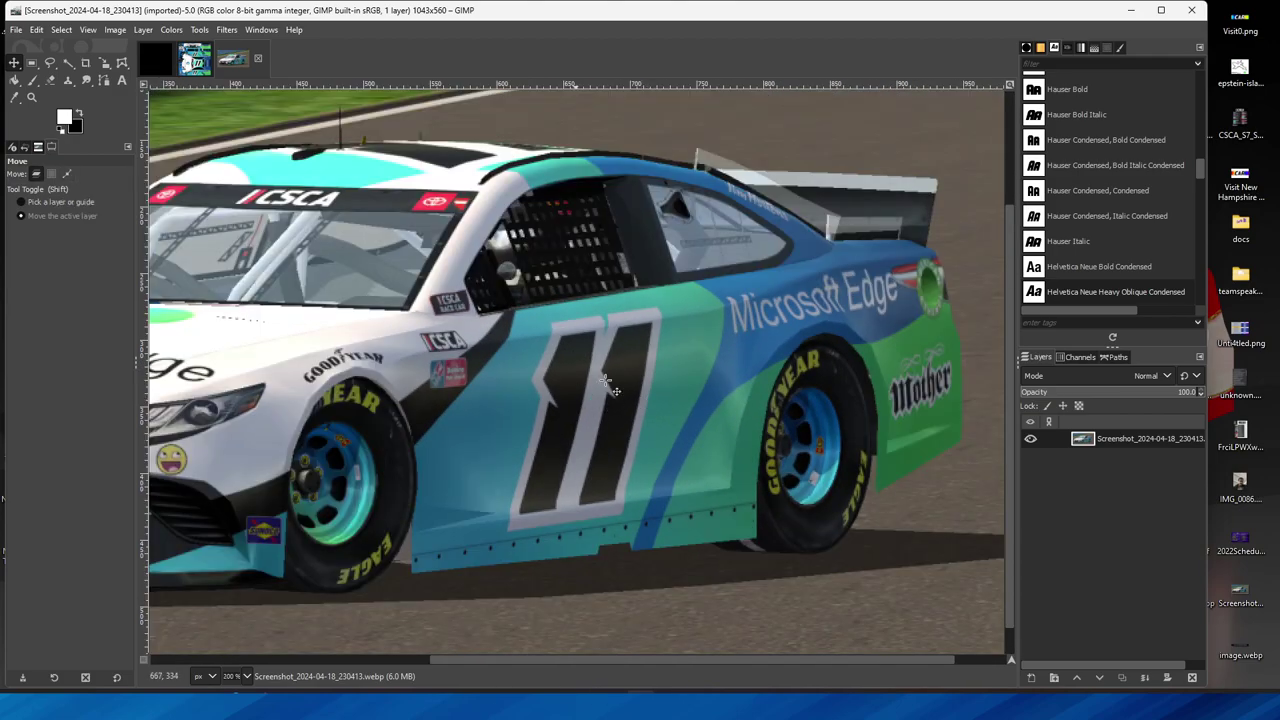
pyautogui.moveTo(640, 376); pyautogui.dragTo(667, 336)
pyautogui.scroll(-1, 622, 352)
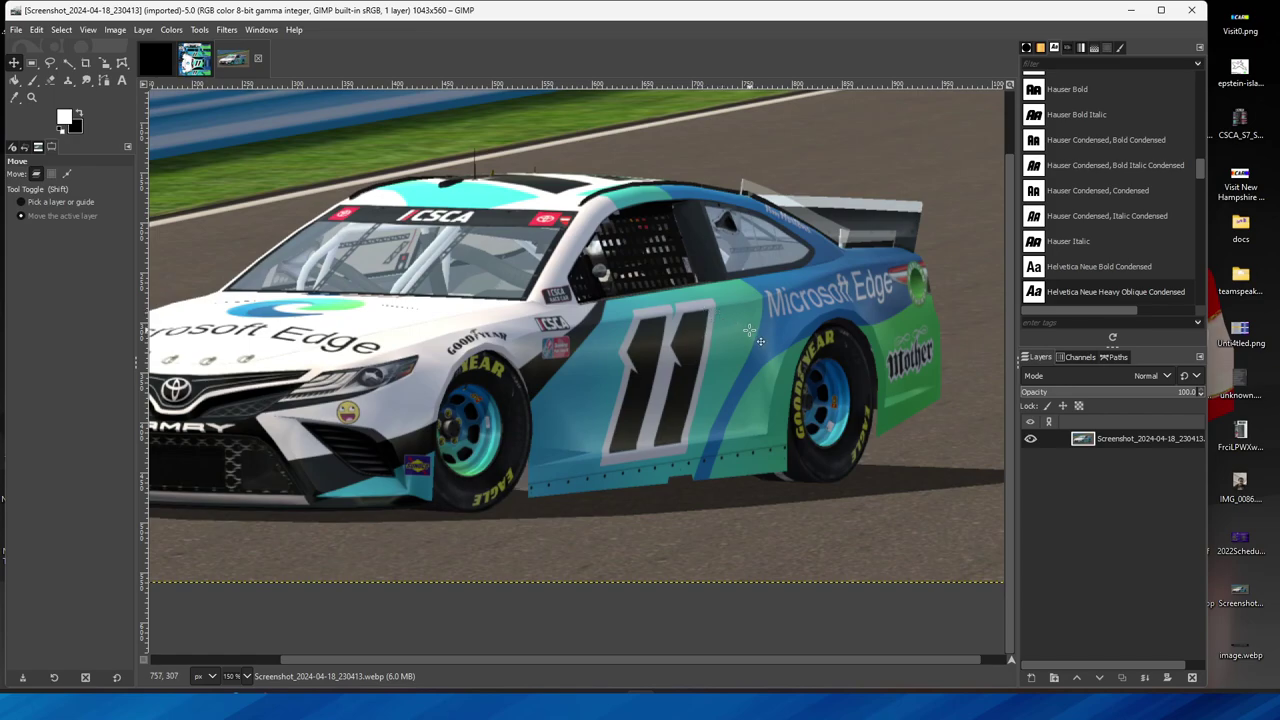
pyautogui.moveTo(749, 330)
pyautogui.mouseDown()
pyautogui.moveTo(755, 379)
pyautogui.moveTo(692, 393)
pyautogui.moveTo(749, 352)
pyautogui.mouseUp()
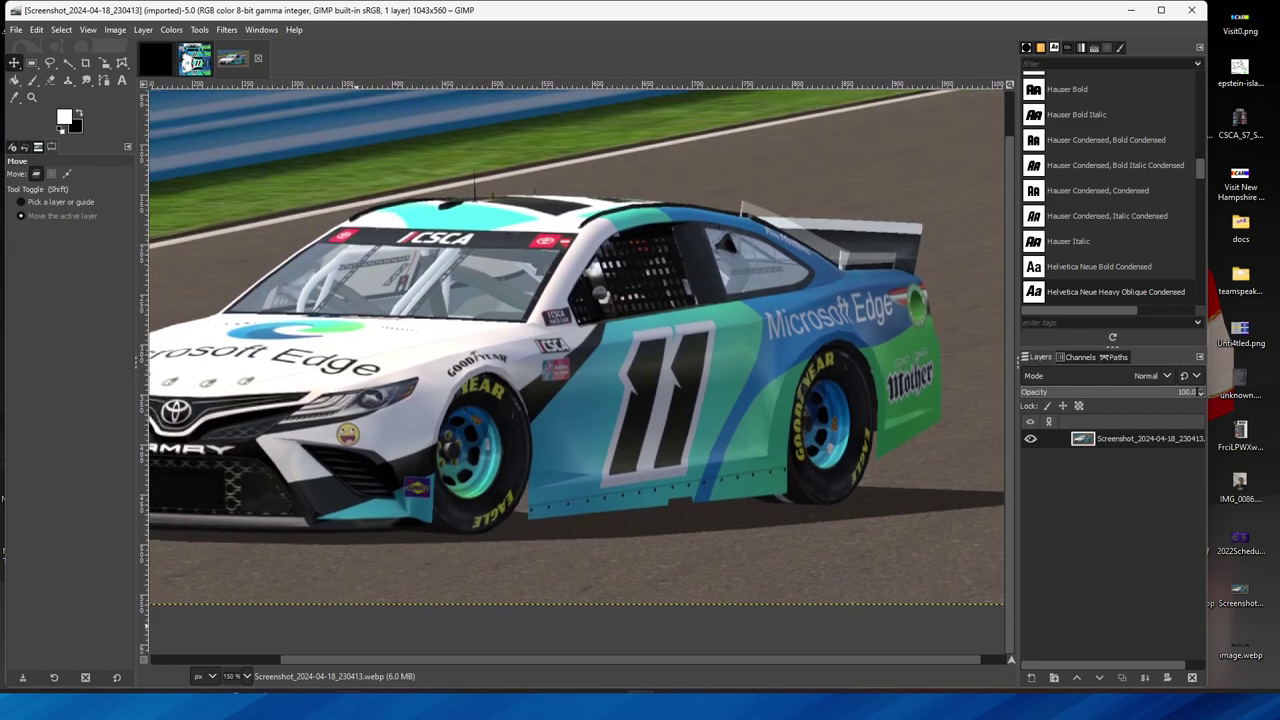
pyautogui.hotkey('alt', 'Tab')
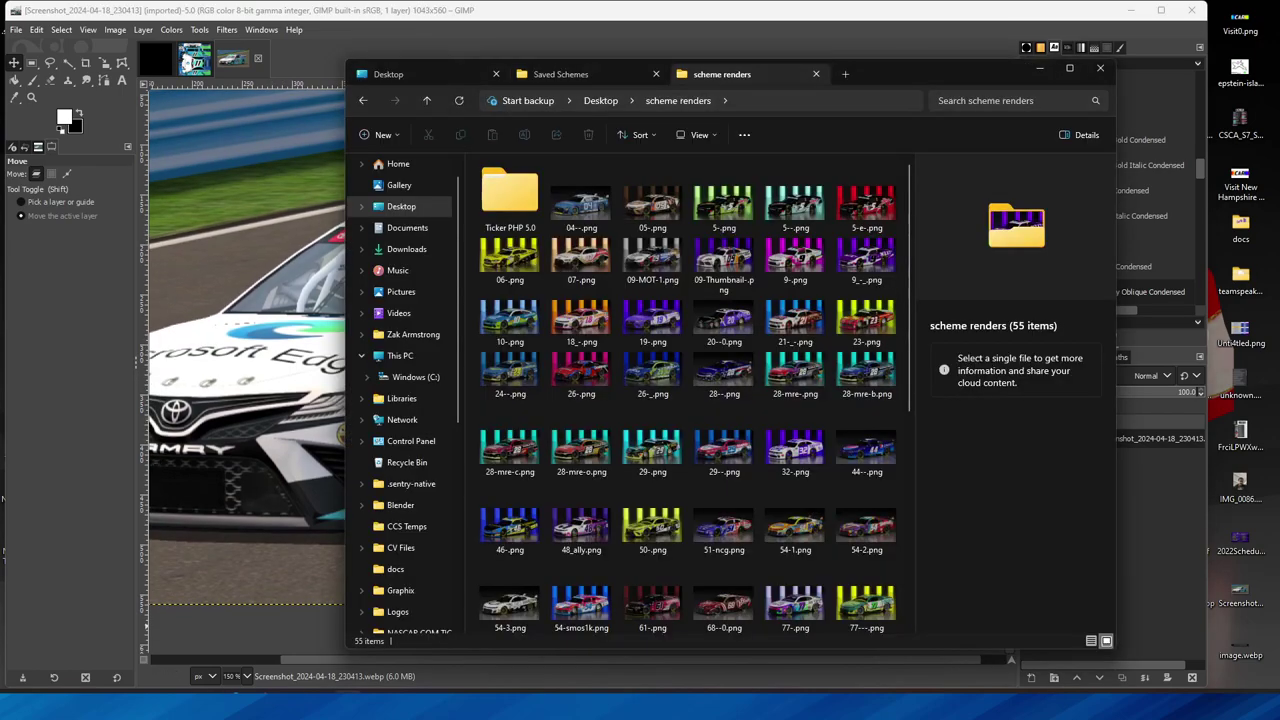
# Open 11tricon-numbers23.psd from the Desktop > Logos > Numbers zip in GIMP, then close 7-Zip.
pyautogui.click(847, 74)
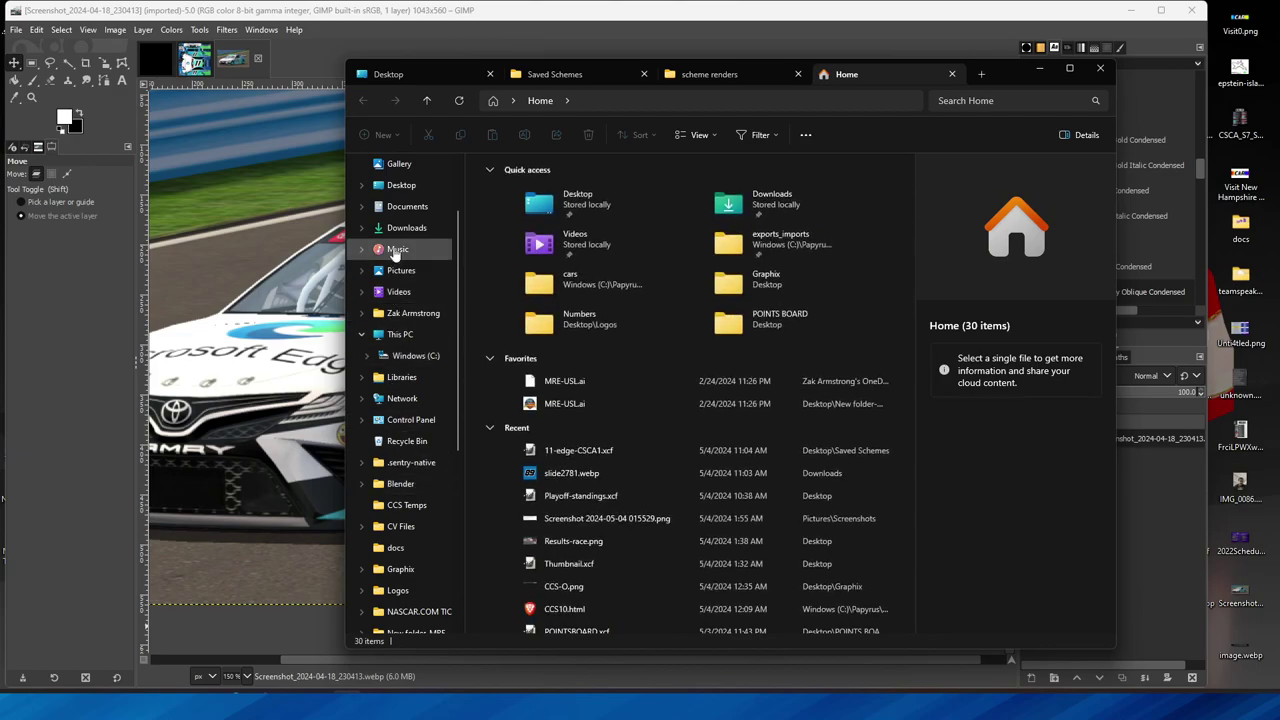
pyautogui.click(401, 185)
pyautogui.doubleClick(502, 307)
pyautogui.click(603, 216)
pyautogui.doubleClick(603, 216)
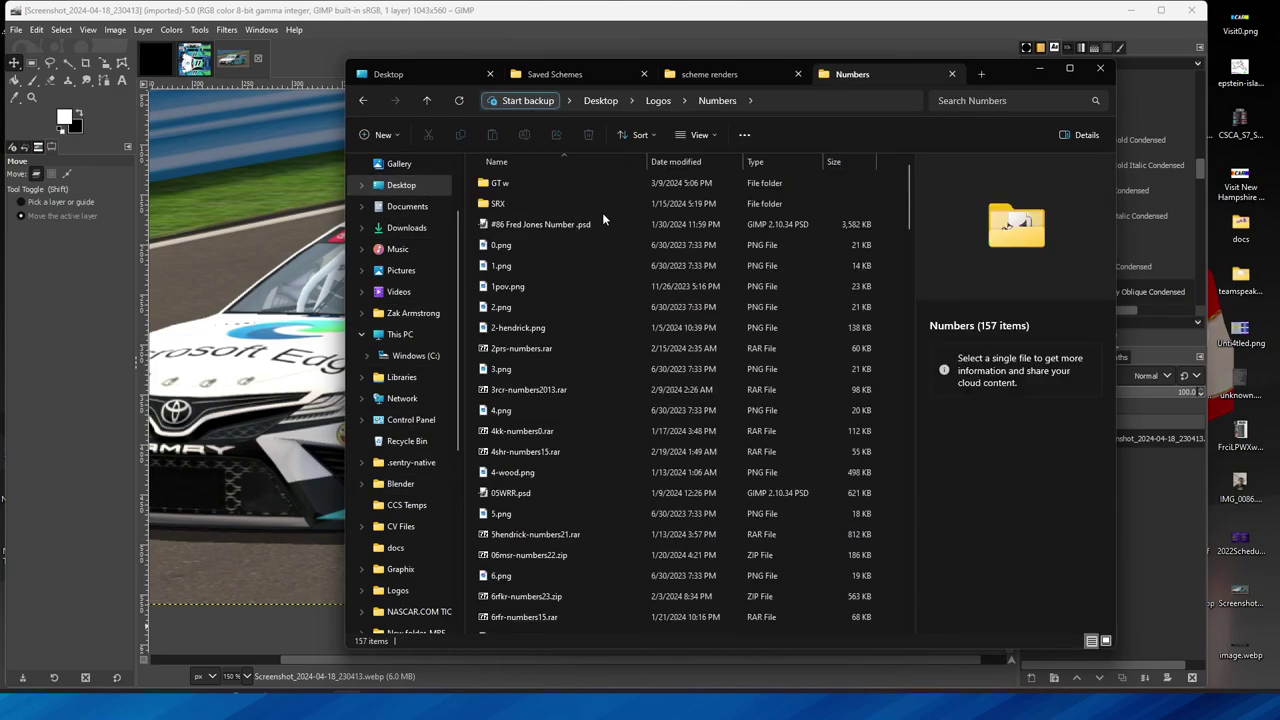
pyautogui.scroll(-5, 502, 513)
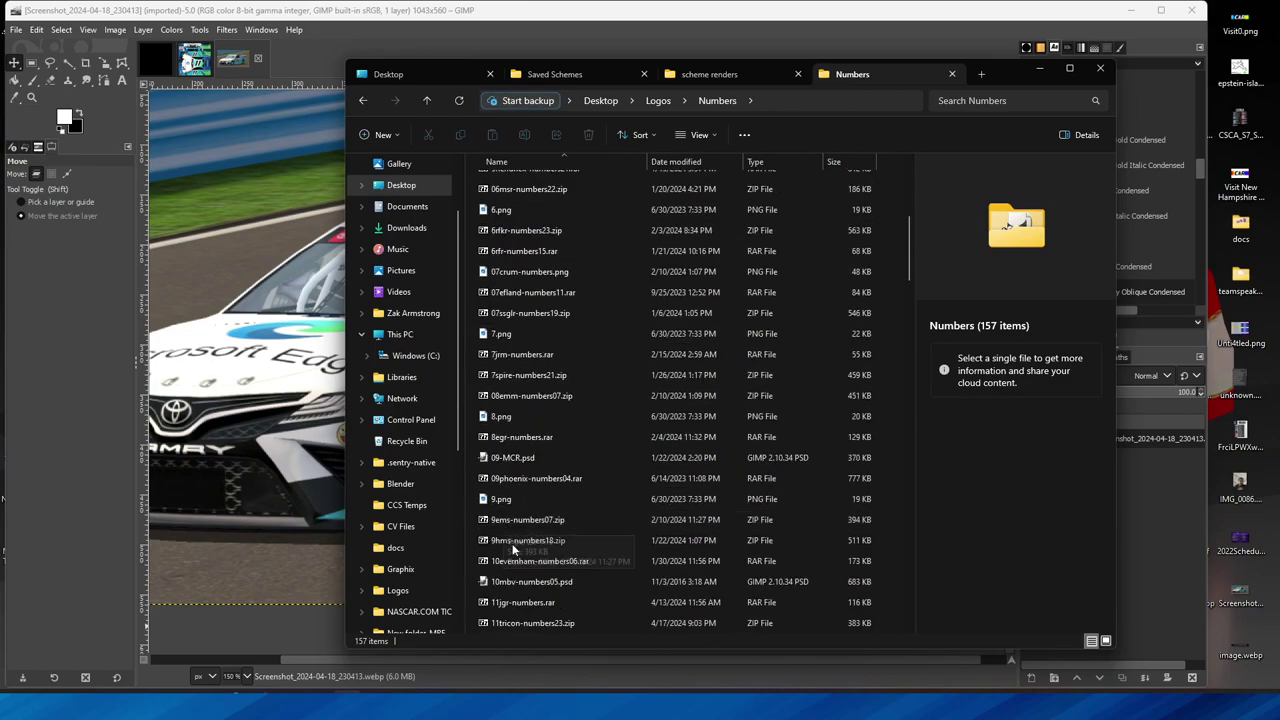
pyautogui.scroll(-1, 525, 570)
pyautogui.doubleClick(534, 623)
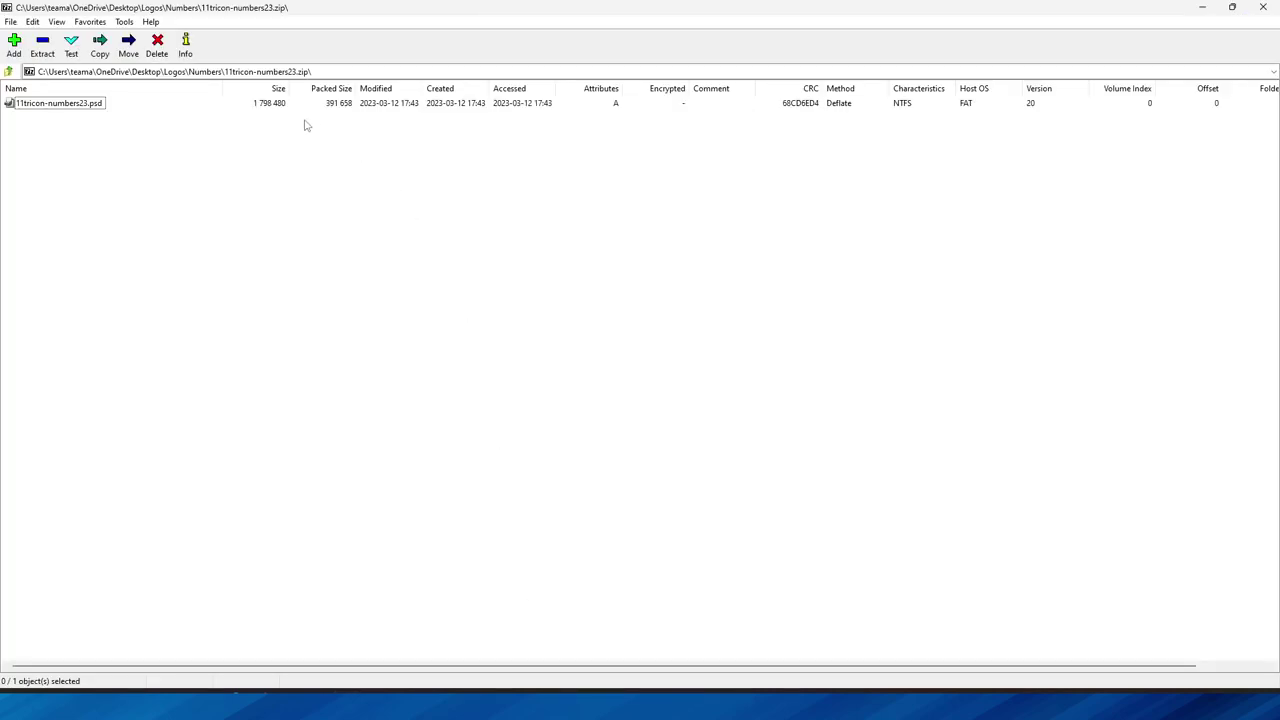
pyautogui.click(104, 106)
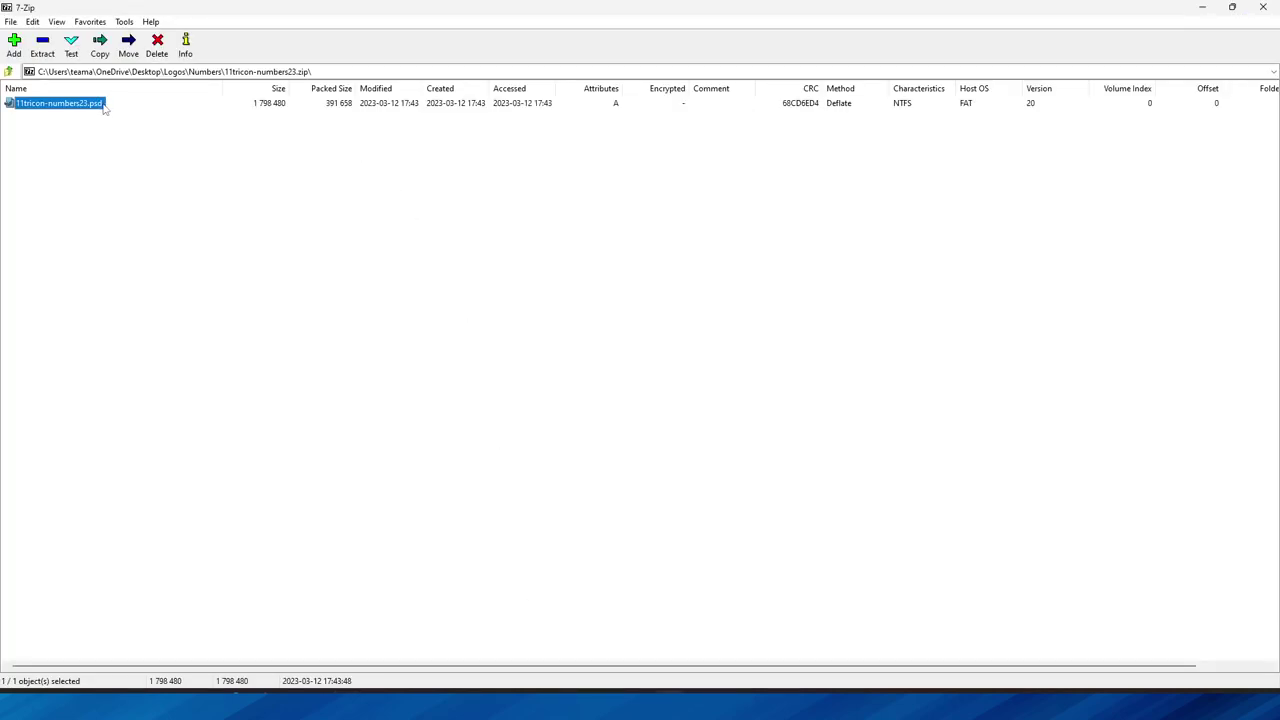
pyautogui.click(1263, 7)
# Hide the red Background and BER watermark layers, then expand the 11 #2 group.
pyautogui.click(97, 333)
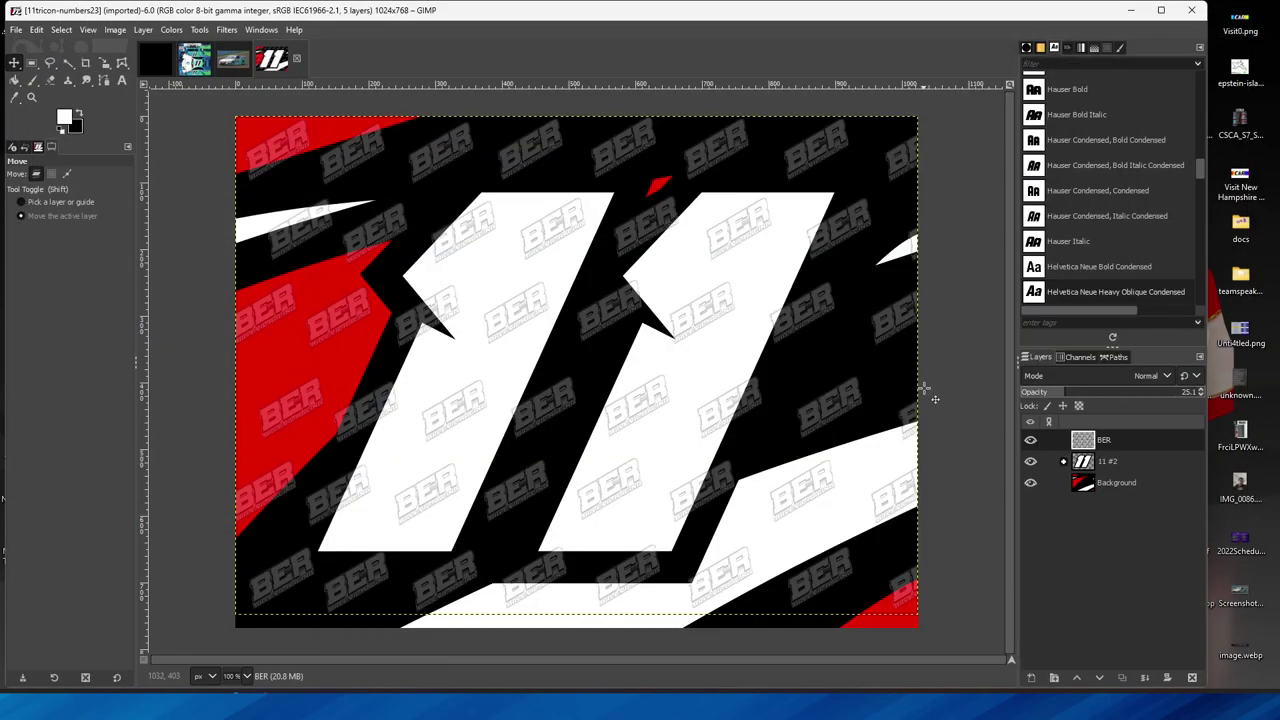
pyautogui.click(1031, 482)
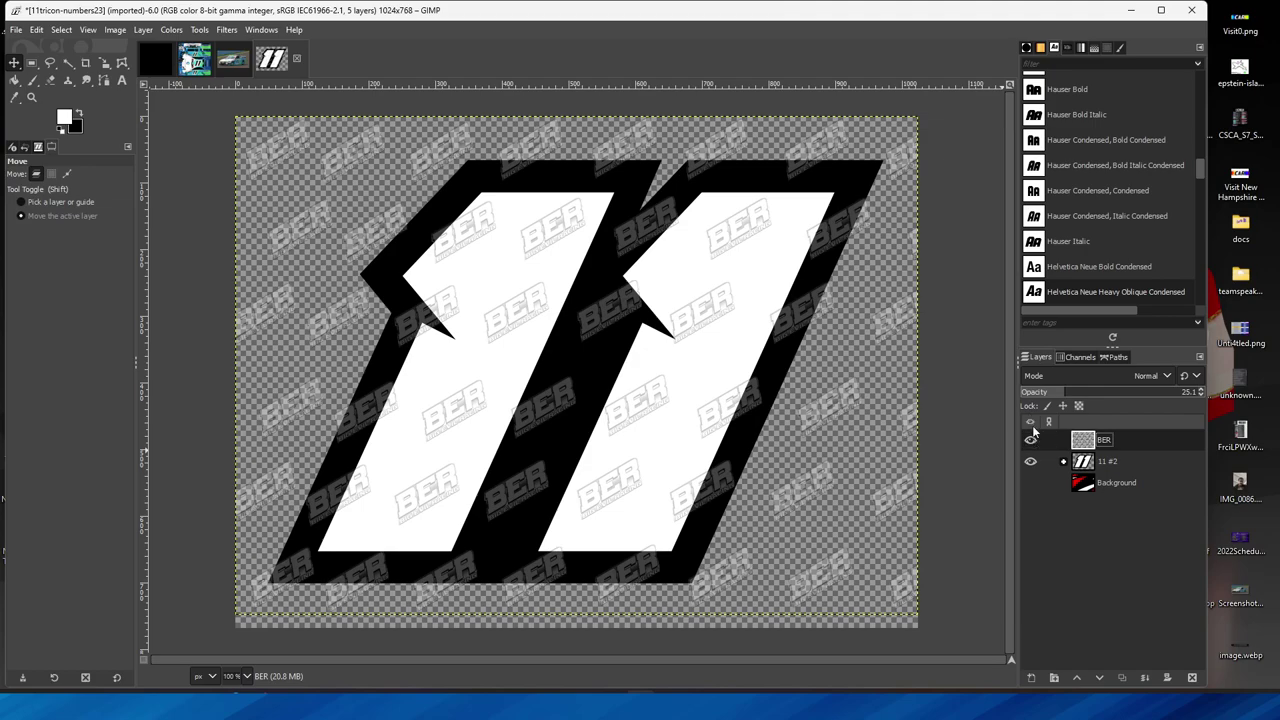
pyautogui.click(1031, 440)
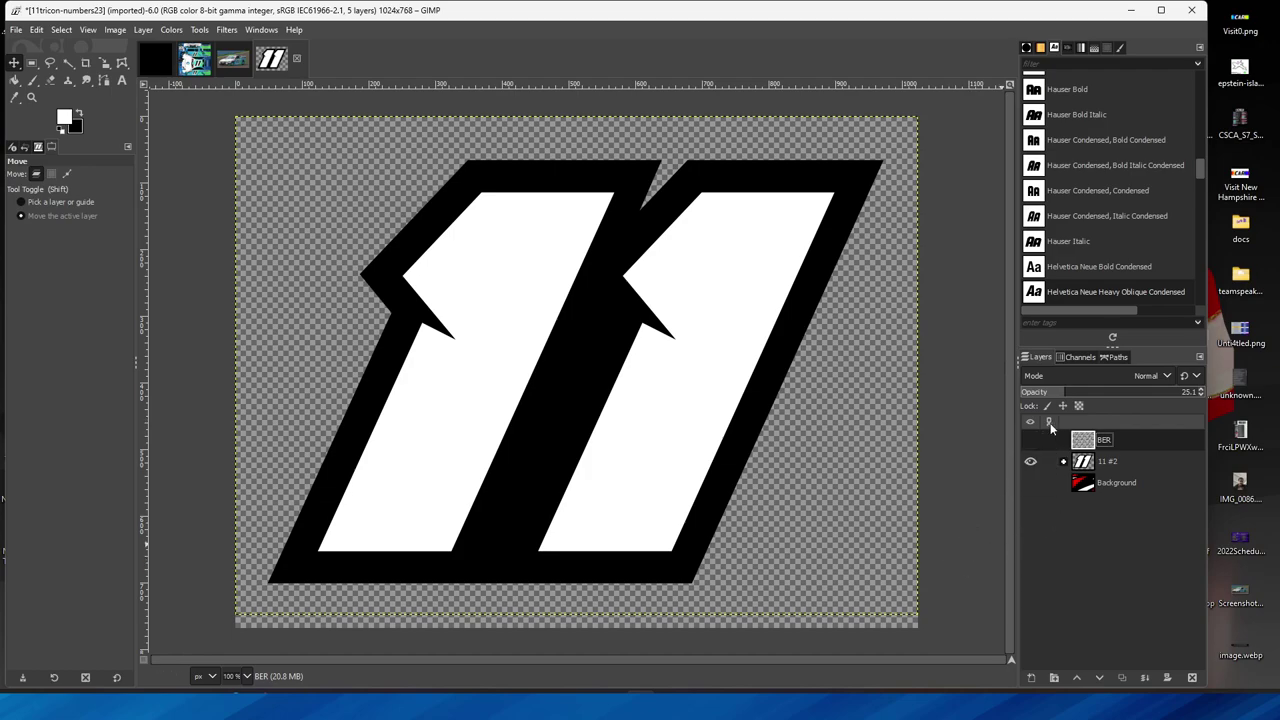
pyautogui.click(1063, 461)
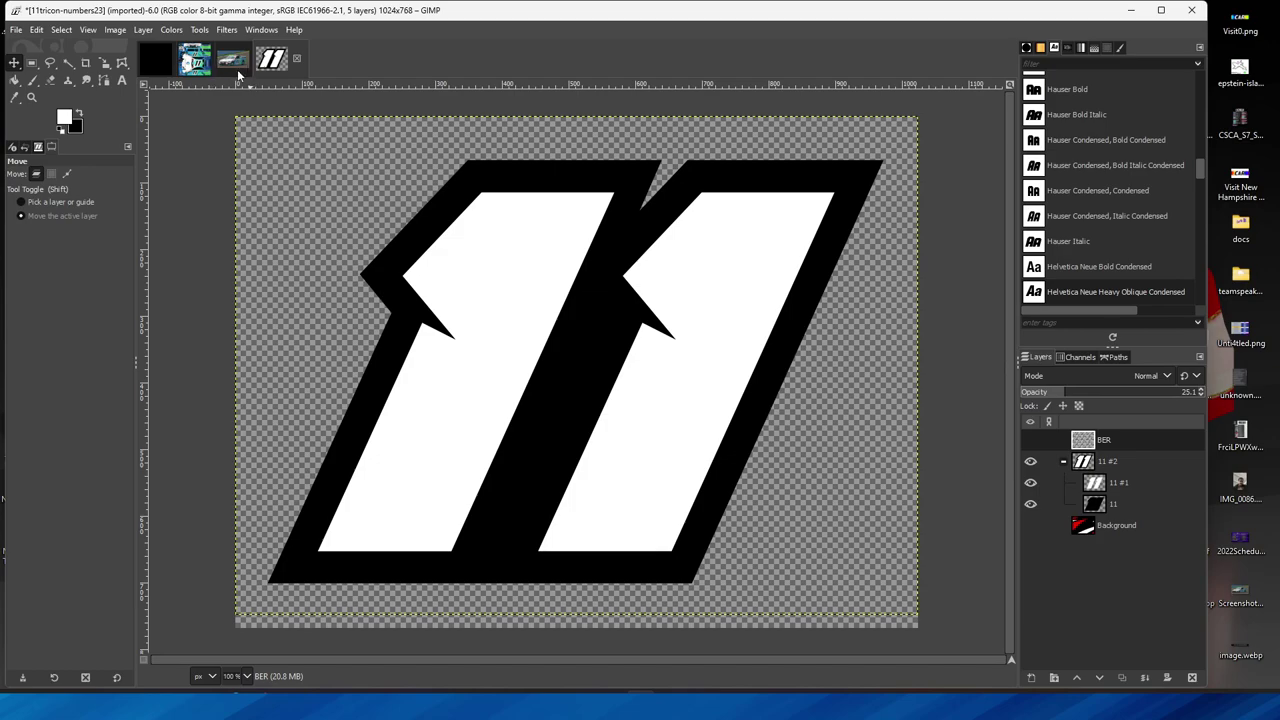
# Swap to black foreground, choose Bucket Fill, and select the 11 outline layer, checking reference images.
pyautogui.click(196, 60)
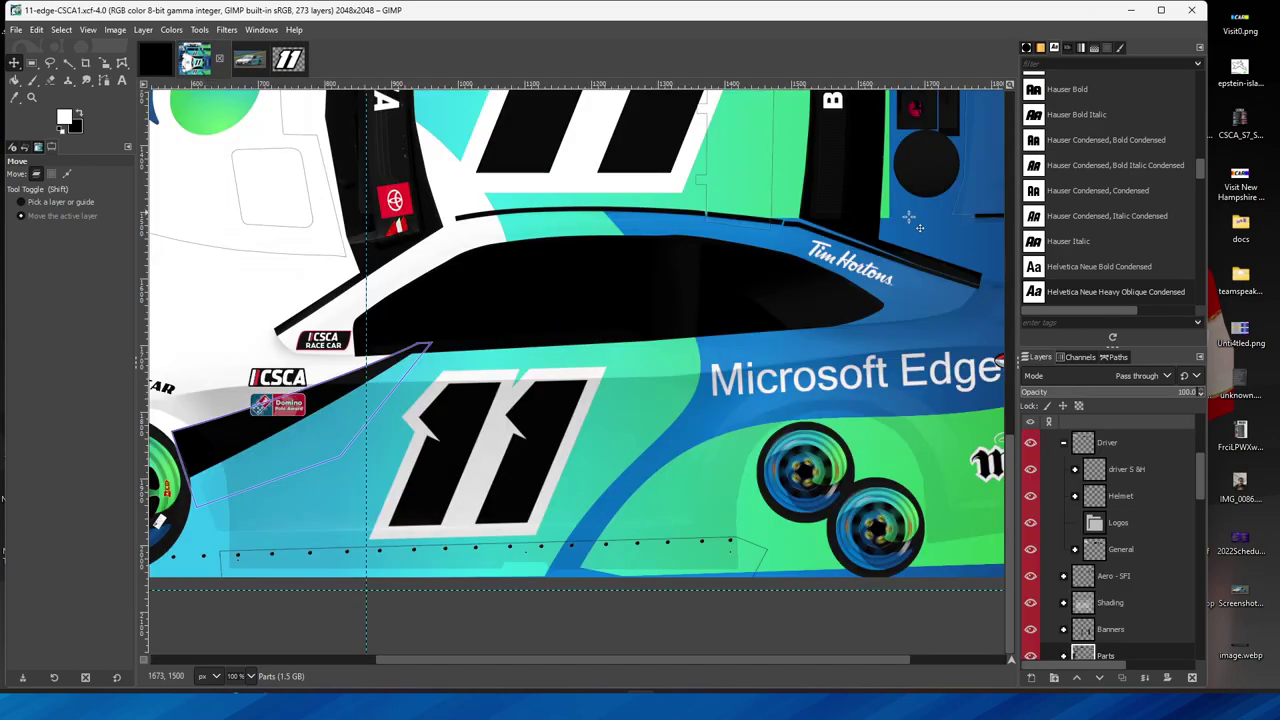
pyautogui.scroll(3, 680, 415)
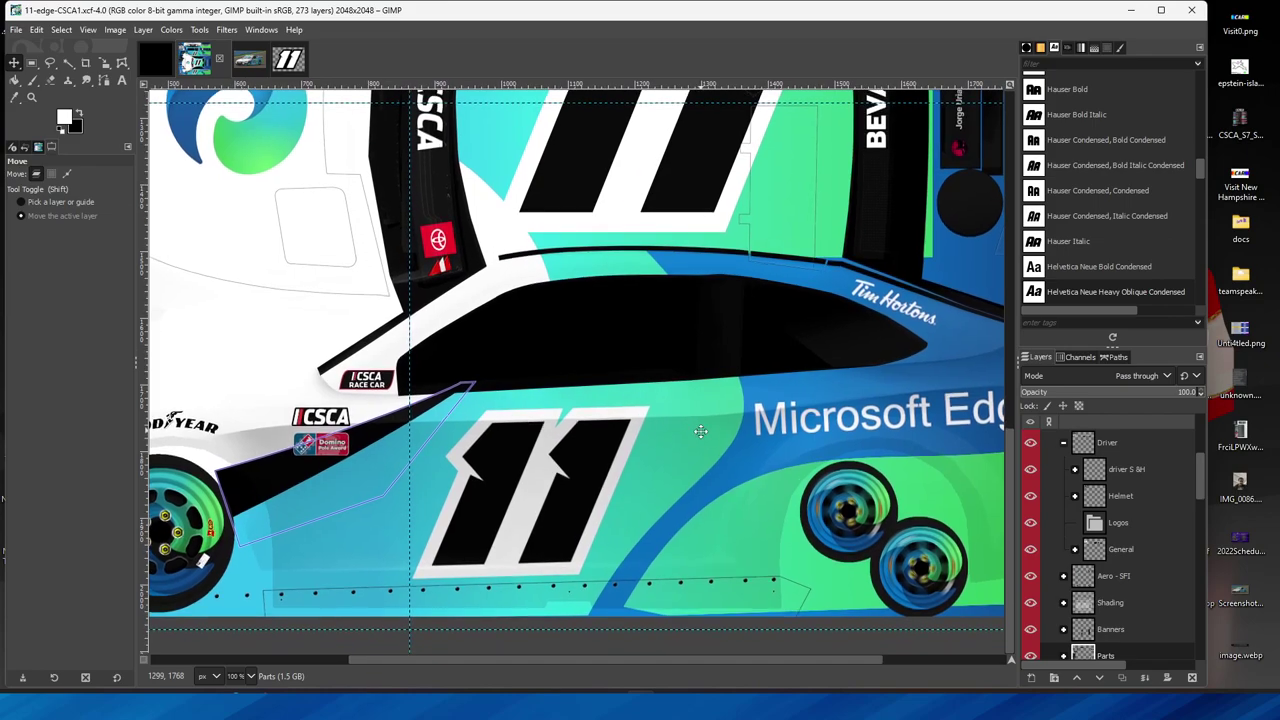
pyautogui.click(290, 62)
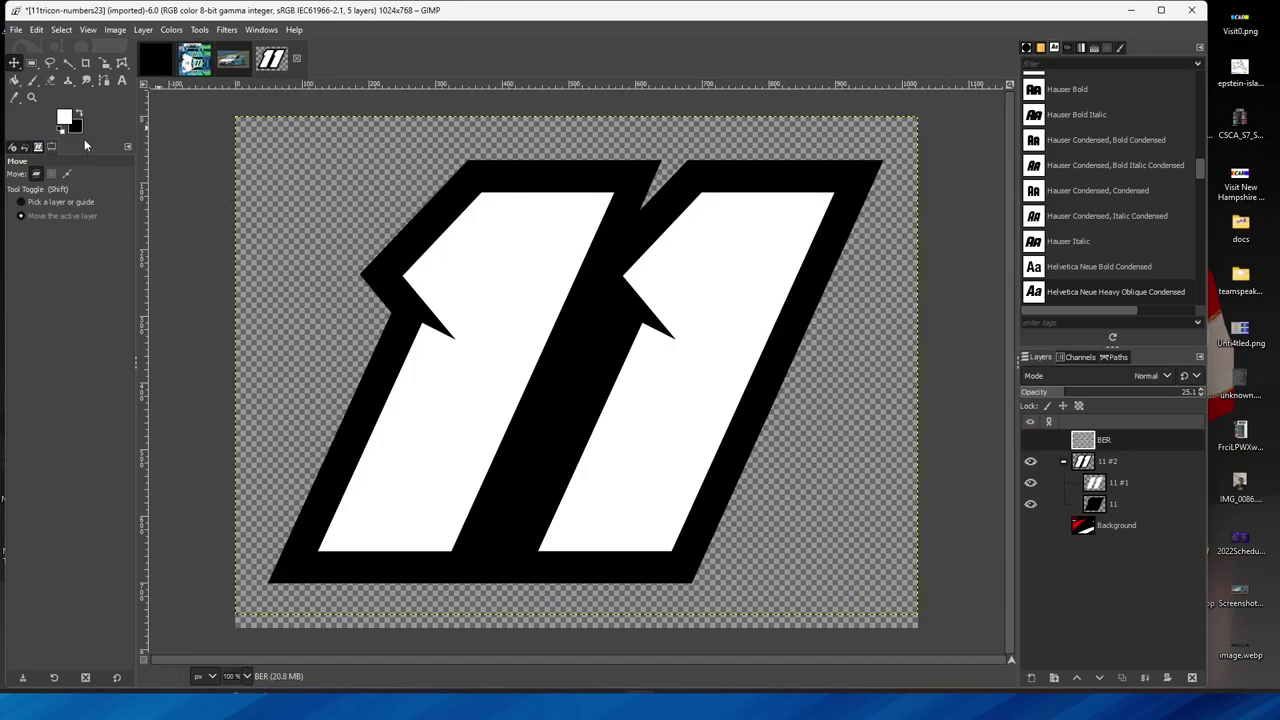
pyautogui.press('x')
pyautogui.click(199, 63)
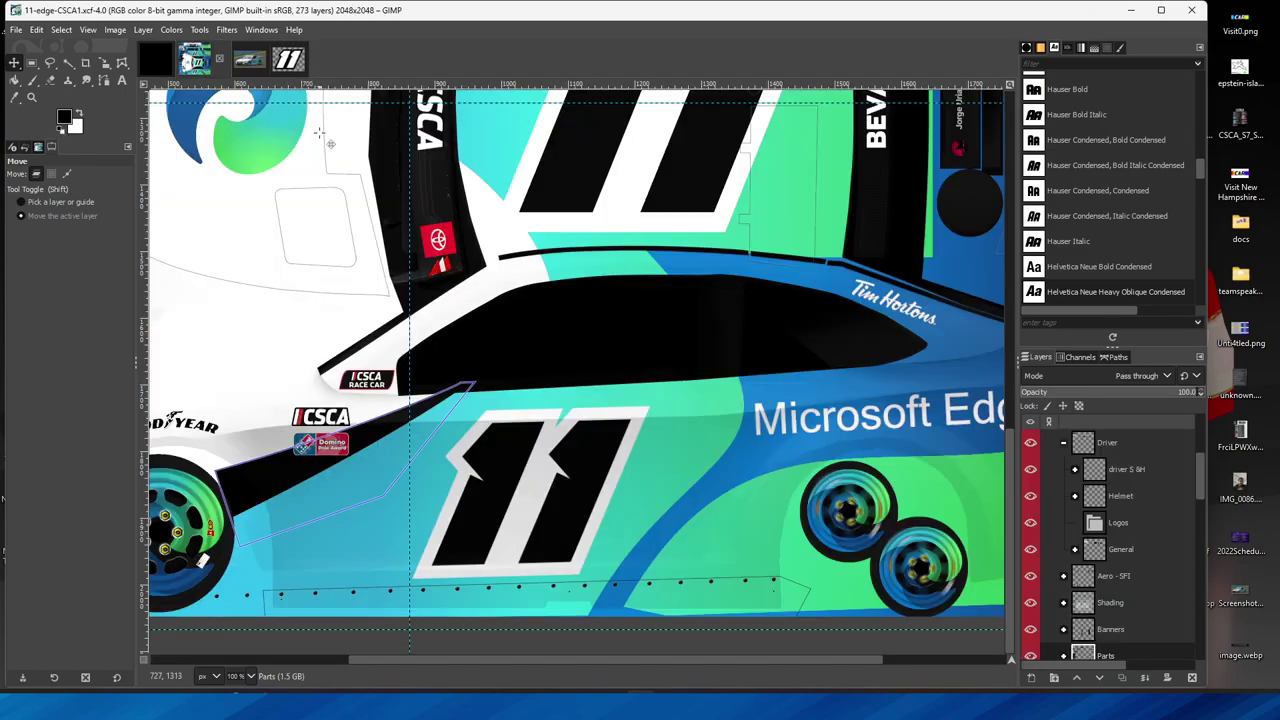
pyautogui.scroll(5, 484, 287)
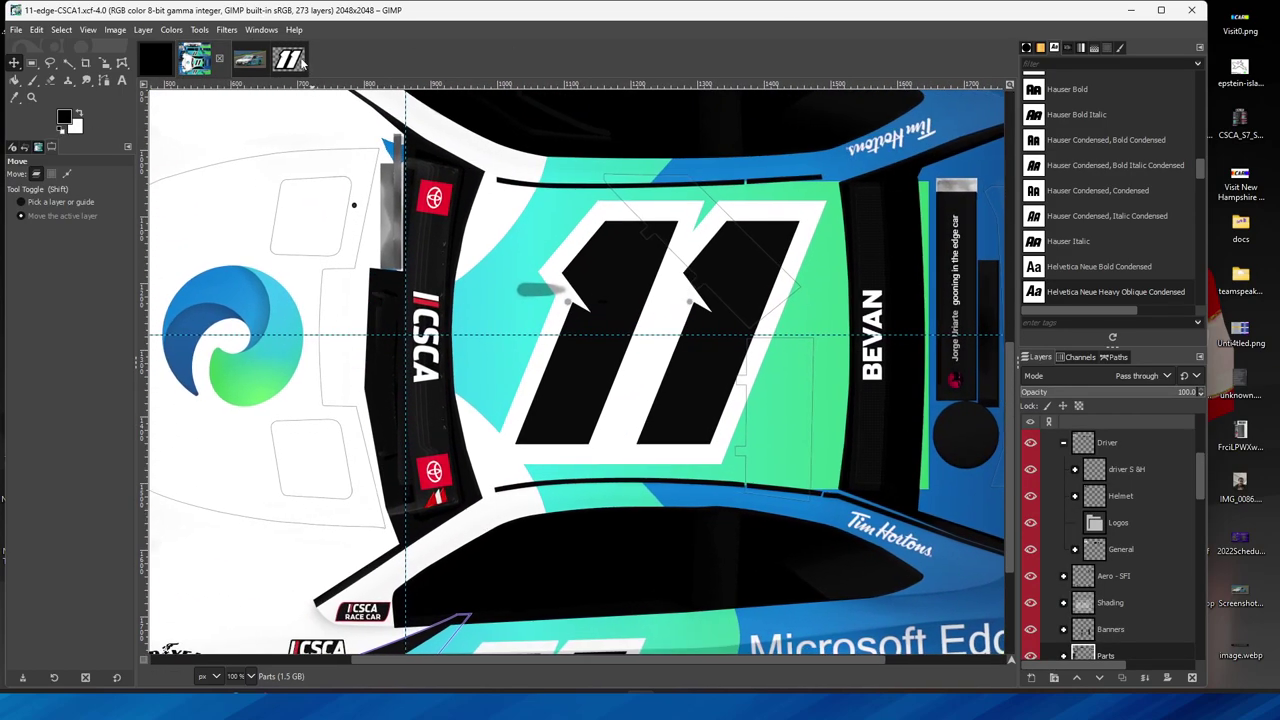
pyautogui.click(290, 62)
pyautogui.click(14, 80)
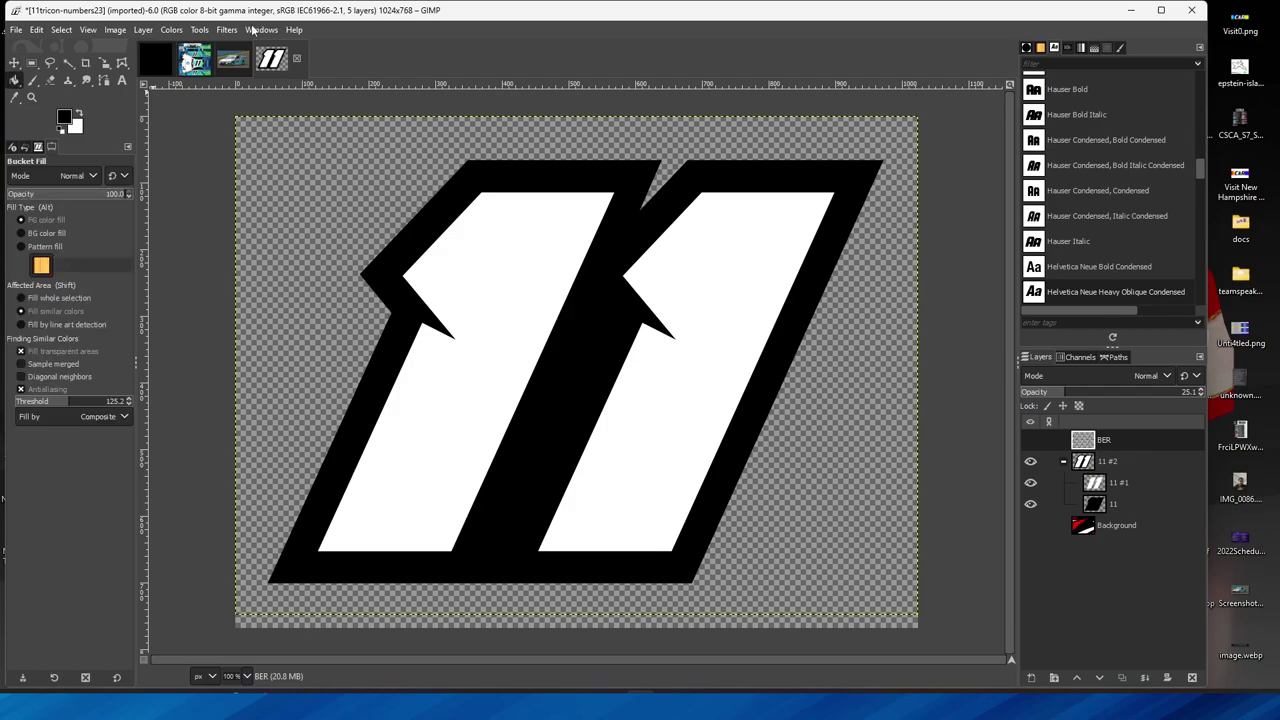
pyautogui.click(231, 59)
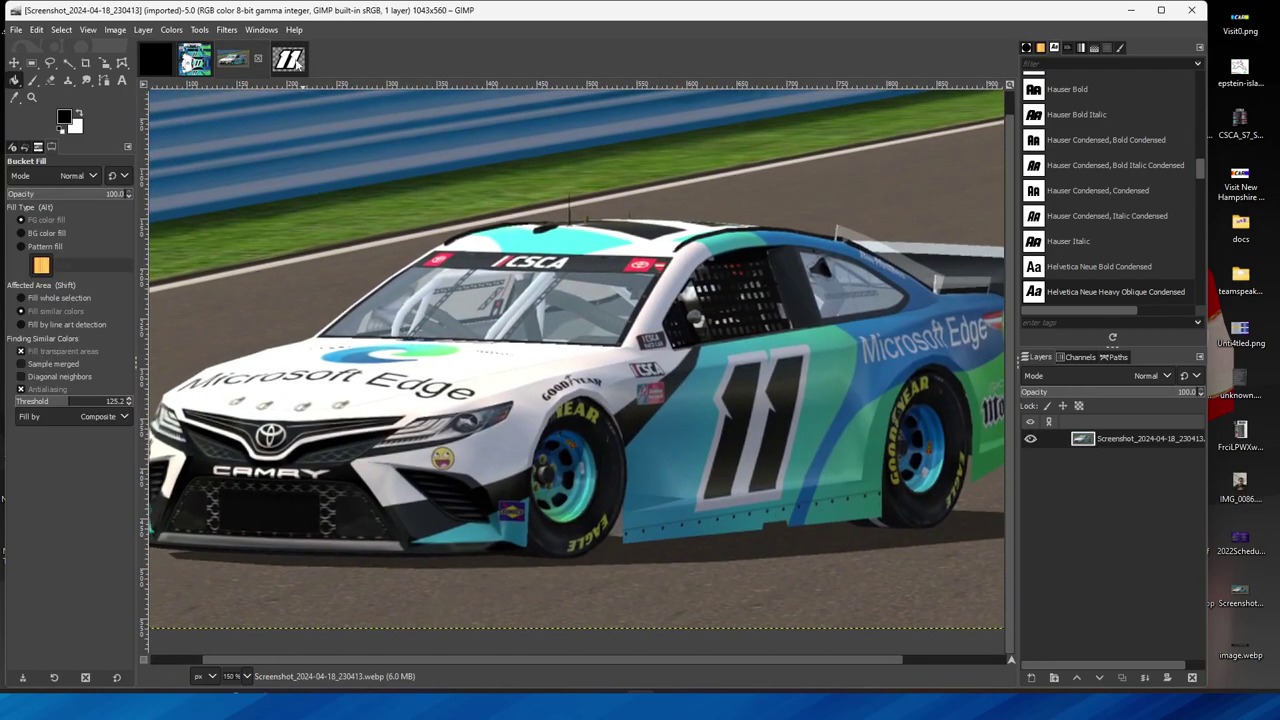
pyautogui.click(289, 60)
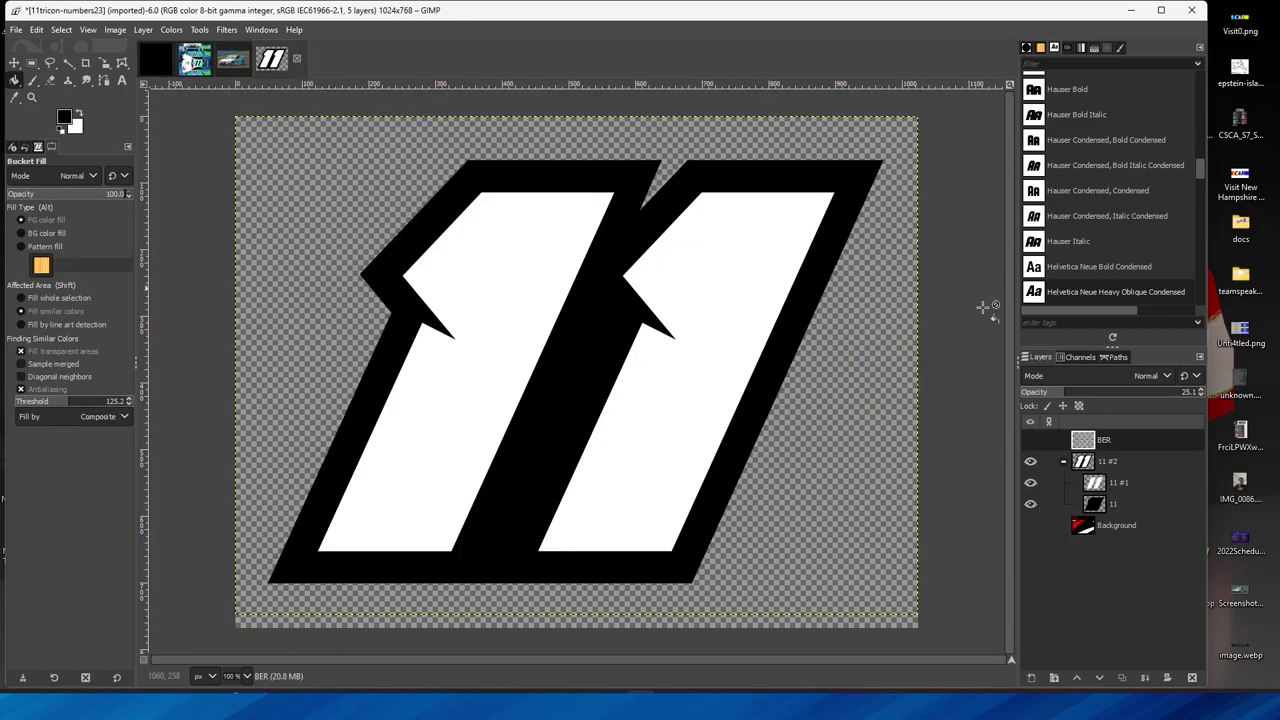
pyautogui.click(1100, 504)
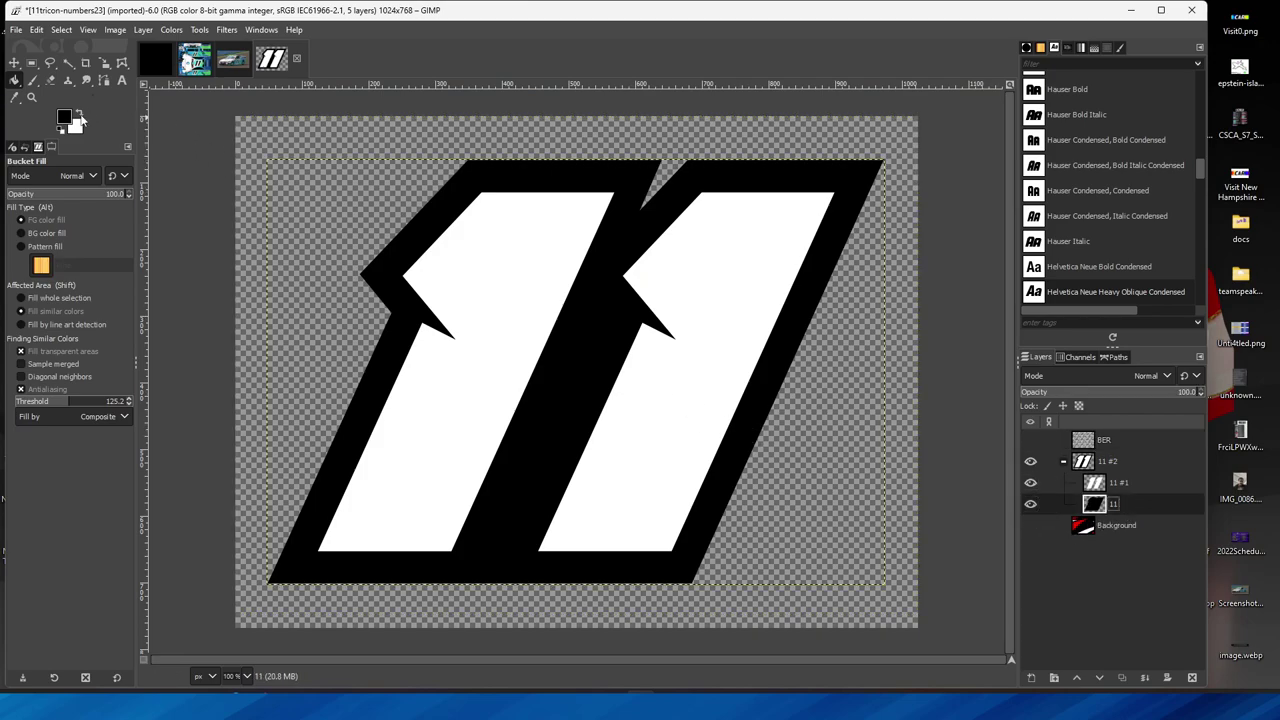
# Bucket-fill the 11's outline white and both of its stripes black.
pyautogui.click(79, 116)
pyautogui.click(600, 305)
pyautogui.click(1120, 484)
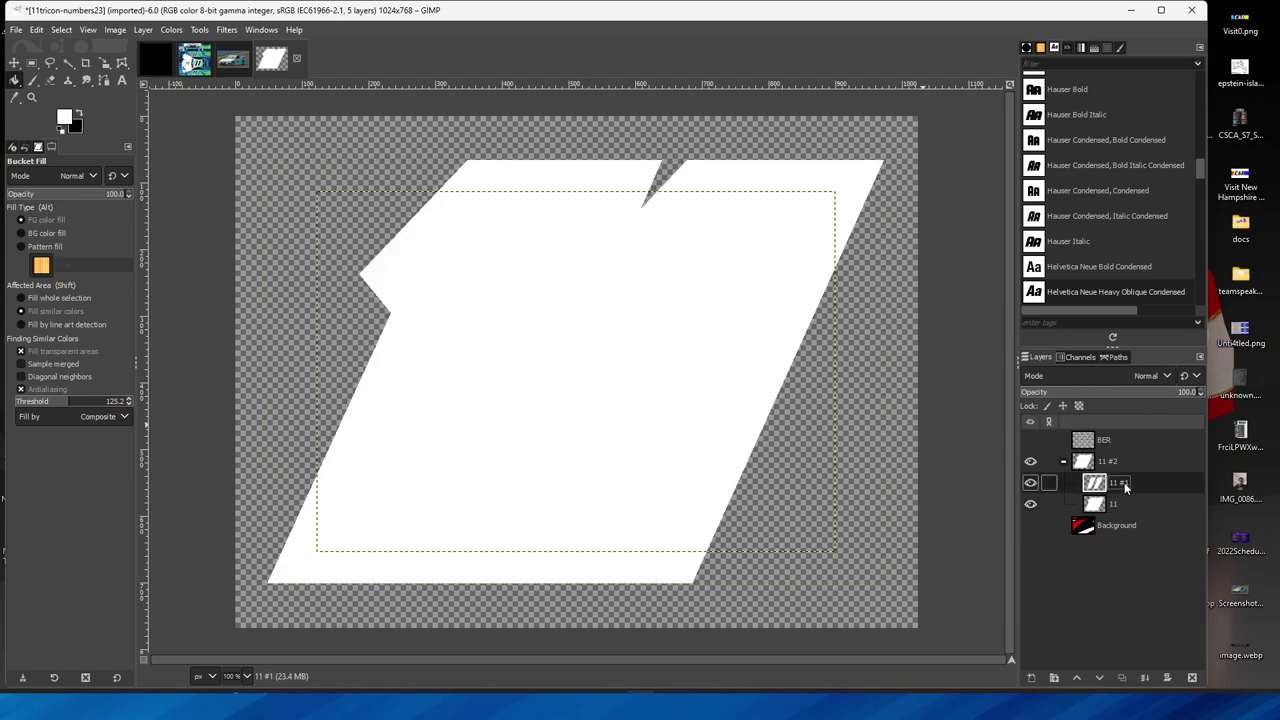
pyautogui.click(82, 118)
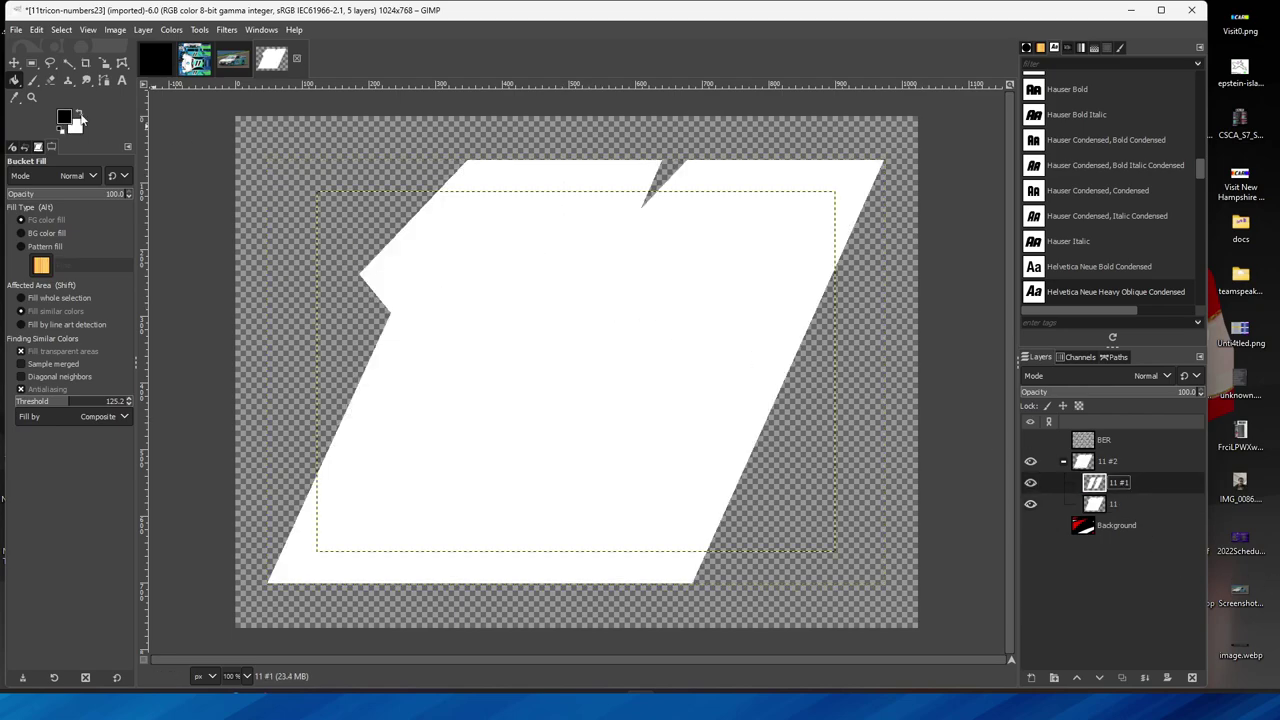
pyautogui.click(530, 320)
pyautogui.click(718, 358)
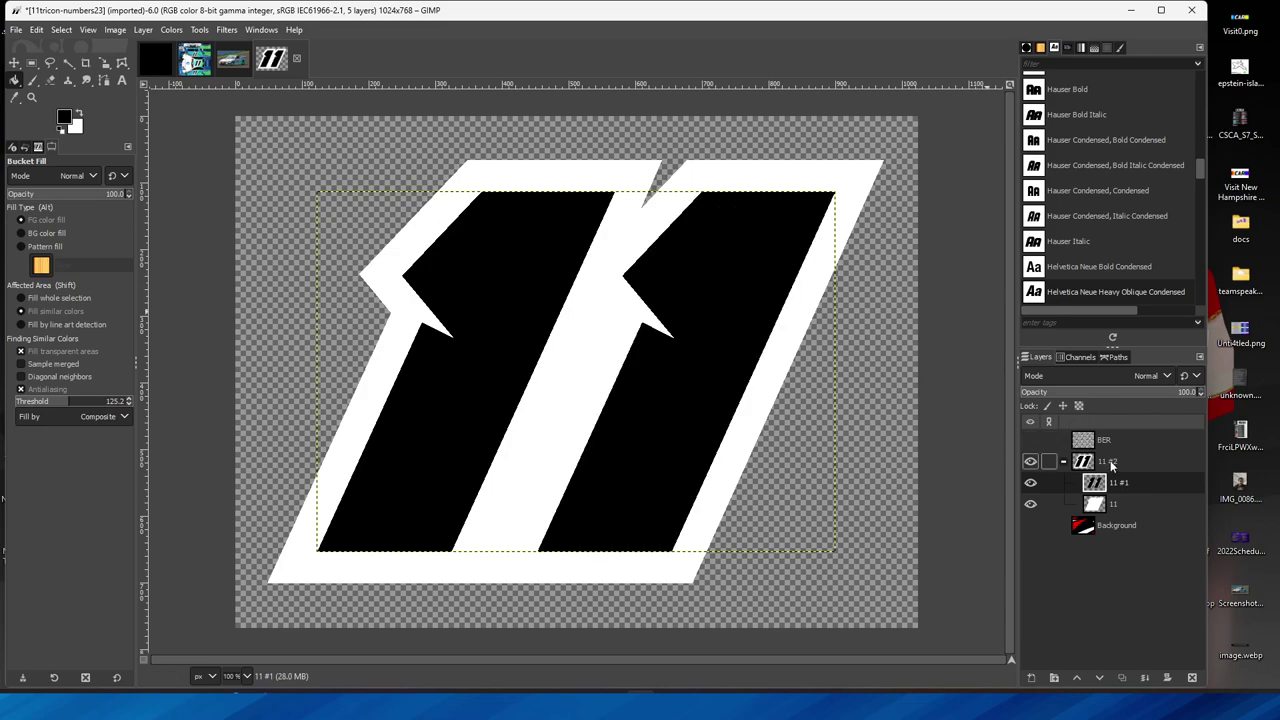
# Collapse the 11 #2 group and merge it into a single layer.
pyautogui.click(1109, 460)
pyautogui.click(1064, 461)
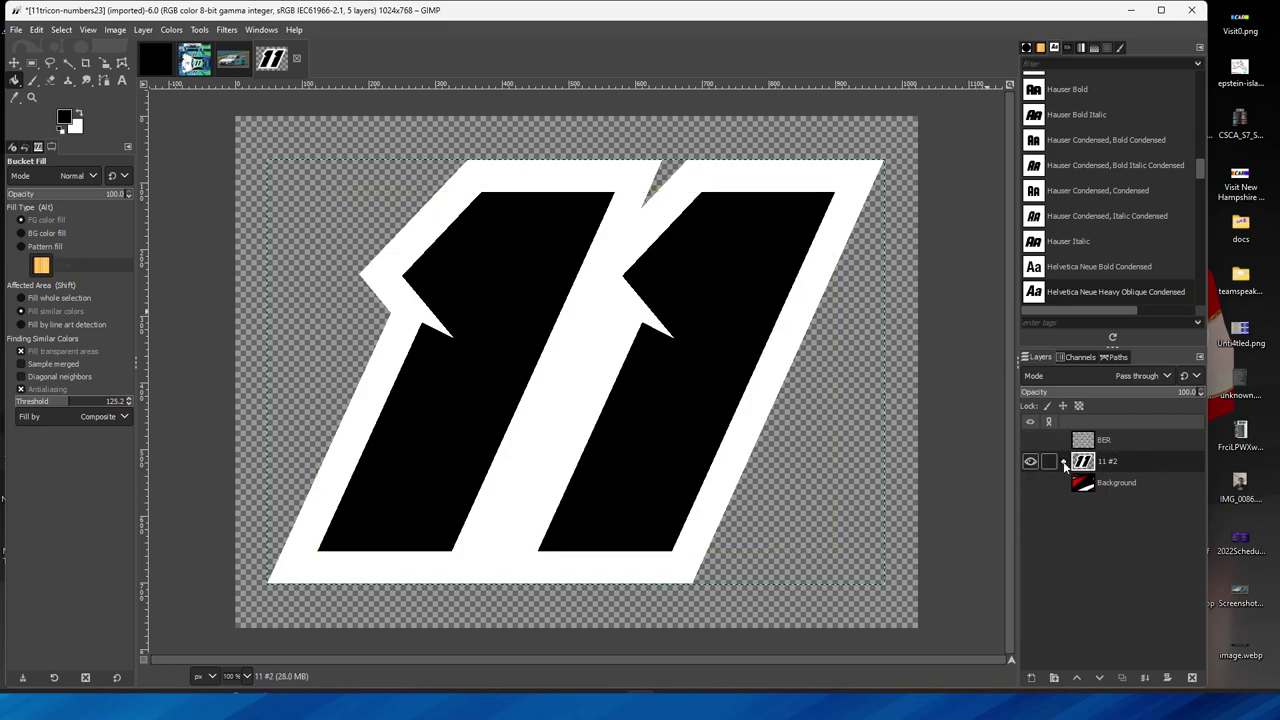
pyautogui.rightClick(1110, 462)
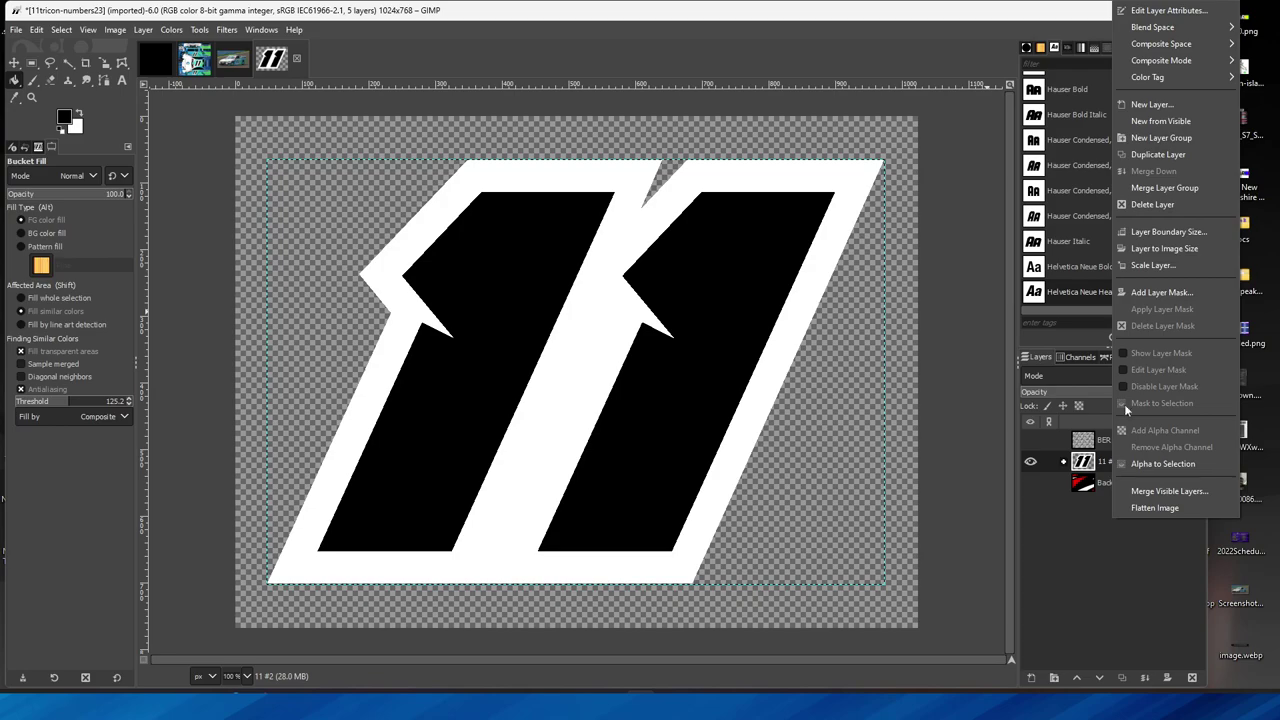
pyautogui.click(1146, 189)
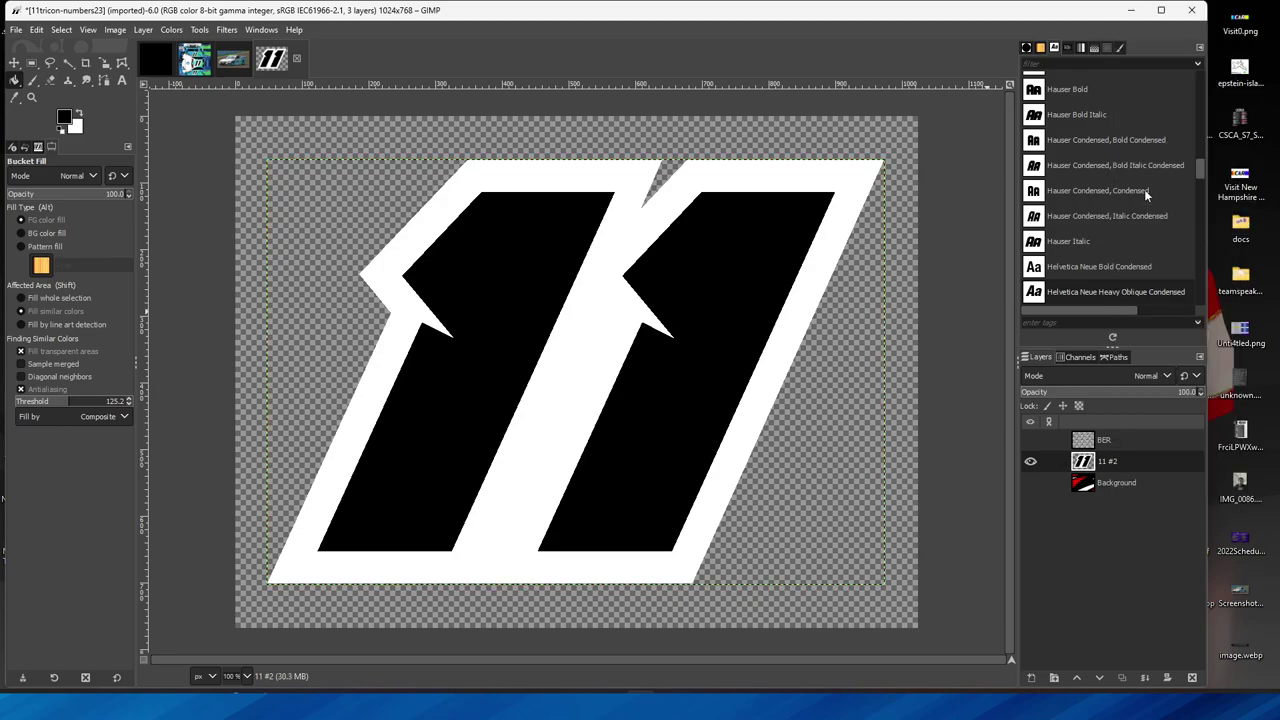
# Close the 11-edge-CSCA1.xcf livery image.
pyautogui.click(200, 68)
pyautogui.click(246, 62)
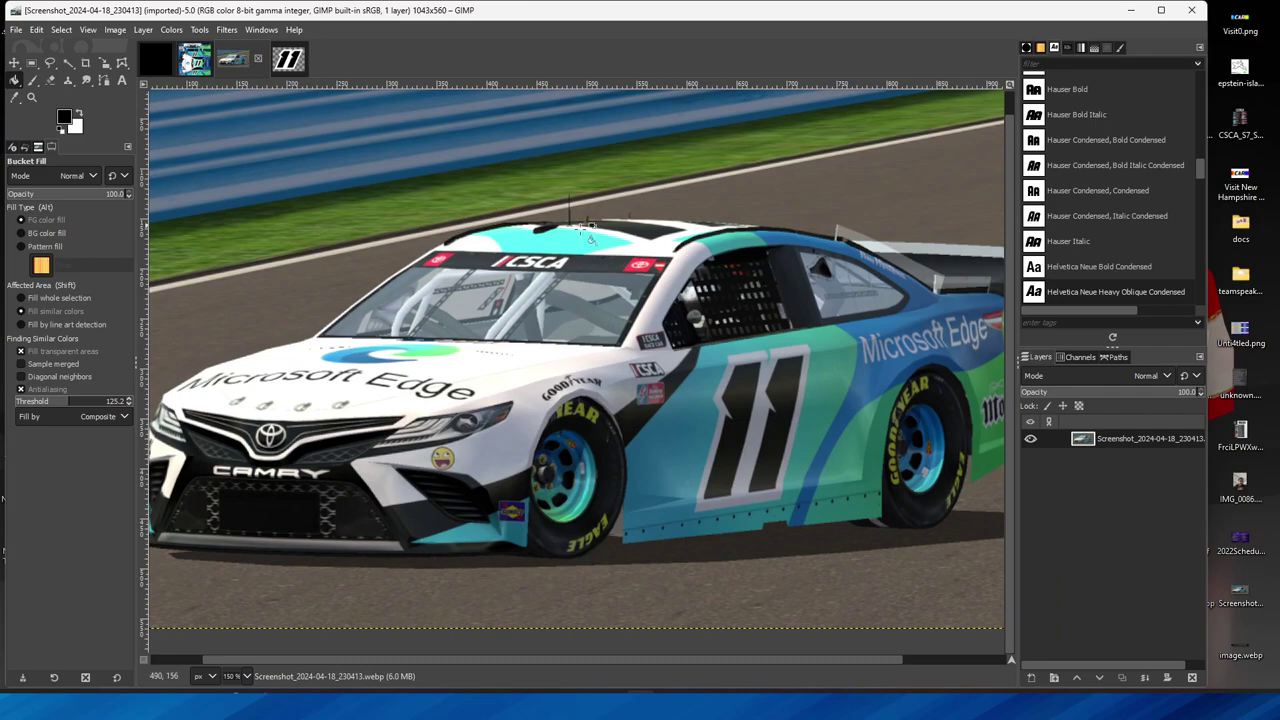
pyautogui.click(198, 62)
pyautogui.click(221, 62)
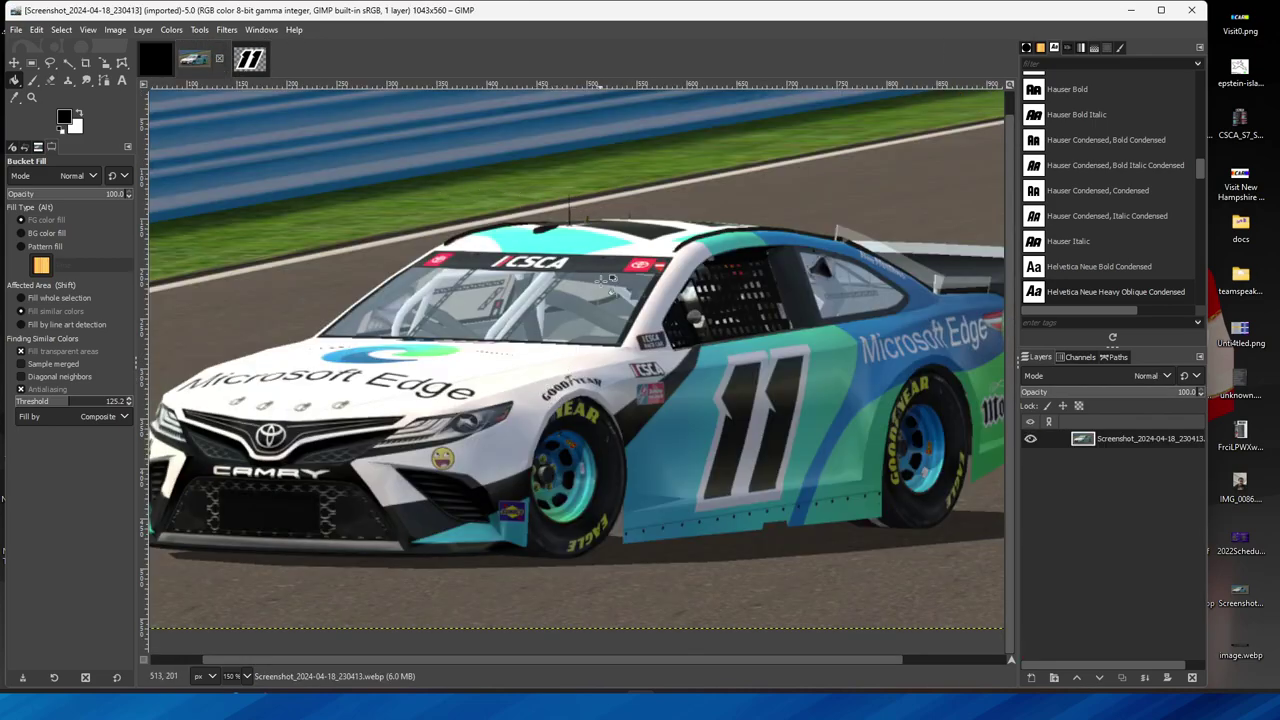
# Look over the car screenshot, then switch to the black 816×816 untitled image.
pyautogui.scroll(-3, 600, 420)
pyautogui.hscroll(4, 600, 420)
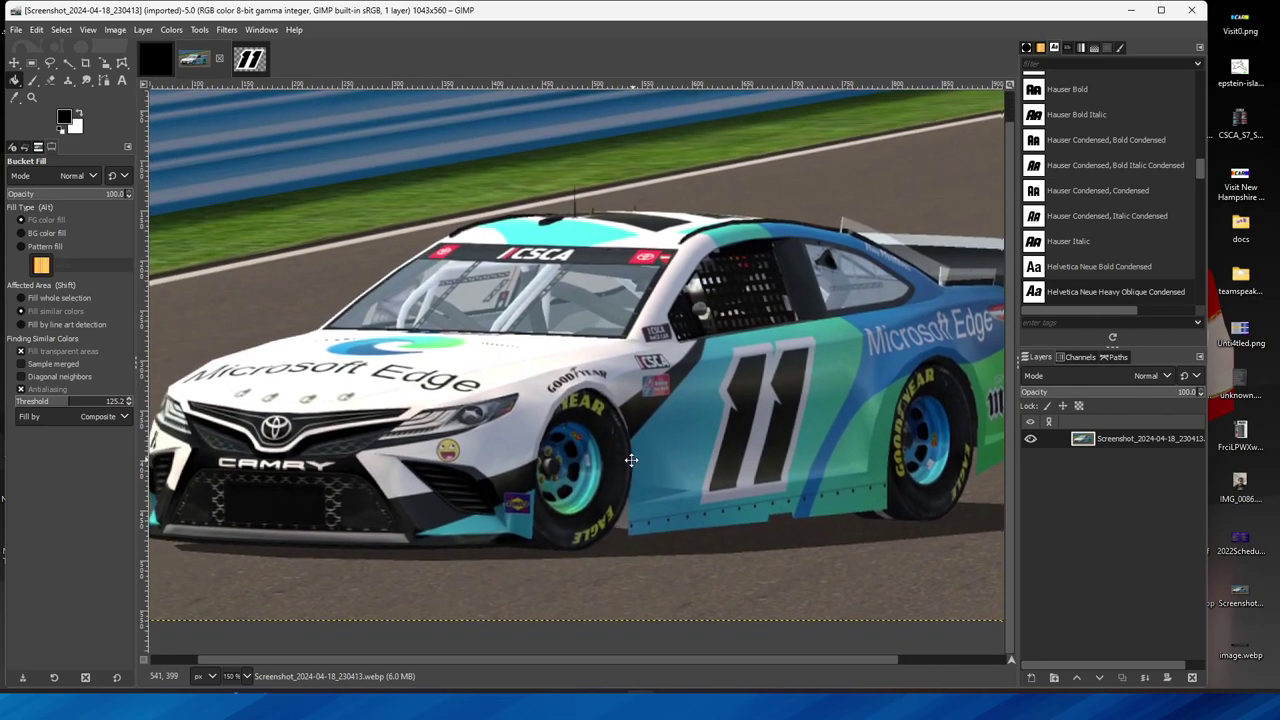
pyautogui.scroll(2, 546, 426)
pyautogui.hscroll(2, 546, 426)
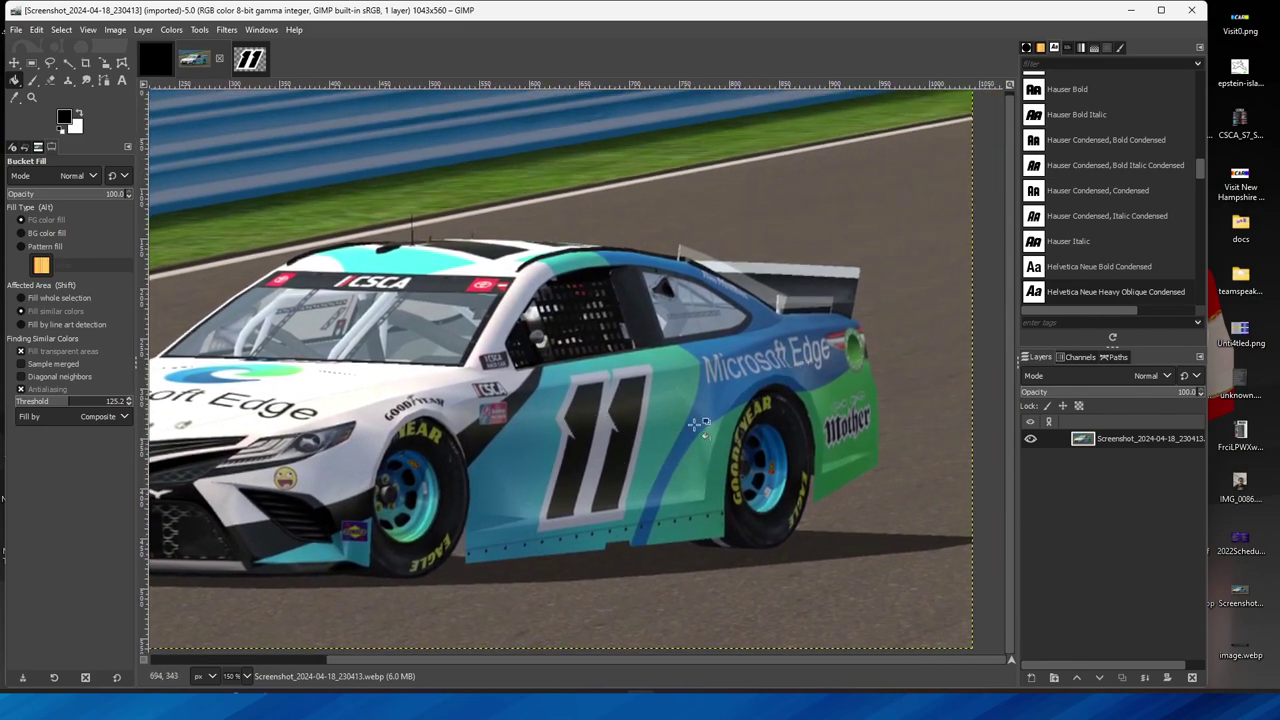
pyautogui.scroll(2, 630, 390)
pyautogui.scroll(-3, 620, 370)
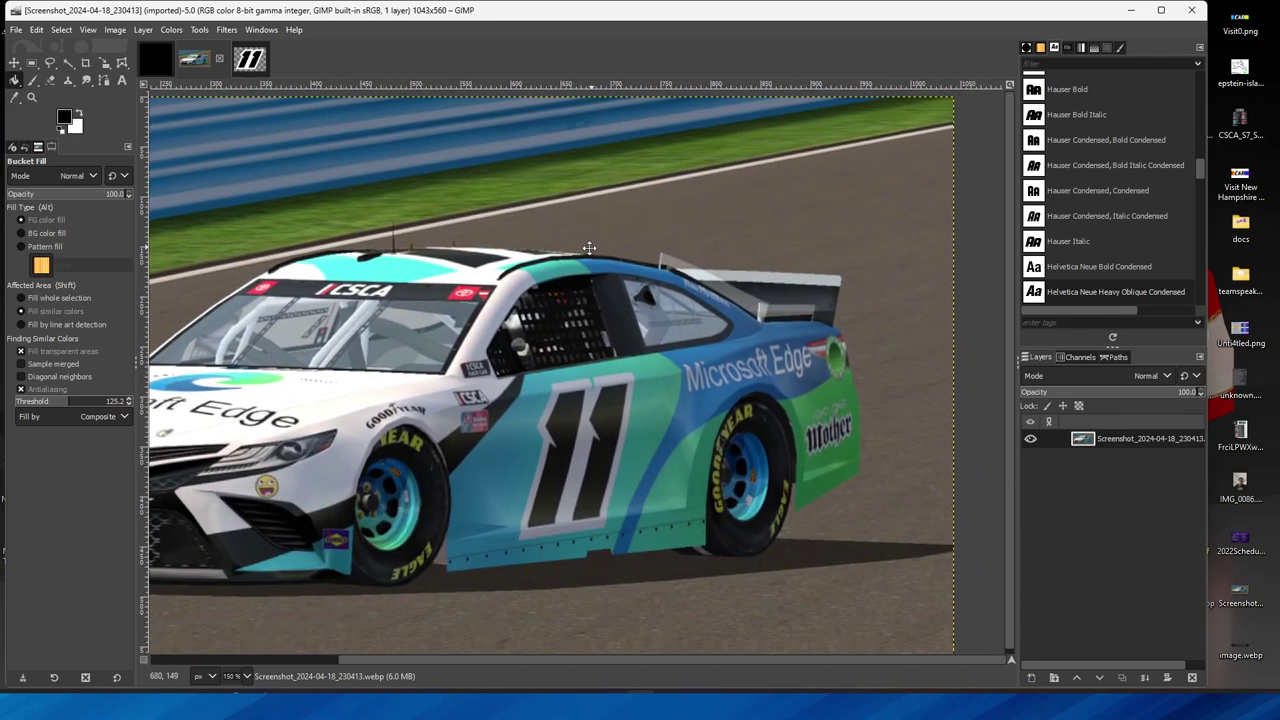
pyautogui.hscroll(1, 604, 342)
pyautogui.scroll(3, 604, 342)
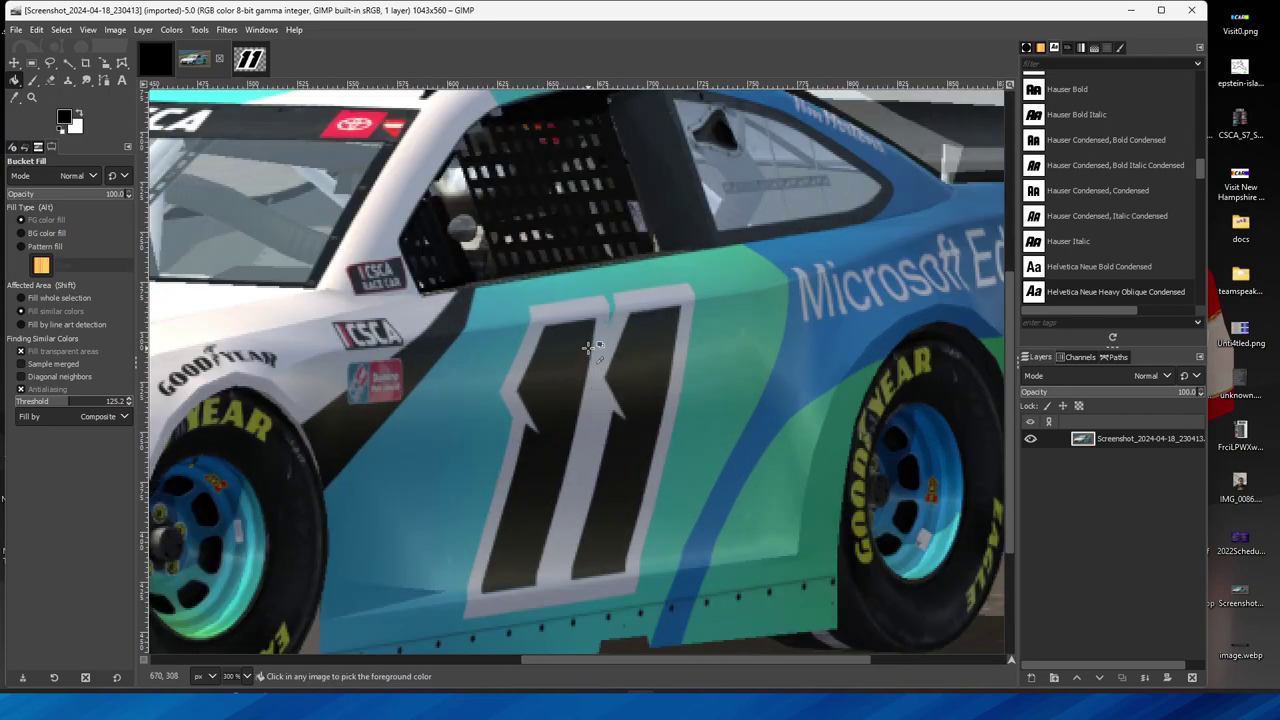
pyautogui.scroll(-2, 580, 363)
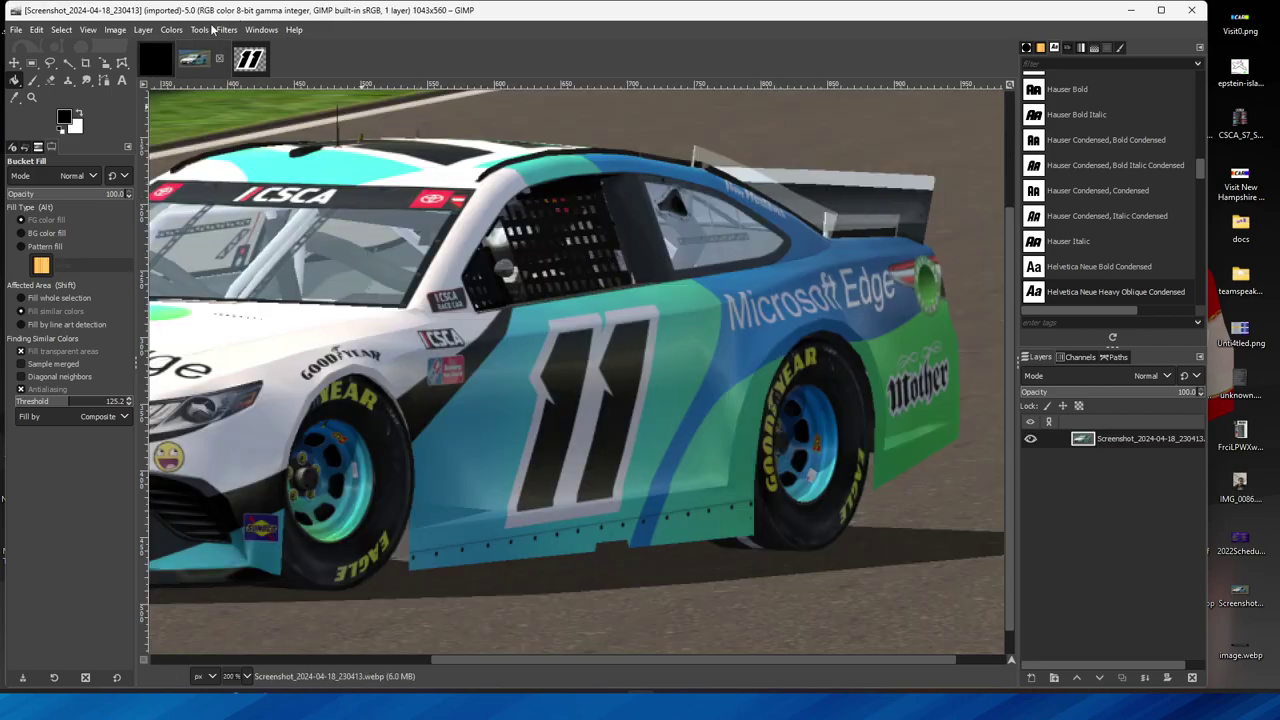
pyautogui.click(158, 58)
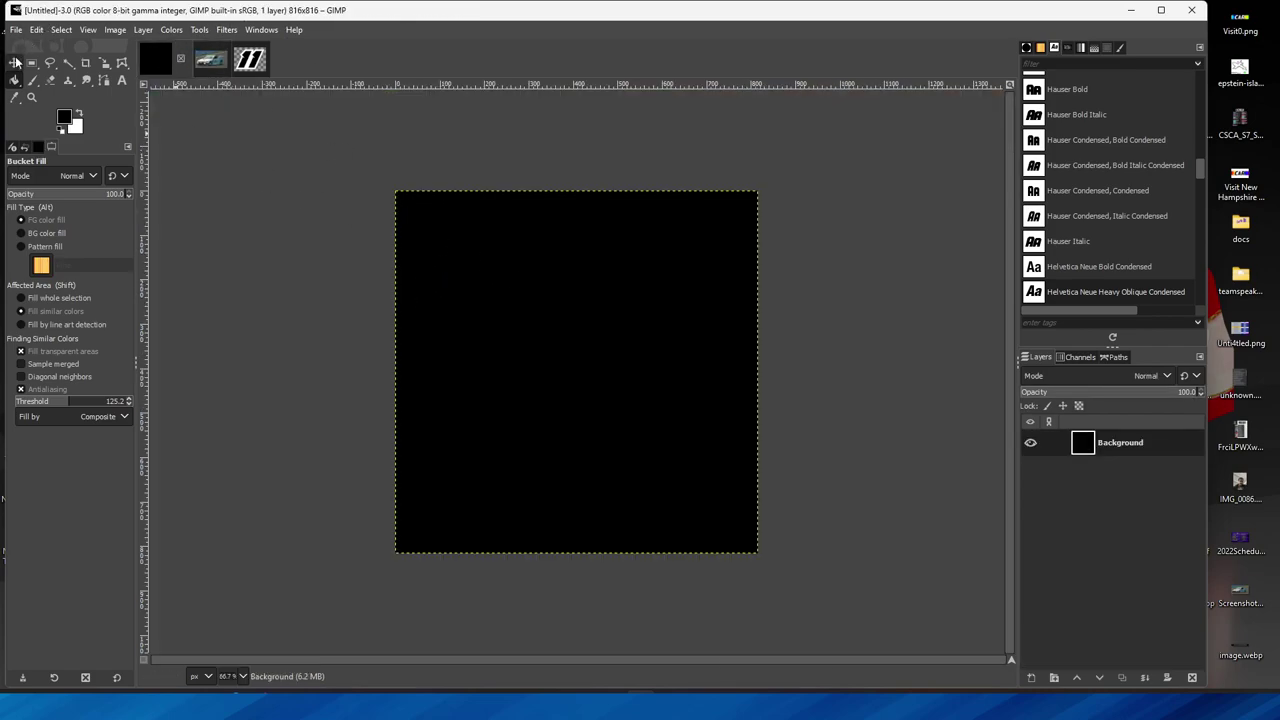
# Select the Move tool, then open and dismiss the Background layer's menu without changes.
pyautogui.click(14, 62)
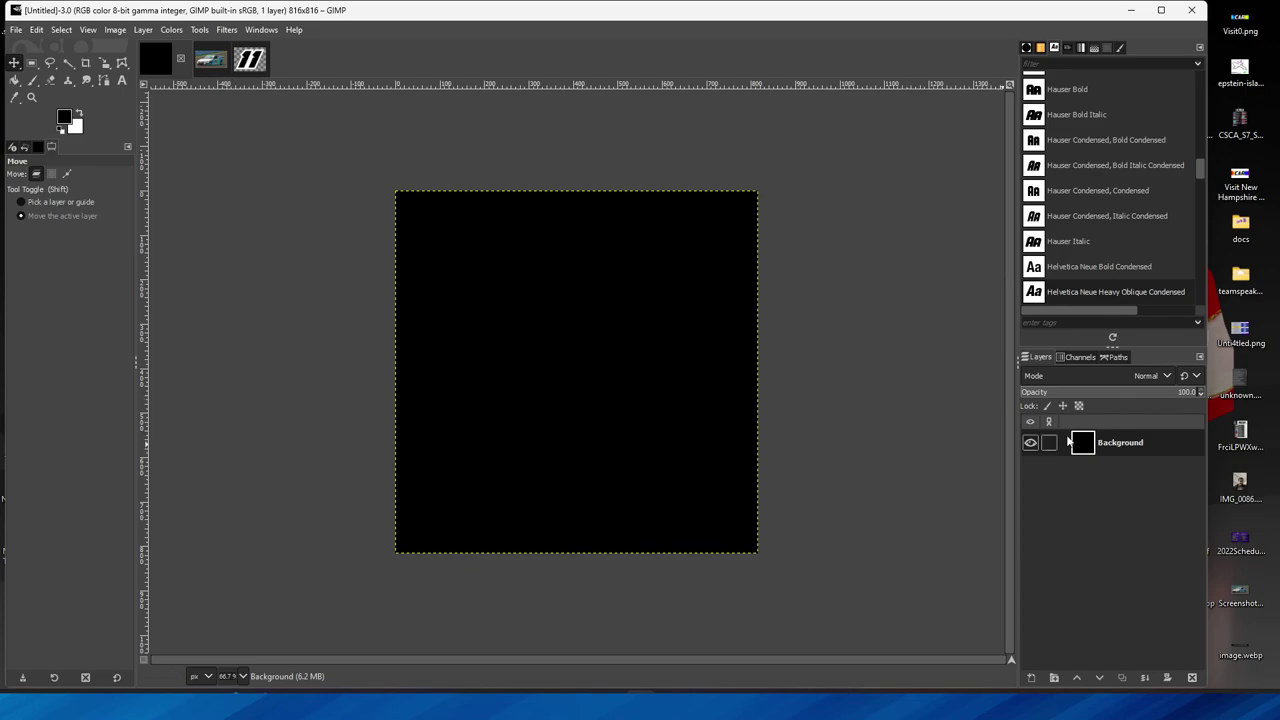
pyautogui.rightClick(1108, 453)
pyautogui.click(1060, 514)
# Bring up the #11 Microsoft Edge car screenshot and zoom out slightly on its door number.
pyautogui.hotkey('alt', '3')
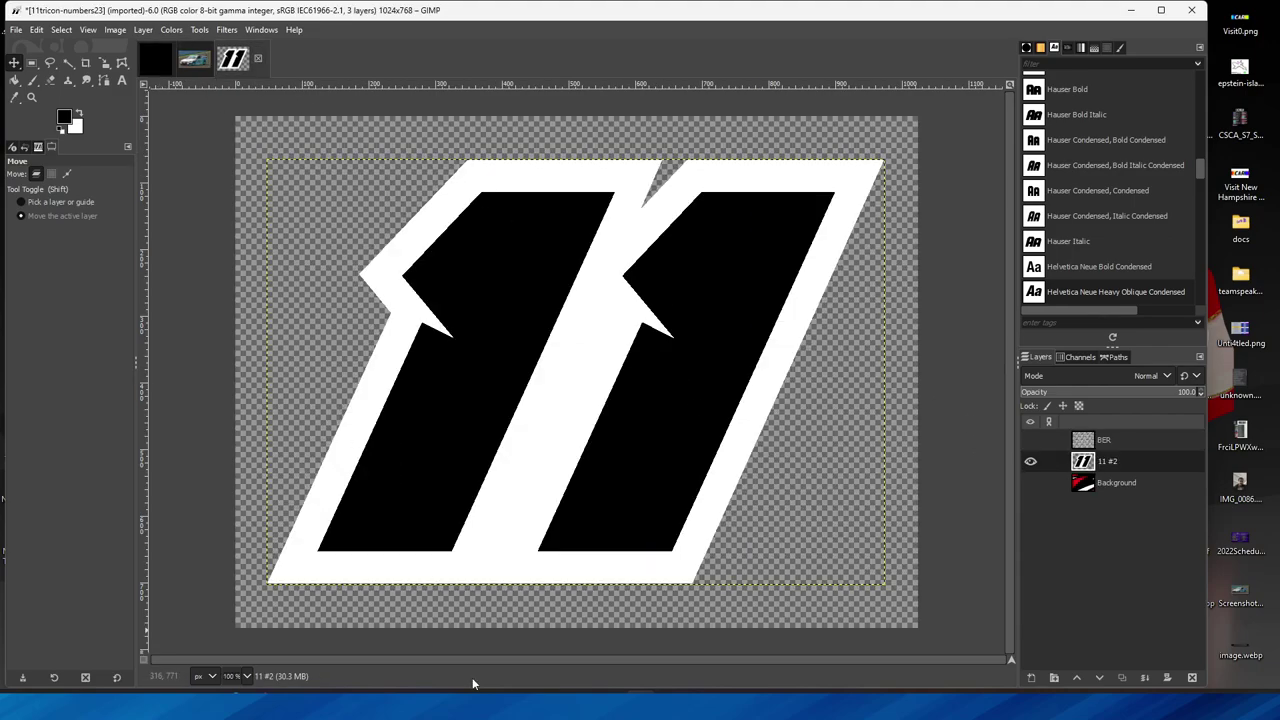
pyautogui.click(201, 62)
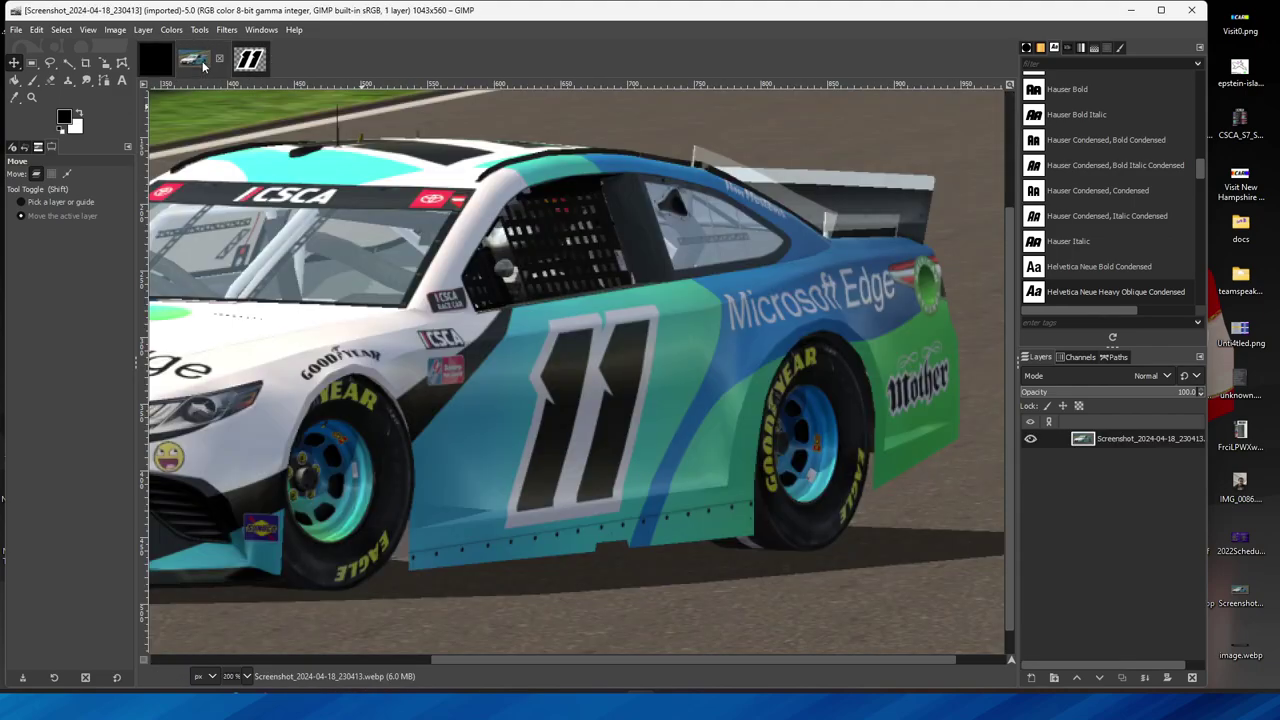
pyautogui.hscroll(-5, 484, 256)
pyautogui.scroll(2, 484, 256)
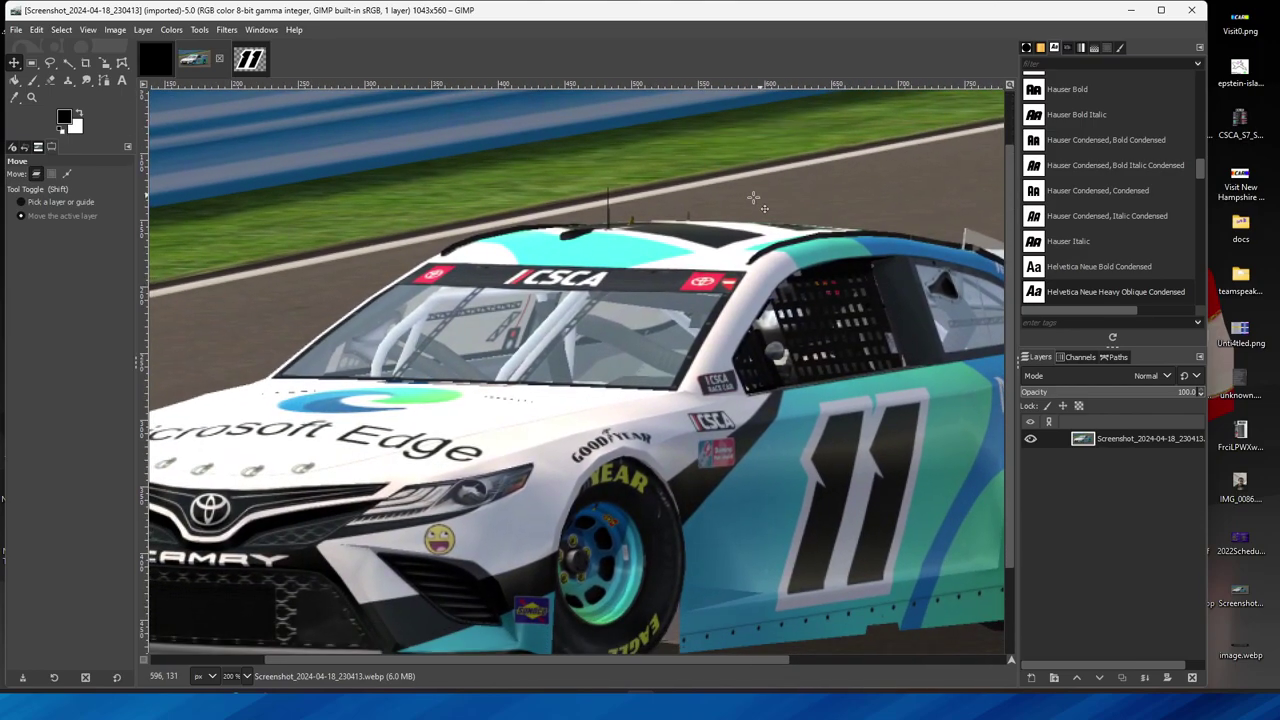
pyautogui.scroll(-2, 314, 402)
pyautogui.scroll(3, 286, 449)
pyautogui.scroll(-3, 575, 397)
pyautogui.hscroll(4, 575, 397)
pyautogui.hscroll(-1, 404, 400)
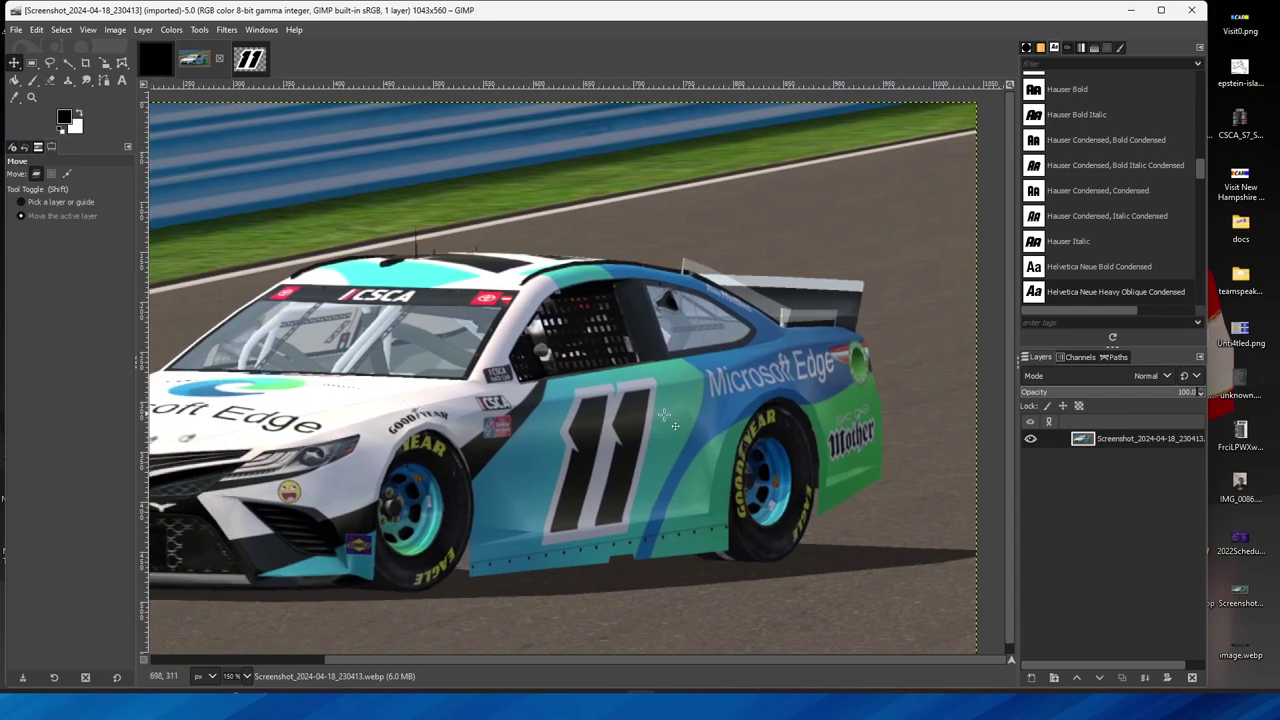
pyautogui.scroll(1, 720, 462)
pyautogui.scroll(-1, 720, 462)
pyautogui.scroll(2, 740, 460)
pyautogui.scroll(-2, 760, 460)
pyautogui.scroll(-2, 766, 461)
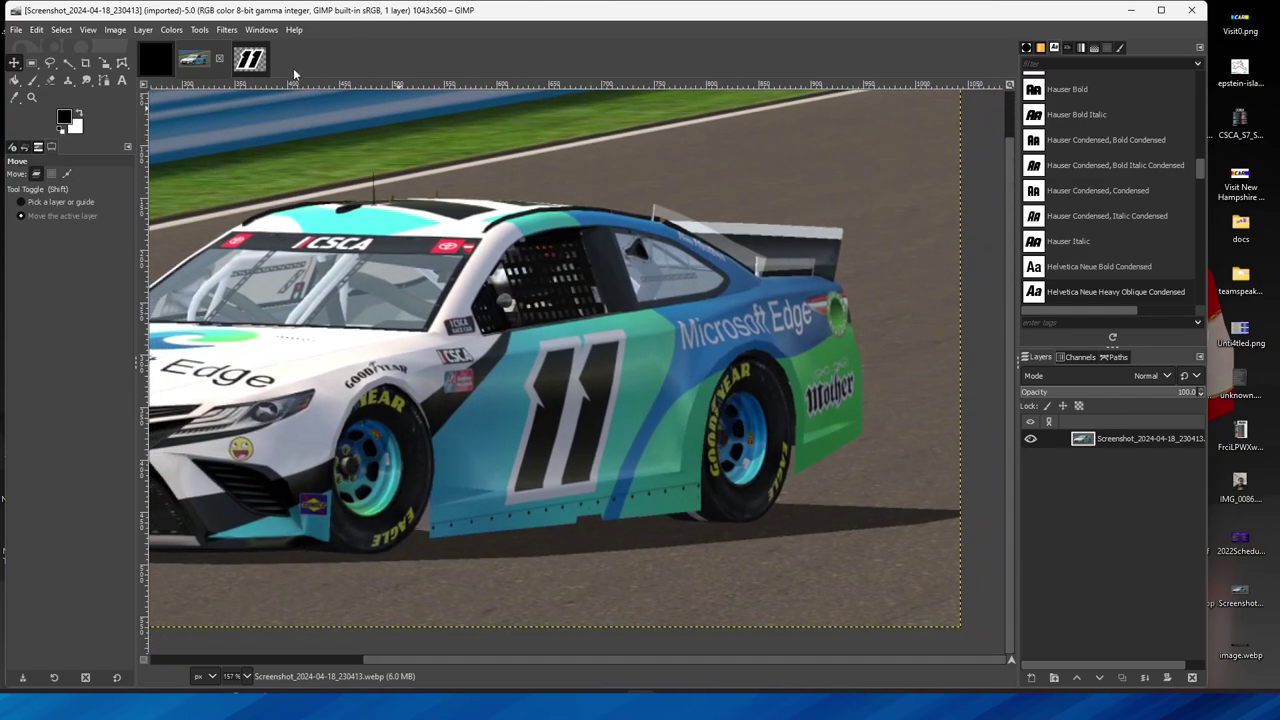
# From the 11 image, go to File Explorer and open the Desktop's Logos folder.
pyautogui.click(251, 59)
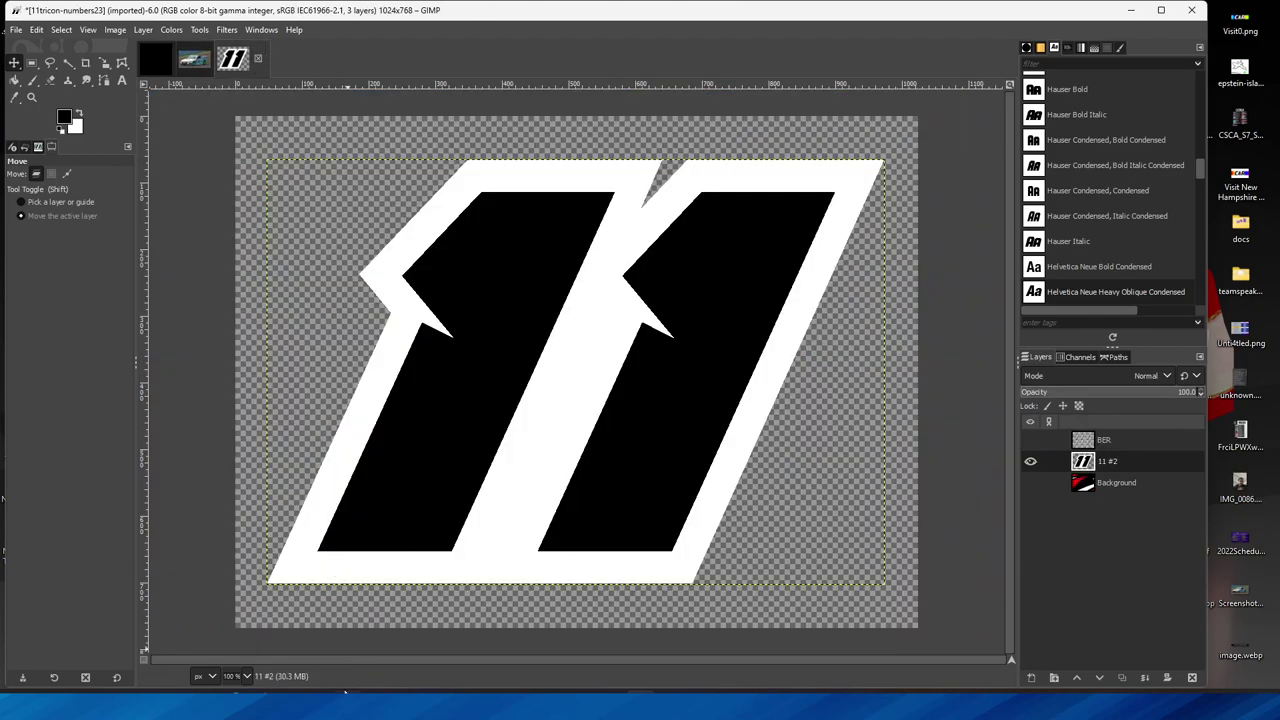
pyautogui.hotkey('alt', 'Tab')
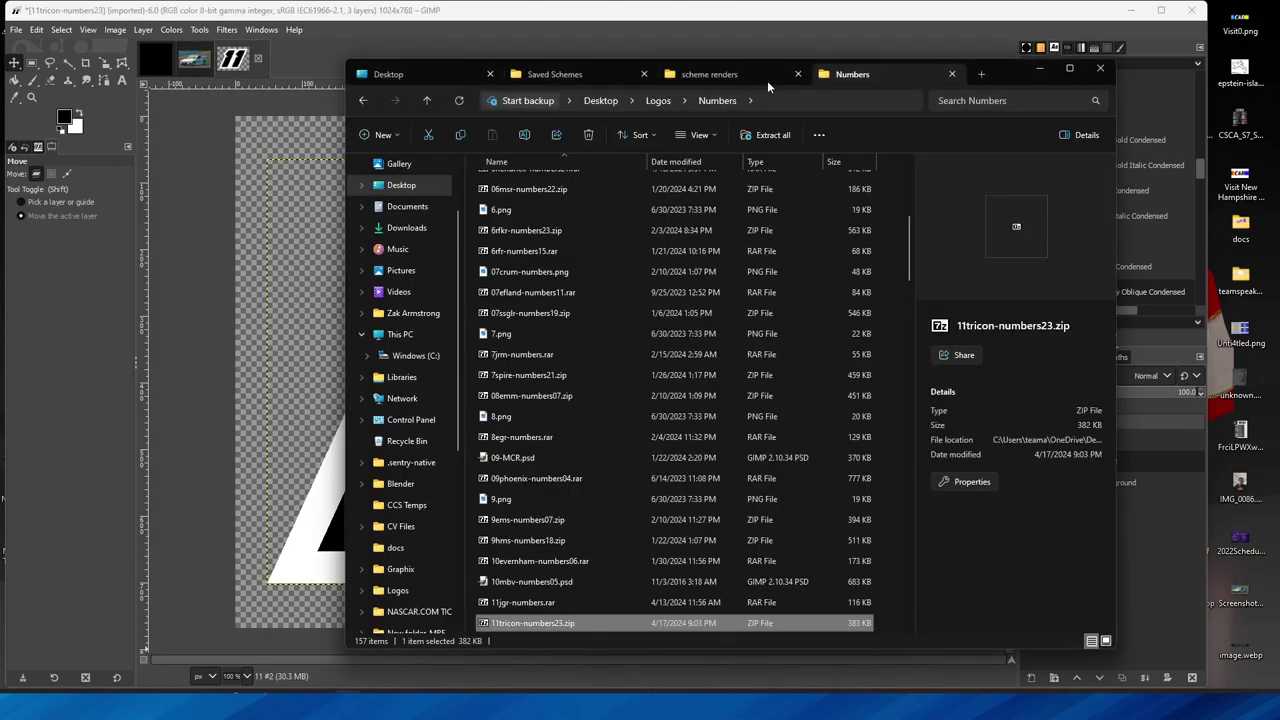
pyautogui.click(390, 74)
pyautogui.scroll(-2, 385, 537)
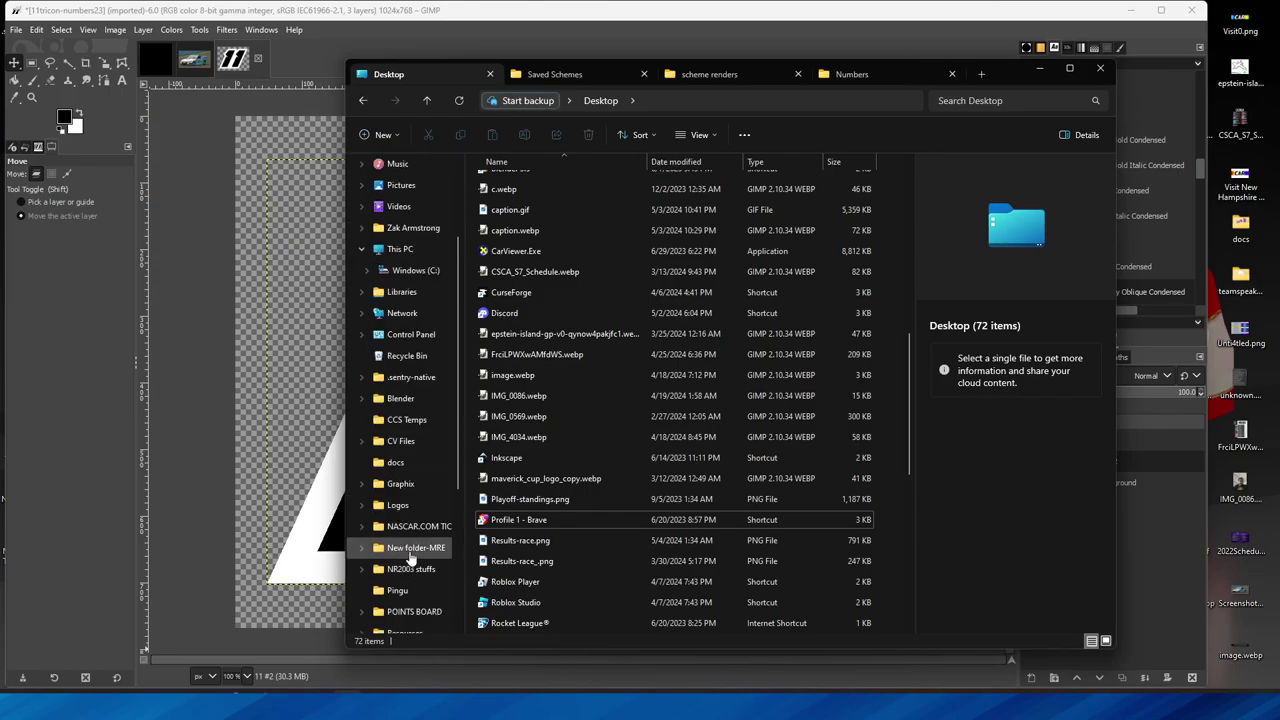
pyautogui.click(397, 505)
# Scroll through the Logos thumbnails, then minimize File Explorer to return to GIMP.
pyautogui.scroll(-3, 645, 455)
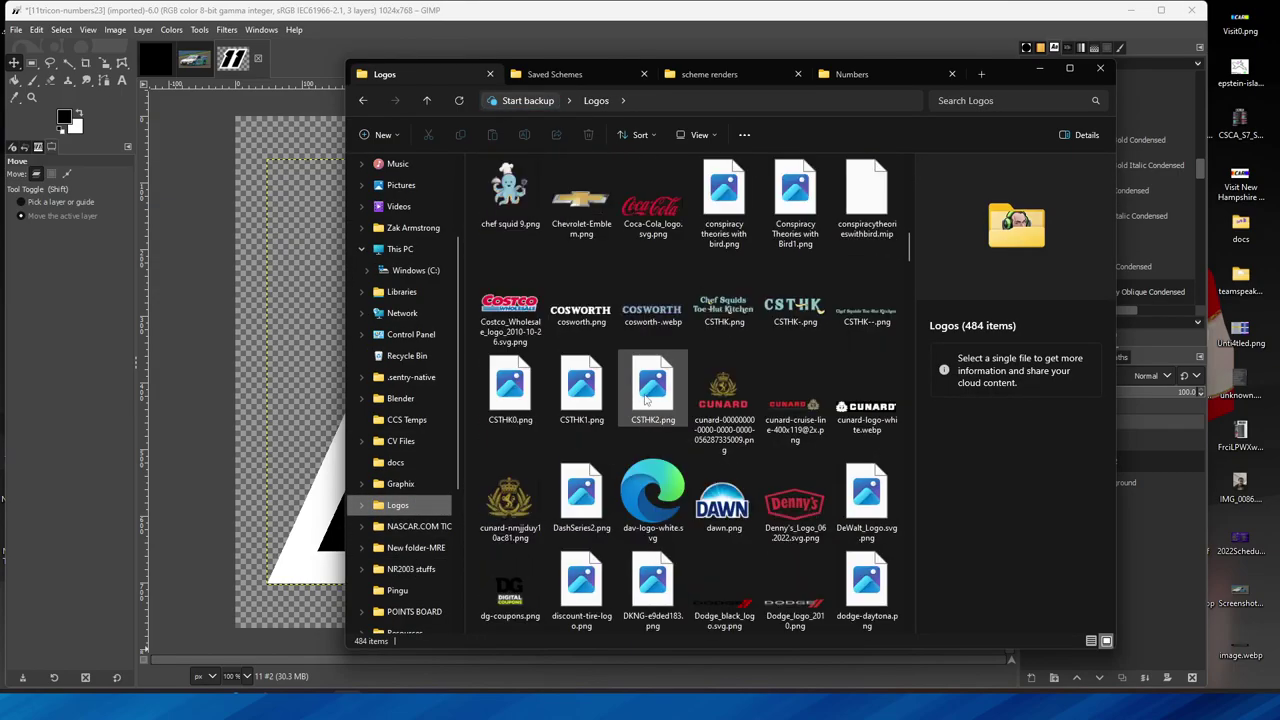
pyautogui.scroll(-15, 650, 490)
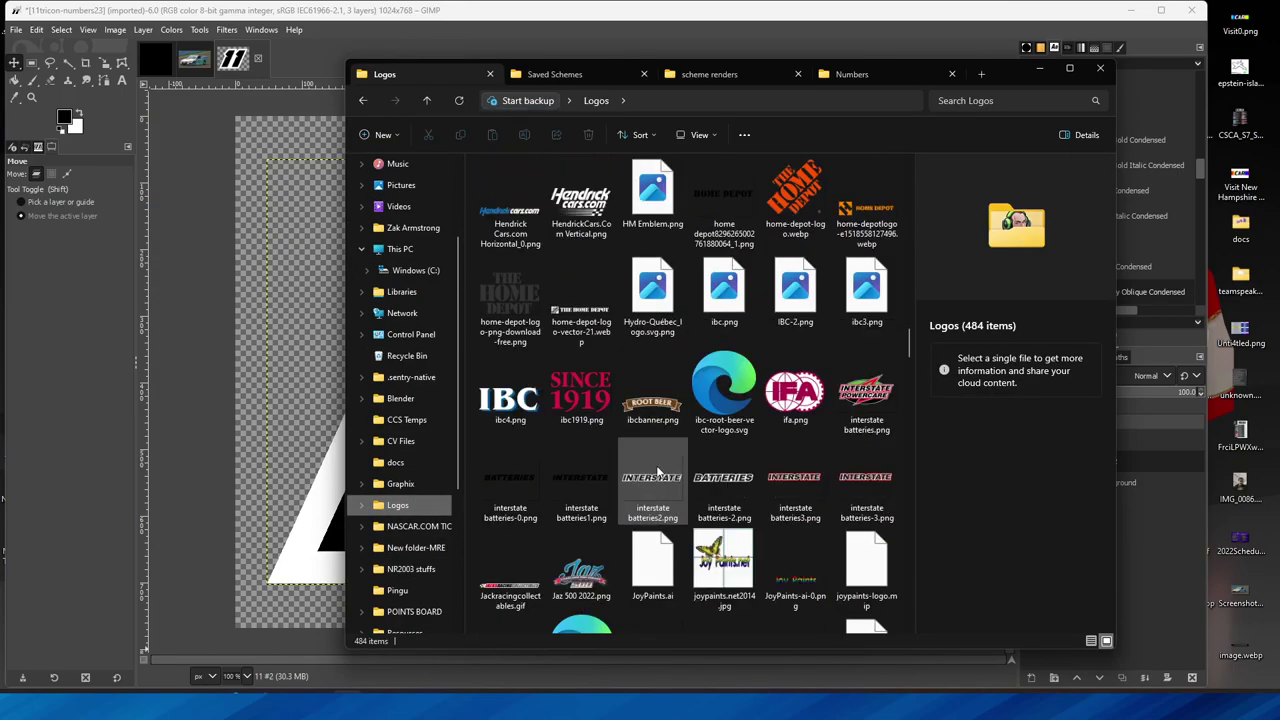
pyautogui.scroll(-5, 767, 437)
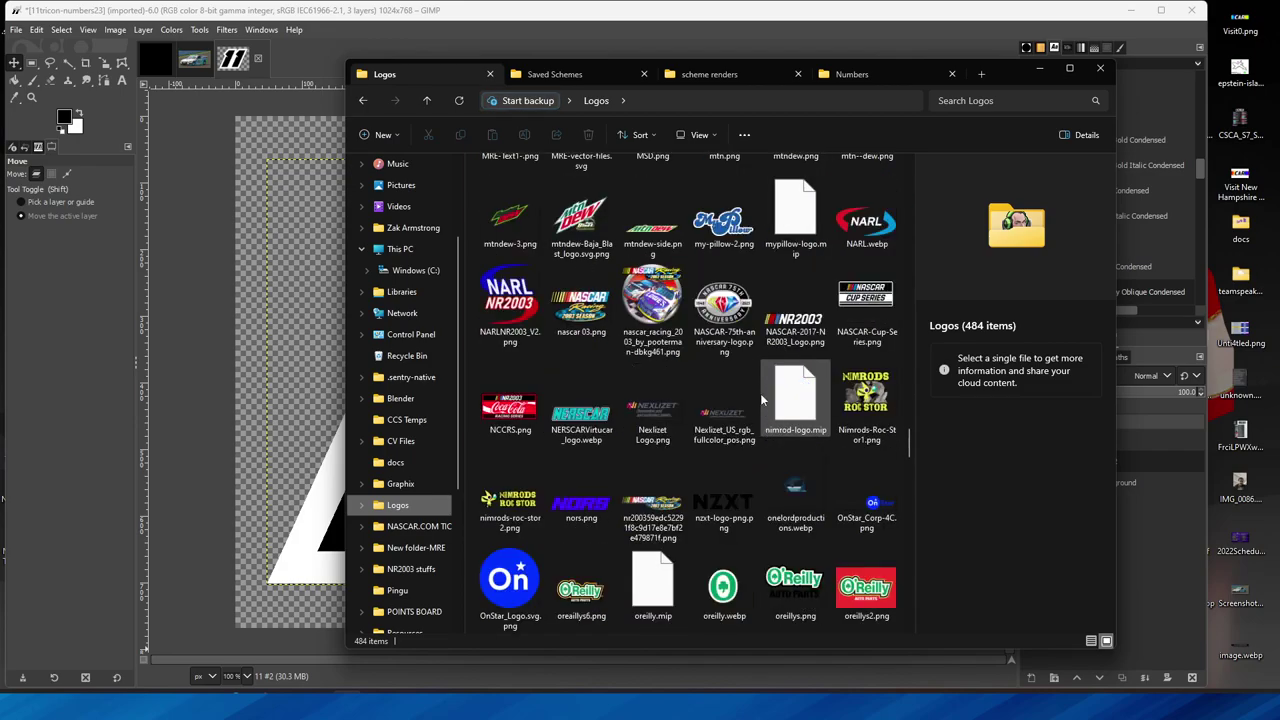
pyautogui.scroll(-5, 755, 405)
pyautogui.scroll(-4, 755, 403)
pyautogui.scroll(10, 755, 405)
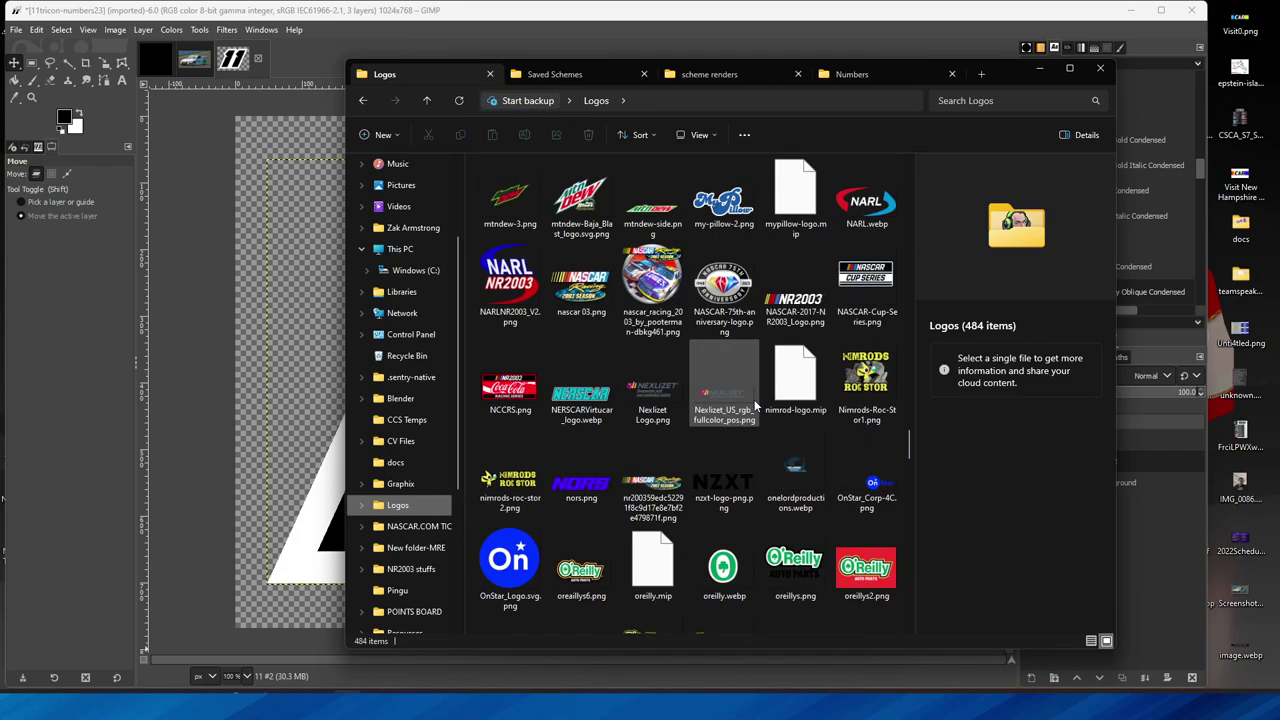
pyautogui.scroll(5, 743, 393)
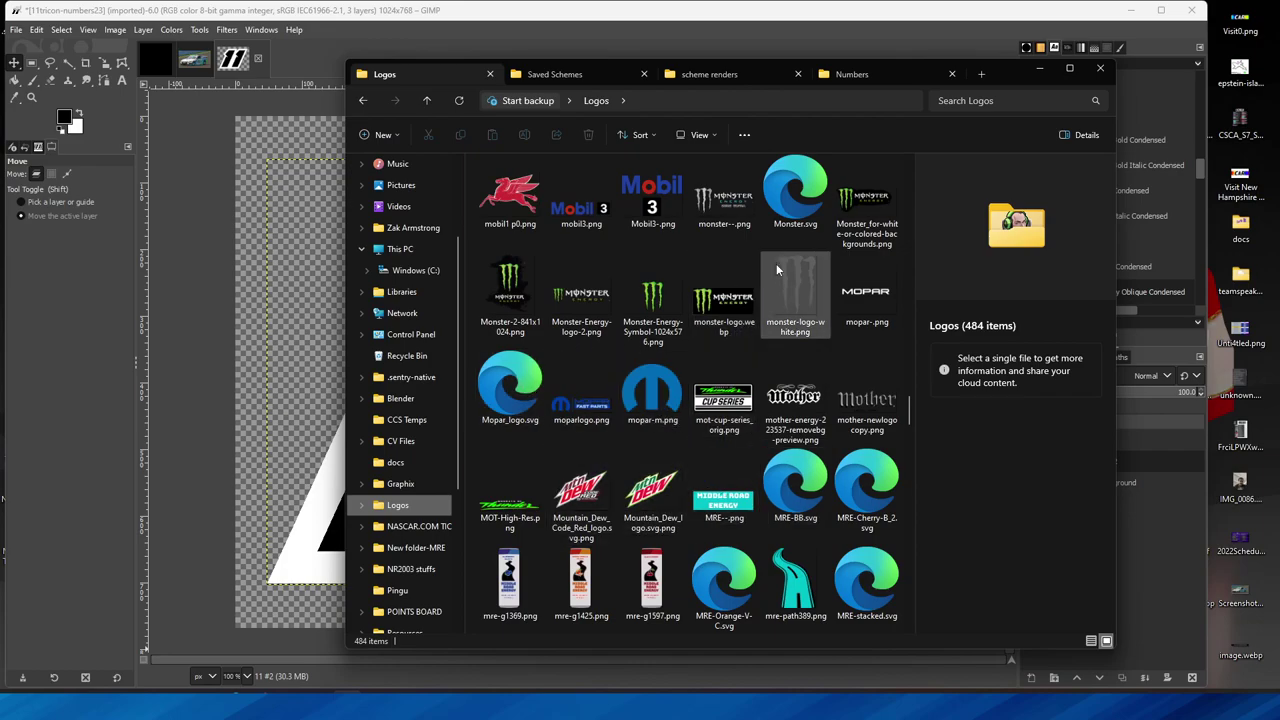
pyautogui.scroll(-3, 785, 280)
pyautogui.click(1040, 69)
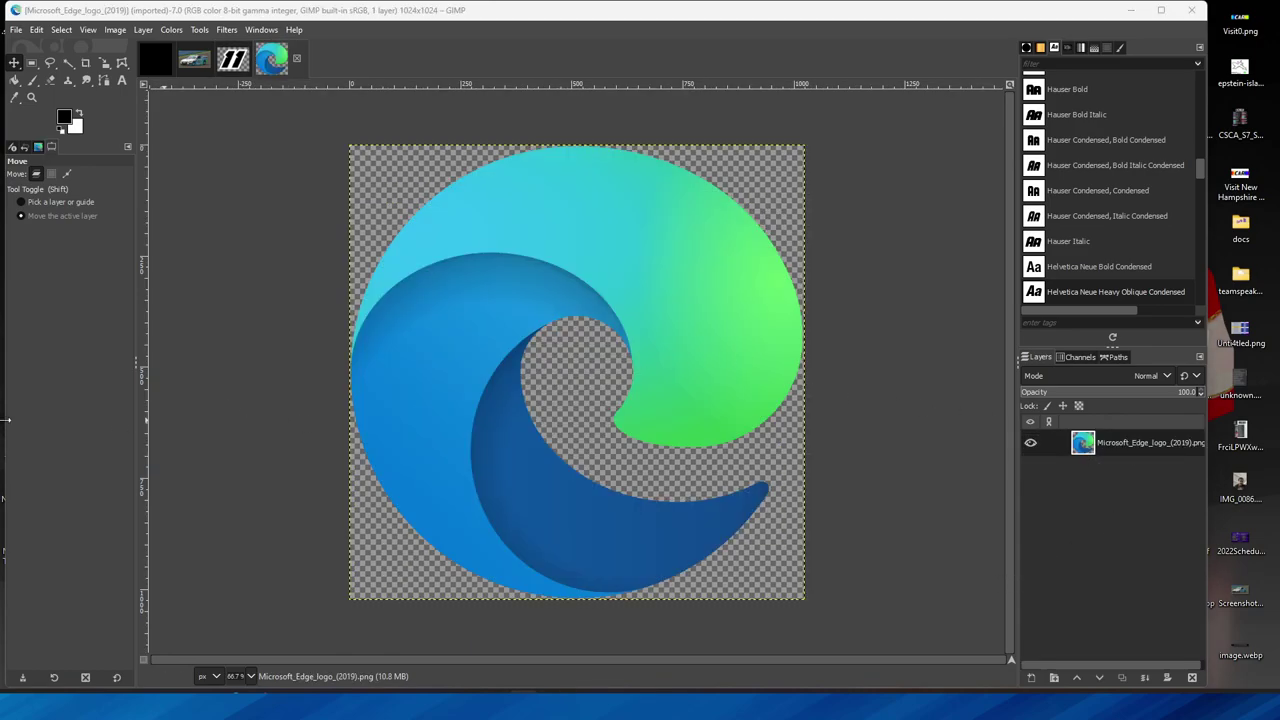
# Sample the light cyan from the Edge logo with the Color Picker and swap foreground/background, comparing with the #11 car.
pyautogui.click(196, 60)
pyautogui.click(266, 64)
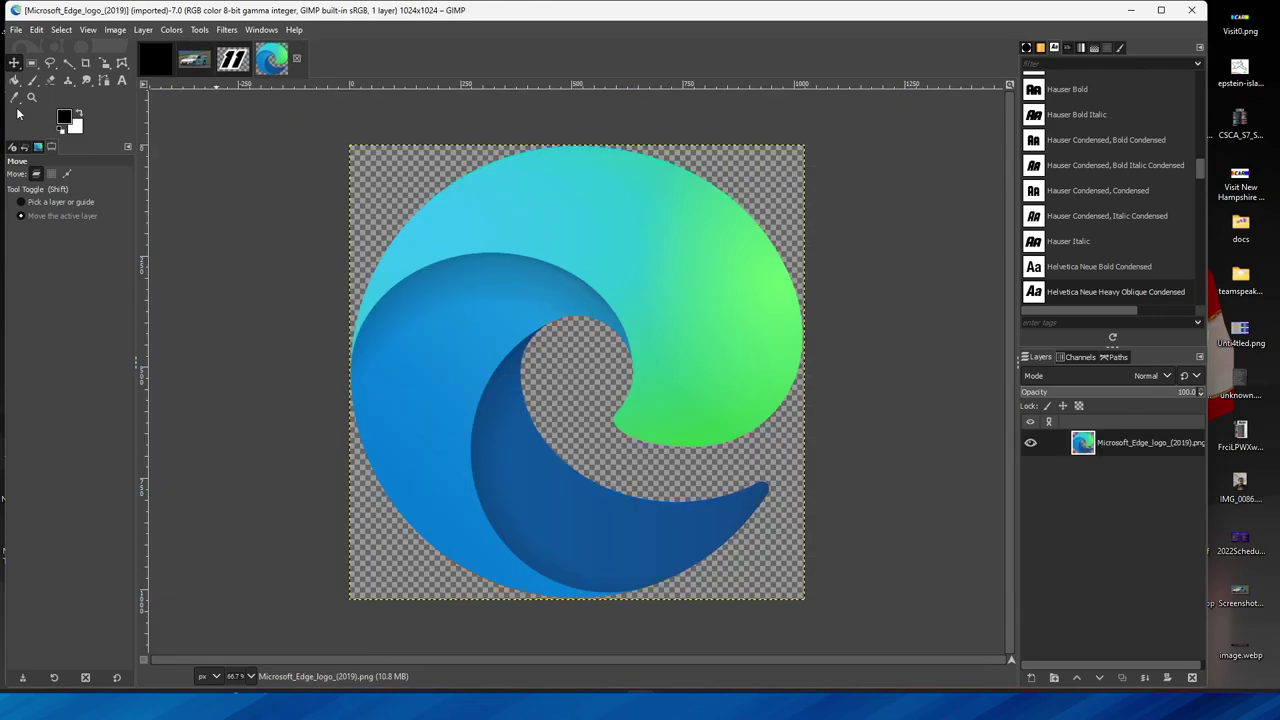
pyautogui.click(14, 97)
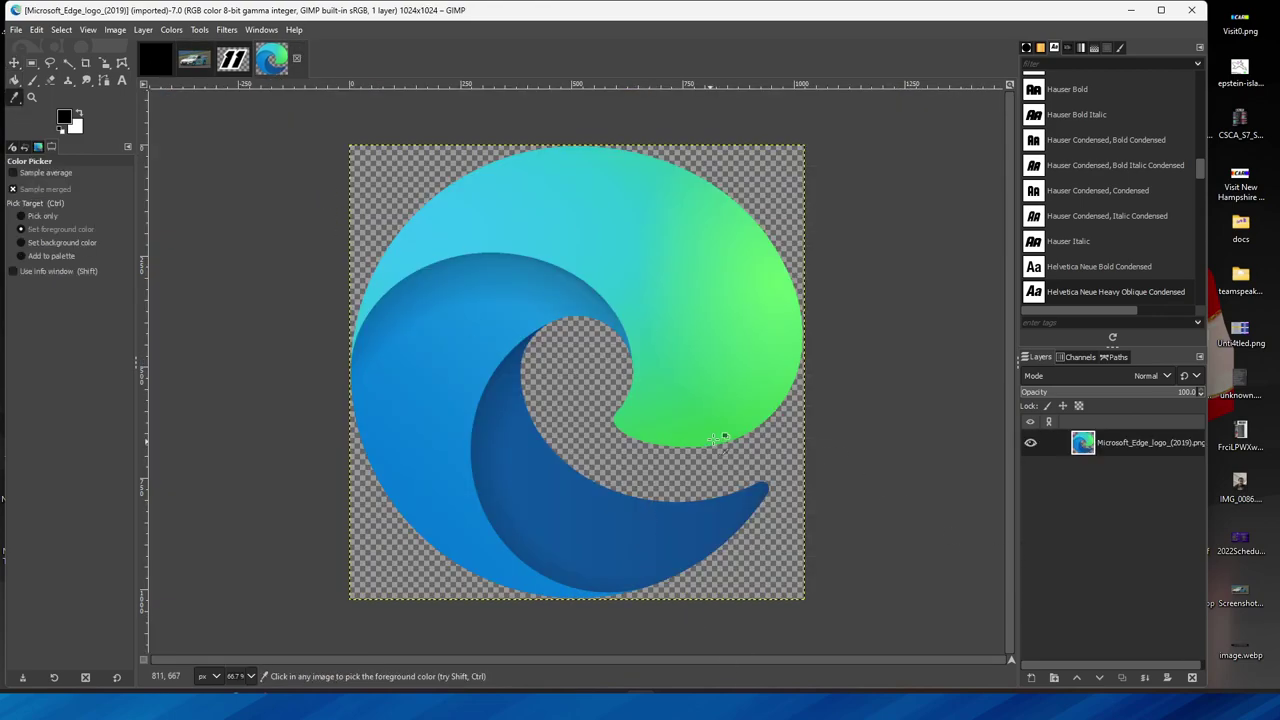
pyautogui.click(194, 62)
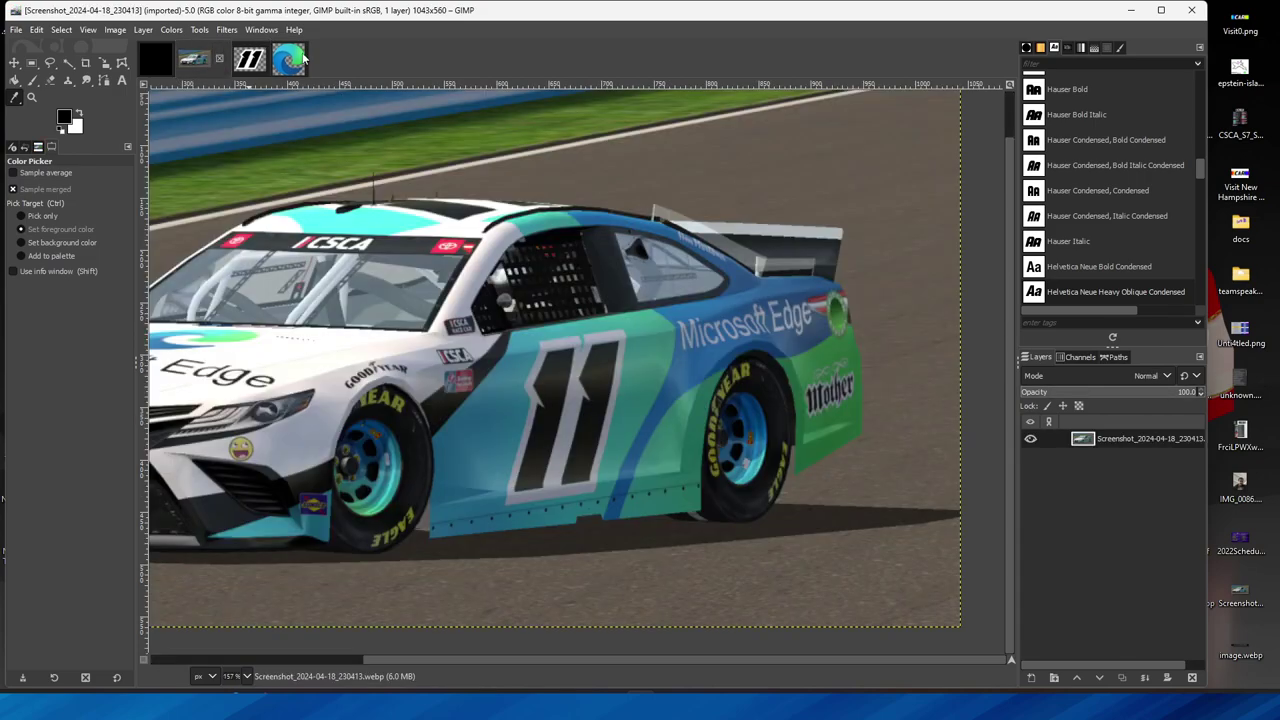
pyautogui.click(301, 58)
pyautogui.click(406, 265)
pyautogui.click(80, 115)
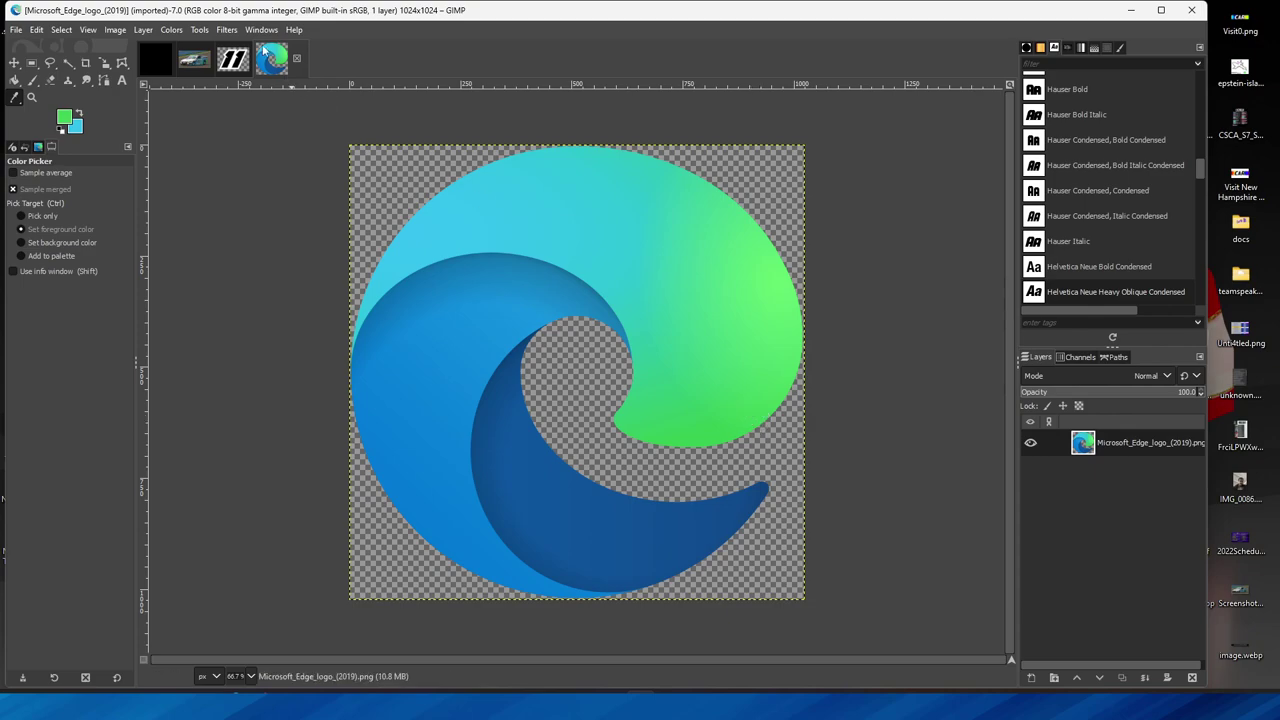
pyautogui.click(197, 68)
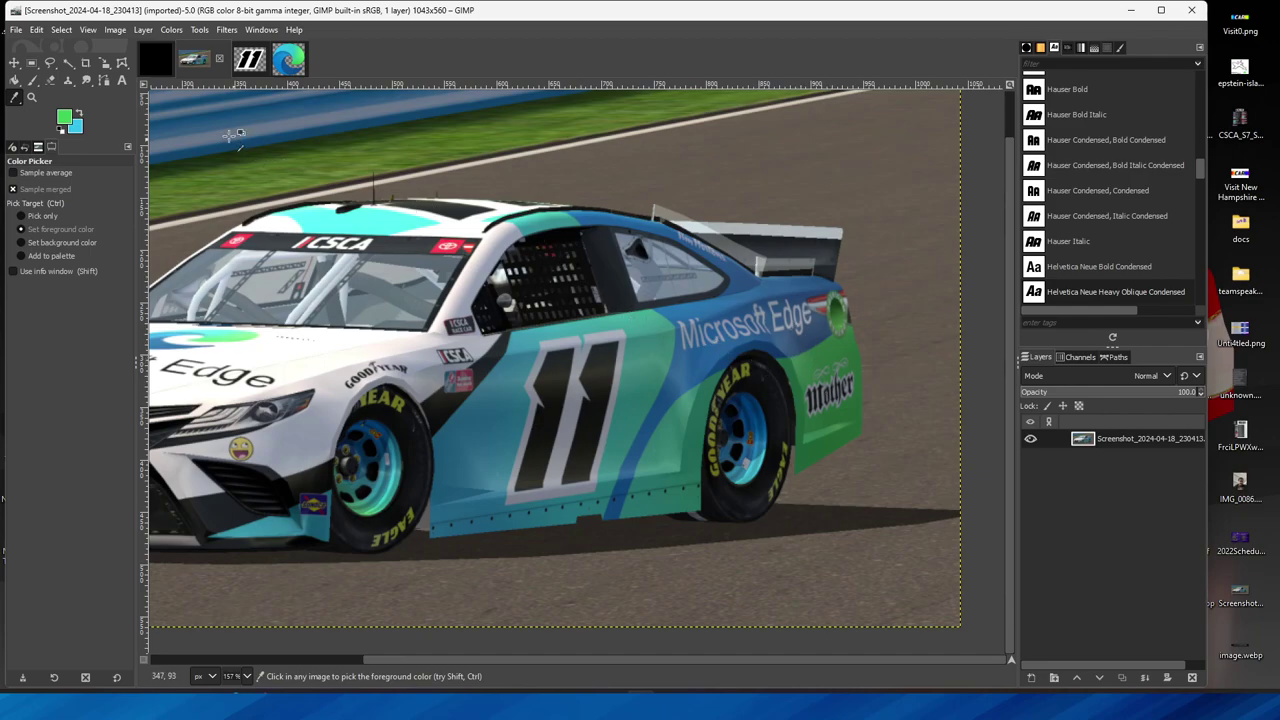
pyautogui.click(288, 60)
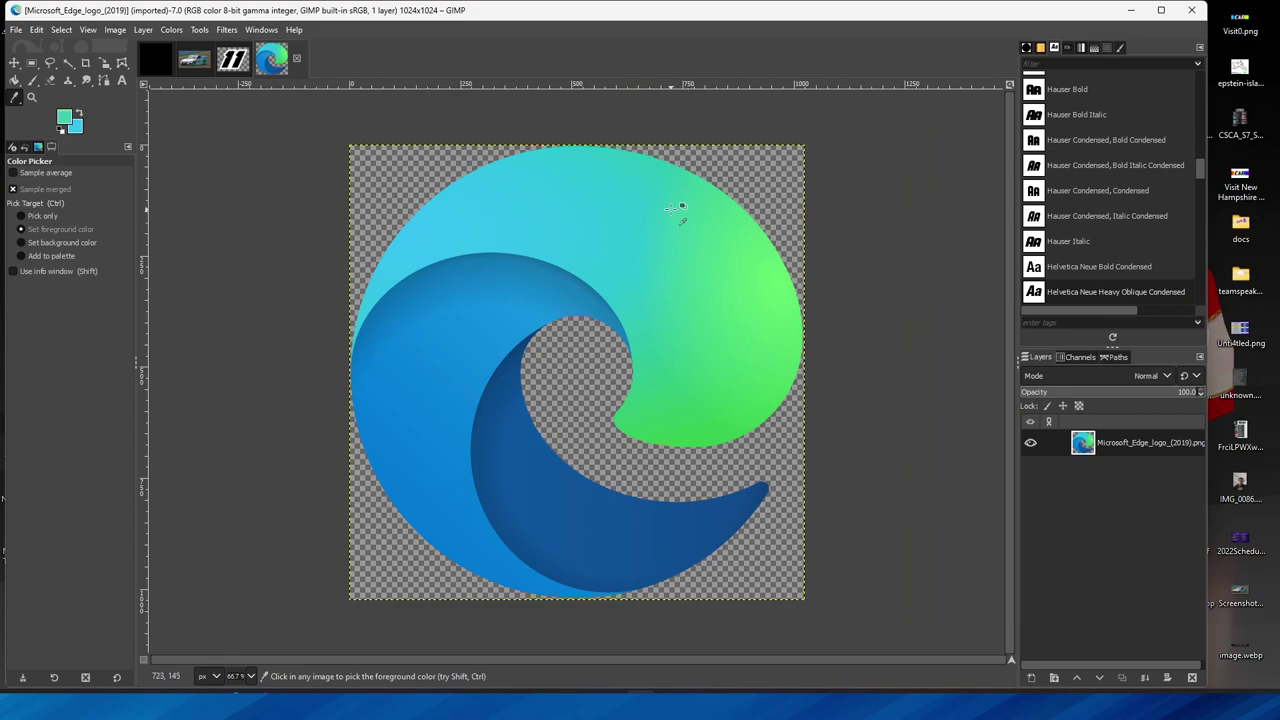
pyautogui.click(201, 66)
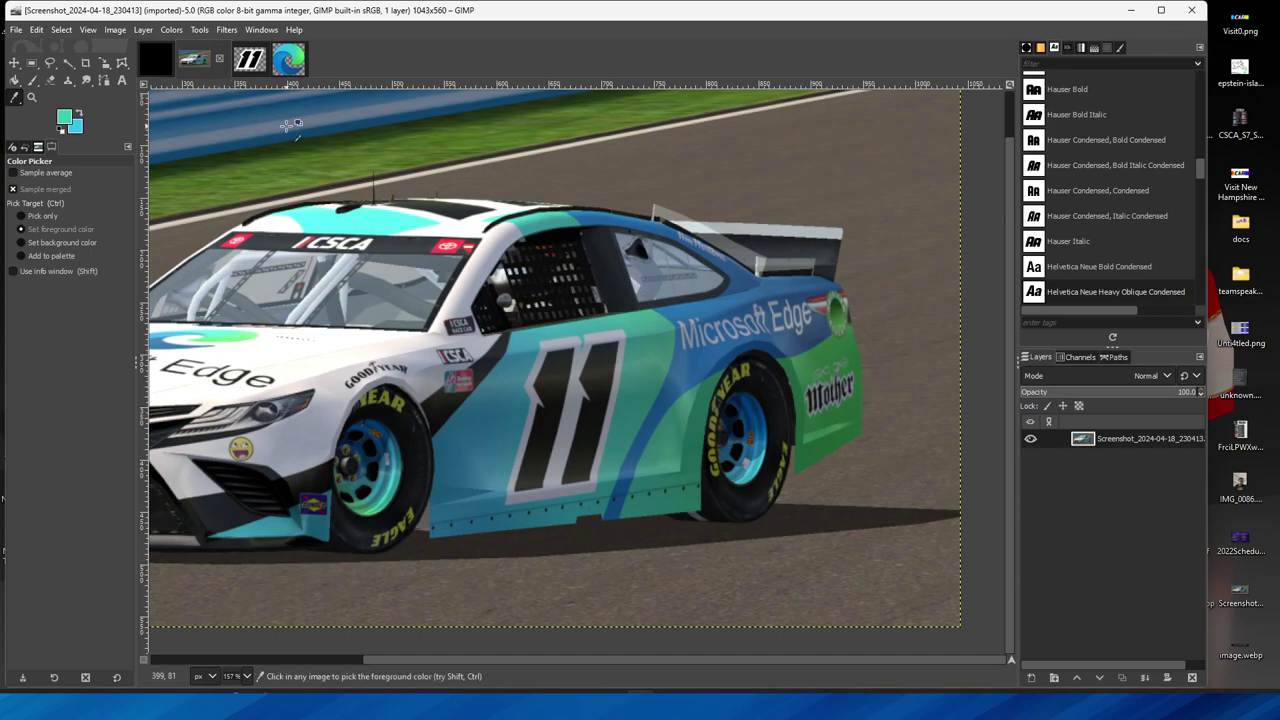
# Add a new empty layer named JOE_BIDOME to the black card.
pyautogui.click(160, 56)
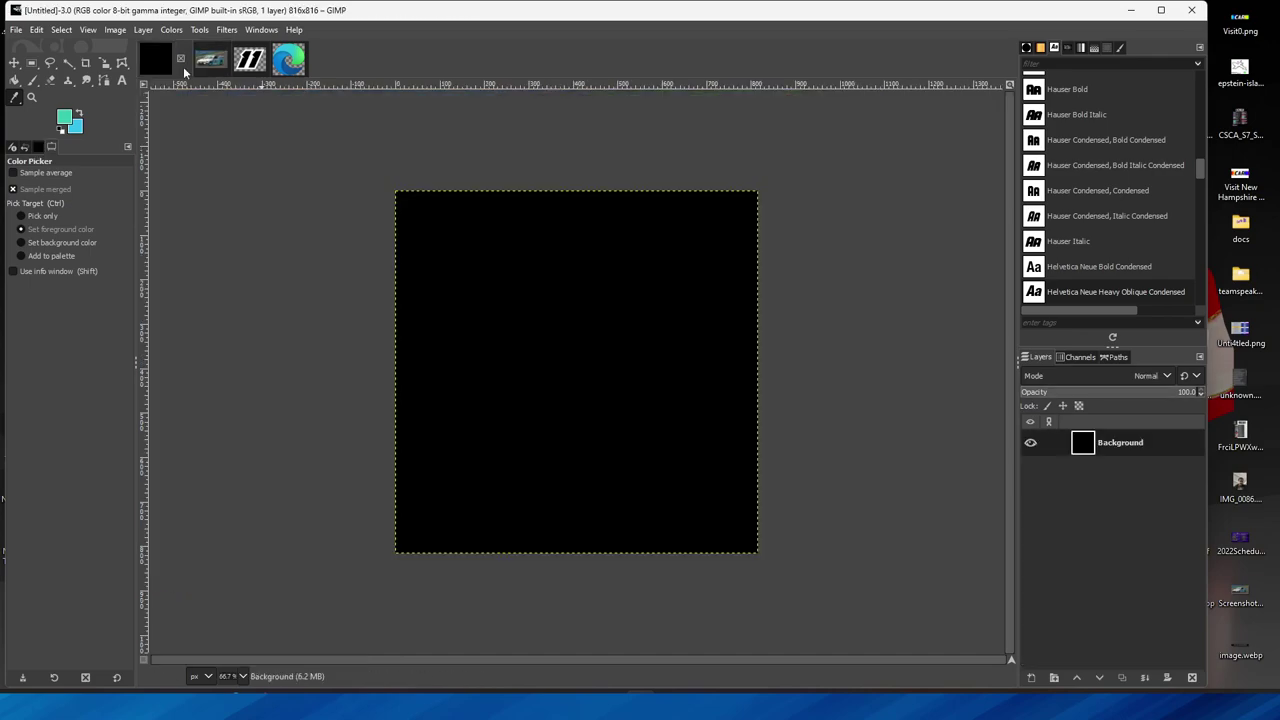
pyautogui.click(1025, 679)
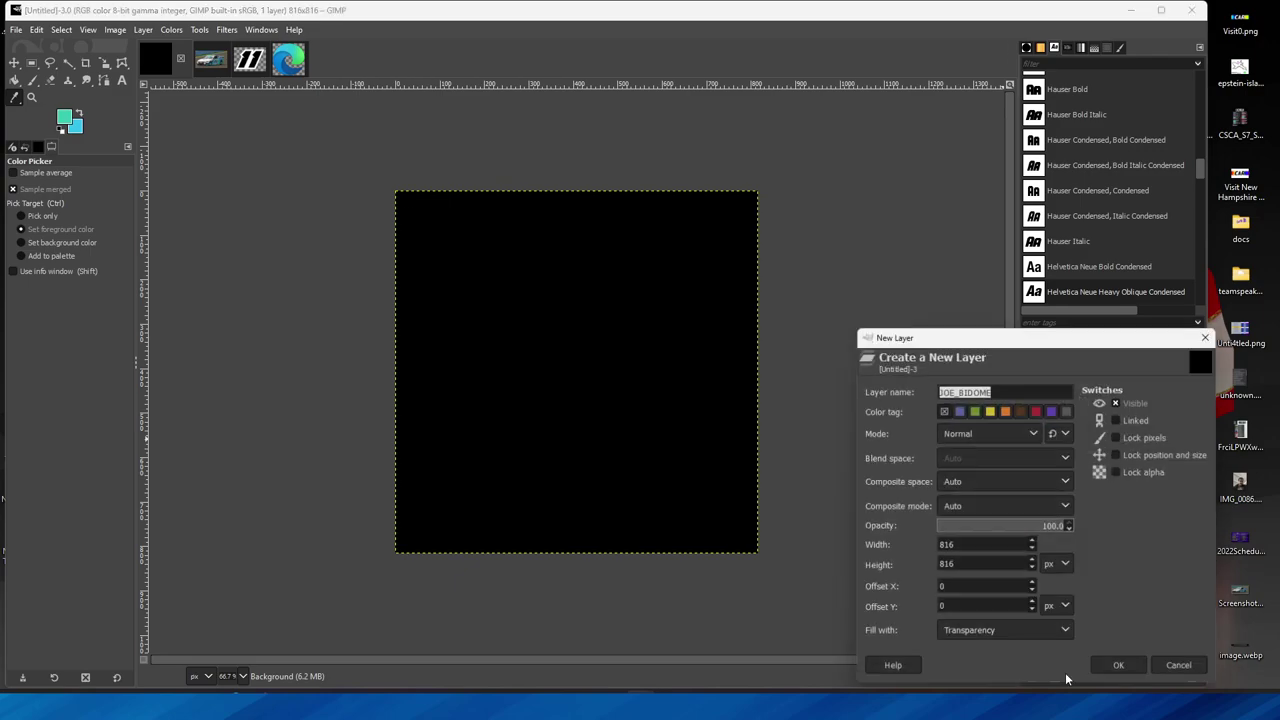
pyautogui.click(1110, 678)
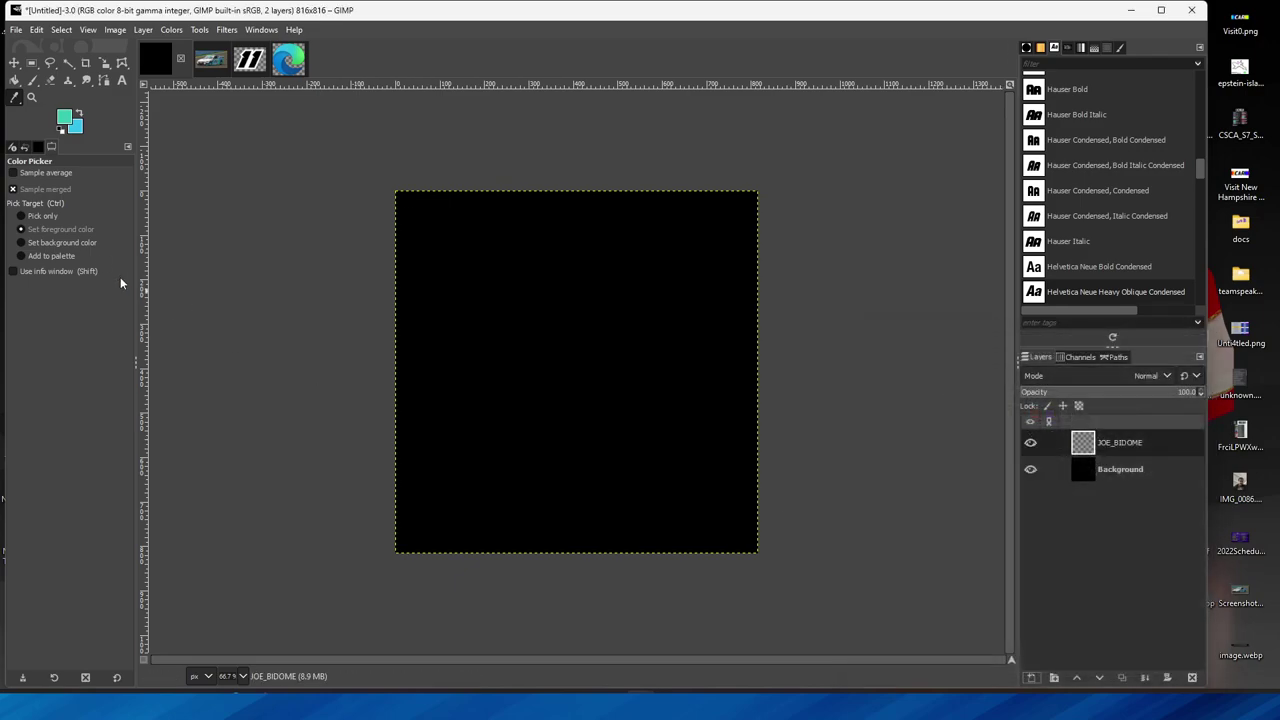
# Draw a six-anchor path around the card's outline, checking the car screenshot for reference.
pyautogui.click(104, 80)
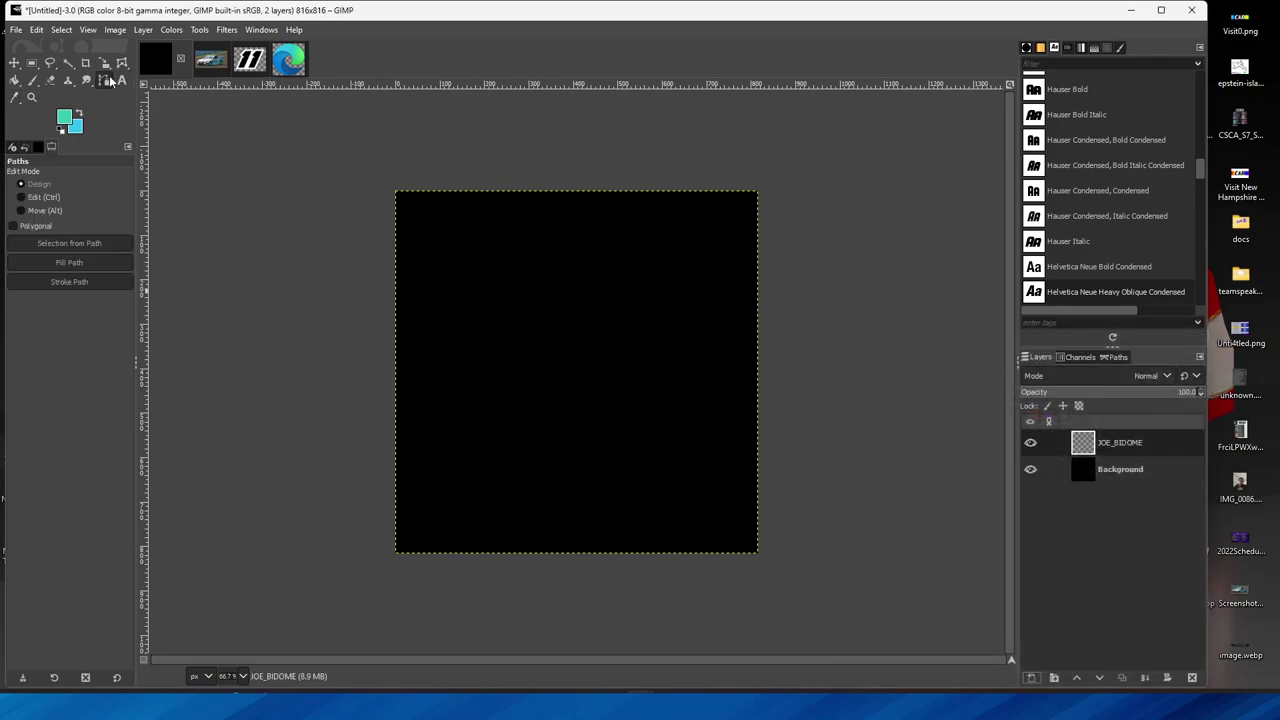
pyautogui.click(629, 567)
pyautogui.click(758, 181)
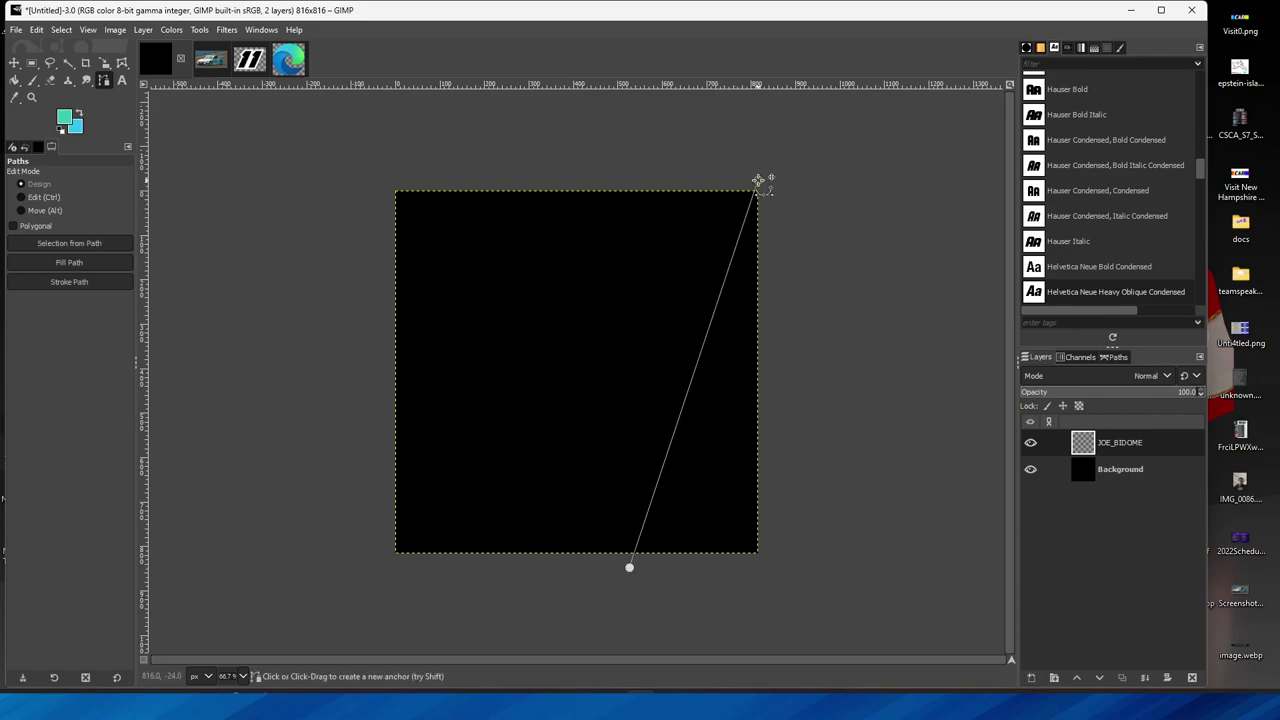
pyautogui.click(385, 146)
pyautogui.click(322, 230)
pyautogui.click(335, 553)
pyautogui.click(513, 594)
pyautogui.click(212, 58)
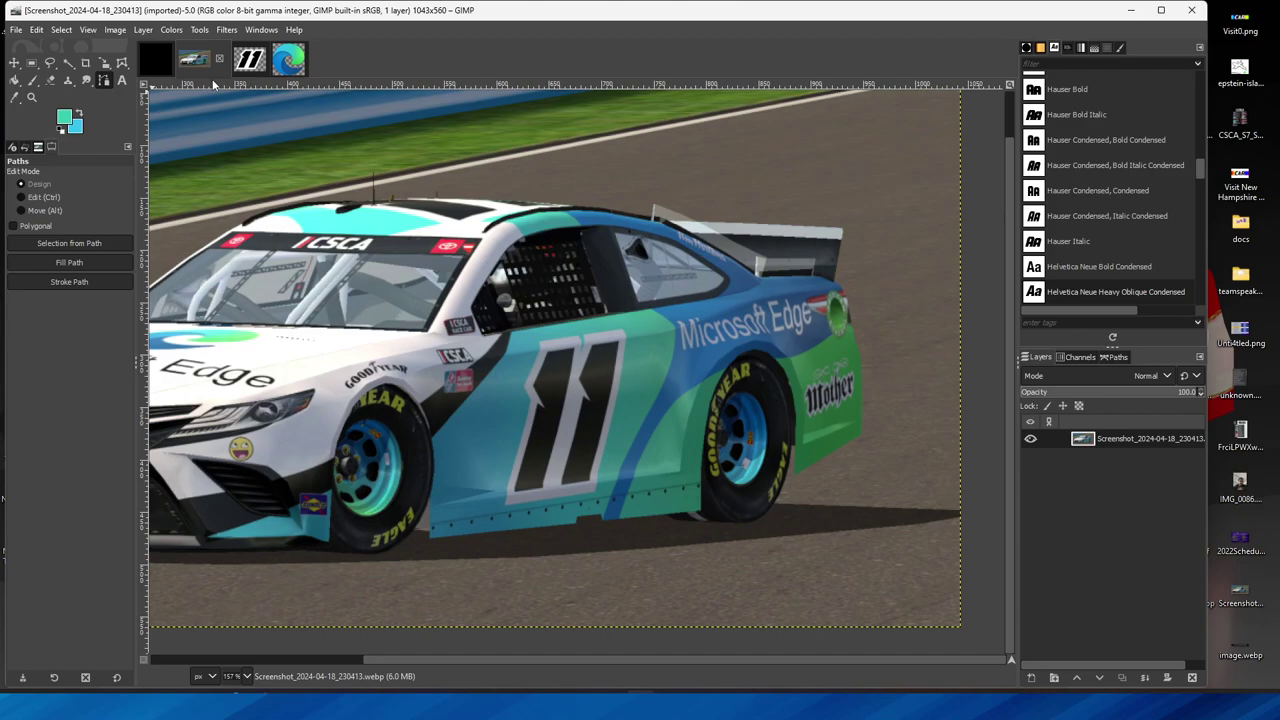
pyautogui.click(162, 62)
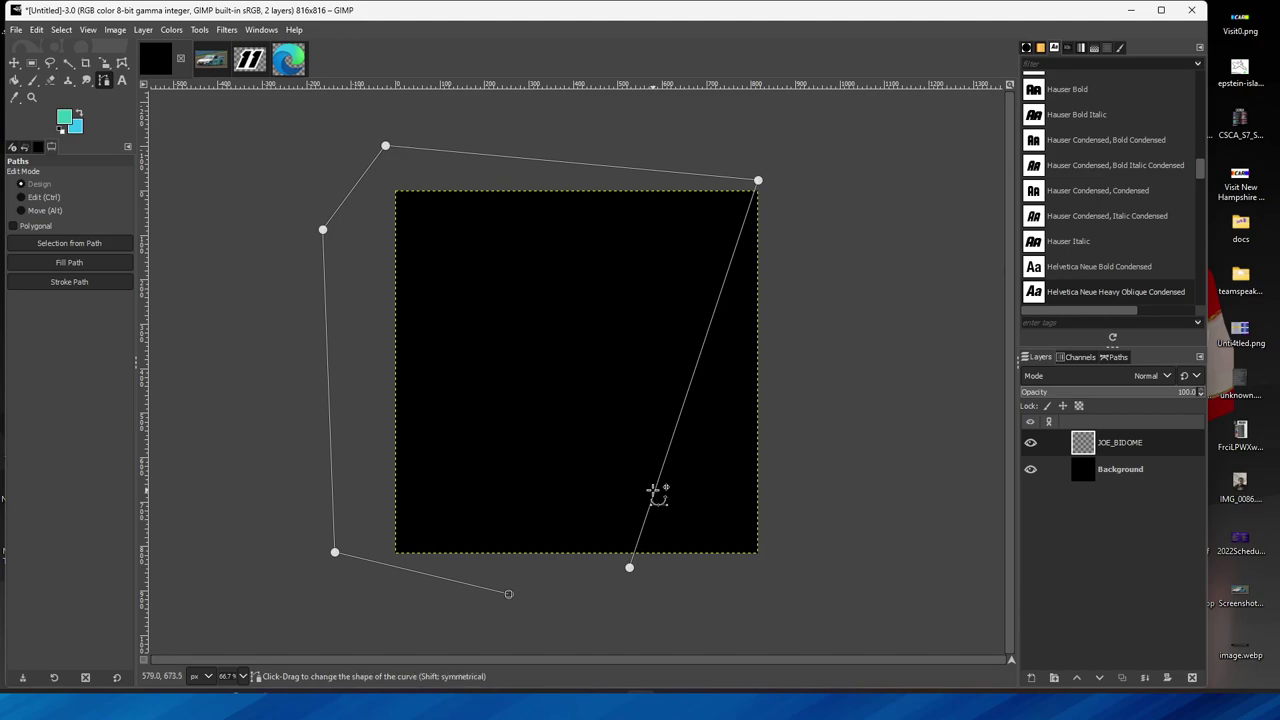
# Bend the path's right edge into a downward curve and fine-tune the bottom and top-right anchors.
pyautogui.moveTo(656, 491); pyautogui.dragTo(705, 490)
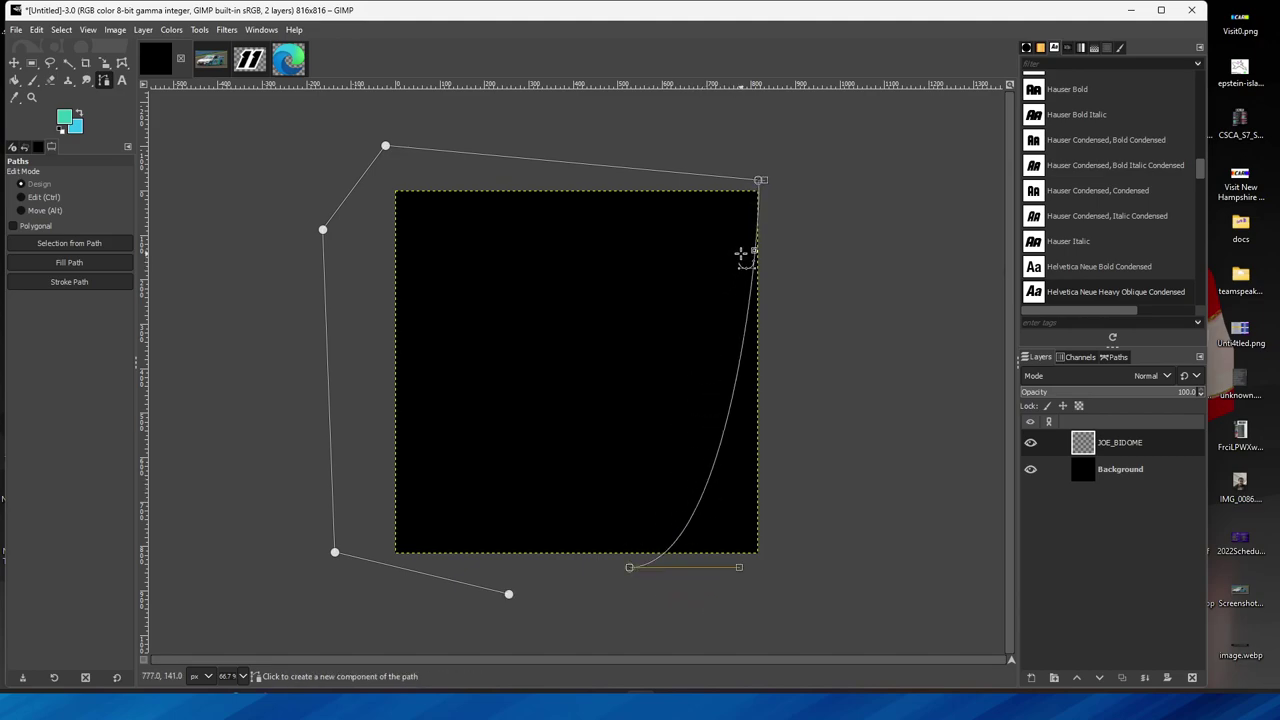
pyautogui.moveTo(759, 250); pyautogui.dragTo(739, 243)
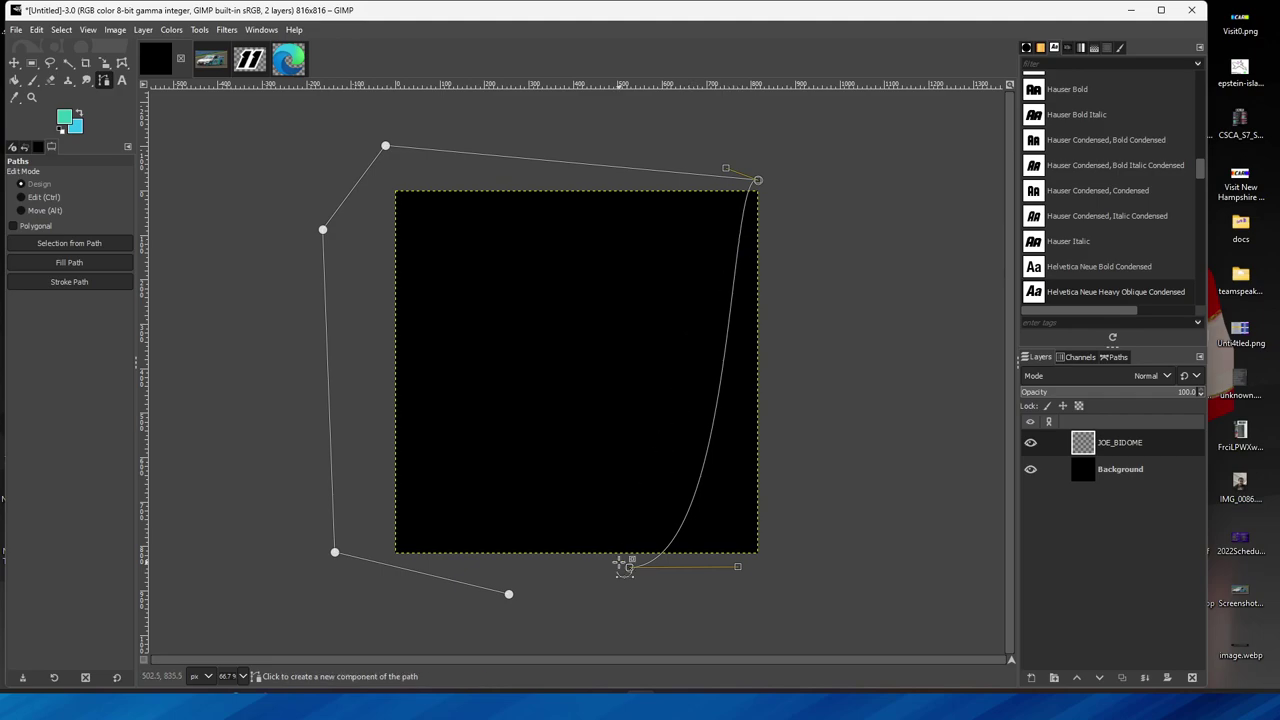
pyautogui.click(508, 596)
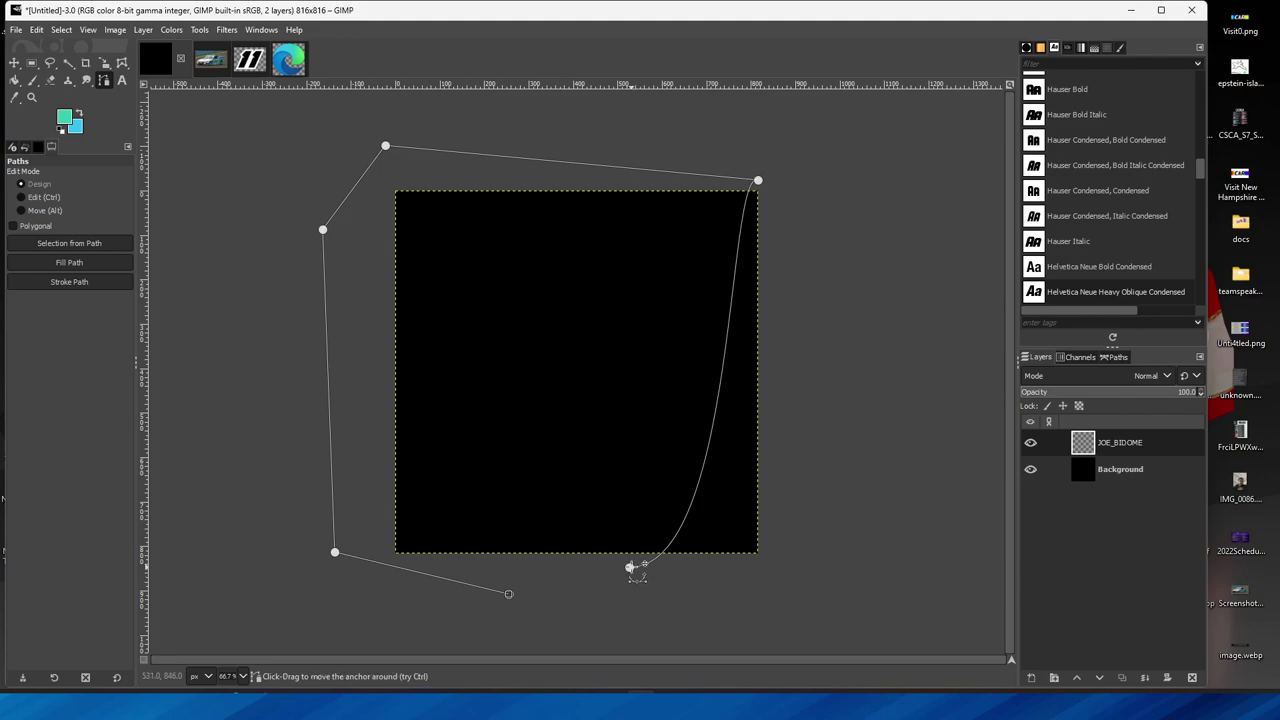
pyautogui.moveTo(629, 567)
pyautogui.mouseDown()
pyautogui.moveTo(590, 563)
pyautogui.moveTo(619, 565)
pyautogui.mouseUp()
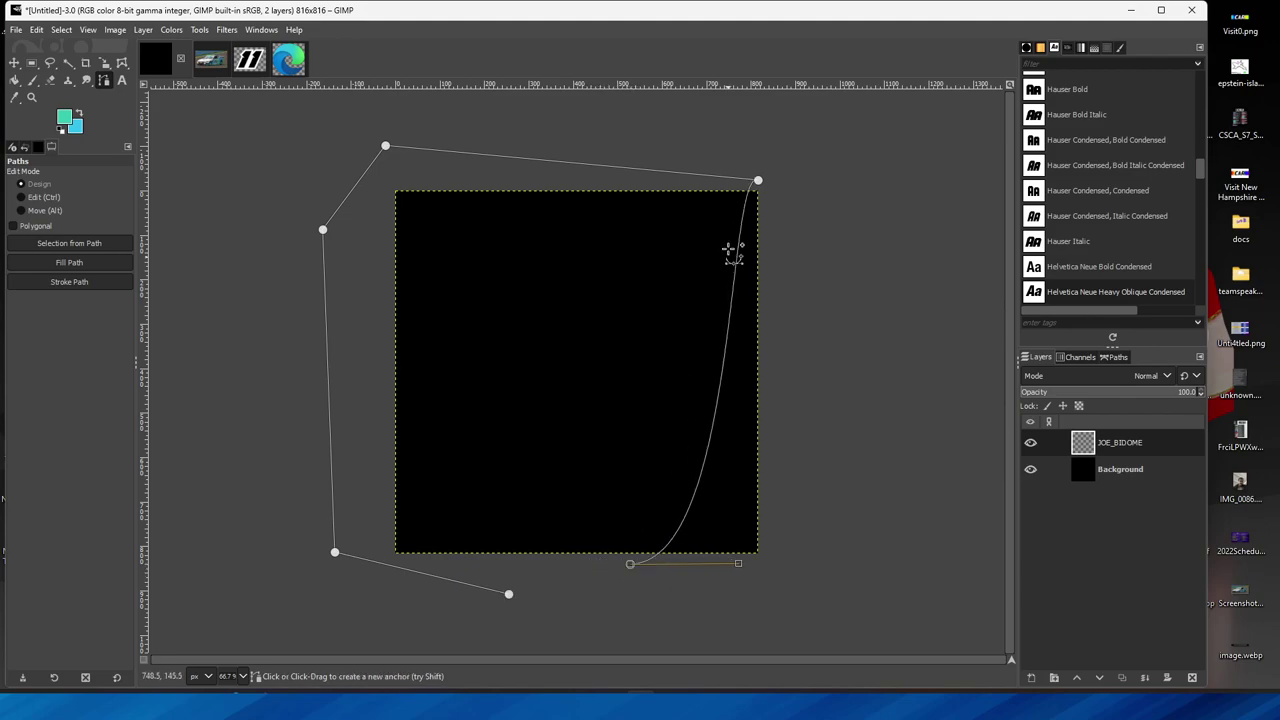
pyautogui.click(760, 178)
pyautogui.moveTo(760, 178)
pyautogui.mouseDown()
pyautogui.moveTo(777, 174)
pyautogui.moveTo(764, 178)
pyautogui.mouseUp()
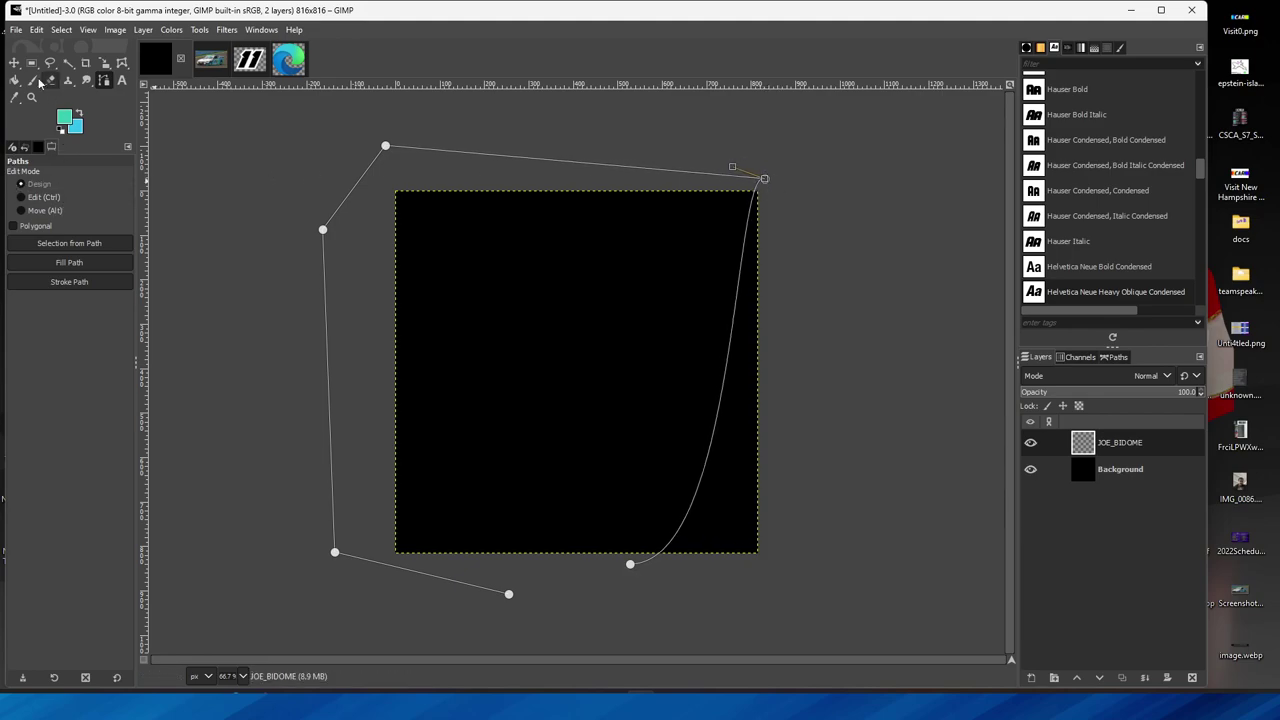
# Select the Gradient tool and turn the card's path into a selection.
pyautogui.moveTo(13, 77)
pyautogui.click(70, 98)
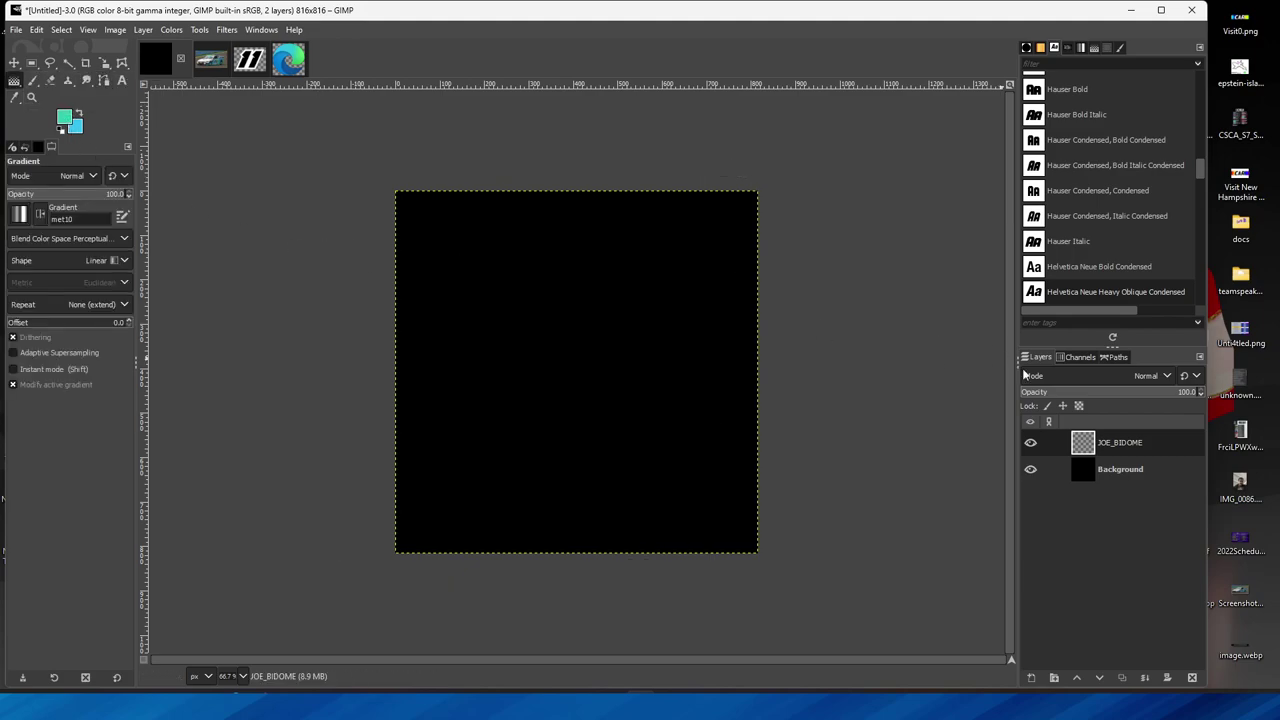
pyautogui.click(1119, 359)
pyautogui.click(1030, 409)
pyautogui.rightClick(1094, 410)
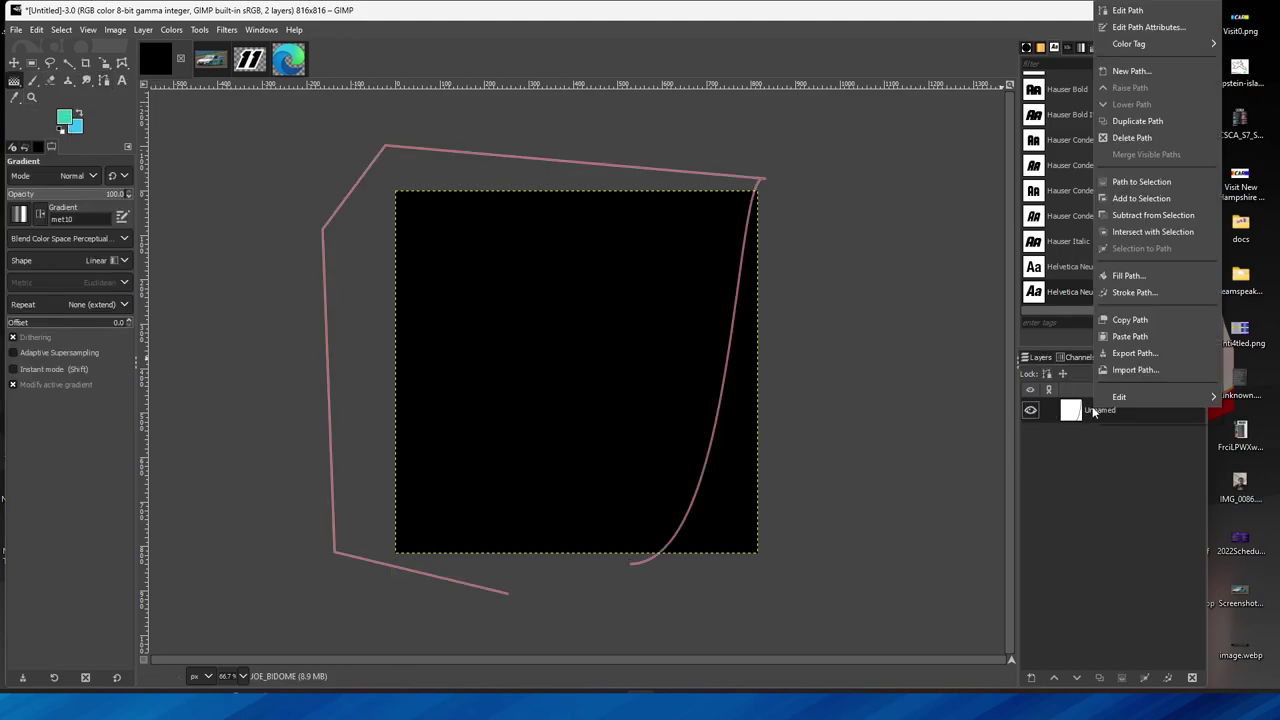
pyautogui.click(1141, 181)
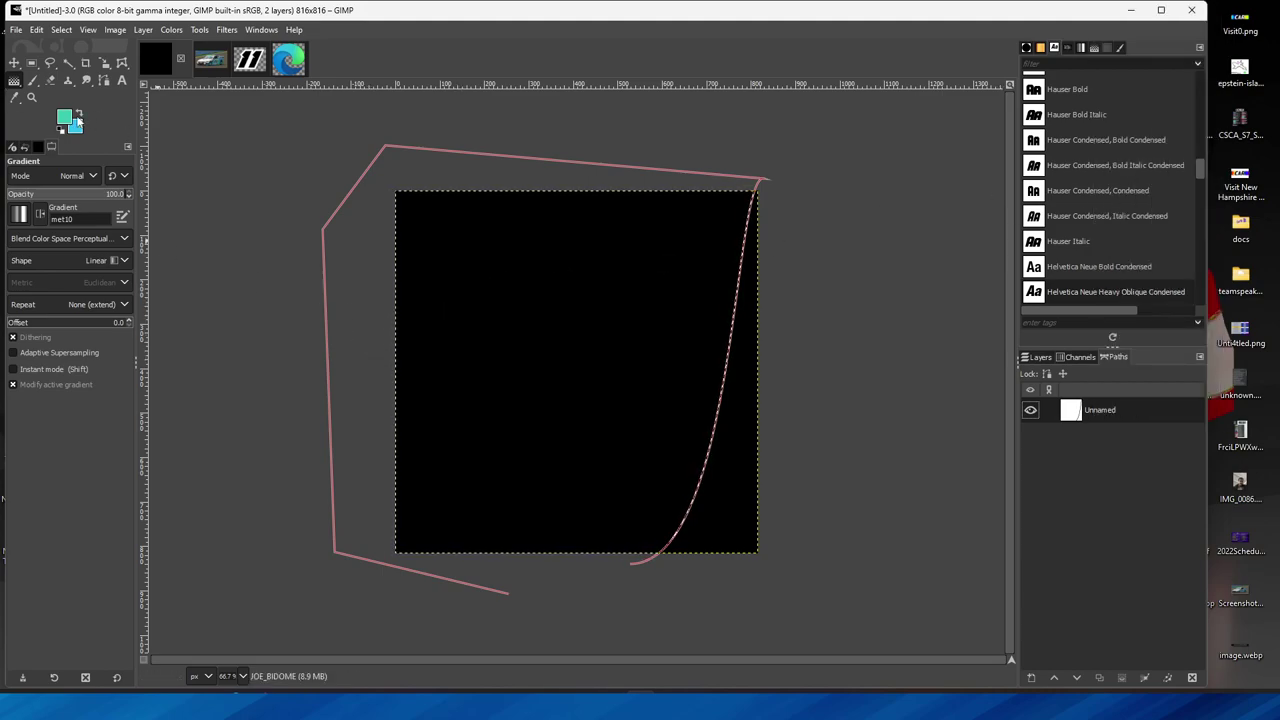
# Fill the selection with an FG to BG (HSV clockwise) gradient, extend its end rightward, and hide the outline.
pyautogui.moveTo(410, 428)
pyautogui.mouseDown()
pyautogui.moveTo(697, 437)
pyautogui.moveTo(689, 430)
pyautogui.mouseUp()
pyautogui.click(18, 213)
pyautogui.scroll(3, 85, 270)
pyautogui.moveTo(123, 284); pyautogui.dragTo(127, 212)
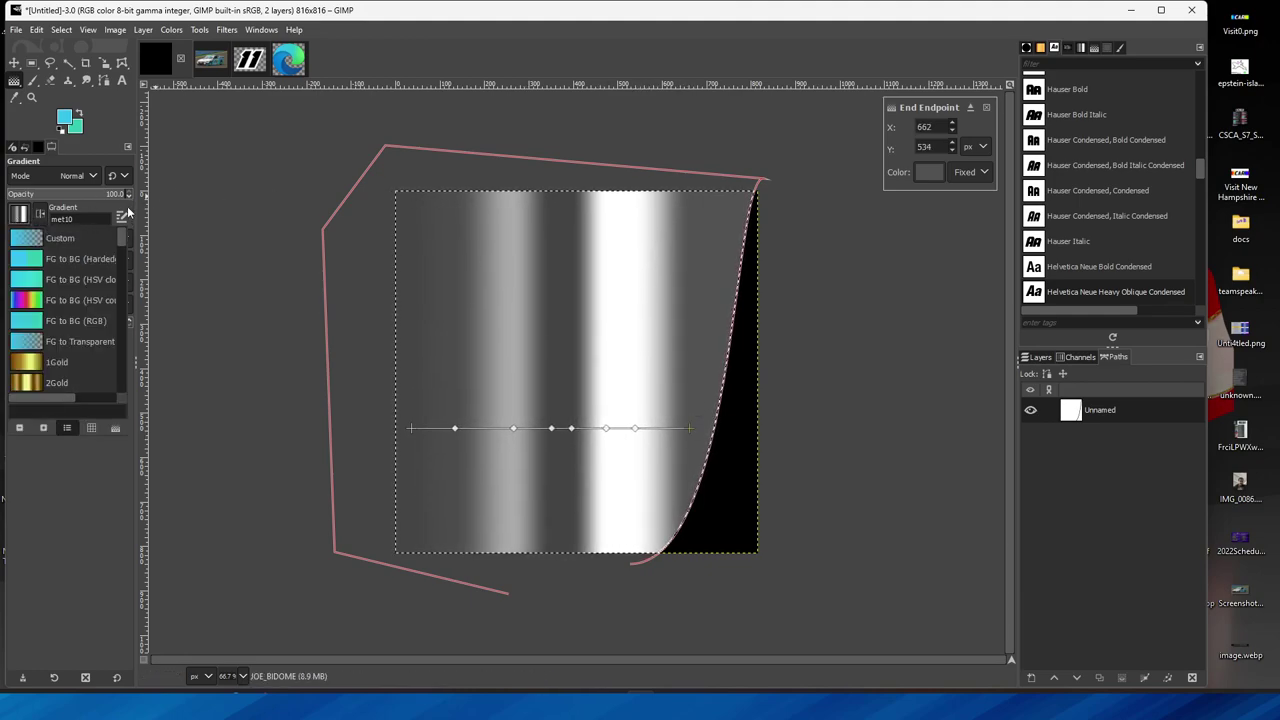
pyautogui.click(54, 283)
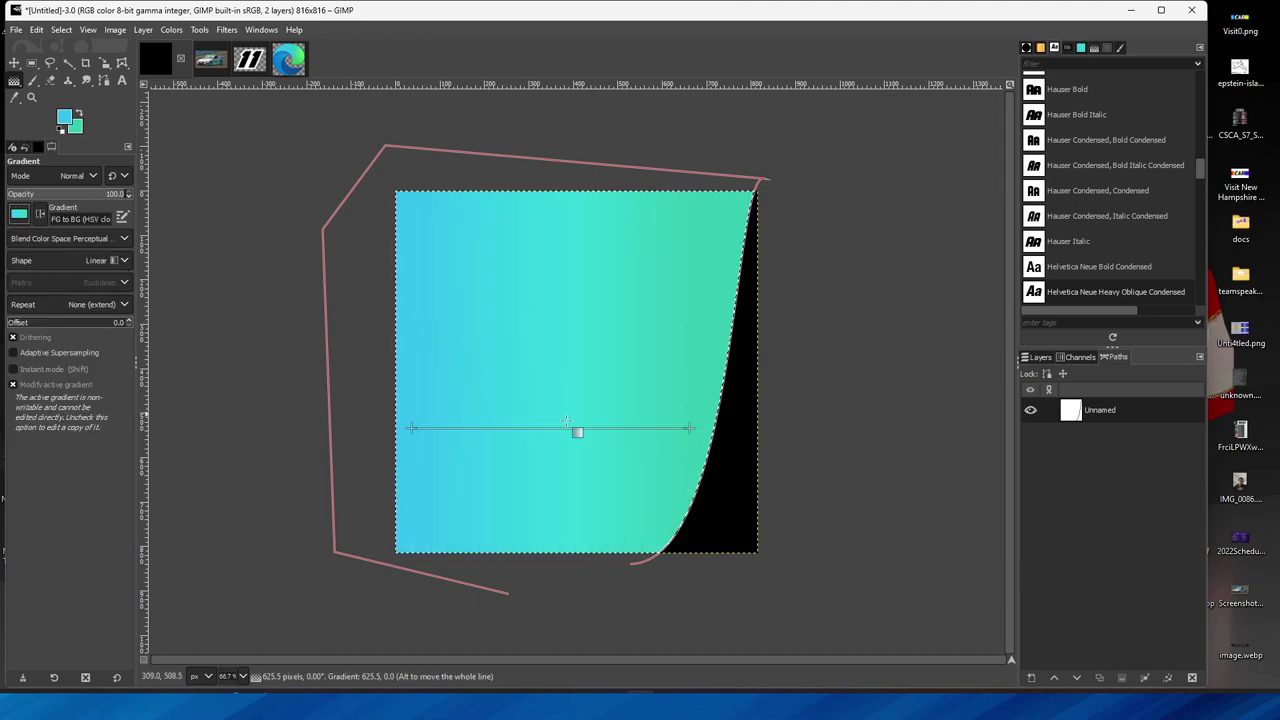
pyautogui.click(692, 429)
pyautogui.moveTo(708, 428); pyautogui.dragTo(717, 427)
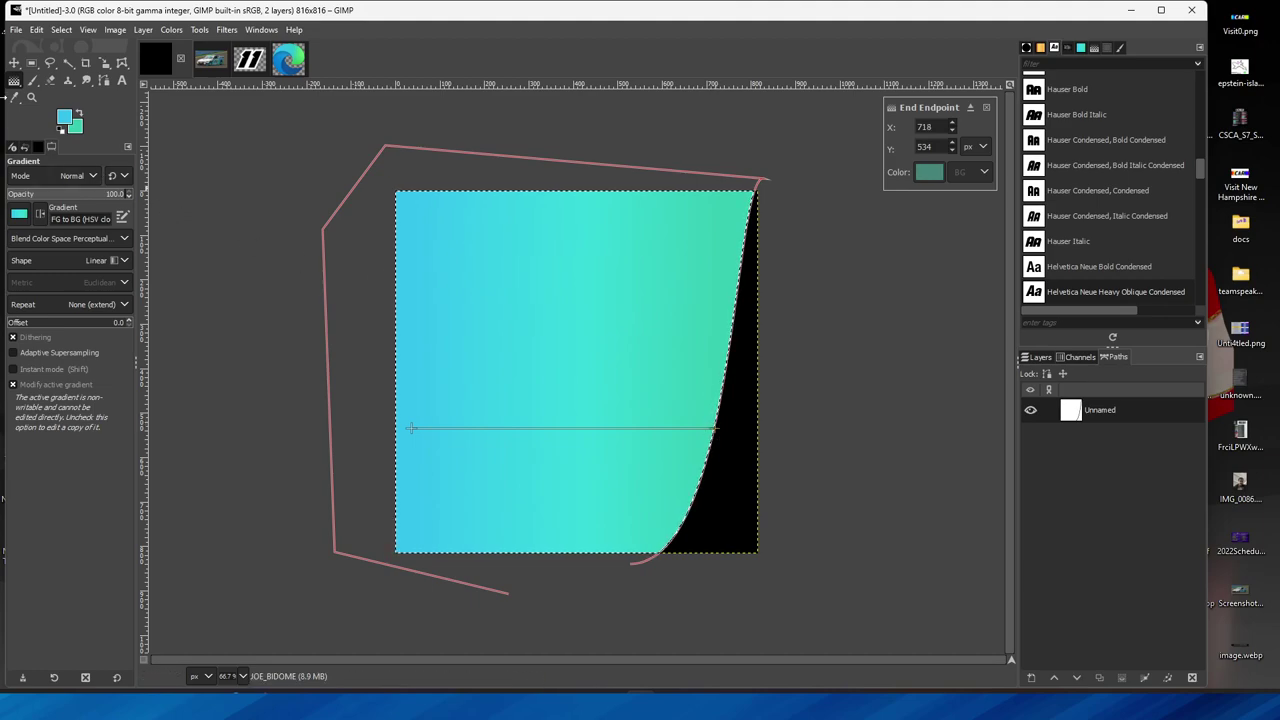
pyautogui.click(13, 62)
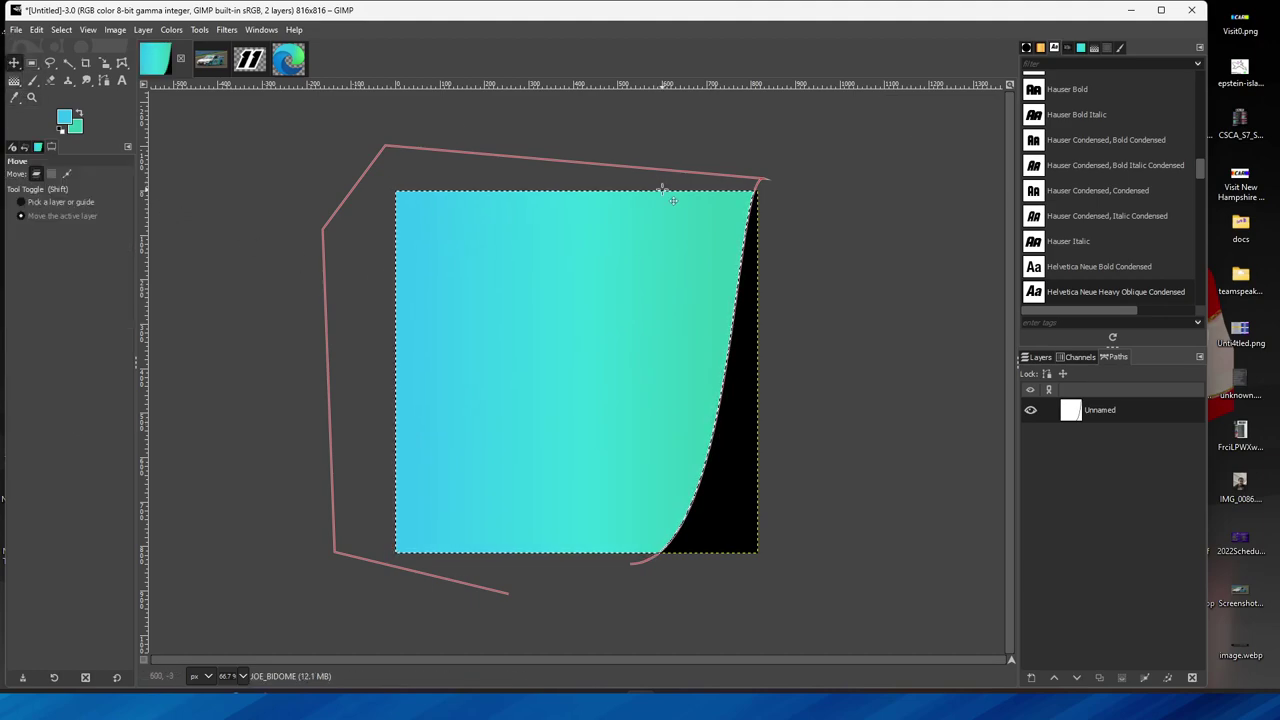
pyautogui.click(1030, 410)
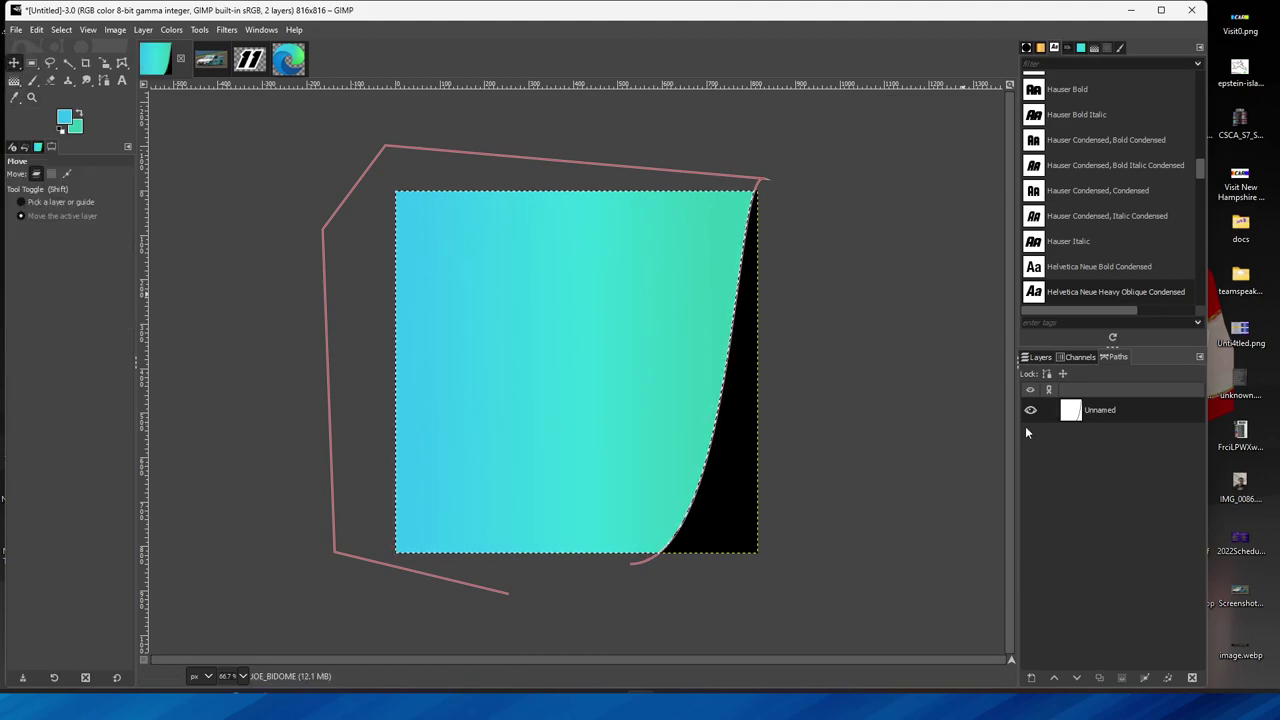
# Select all, then drag the 11 #2 layer from the 11 image into the card.
pyautogui.click(61, 29)
pyautogui.click(70, 64)
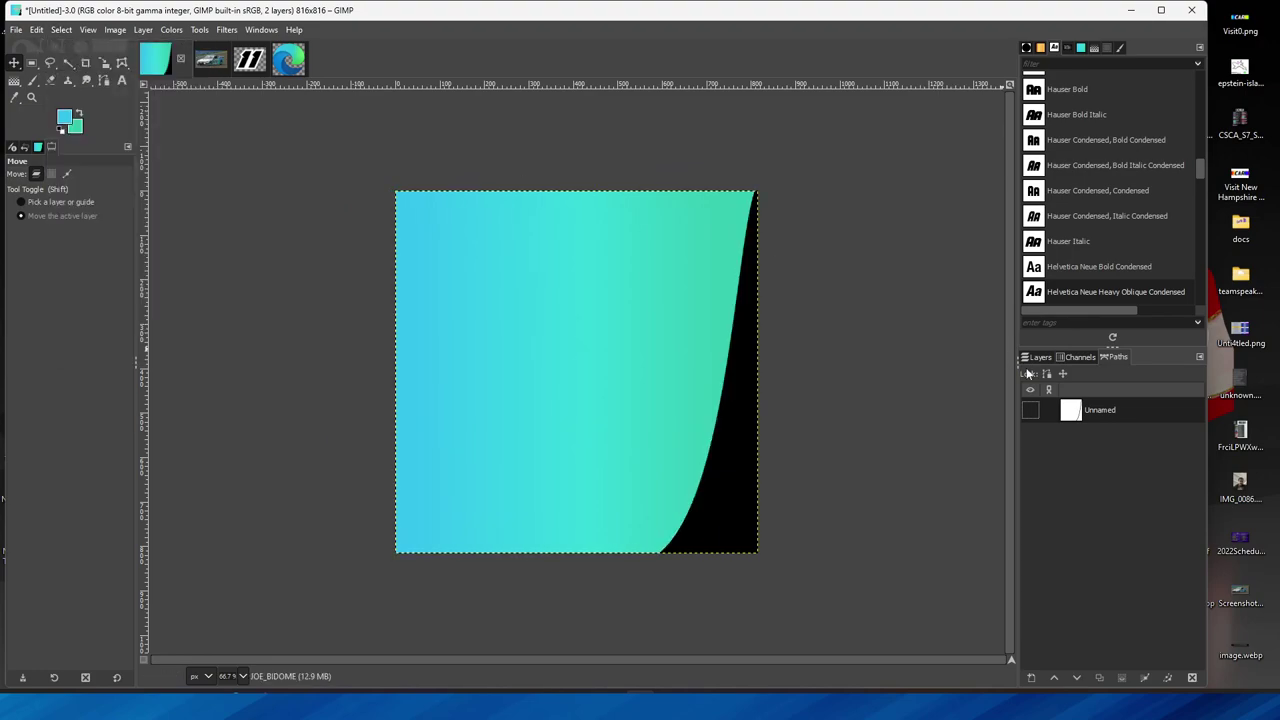
pyautogui.click(1038, 357)
pyautogui.click(249, 60)
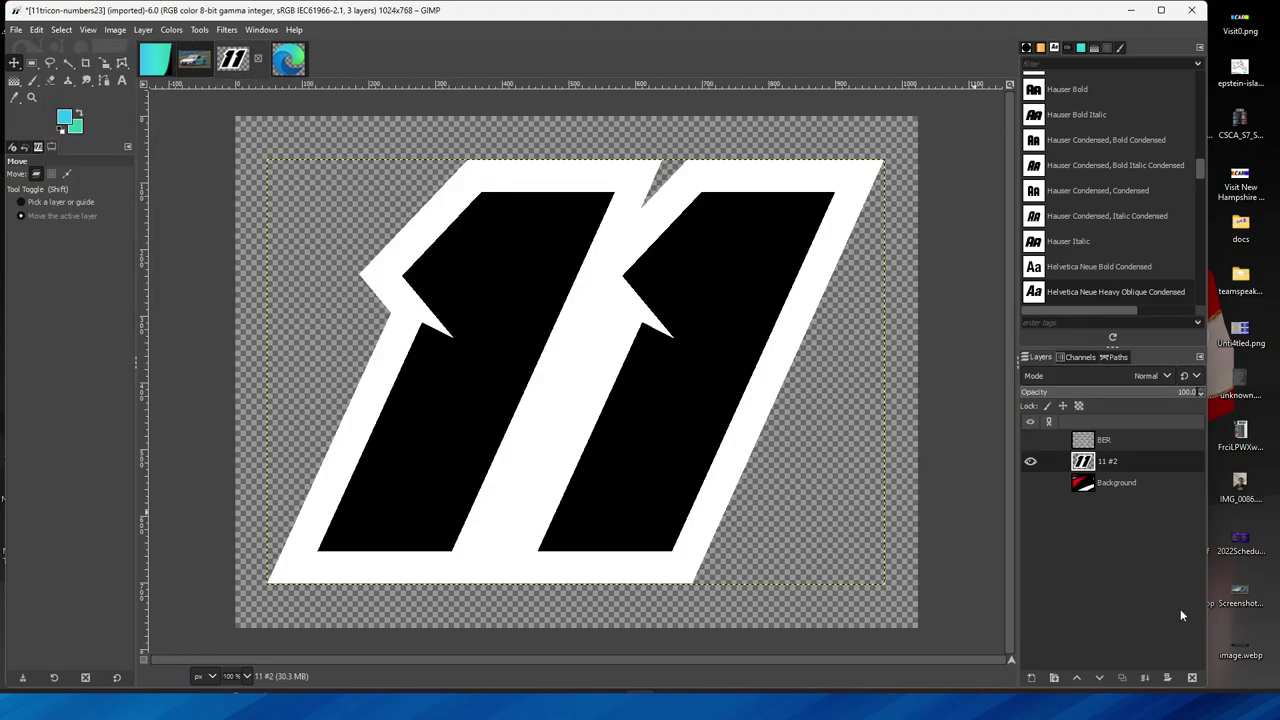
pyautogui.rightClick(1123, 454)
pyautogui.click(1076, 523)
pyautogui.moveTo(1112, 462); pyautogui.dragTo(603, 424)
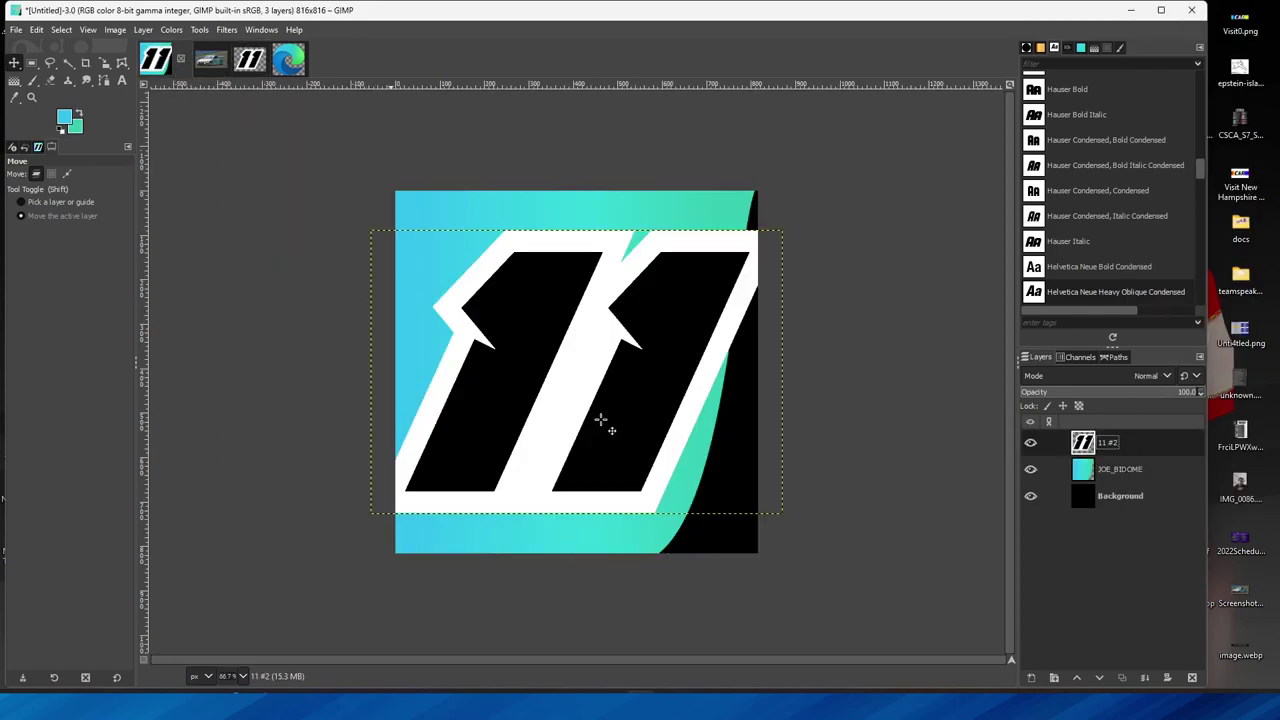
# Check the card's layers, opening and cancelling Scale Layer on the Background.
pyautogui.rightClick(1150, 443)
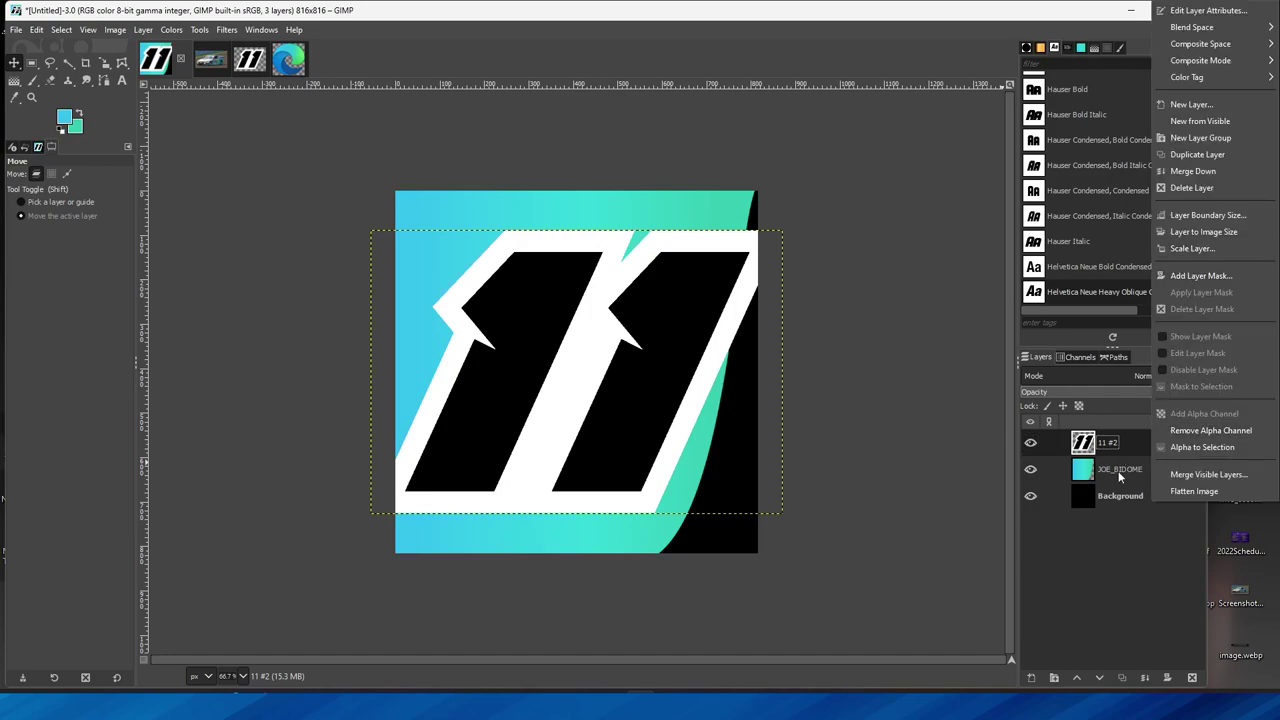
pyautogui.click(1099, 549)
pyautogui.click(1118, 469)
pyautogui.click(1120, 496)
pyautogui.rightClick(1121, 502)
pyautogui.click(1160, 247)
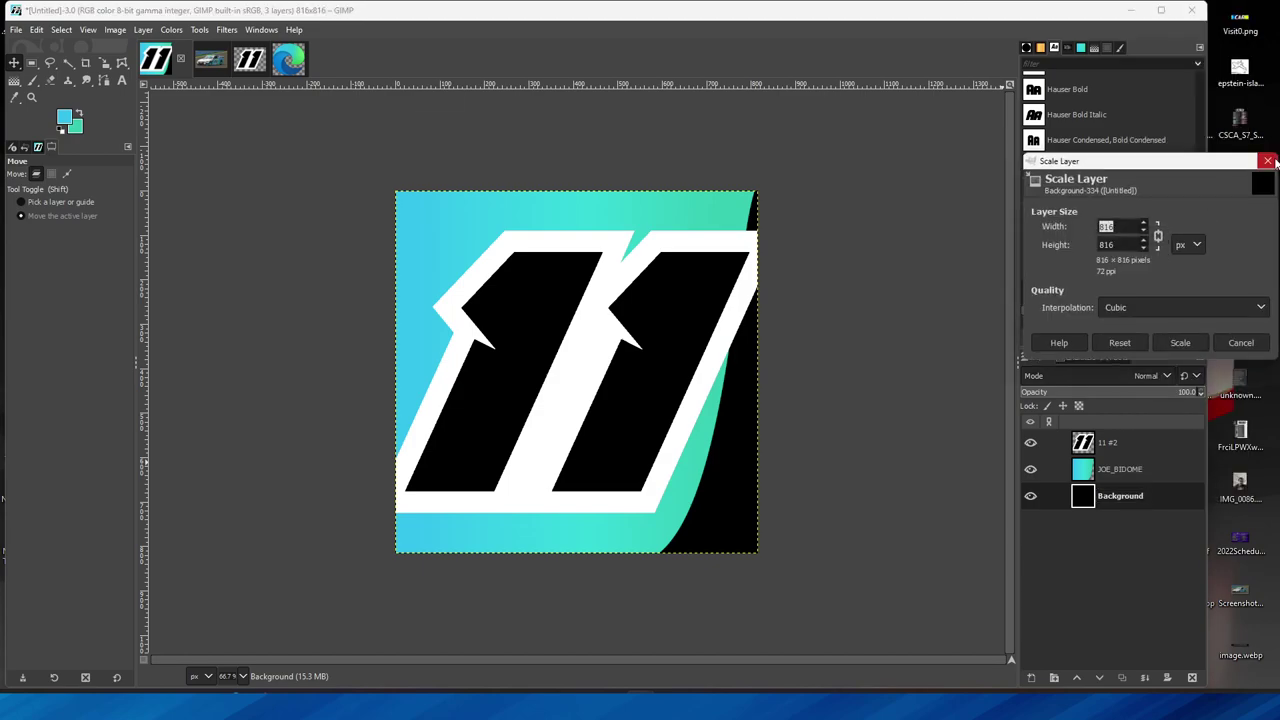
pyautogui.click(1268, 161)
# Scale the 11 #2 layer down to 770 px wide, undoing and reapplying it, then view the Edge logo.
pyautogui.click(1133, 442)
pyautogui.rightClick(1133, 442)
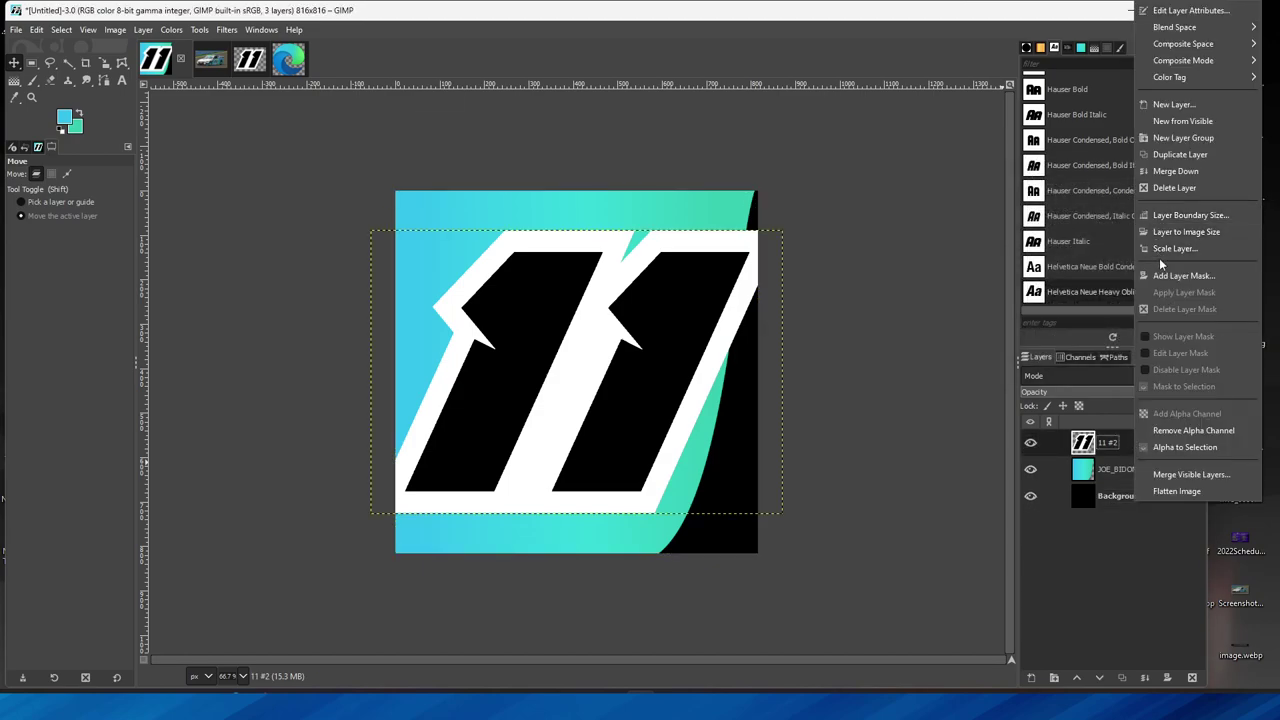
pyautogui.click(1172, 248)
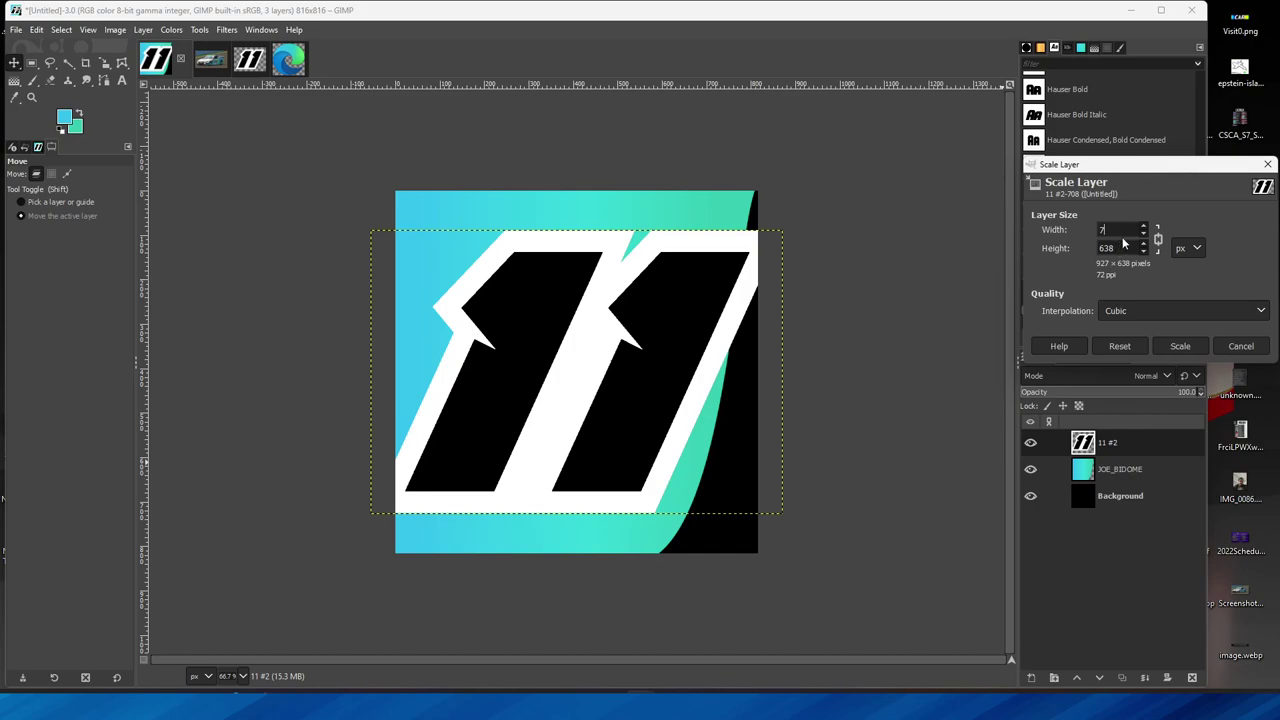
pyautogui.write('770')
pyautogui.click(1180, 346)
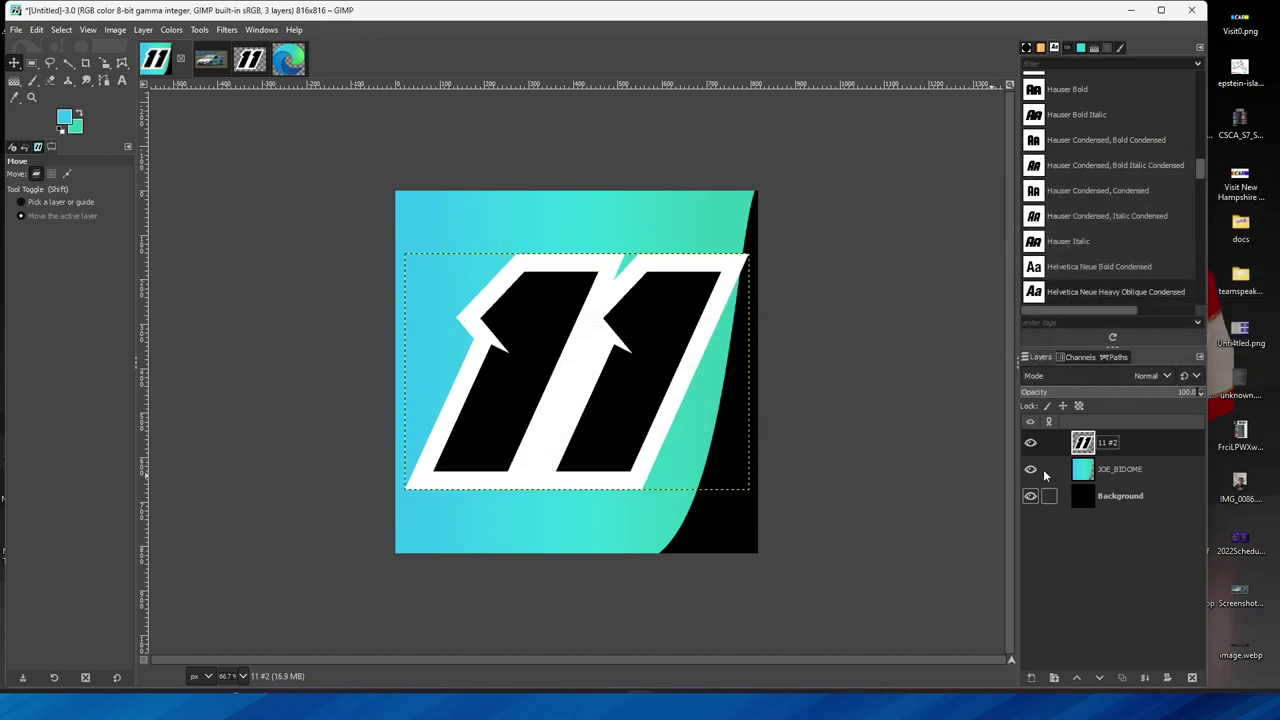
pyautogui.hotkey('ctrl', 'z')
pyautogui.rightClick(1110, 443)
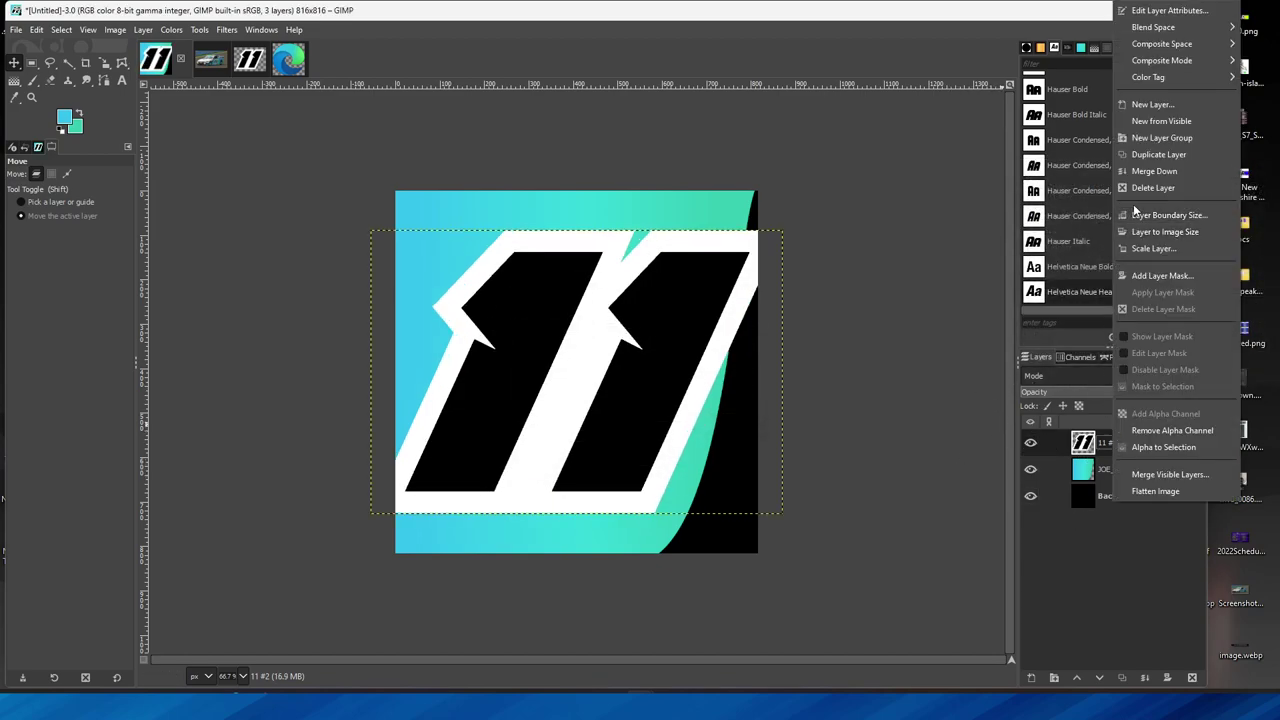
pyautogui.click(1156, 248)
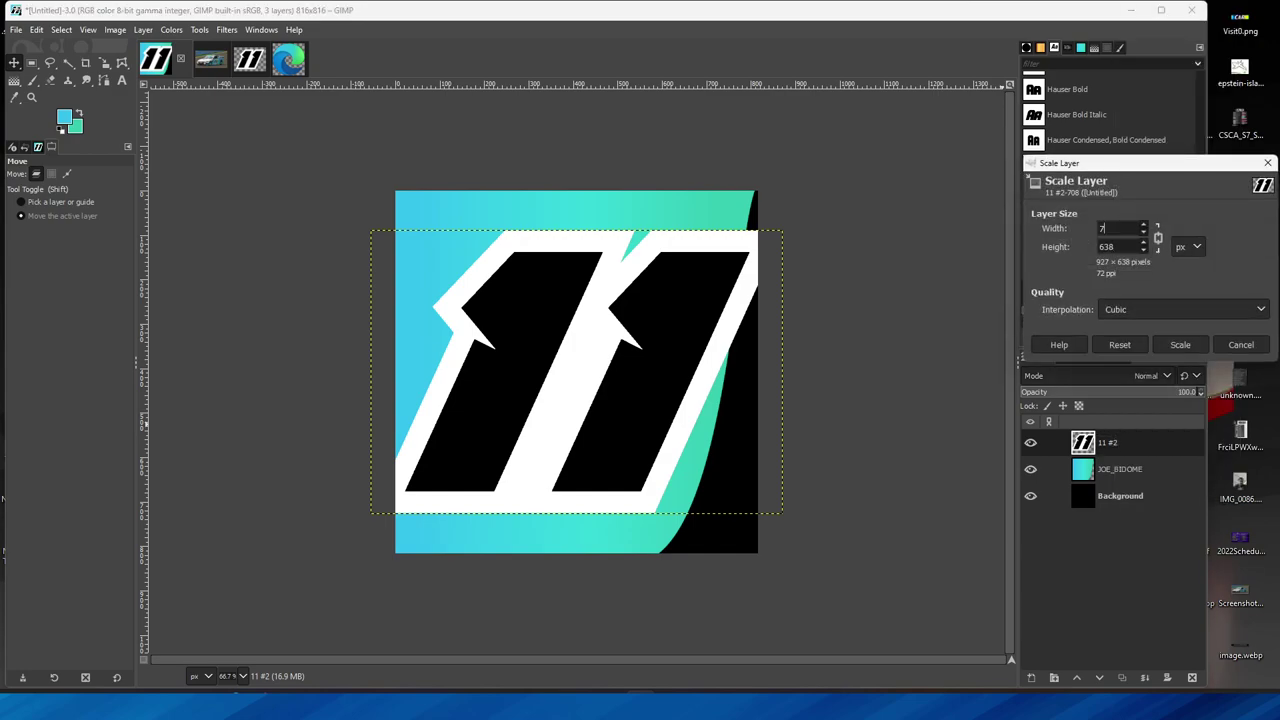
pyautogui.click(1174, 344)
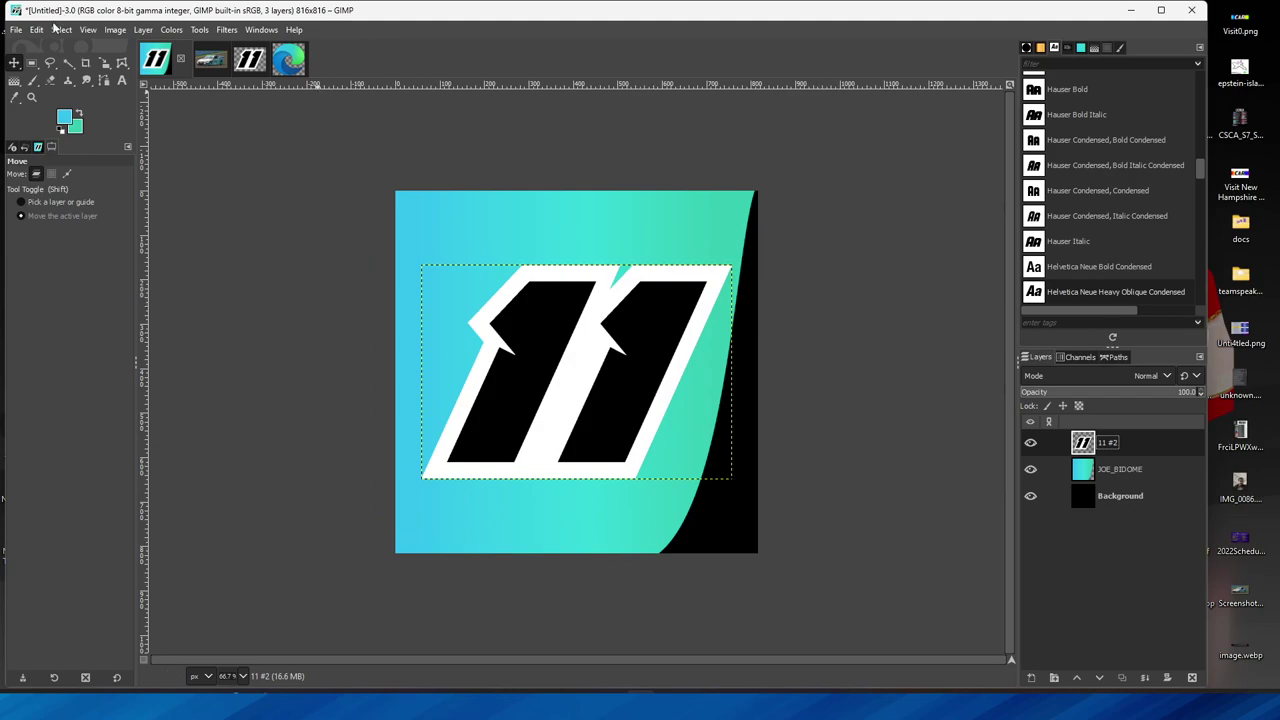
pyautogui.click(218, 72)
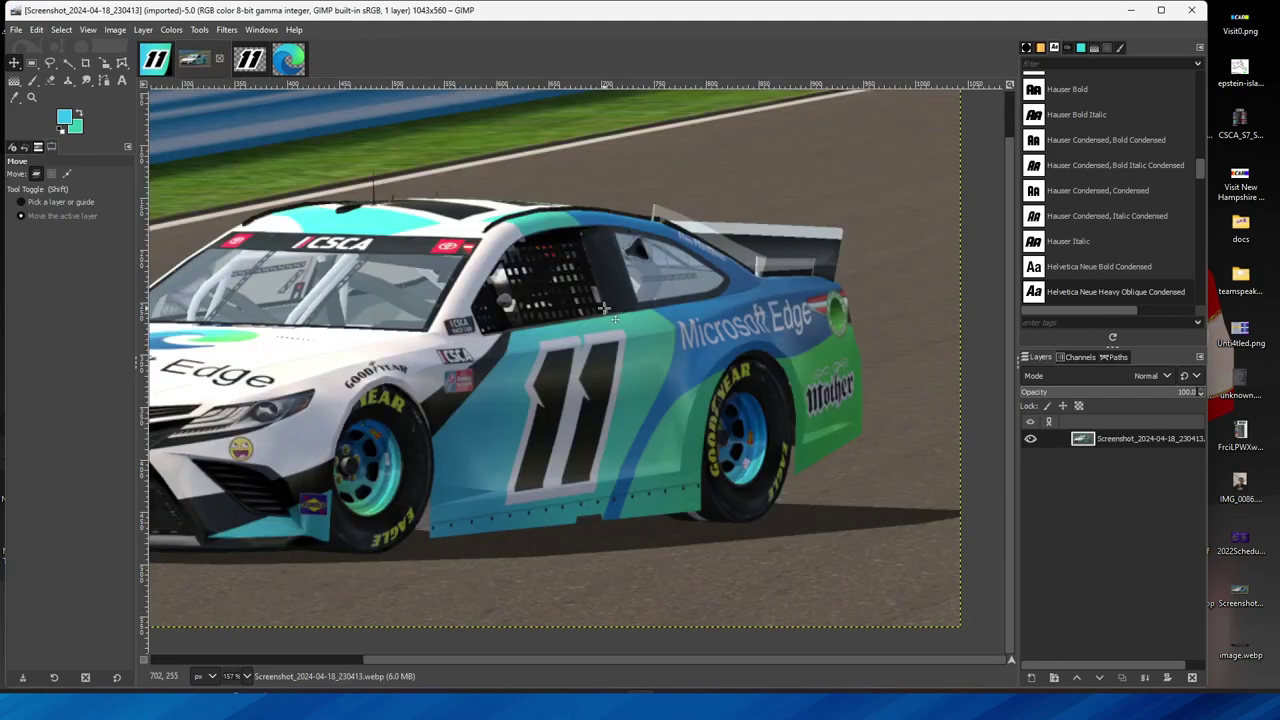
pyautogui.click(290, 62)
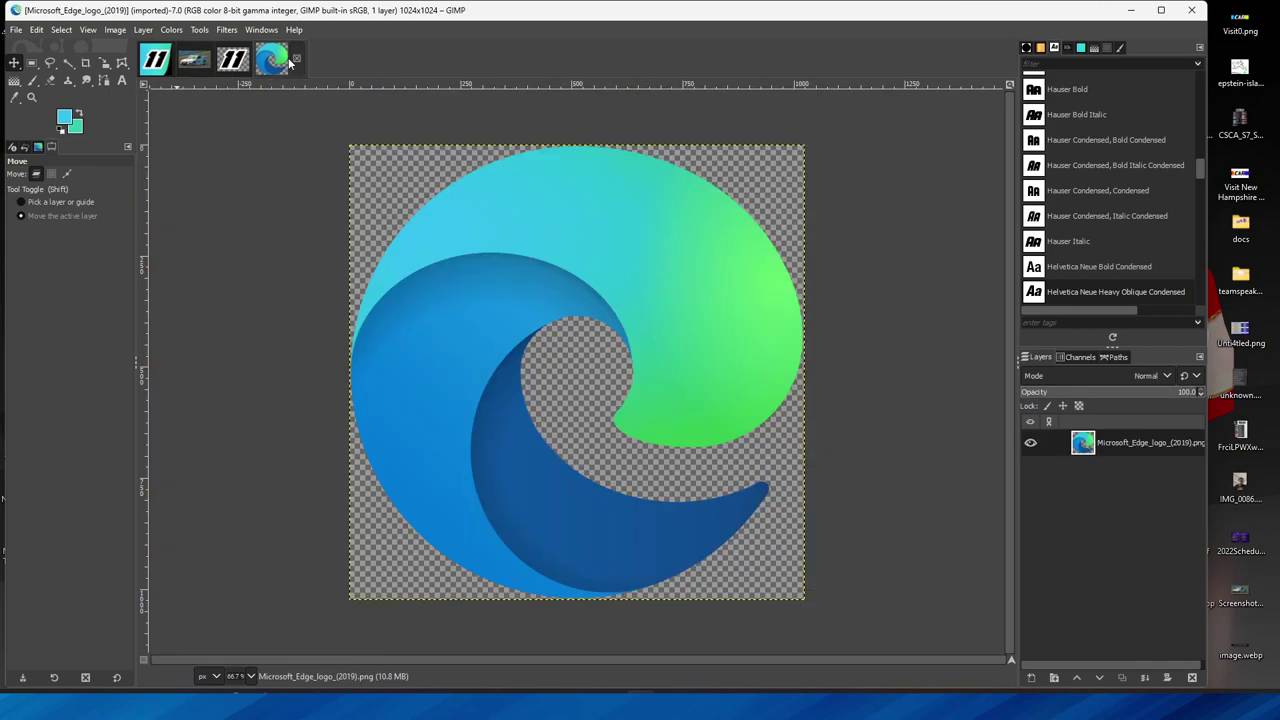
# Sample a medium blue from the Edge logo and bucket-fill the card's black Background wedge.
pyautogui.click(14, 97)
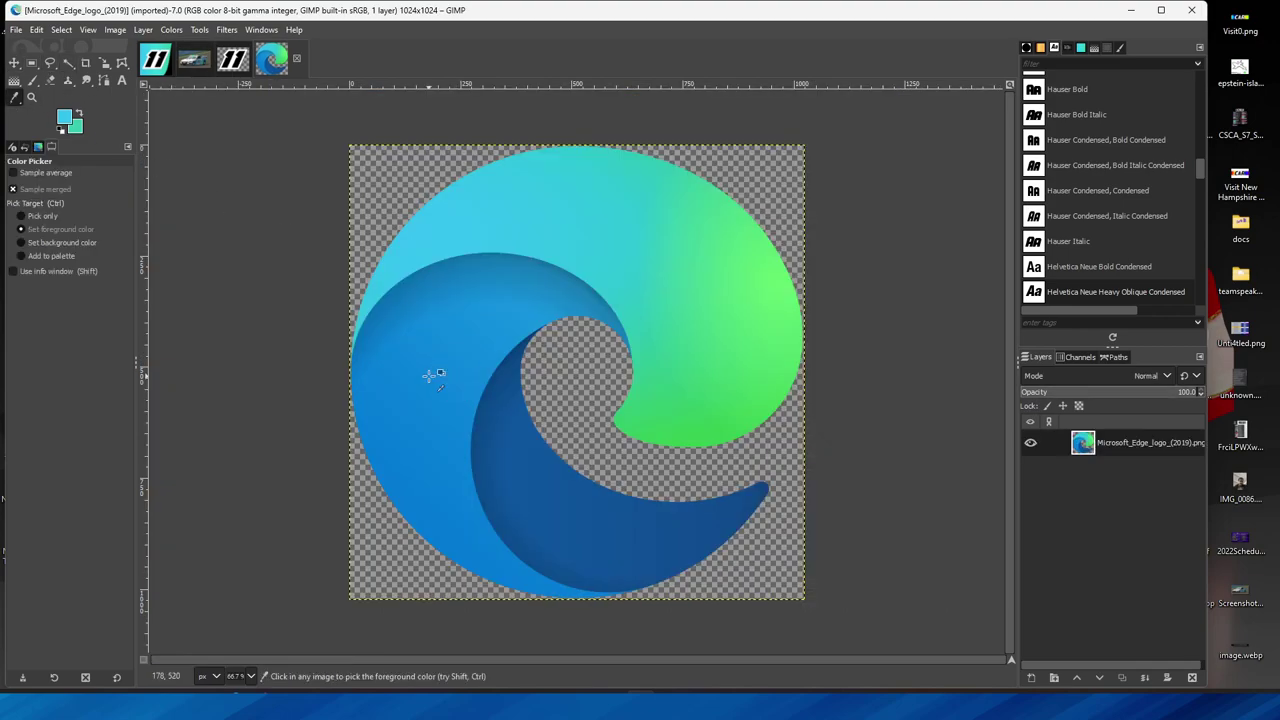
pyautogui.click(432, 377)
pyautogui.click(160, 62)
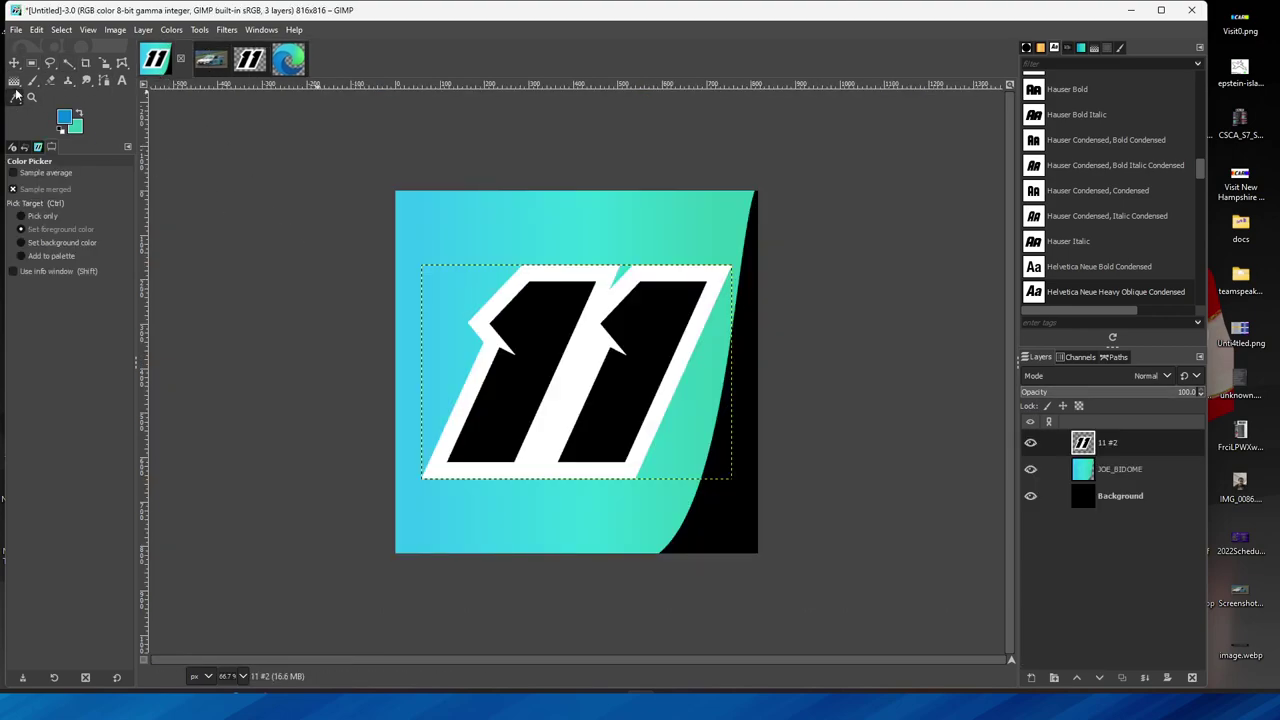
pyautogui.moveTo(14, 80); pyautogui.dragTo(13, 92)
pyautogui.click(72, 81)
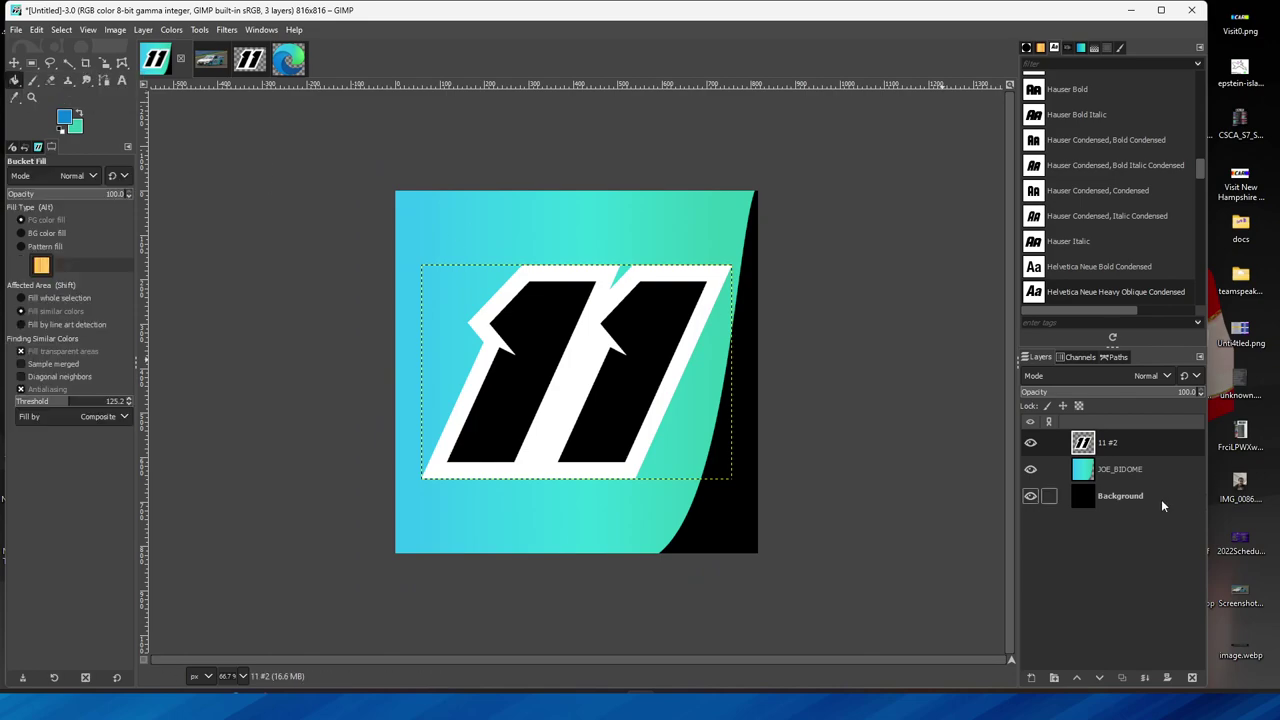
pyautogui.click(1120, 496)
pyautogui.click(690, 472)
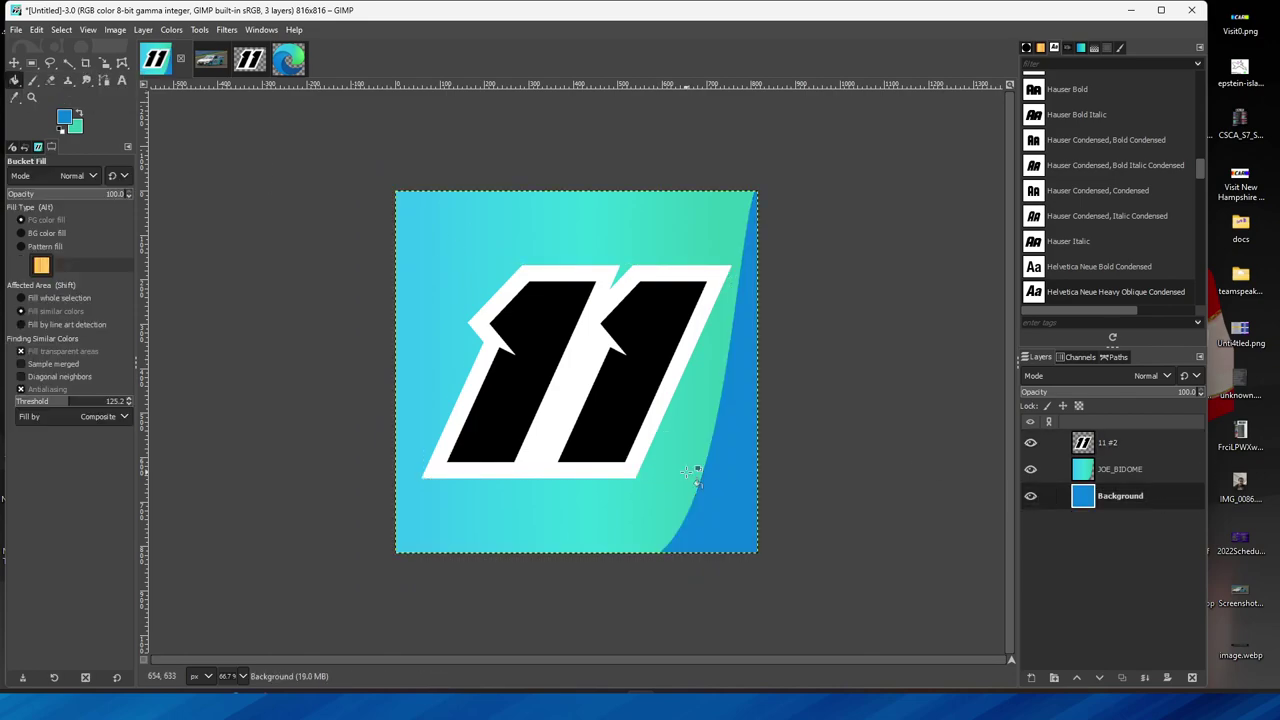
# Resample a darker blue from the Edge logo and refill the card's corner strip with it.
pyautogui.click(211, 66)
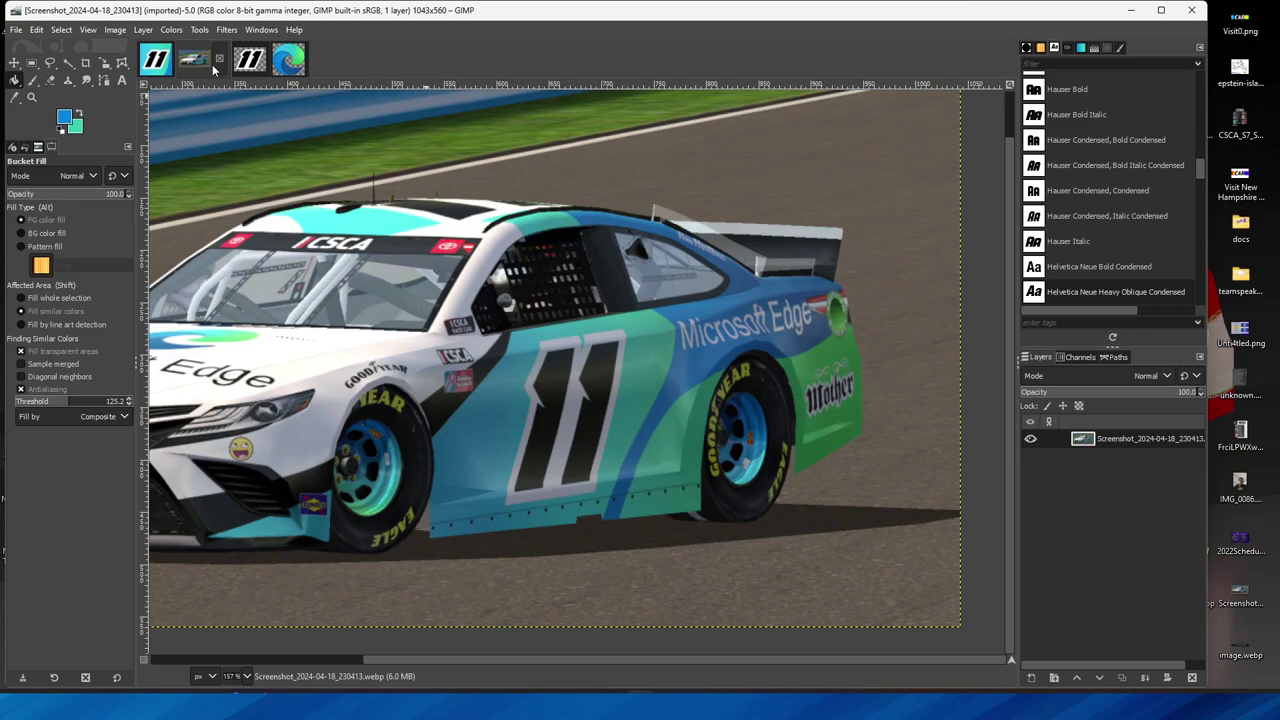
pyautogui.click(286, 64)
pyautogui.click(14, 97)
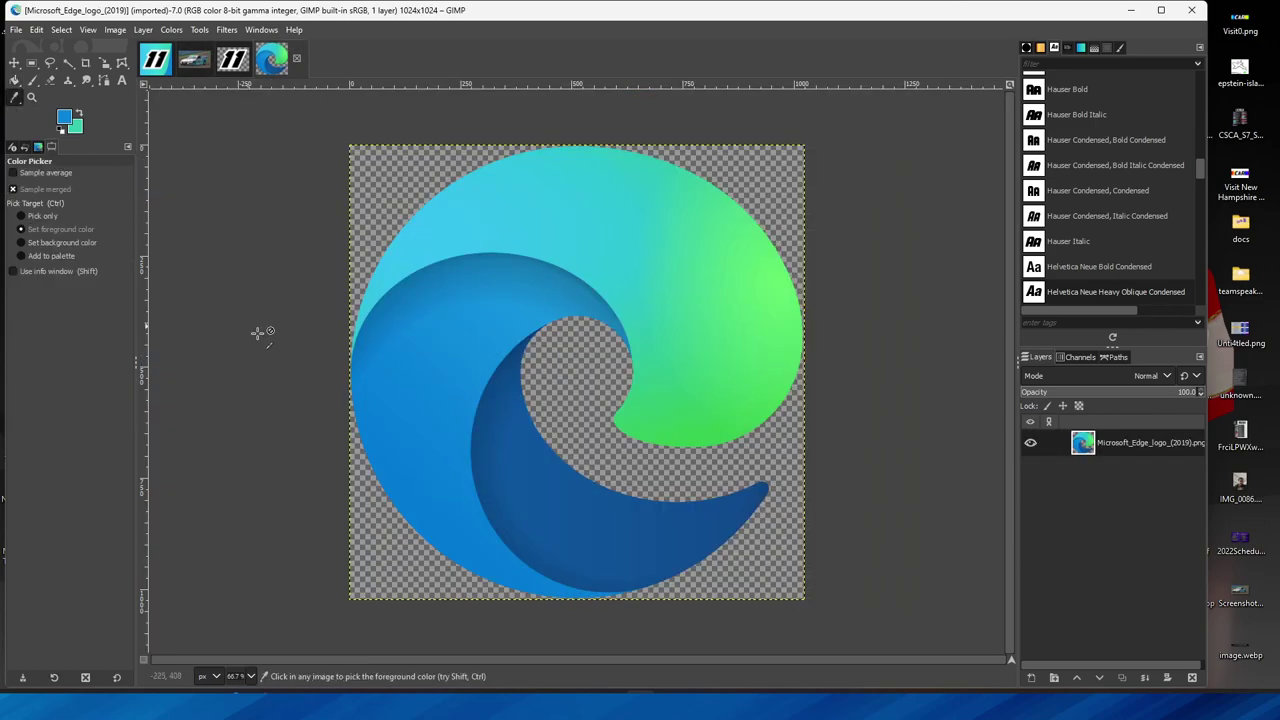
pyautogui.click(160, 61)
pyautogui.hotkey('shift', 'b')
pyautogui.click(730, 407)
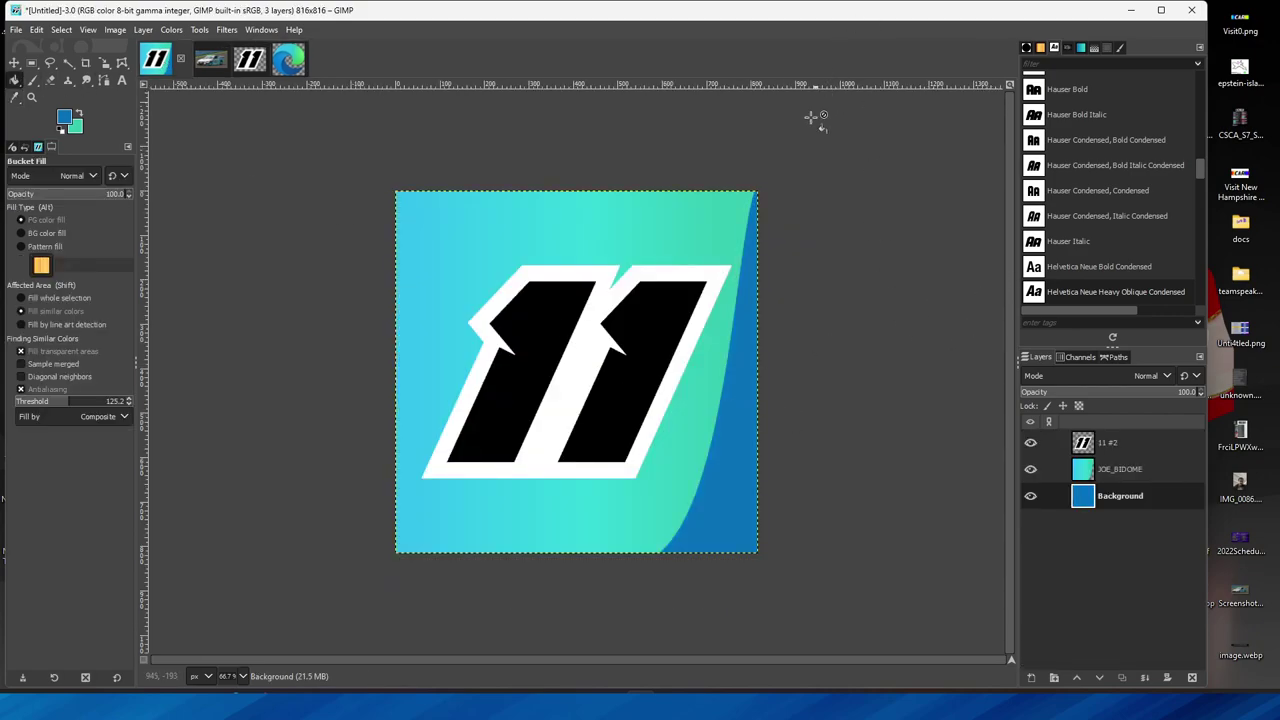
pyautogui.click(16, 28)
pyautogui.click(263, 66)
pyautogui.click(14, 62)
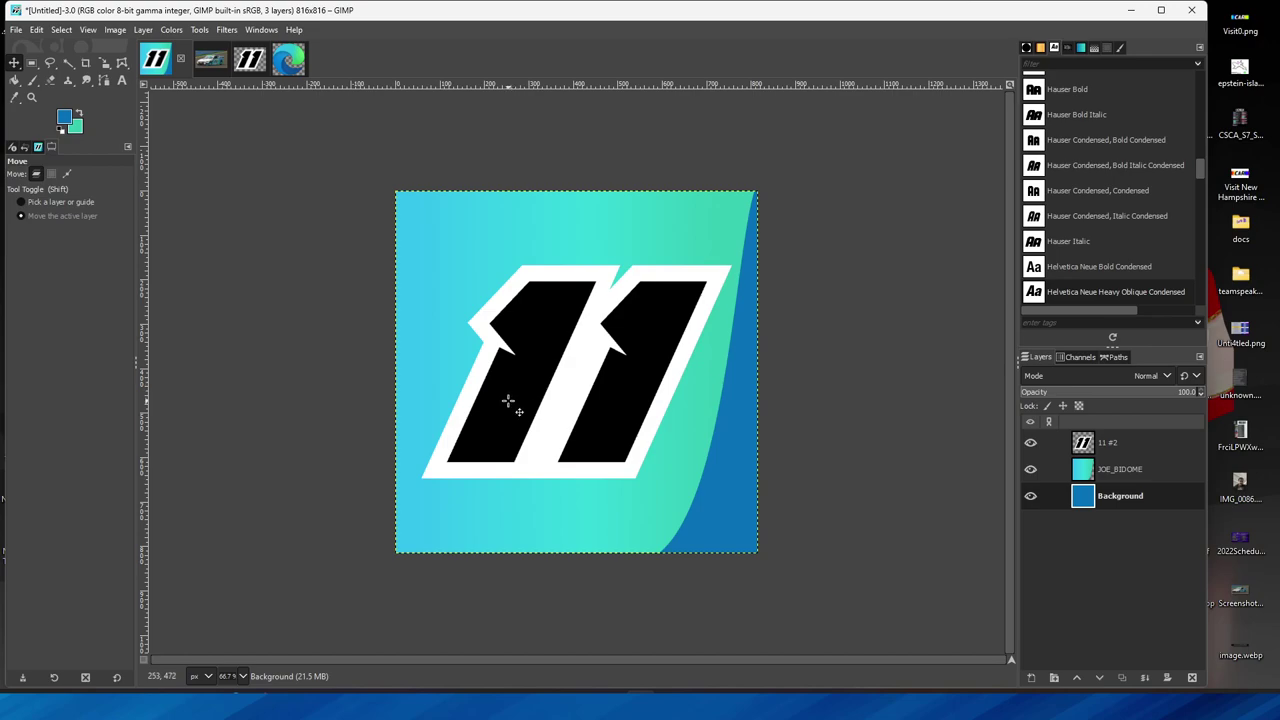
# Return to the Google Images race-car results in Brave and preview the PUBG #8 car.
pyautogui.click(277, 66)
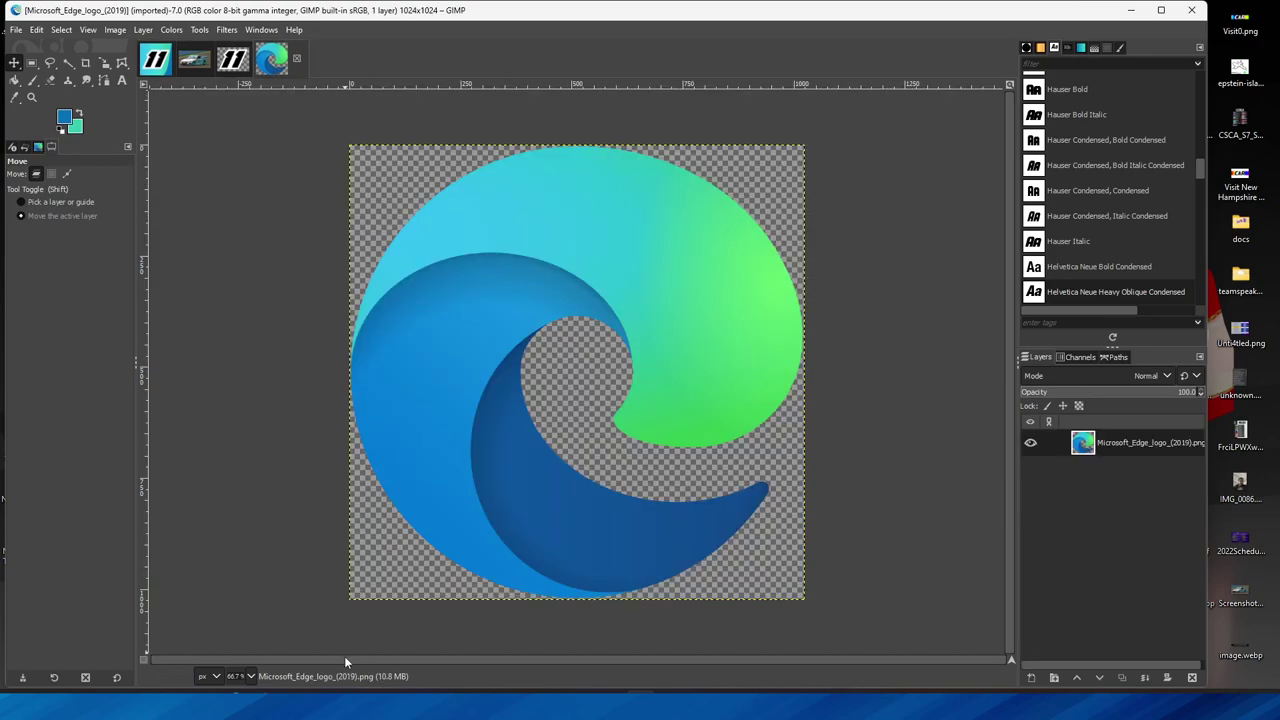
pyautogui.hotkey('alt', 'Tab')
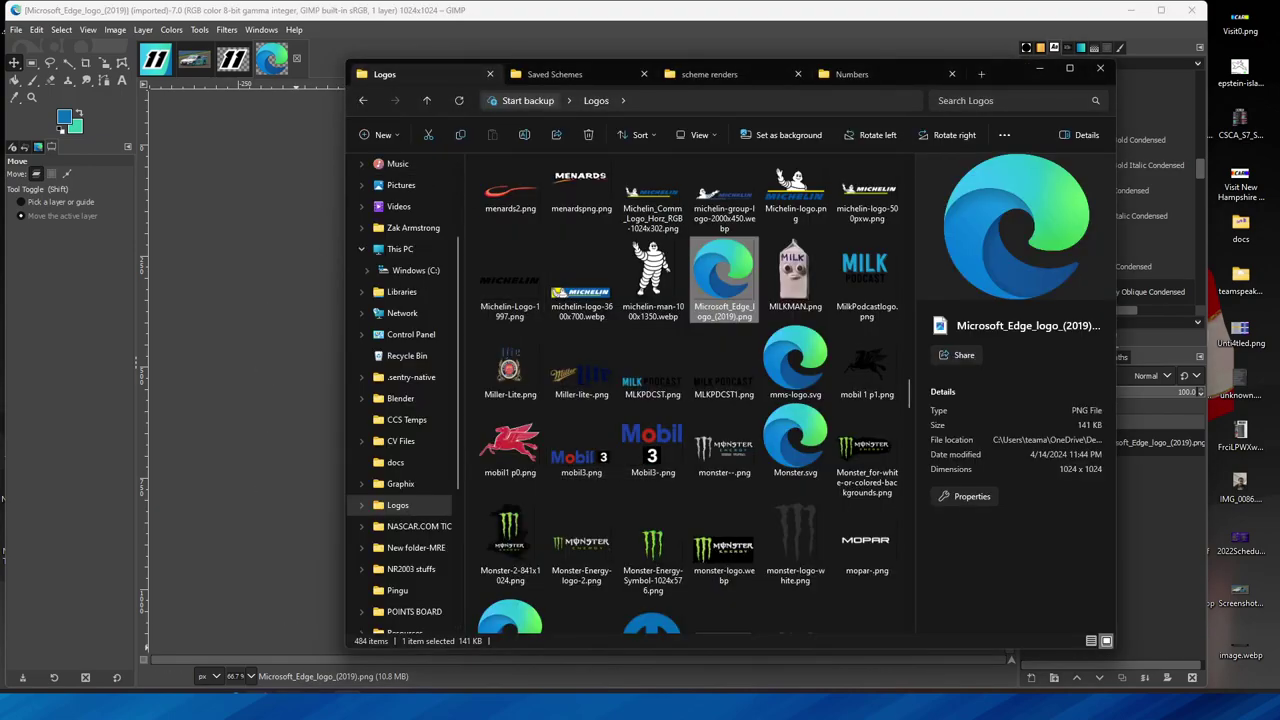
pyautogui.moveTo(261, 708)
pyautogui.click(335, 640)
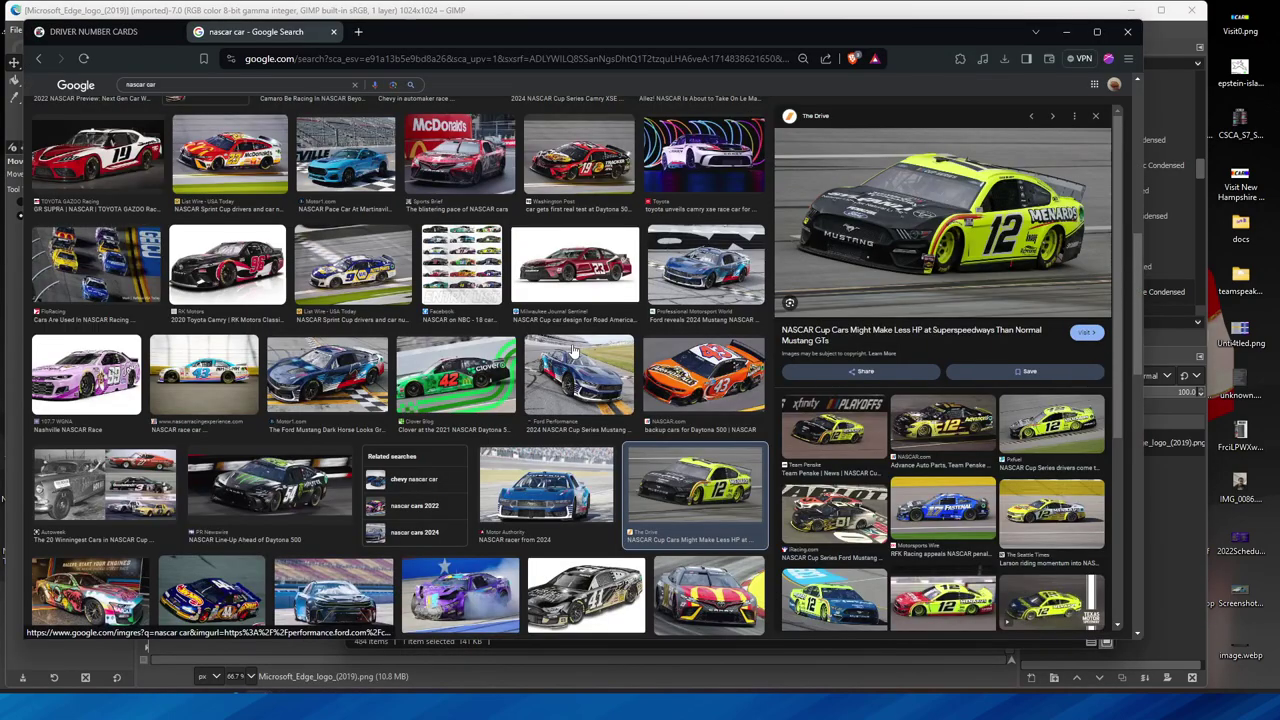
pyautogui.scroll(-3, 580, 370)
pyautogui.scroll(-4, 508, 494)
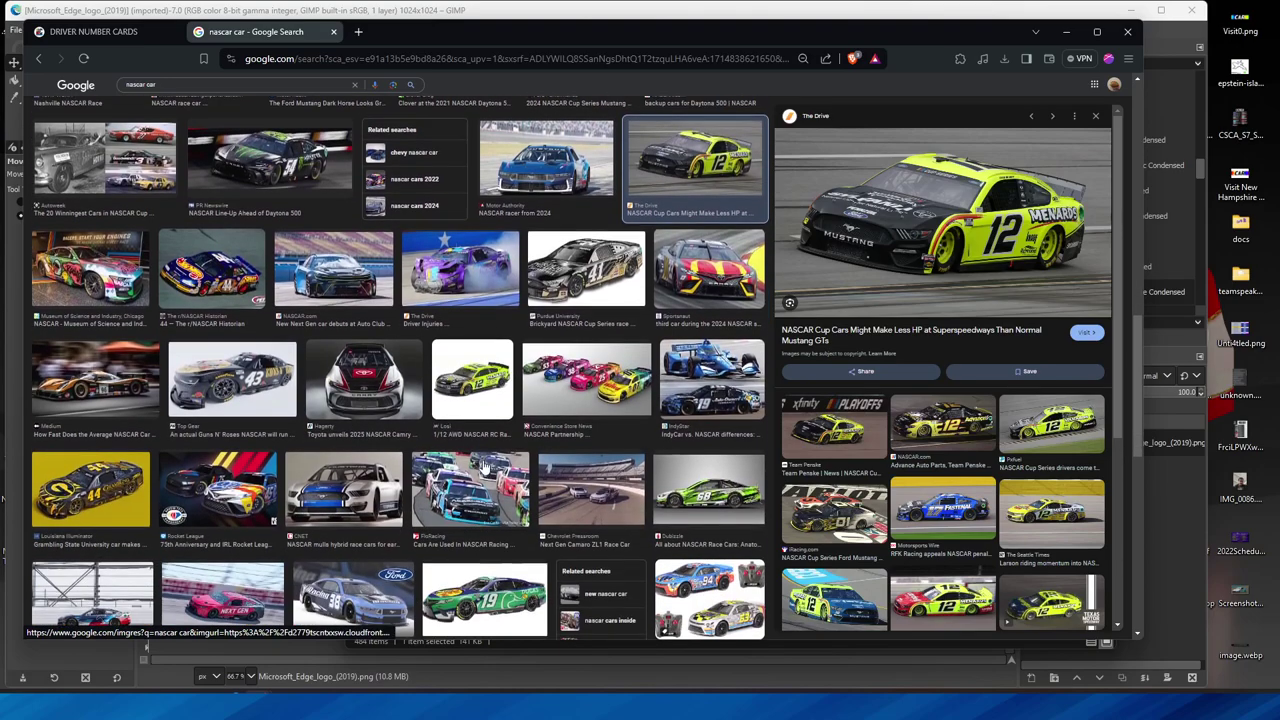
pyautogui.scroll(-3, 490, 437)
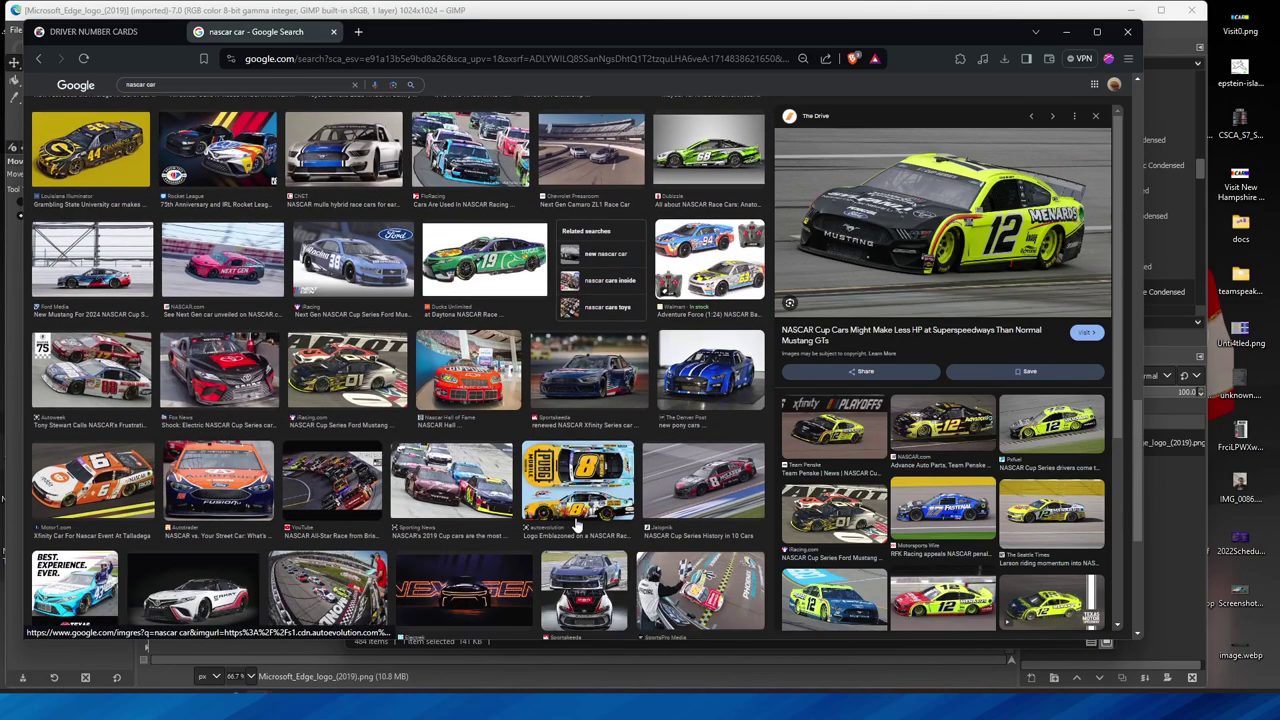
pyautogui.click(577, 525)
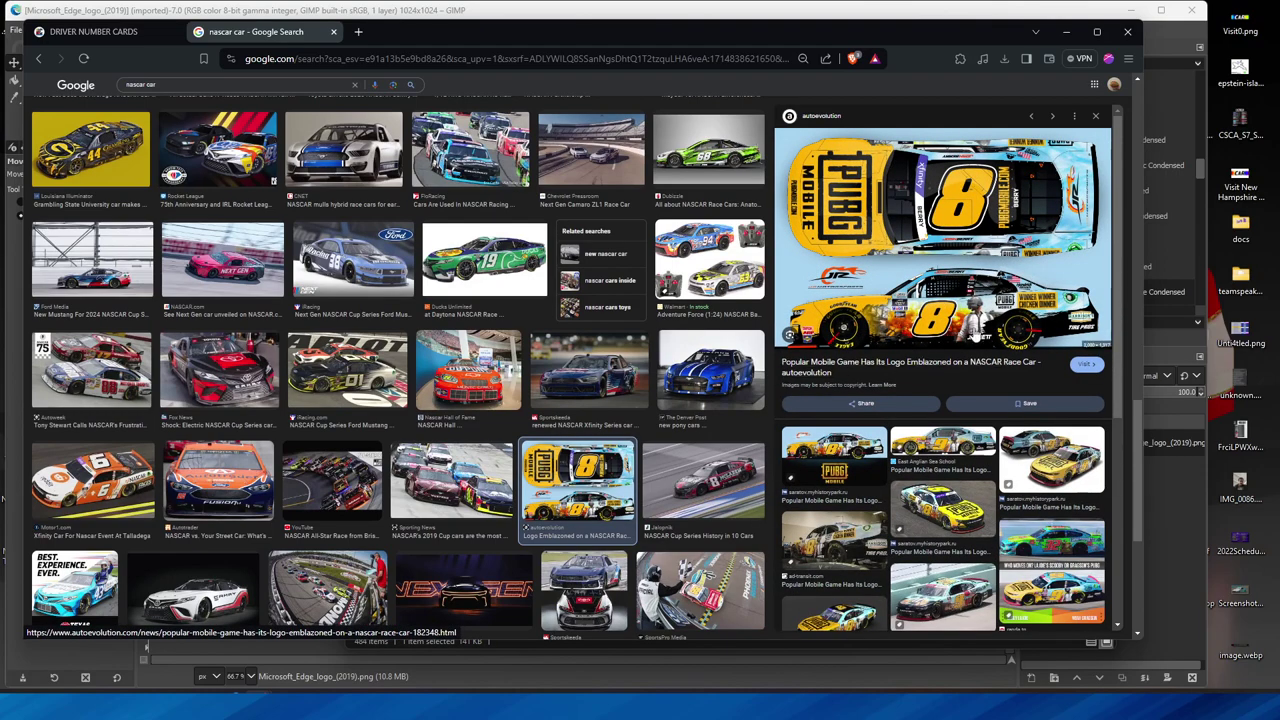
# Preview the #20 Home Depot car, open its source page in a new tab, then close it.
pyautogui.scroll(-2, 408, 320)
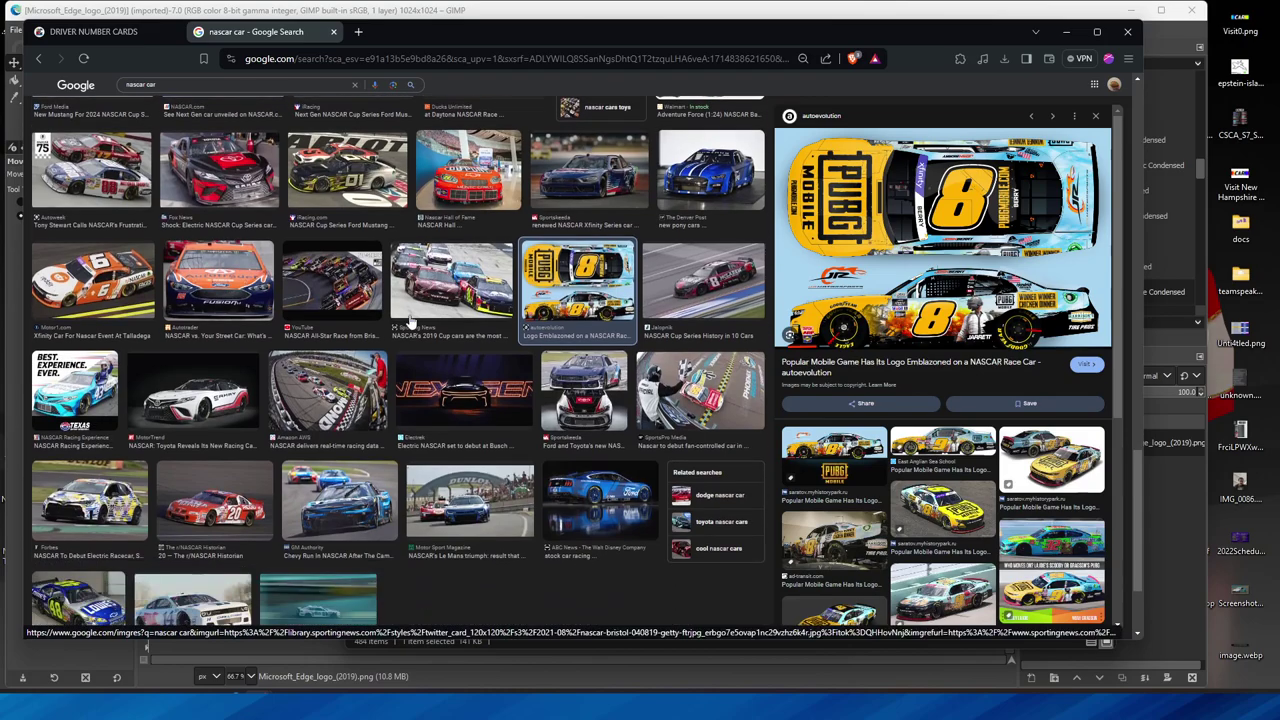
pyautogui.scroll(-3, 408, 320)
pyautogui.scroll(5, 428, 320)
pyautogui.scroll(-2, 318, 467)
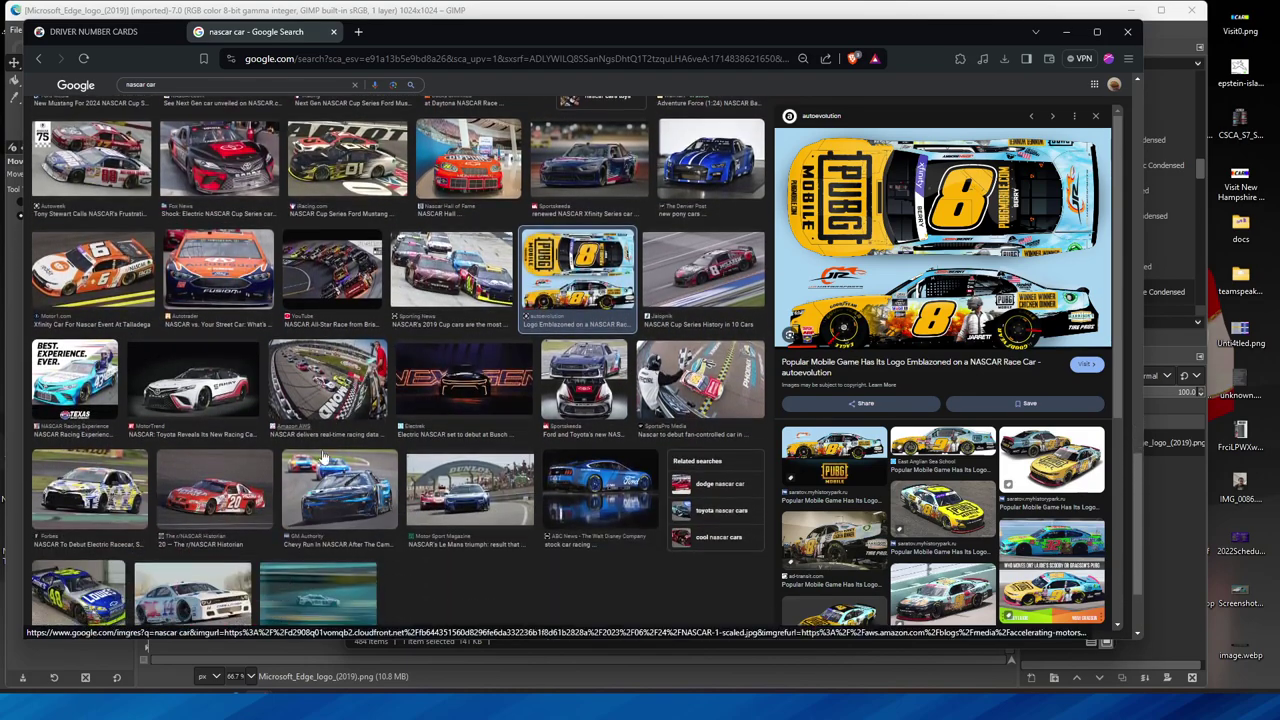
pyautogui.click(227, 492)
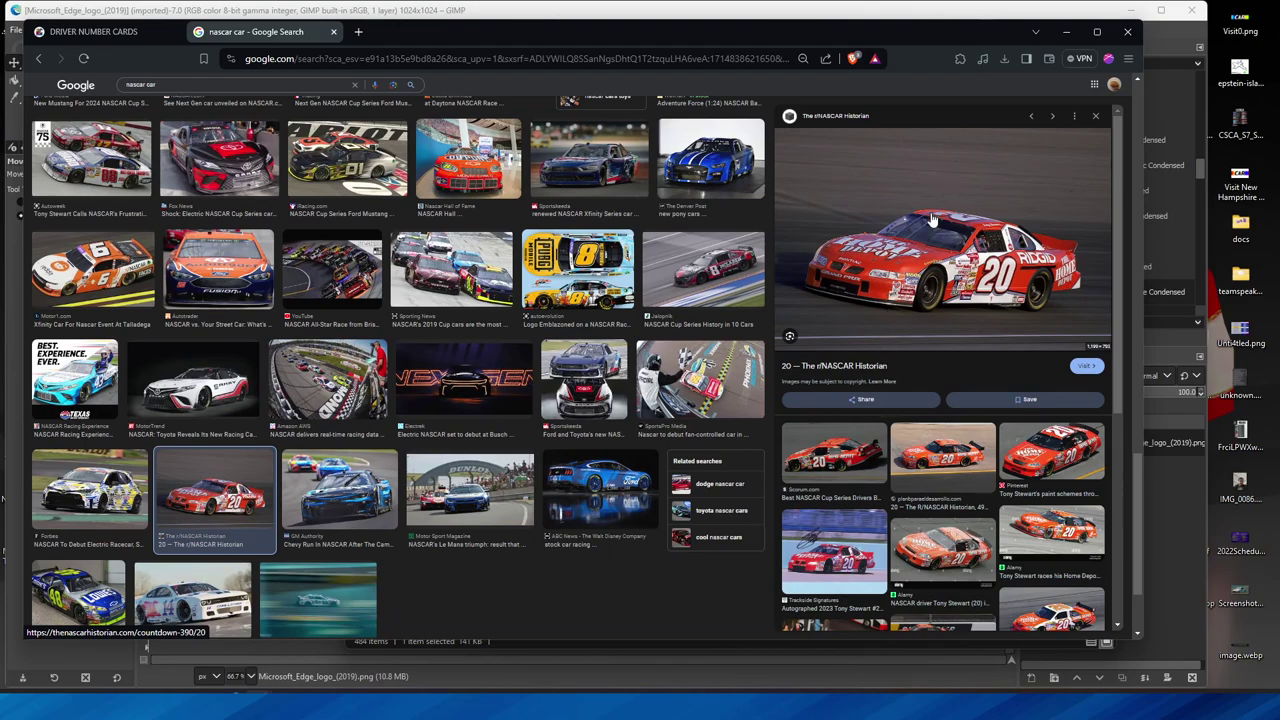
pyautogui.rightClick(953, 256)
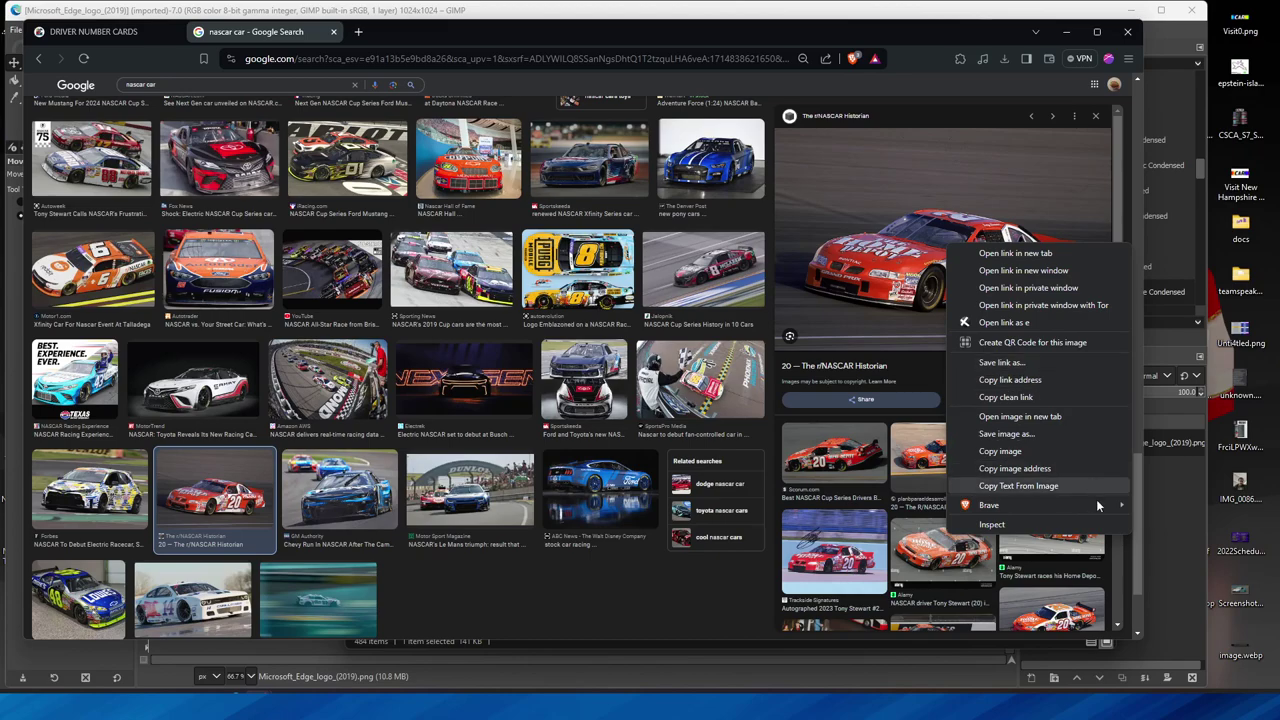
pyautogui.click(888, 367)
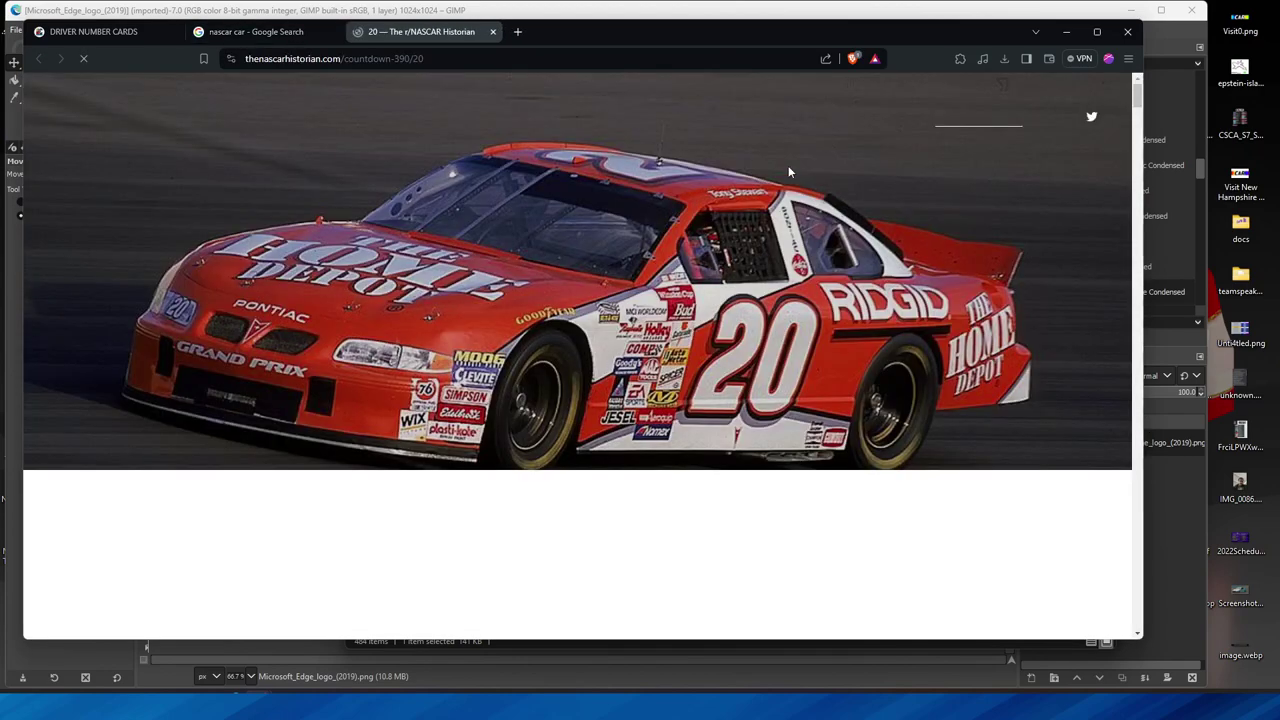
pyautogui.click(493, 32)
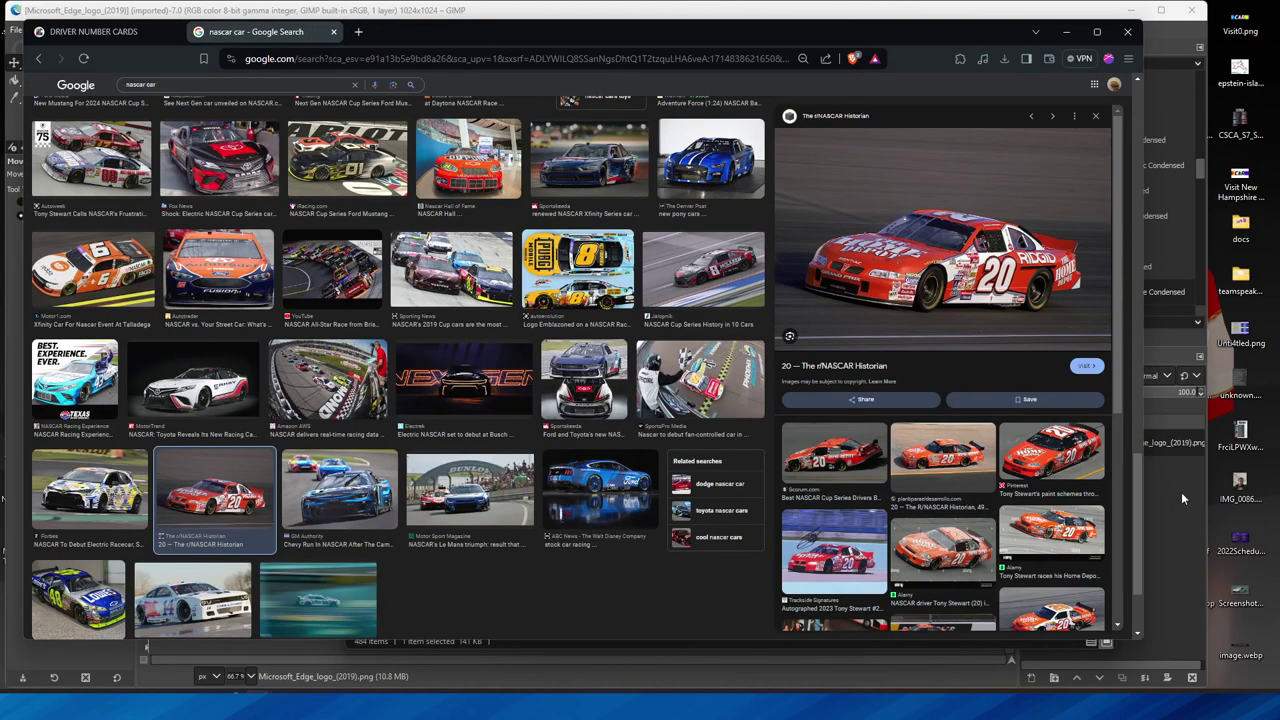
# Open the desktop photo GettyImages-495056.jpg in GIMP.
pyautogui.rightClick(1238, 602)
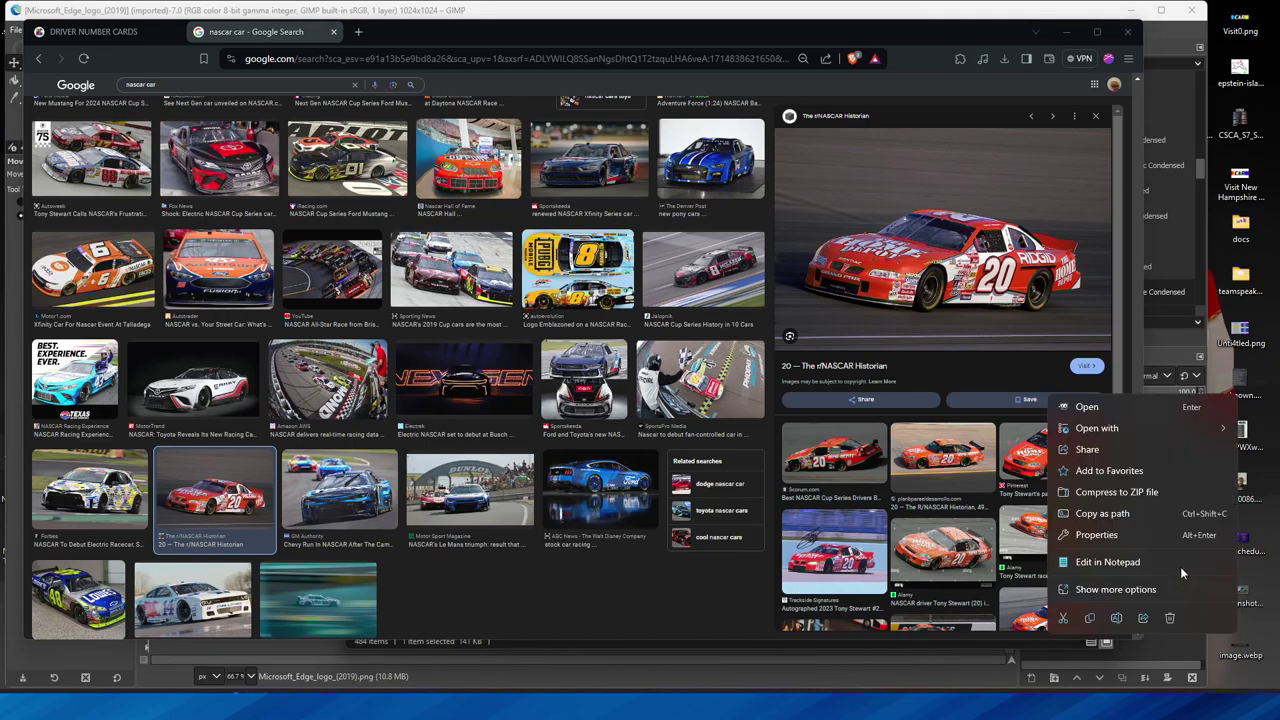
pyautogui.moveTo(1238, 602)
pyautogui.mouseDown()
pyautogui.moveTo(1245, 590)
pyautogui.moveTo(1247, 603)
pyautogui.mouseUp()
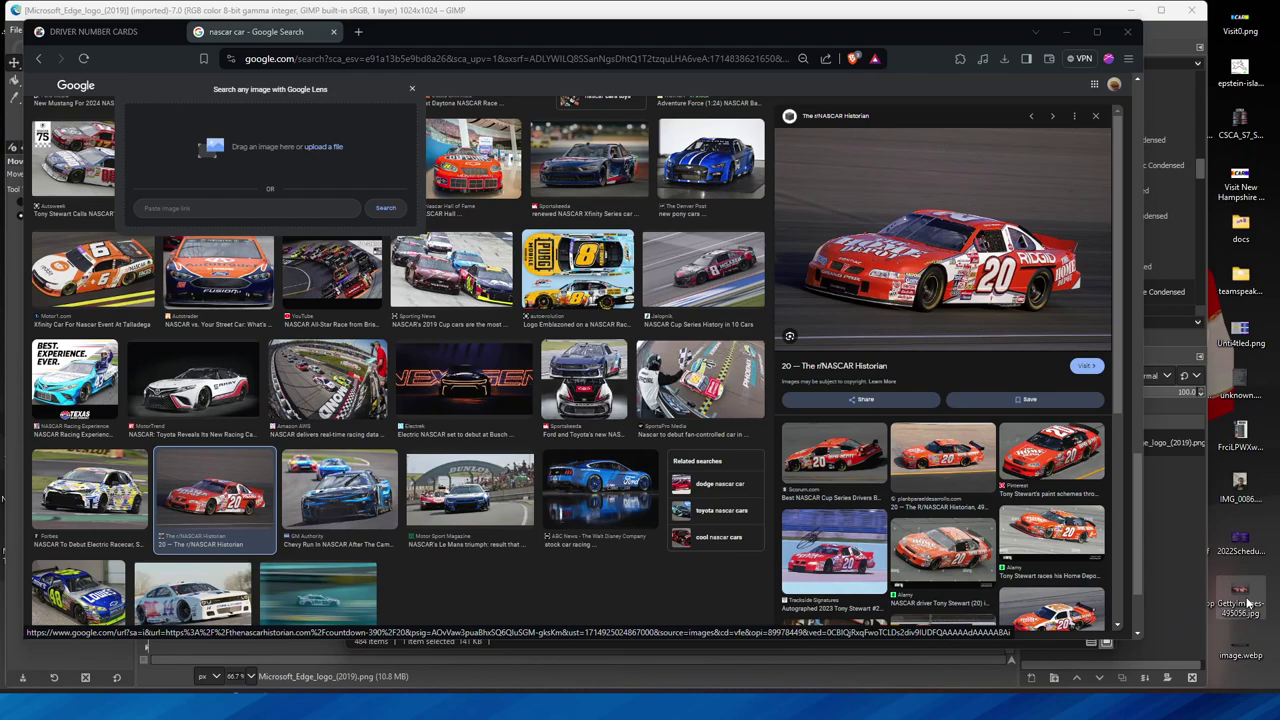
pyautogui.rightClick(1247, 603)
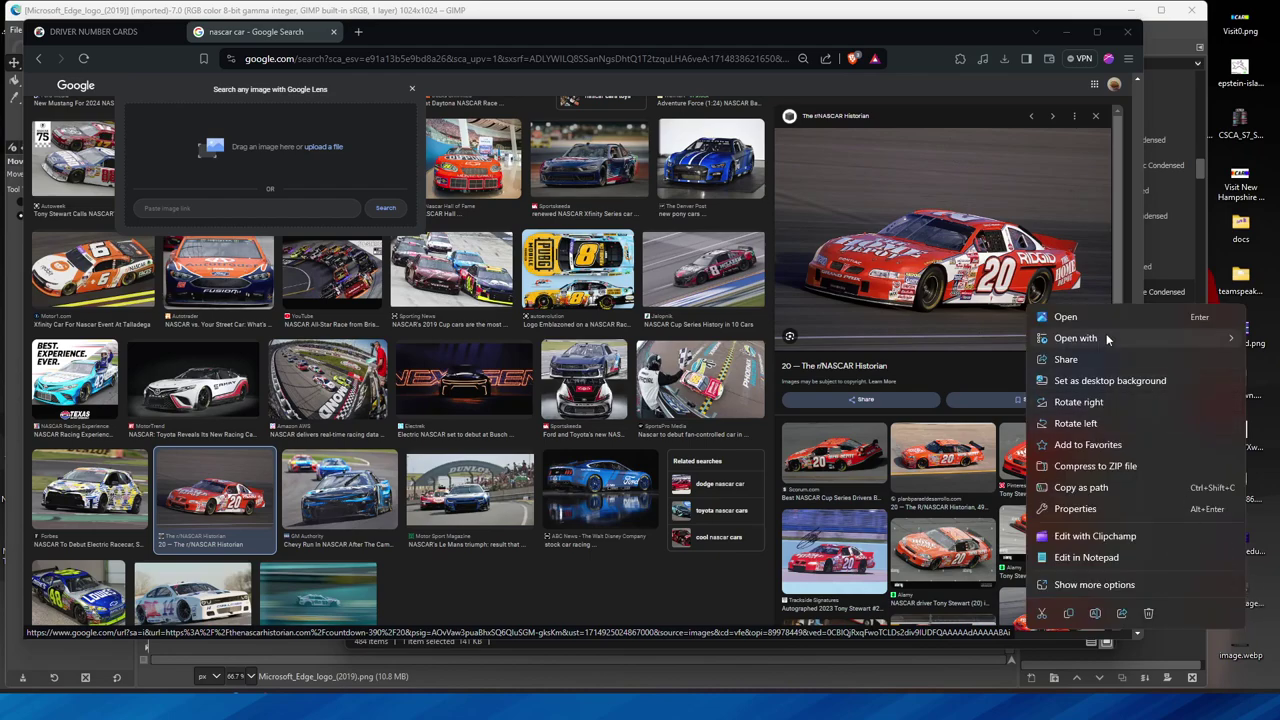
pyautogui.click(955, 335)
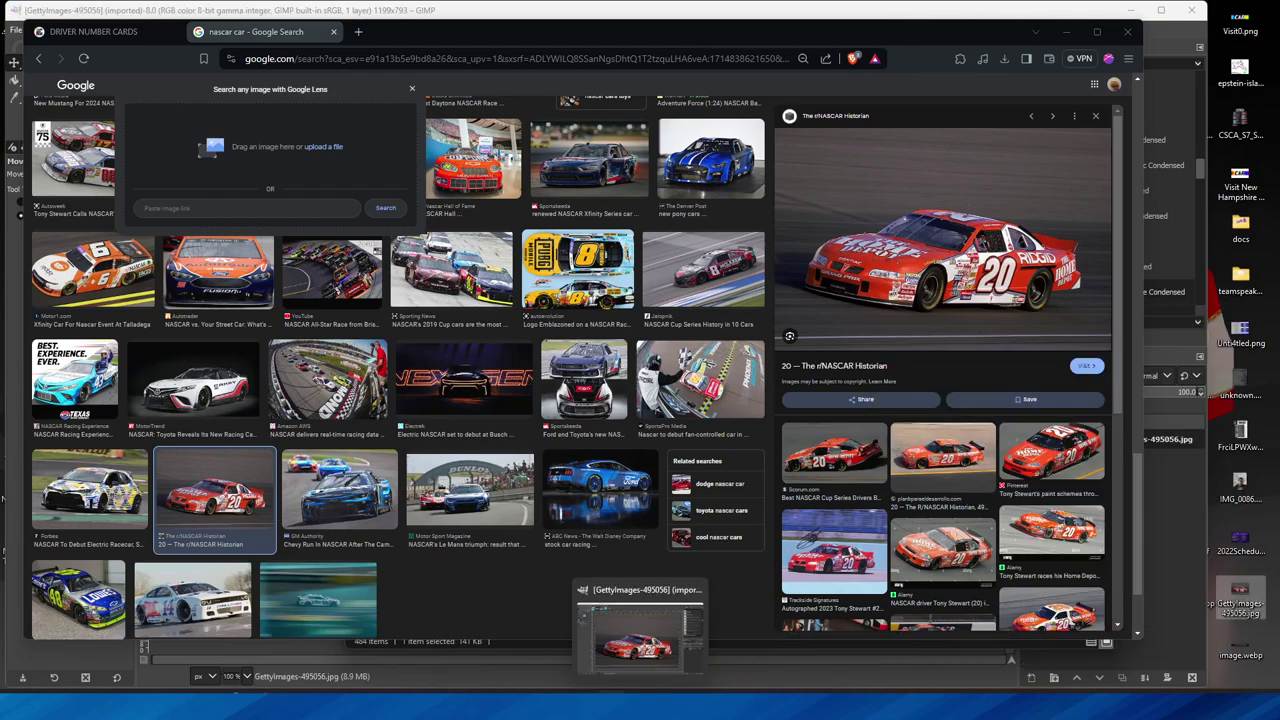
pyautogui.click(640, 635)
pyautogui.click(156, 55)
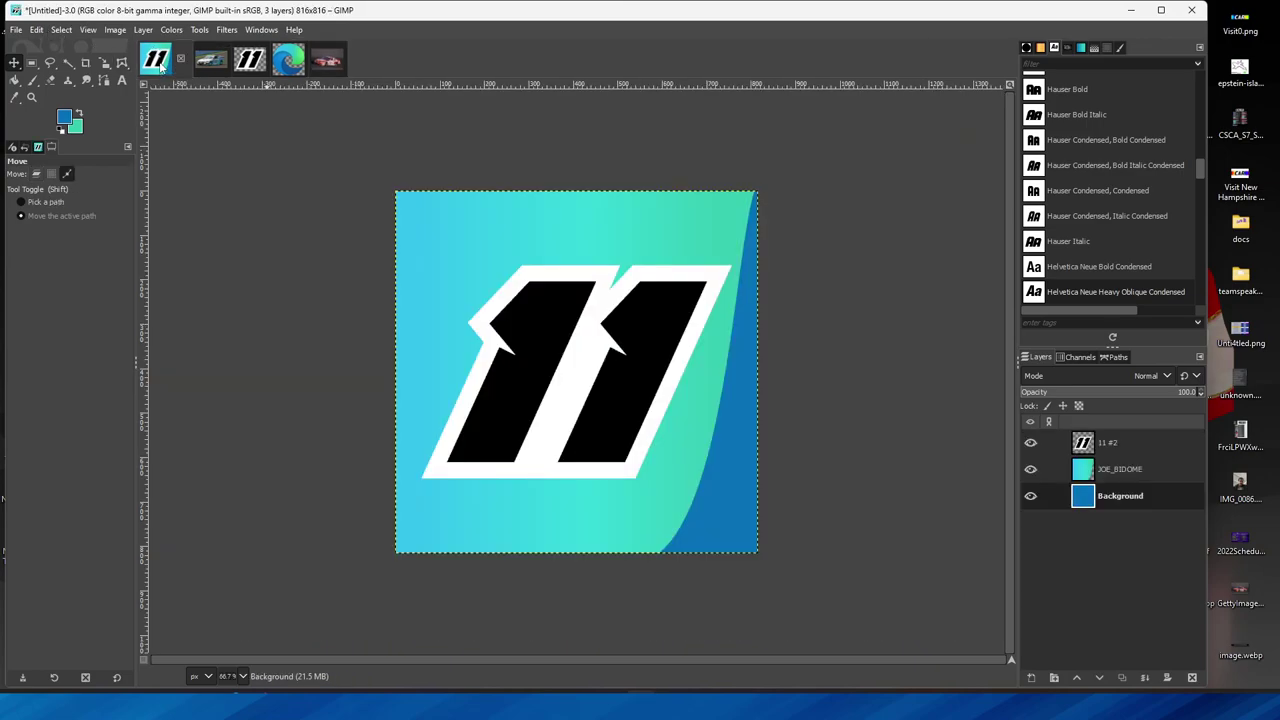
# Duplicate the 11 image, hide and delete its layers, and add an empty JOE_BIDOME layer.
pyautogui.hotkey('ctrl', 'd')
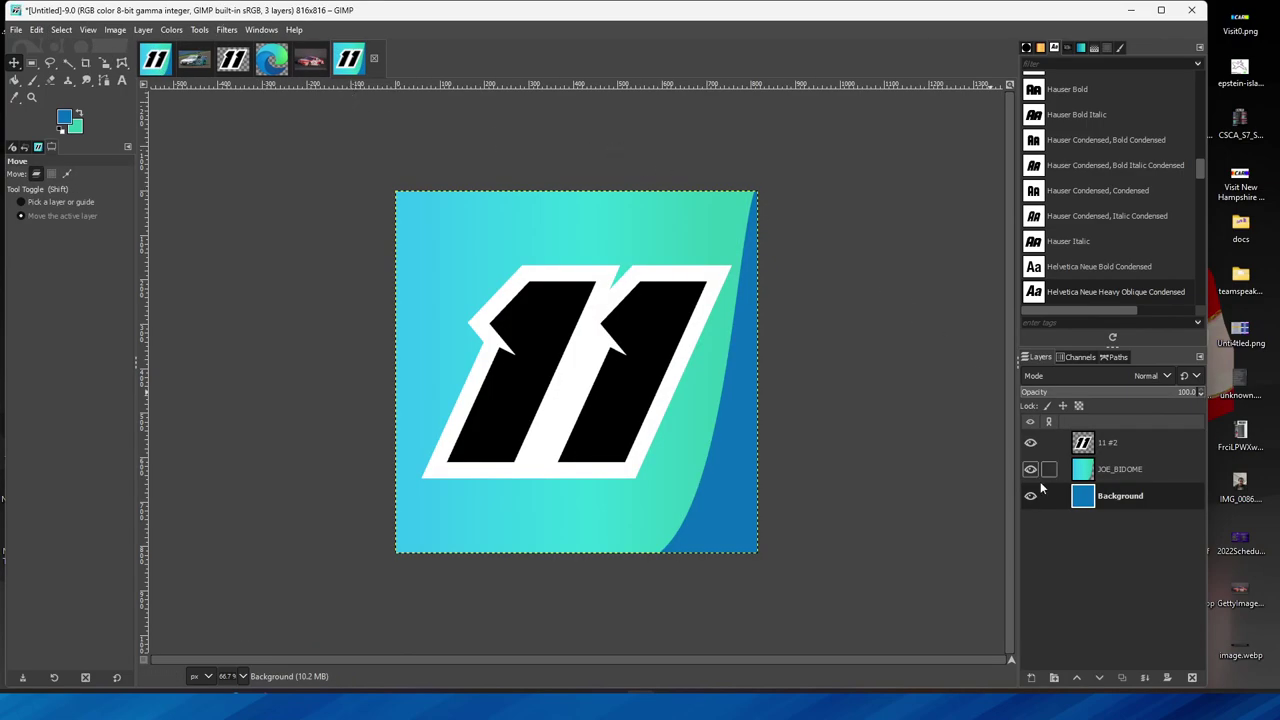
pyautogui.click(1031, 497)
pyautogui.click(1030, 469)
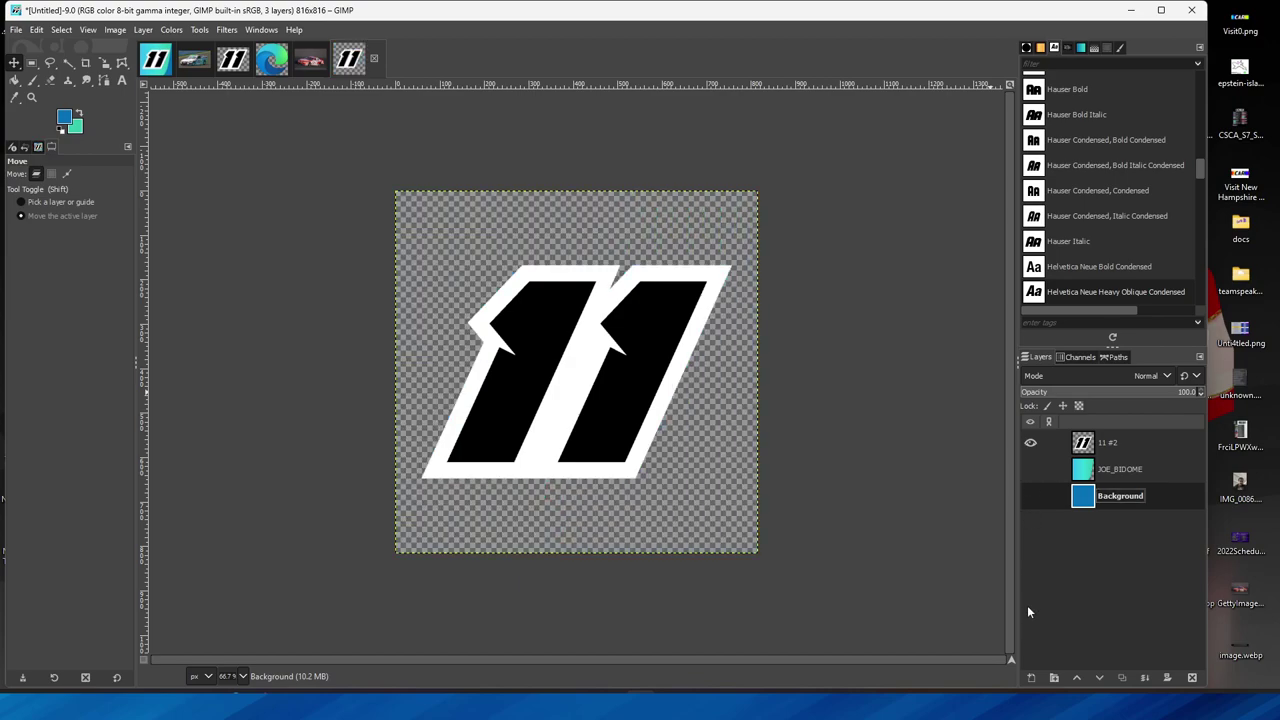
pyautogui.click(1029, 442)
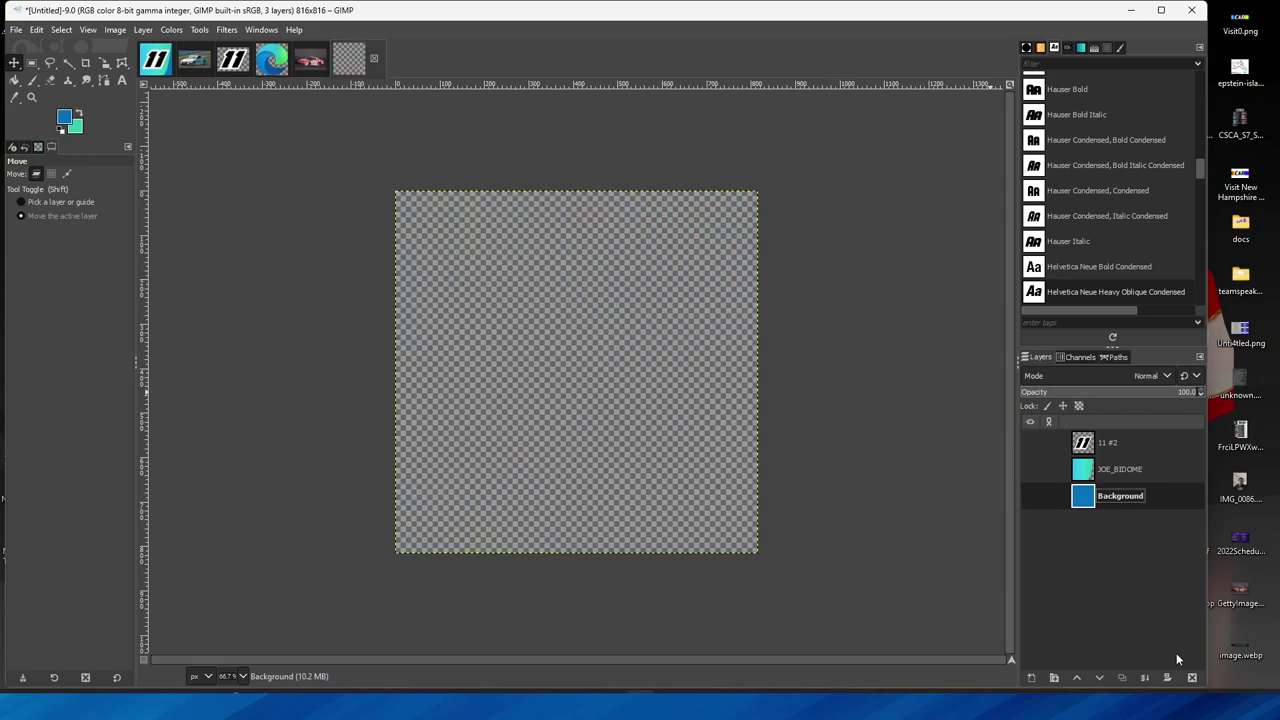
pyautogui.click(1190, 678)
pyautogui.click(1190, 678)
pyautogui.click(1190, 678)
pyautogui.click(1031, 678)
pyautogui.click(1152, 664)
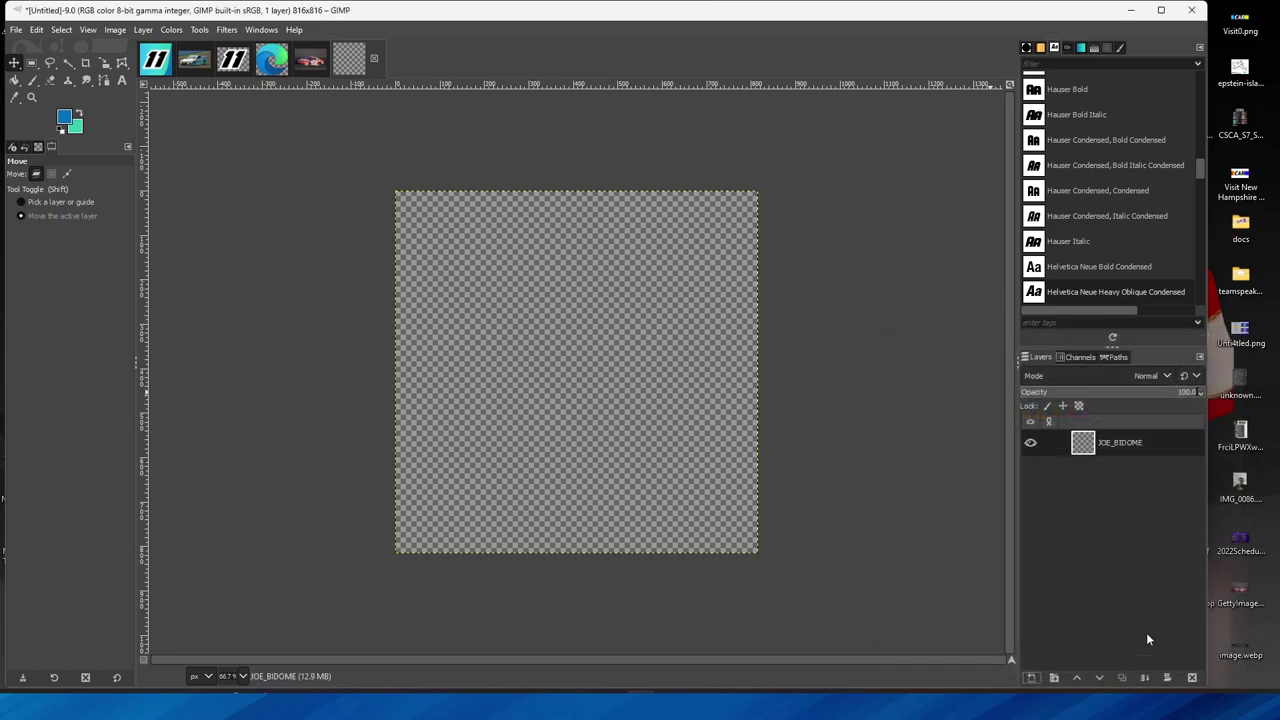
# Sample the Home Depot orange as the foreground colour and close the Edge logo image.
pyautogui.click(310, 60)
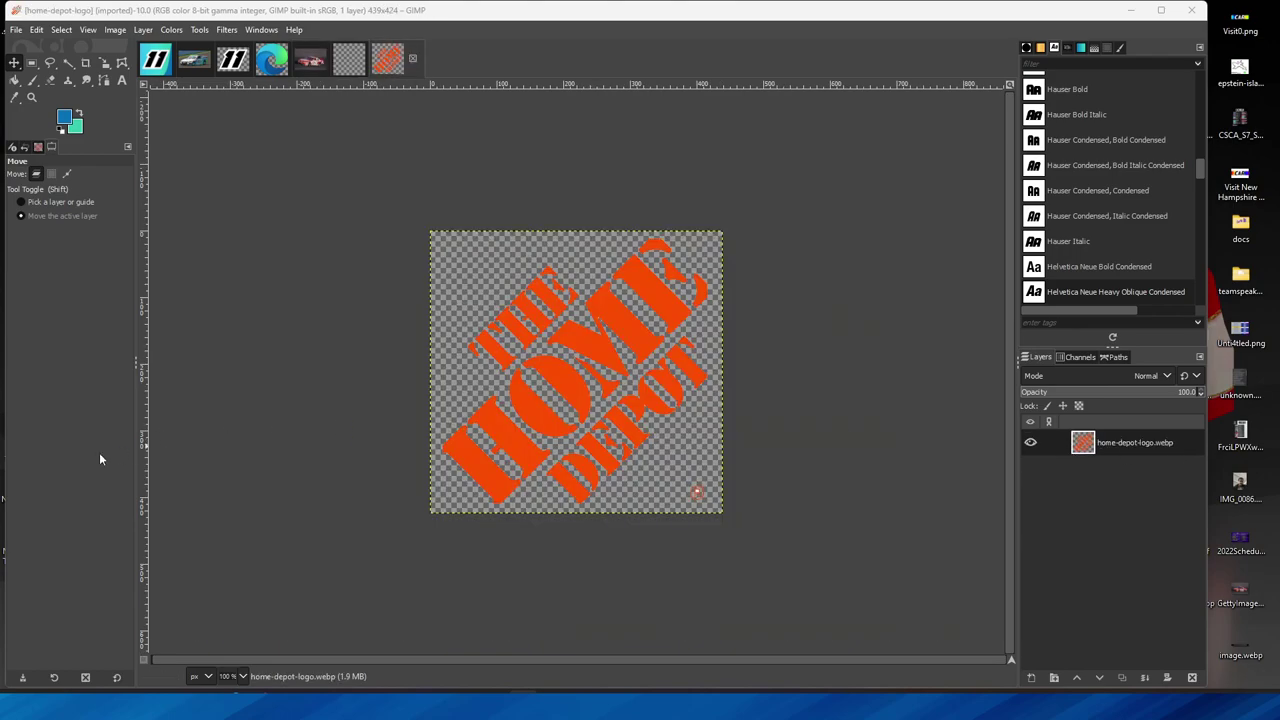
pyautogui.click(17, 97)
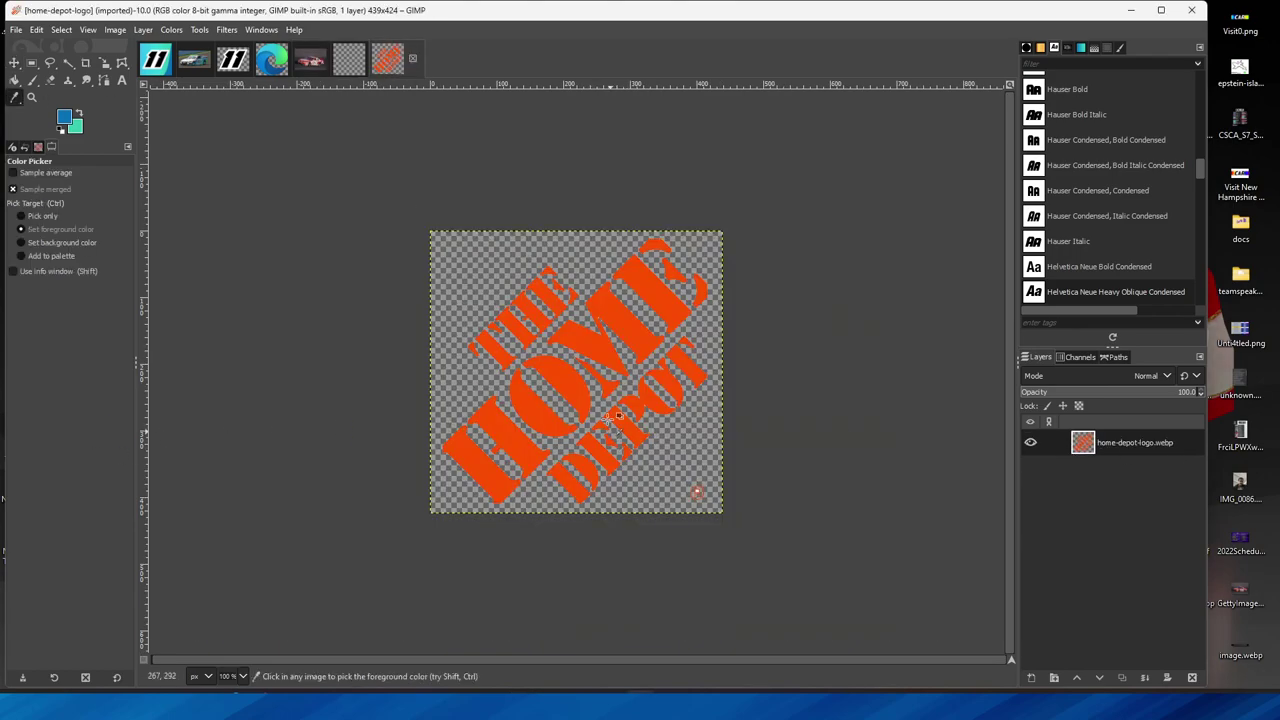
pyautogui.click(573, 386)
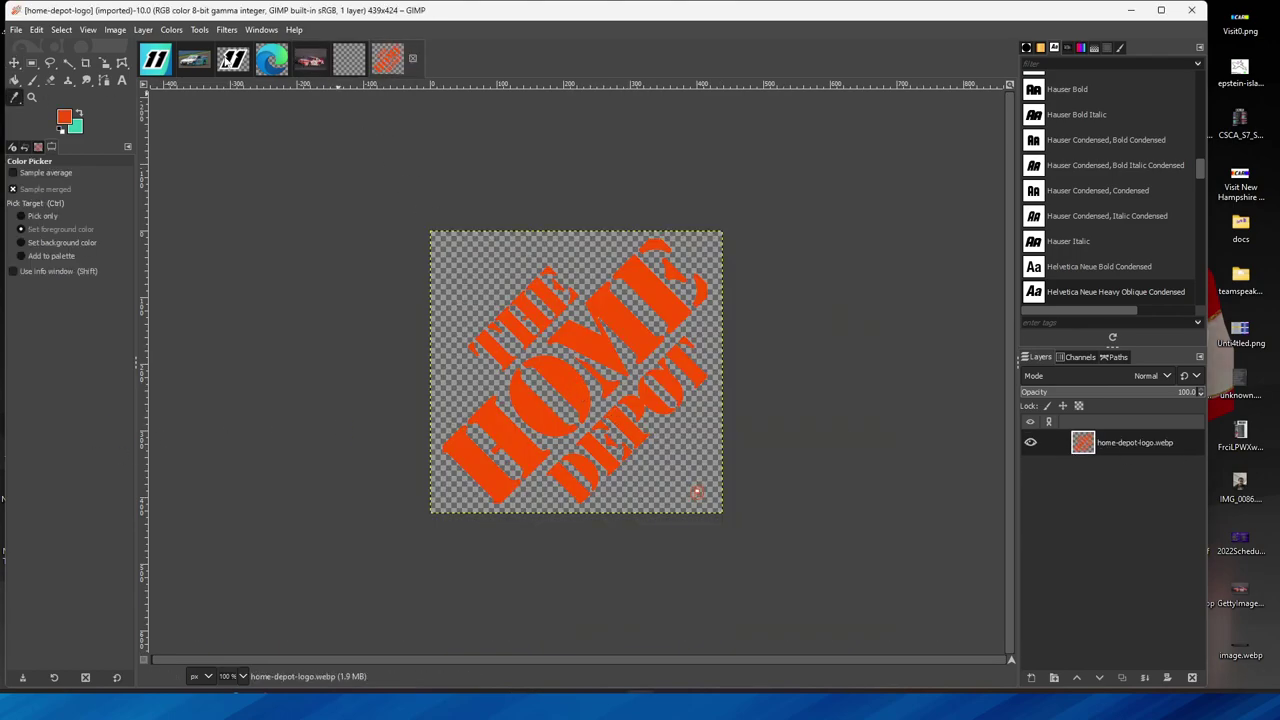
pyautogui.click(270, 60)
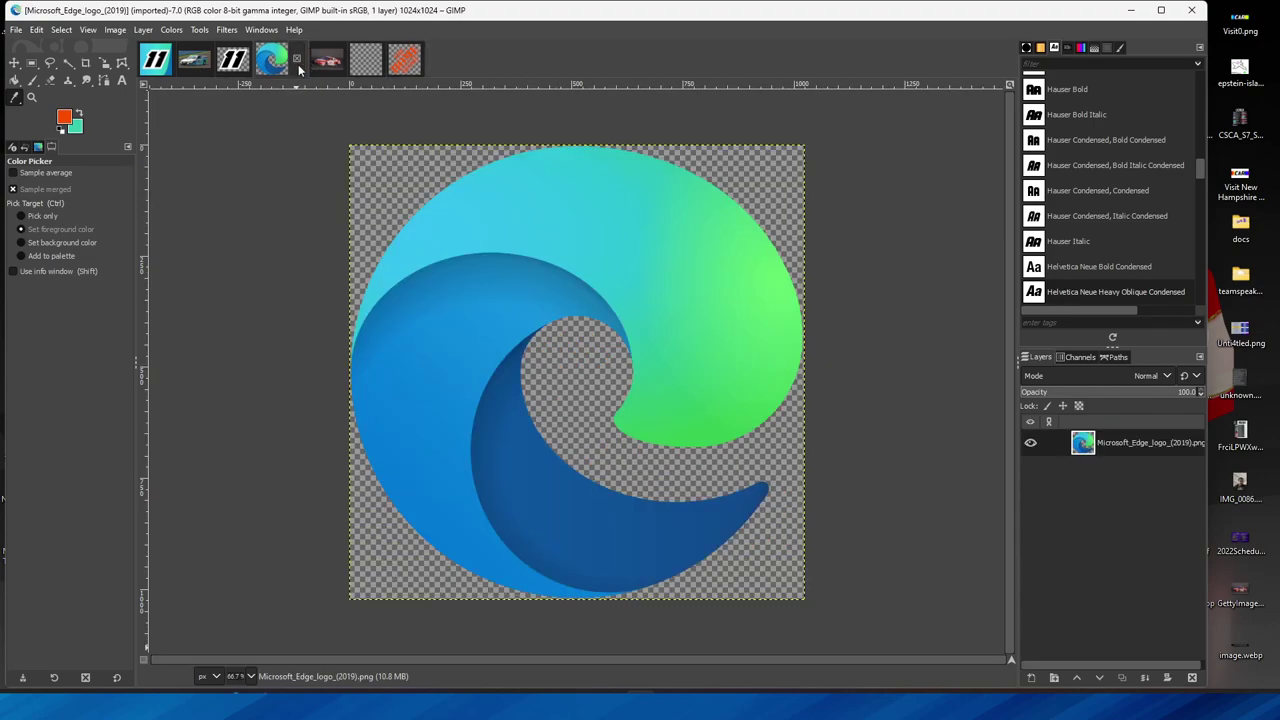
pyautogui.click(296, 58)
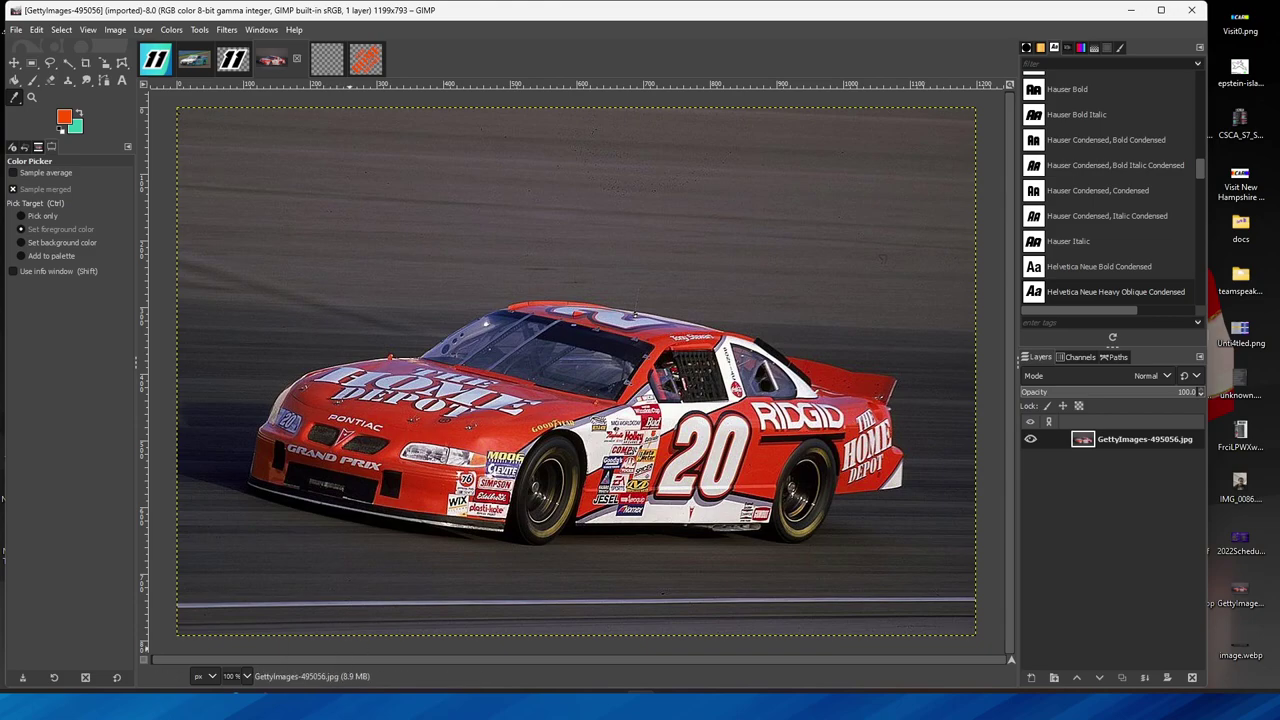
pyautogui.moveTo(335, 650)
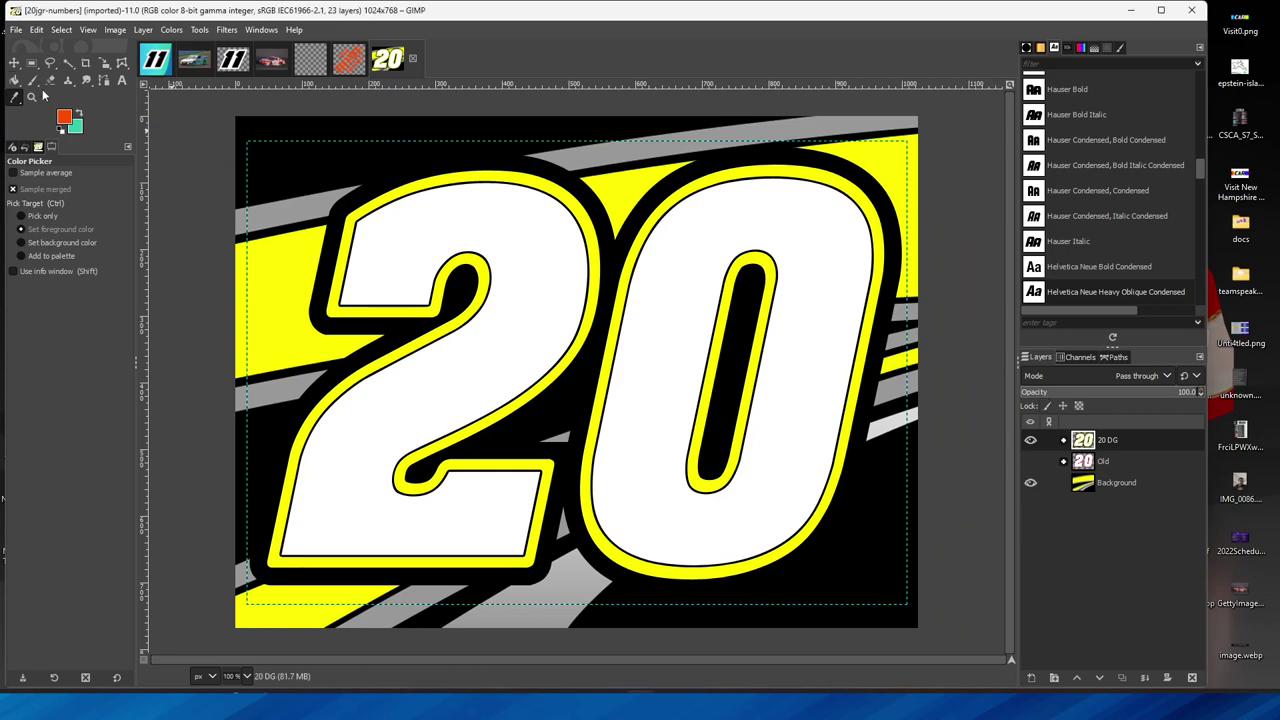
# Toggle the 20 DG group's visibility and cancel rescaling the Background layer.
pyautogui.click(14, 62)
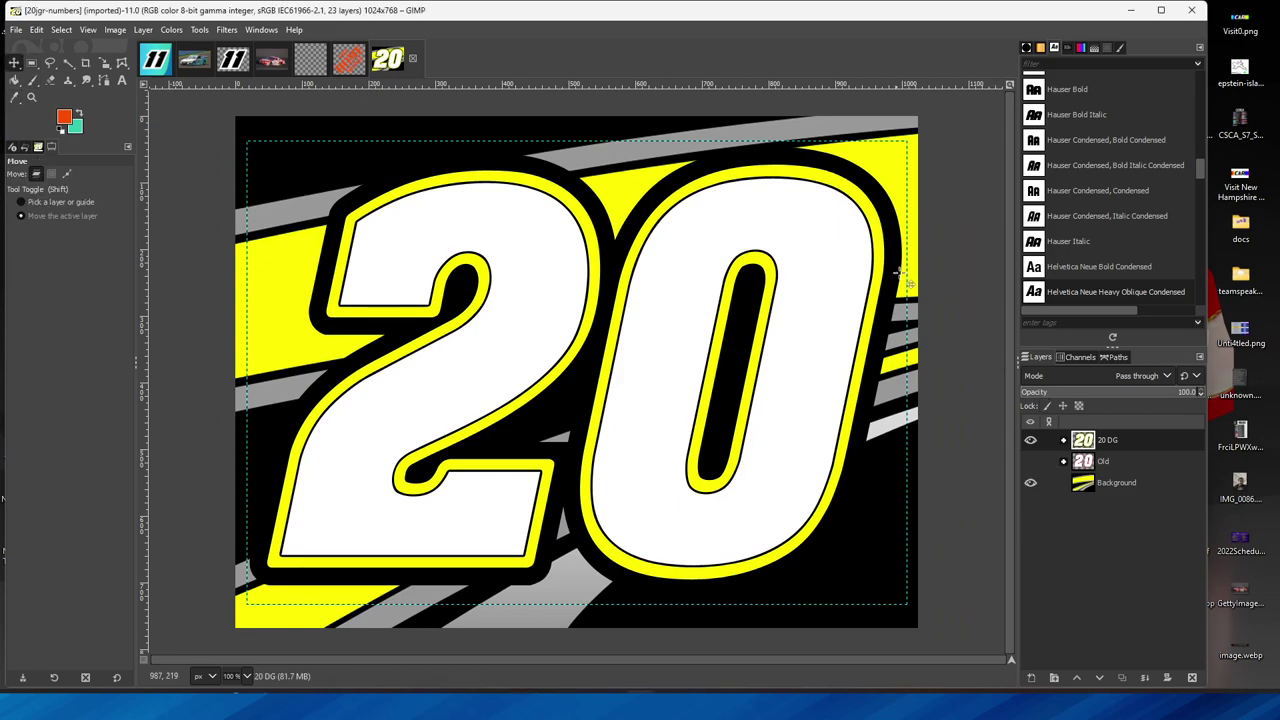
pyautogui.click(1033, 440)
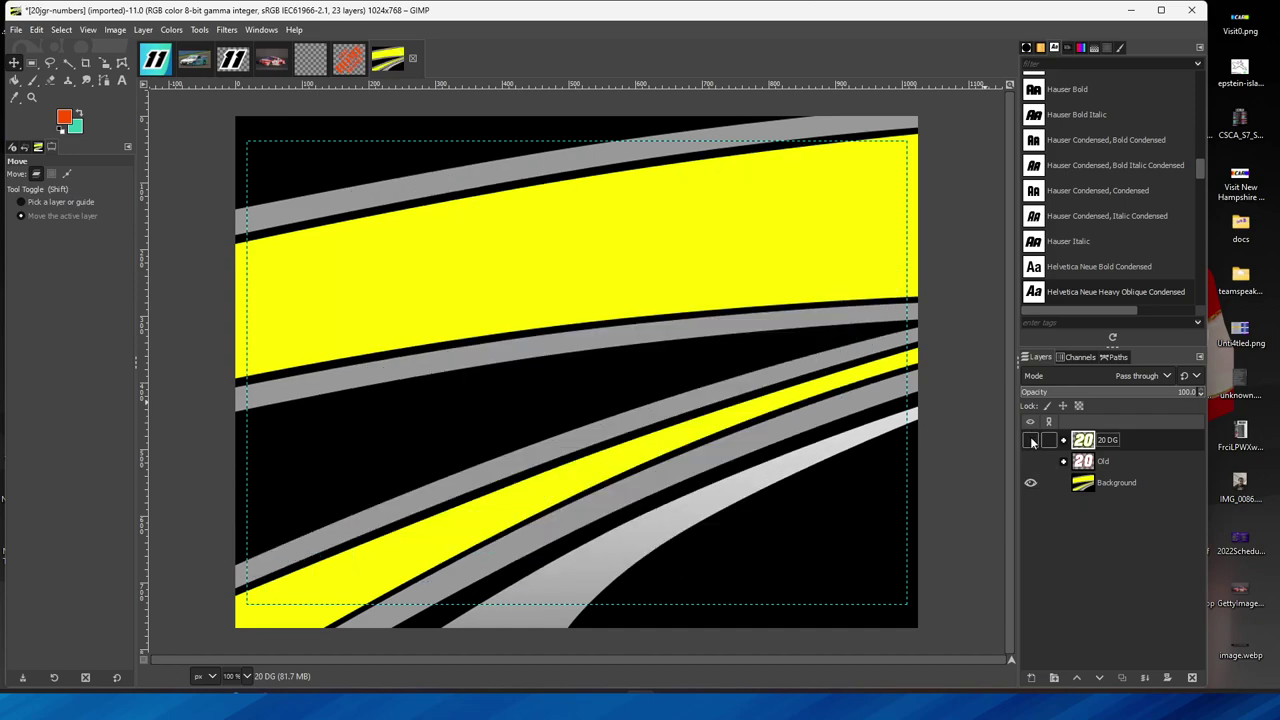
pyautogui.click(1031, 441)
pyautogui.rightClick(1123, 483)
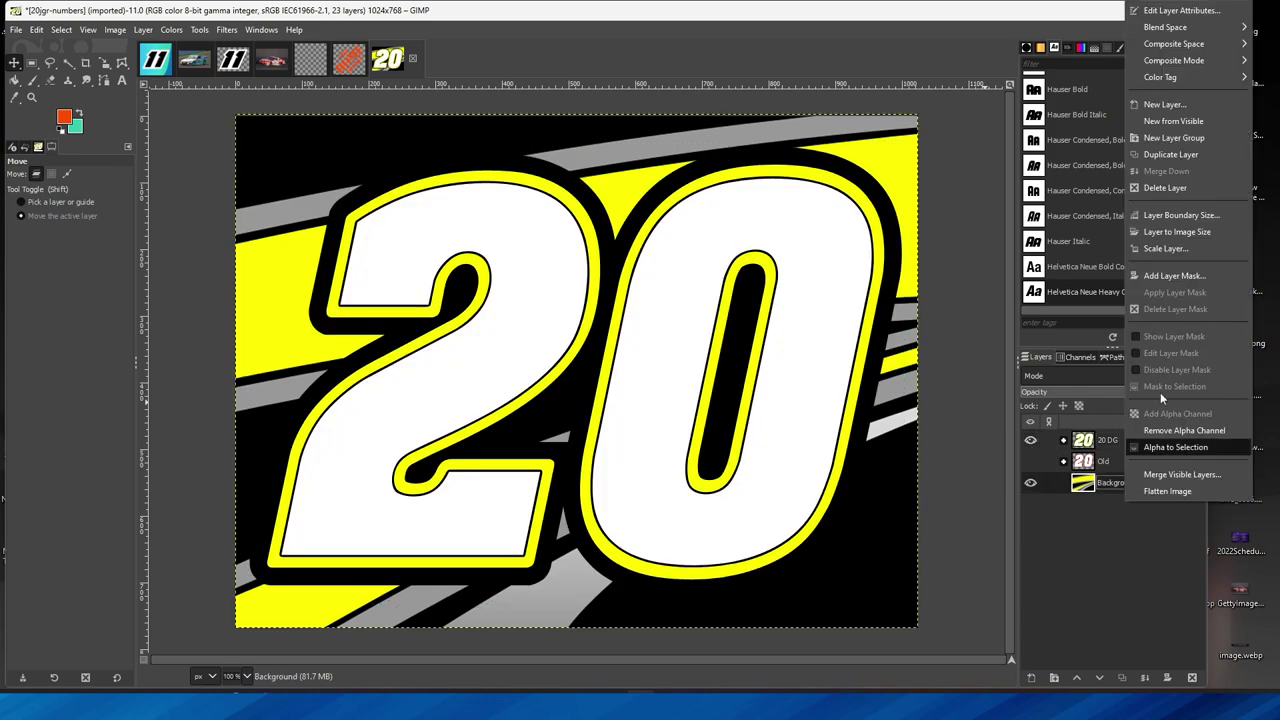
pyautogui.click(1143, 250)
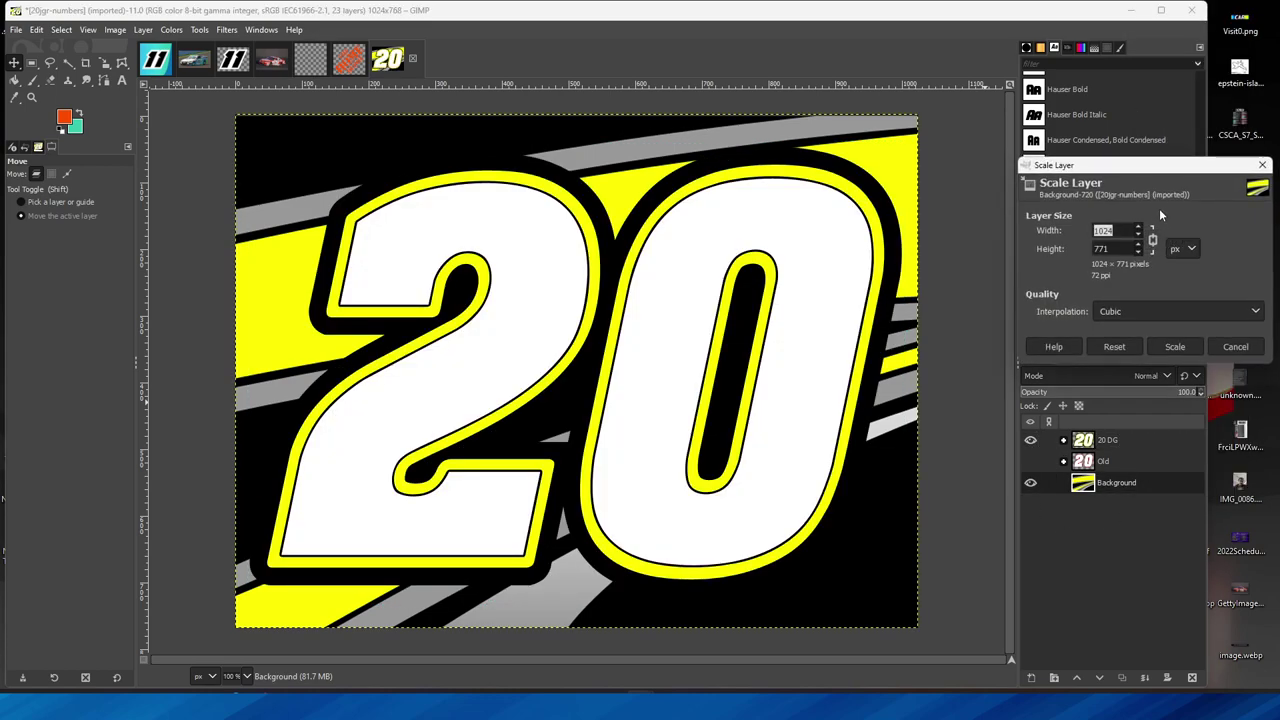
pyautogui.click(1261, 166)
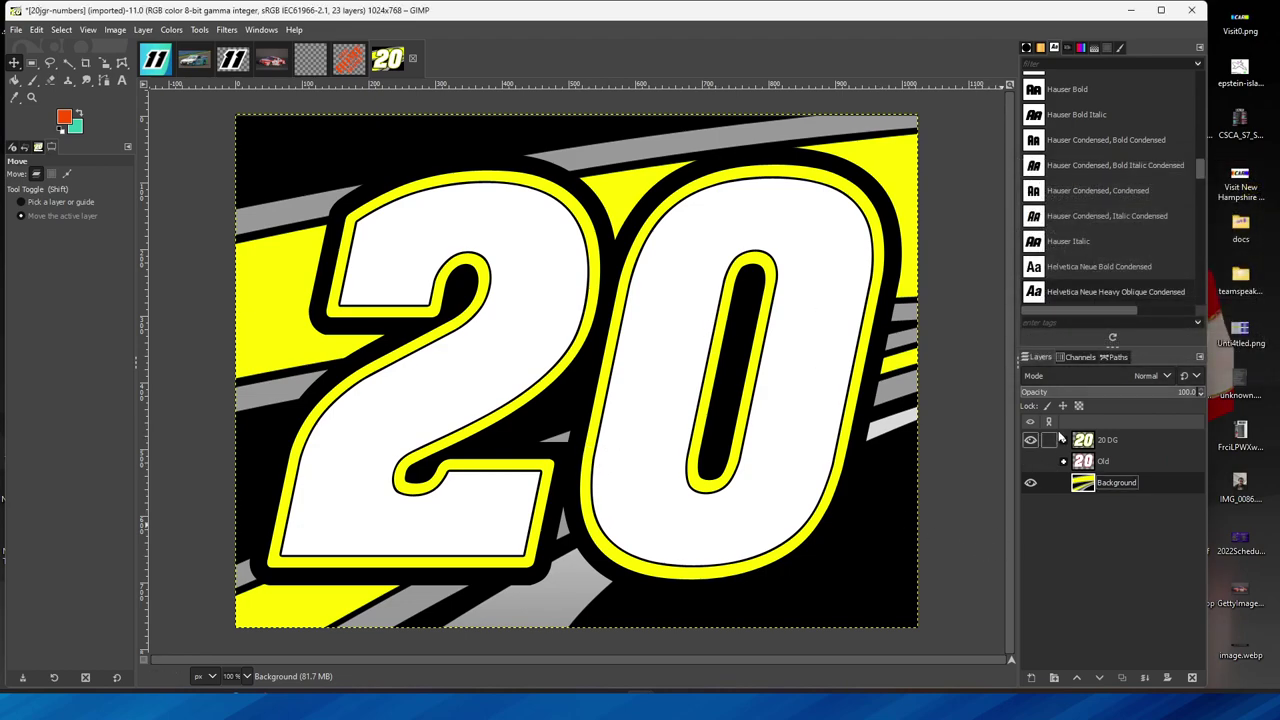
# Bucket-fill the 2 and 0 outlines on layer 20 #8 with orange and hide the Background.
pyautogui.click(1063, 440)
pyautogui.click(1074, 461)
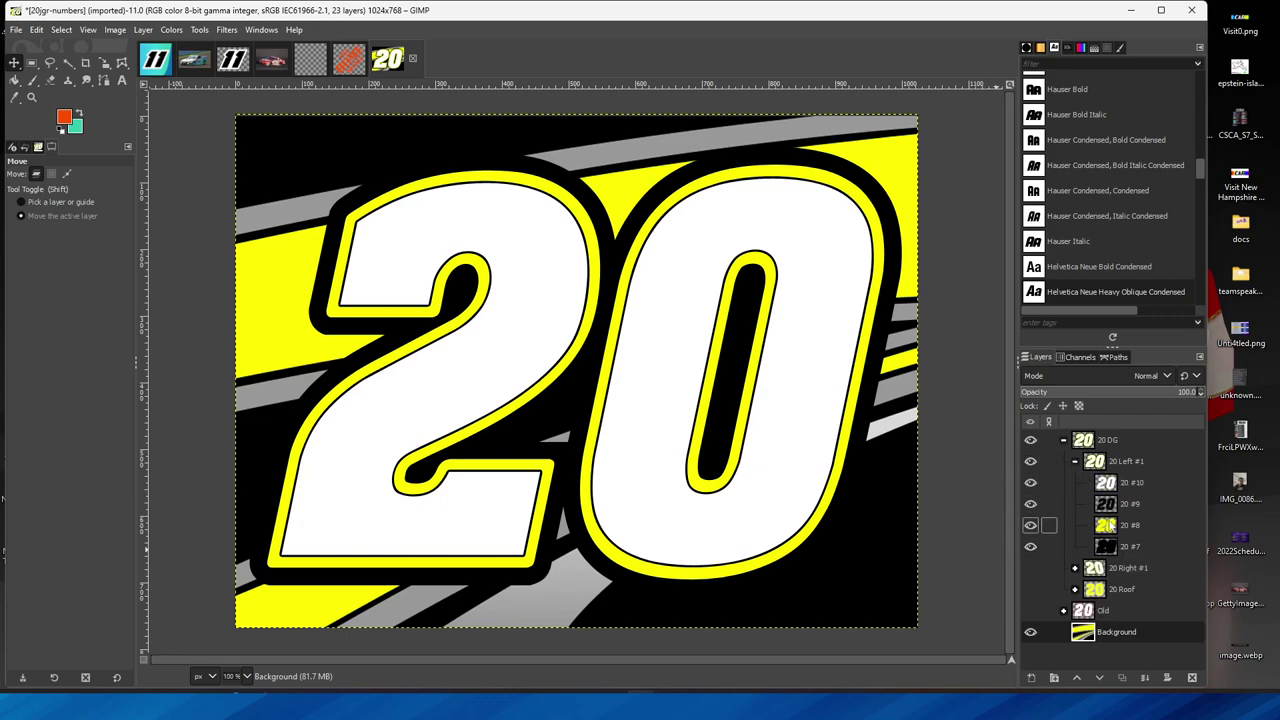
pyautogui.click(1128, 525)
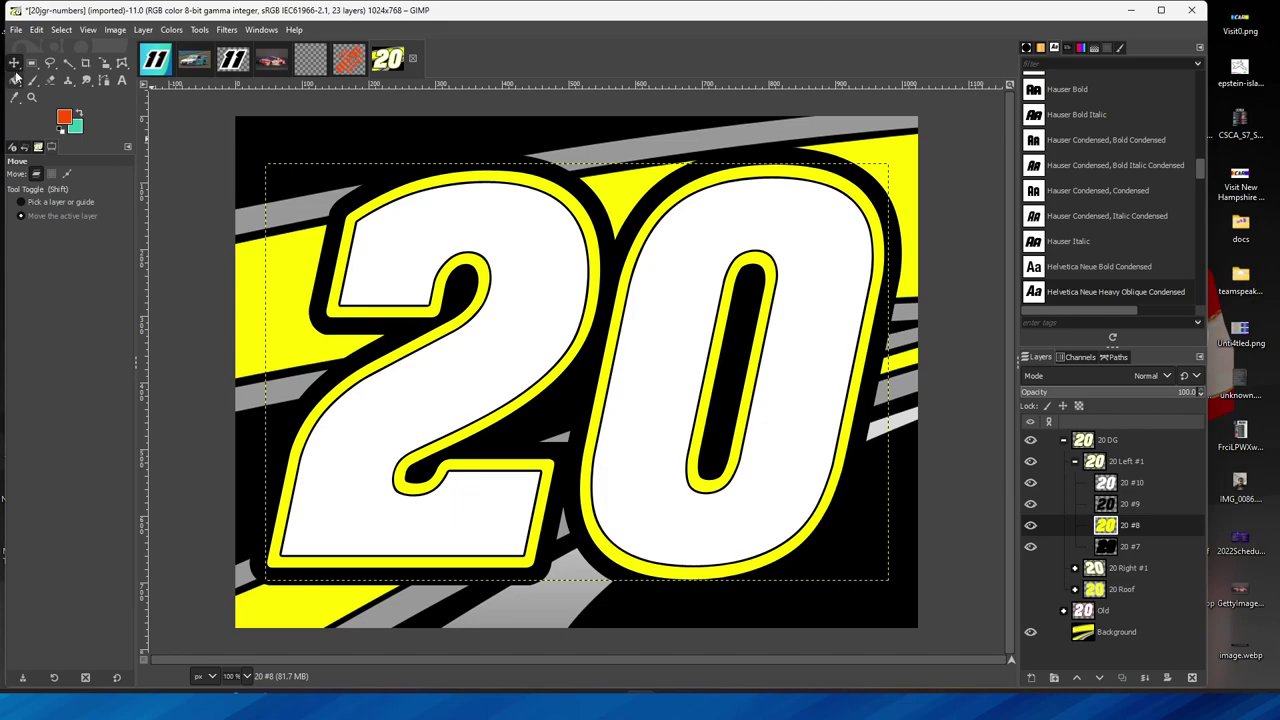
pyautogui.click(14, 80)
pyautogui.click(470, 180)
pyautogui.click(712, 340)
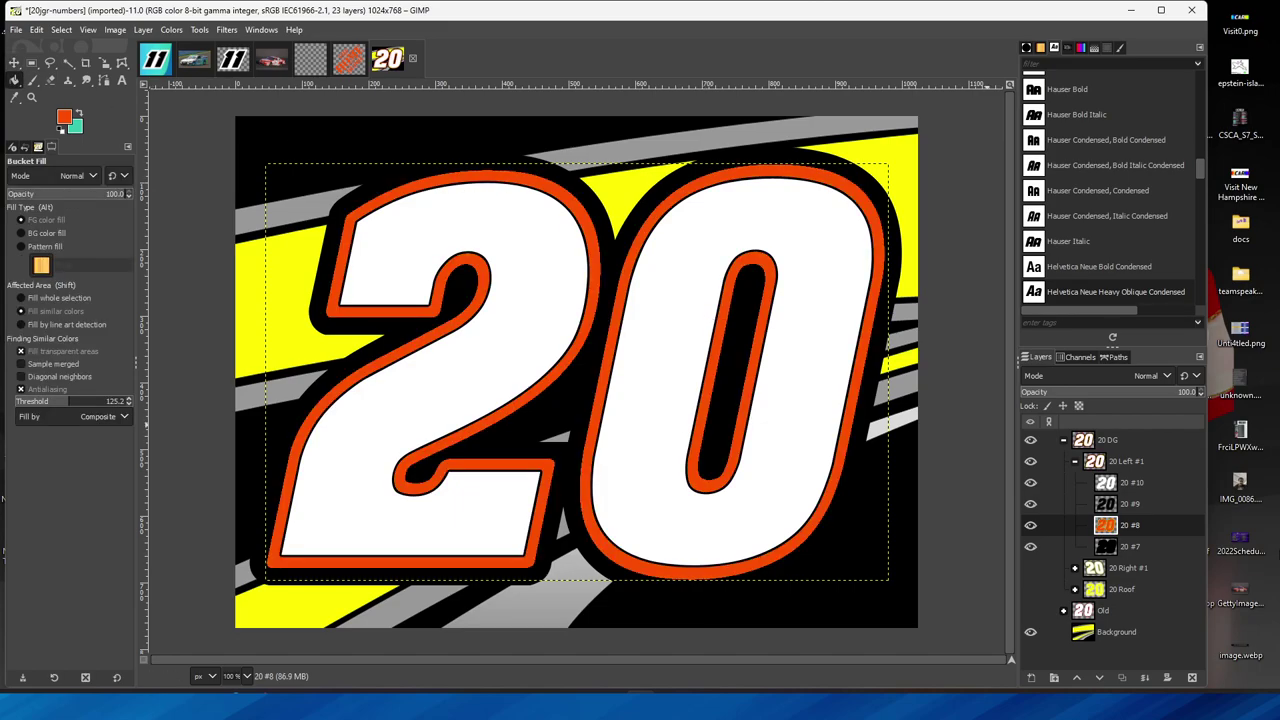
pyautogui.click(1030, 631)
pyautogui.click(272, 61)
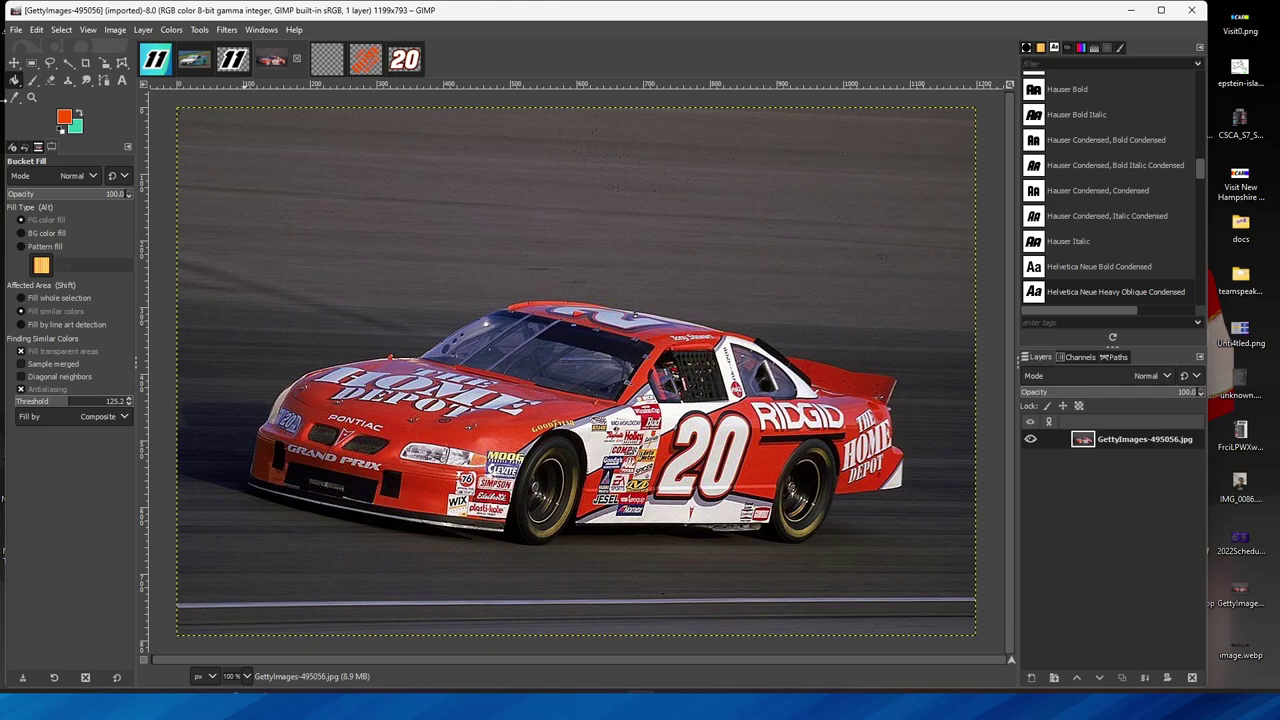
# Fill the blank card's JOE_BIDOME layer with white and bring the 20 art back up.
pyautogui.click(334, 60)
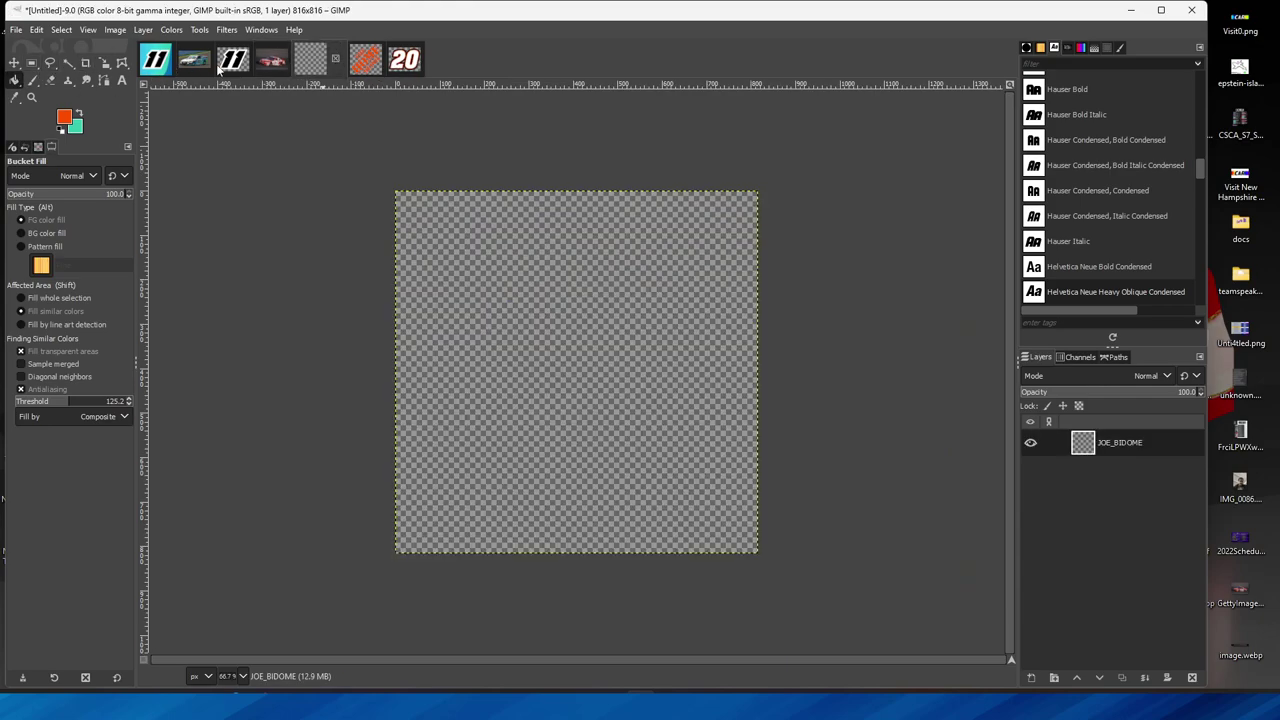
pyautogui.click(60, 132)
pyautogui.click(79, 116)
pyautogui.click(640, 366)
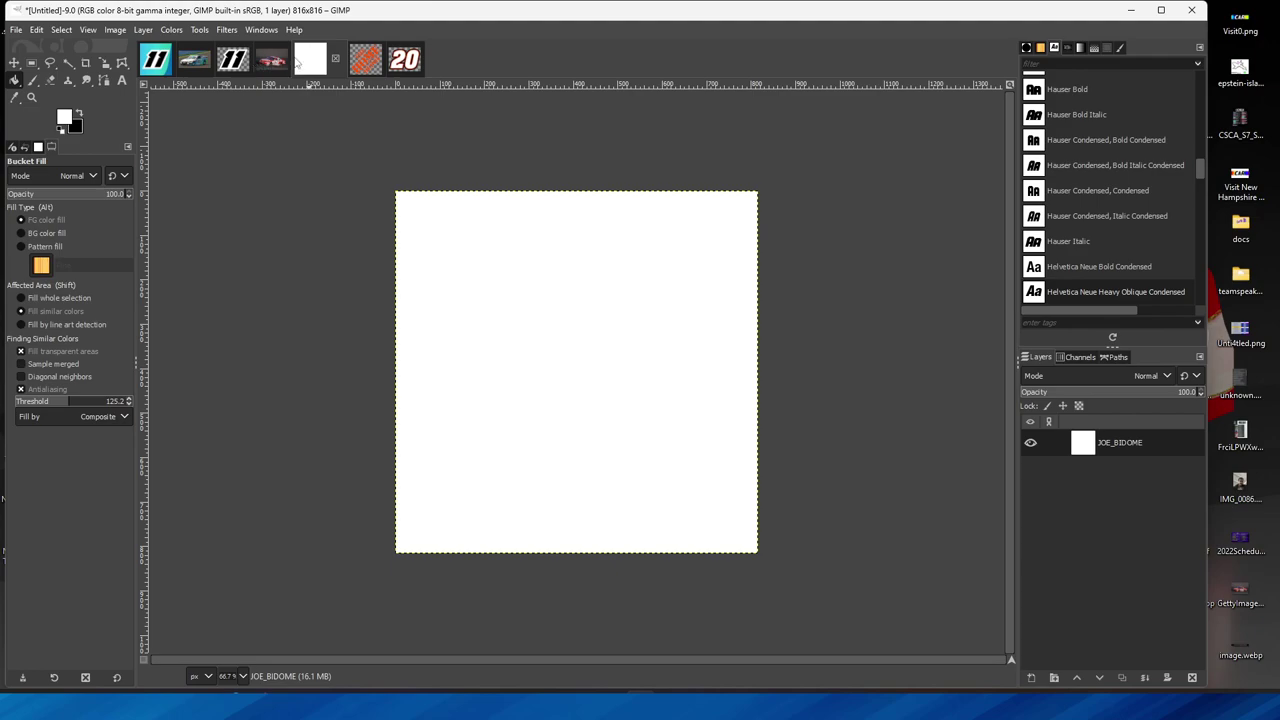
pyautogui.click(402, 64)
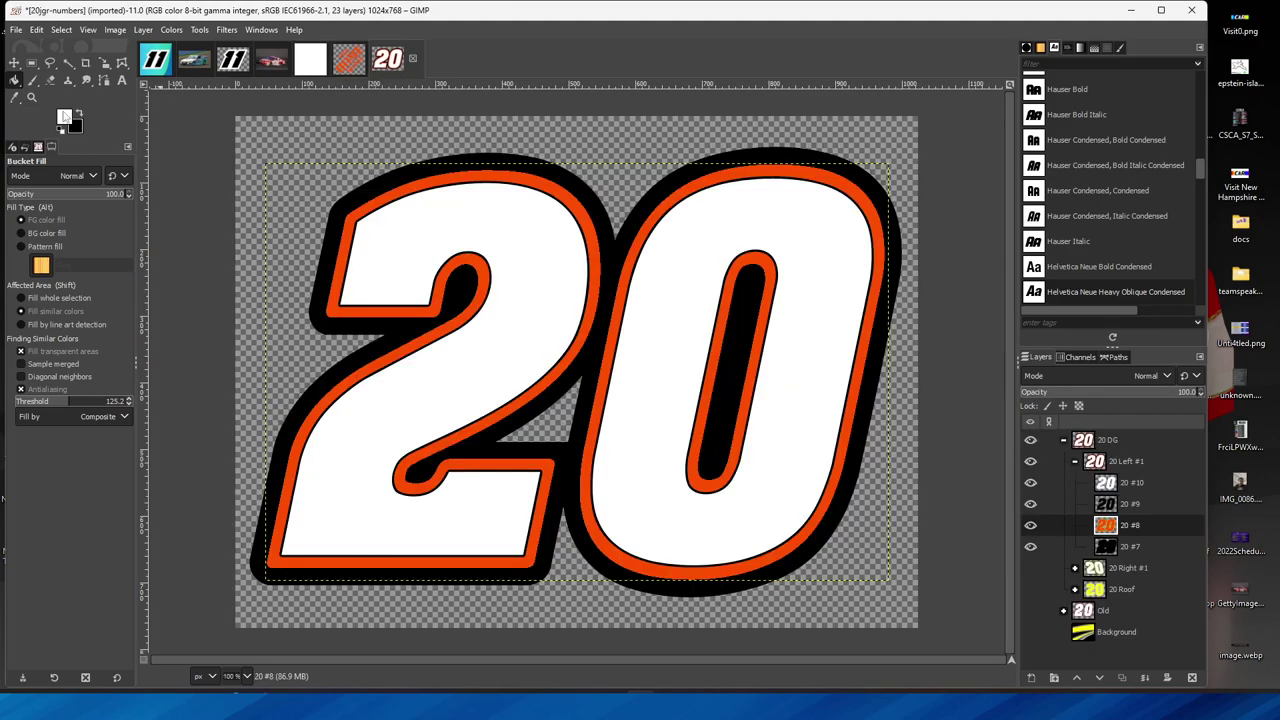
pyautogui.click(14, 97)
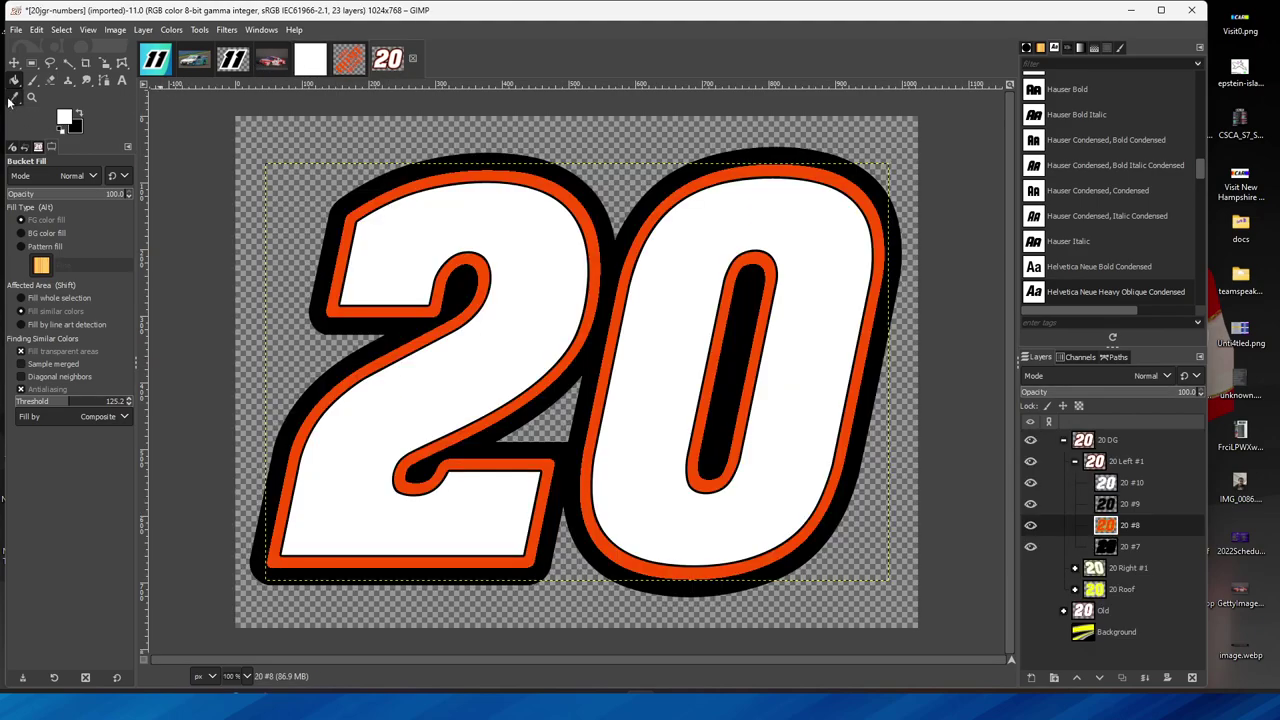
# Sample the orange from the 20's outline as the foreground colour.
pyautogui.click(379, 197)
pyautogui.click(262, 60)
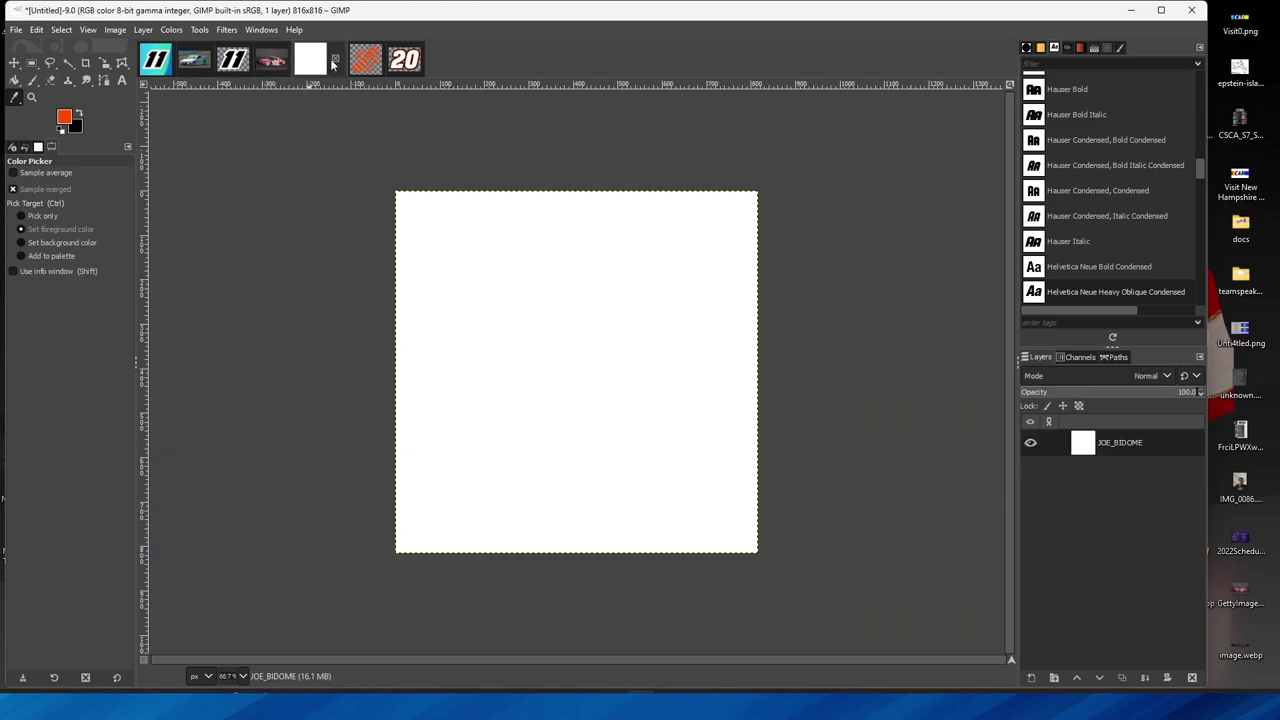
pyautogui.click(327, 60)
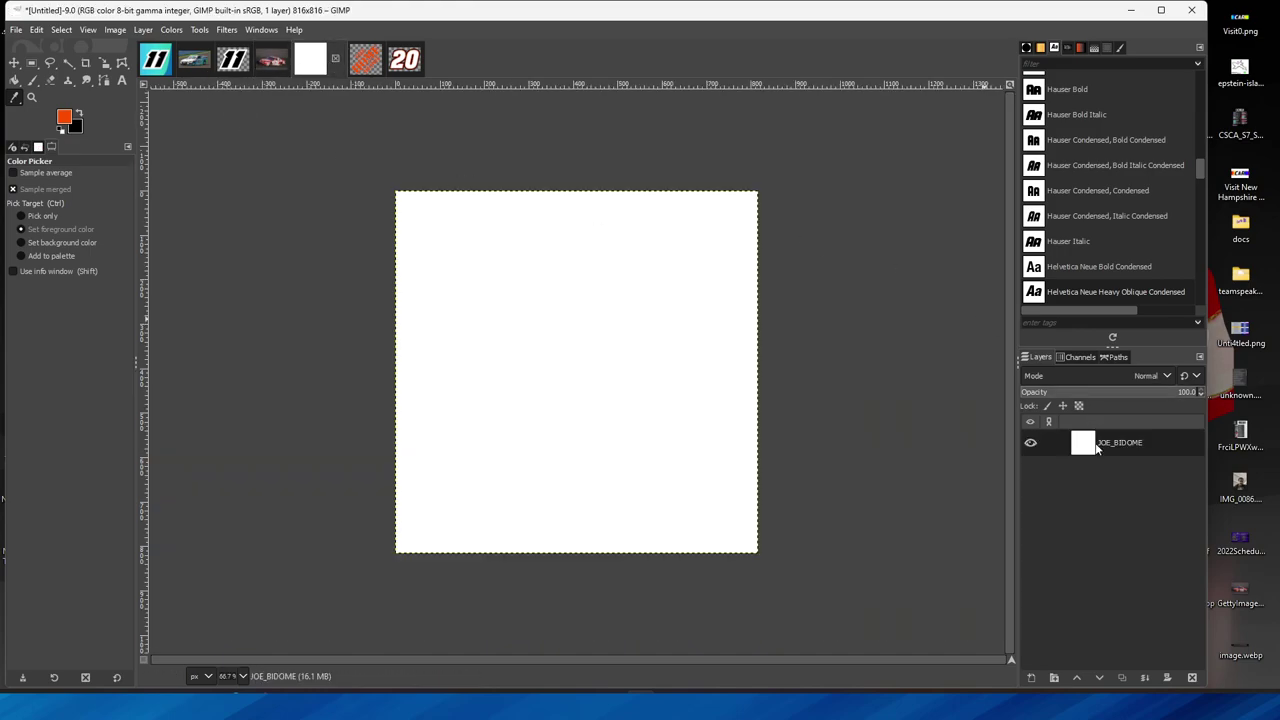
# Add layer JOE_BIDOME #1 to the white card and place the first path anchor at lower left.
pyautogui.click(1031, 678)
pyautogui.click(1113, 665)
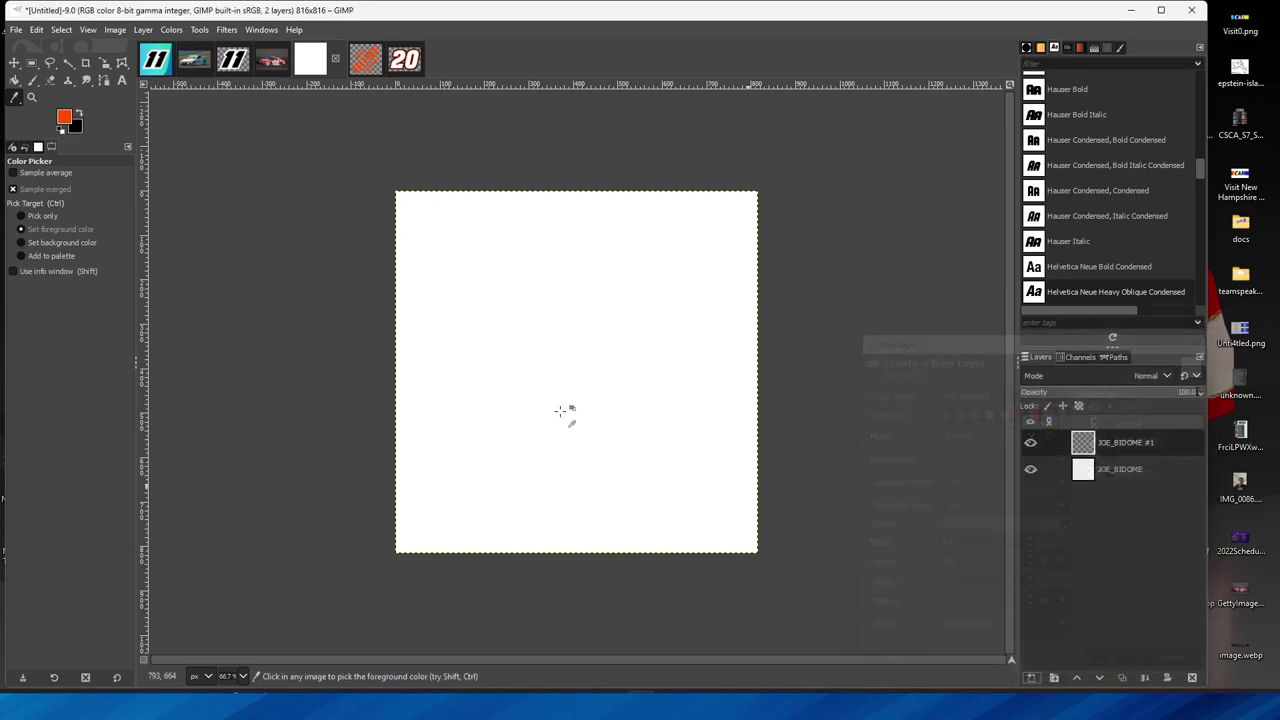
pyautogui.press('b')
pyautogui.click(307, 508)
# Complete a four-anchor path across the card and bend its top and bottom edges into curves.
pyautogui.click(819, 480)
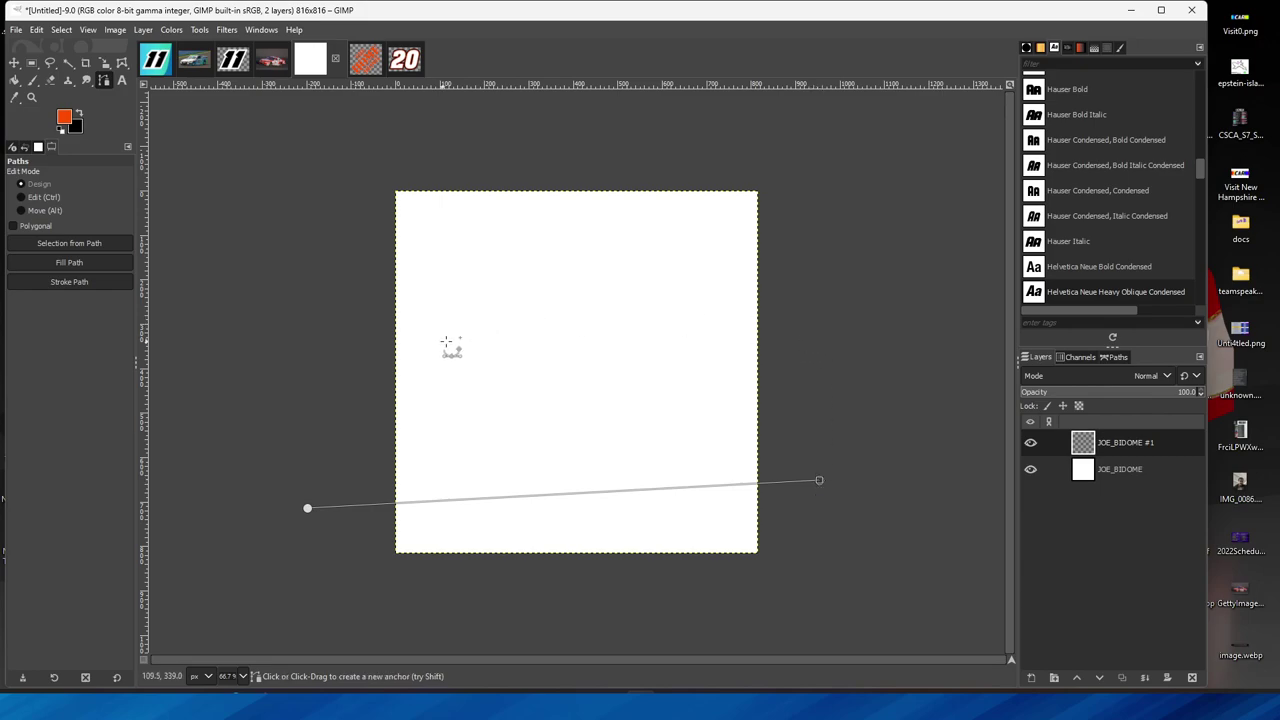
pyautogui.click(307, 507)
pyautogui.click(341, 305)
pyautogui.click(867, 206)
pyautogui.moveTo(572, 494); pyautogui.dragTo(571, 466)
pyautogui.moveTo(815, 449); pyautogui.dragTo(738, 450)
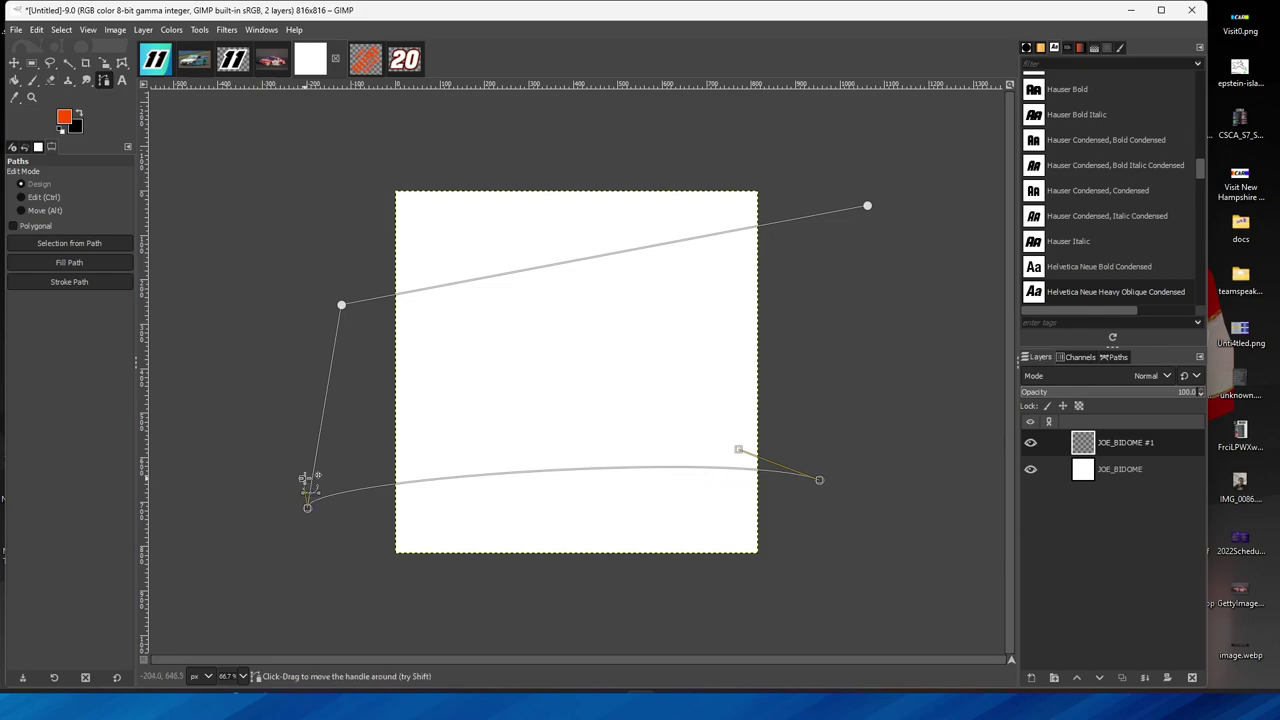
pyautogui.moveTo(310, 481); pyautogui.dragTo(443, 452)
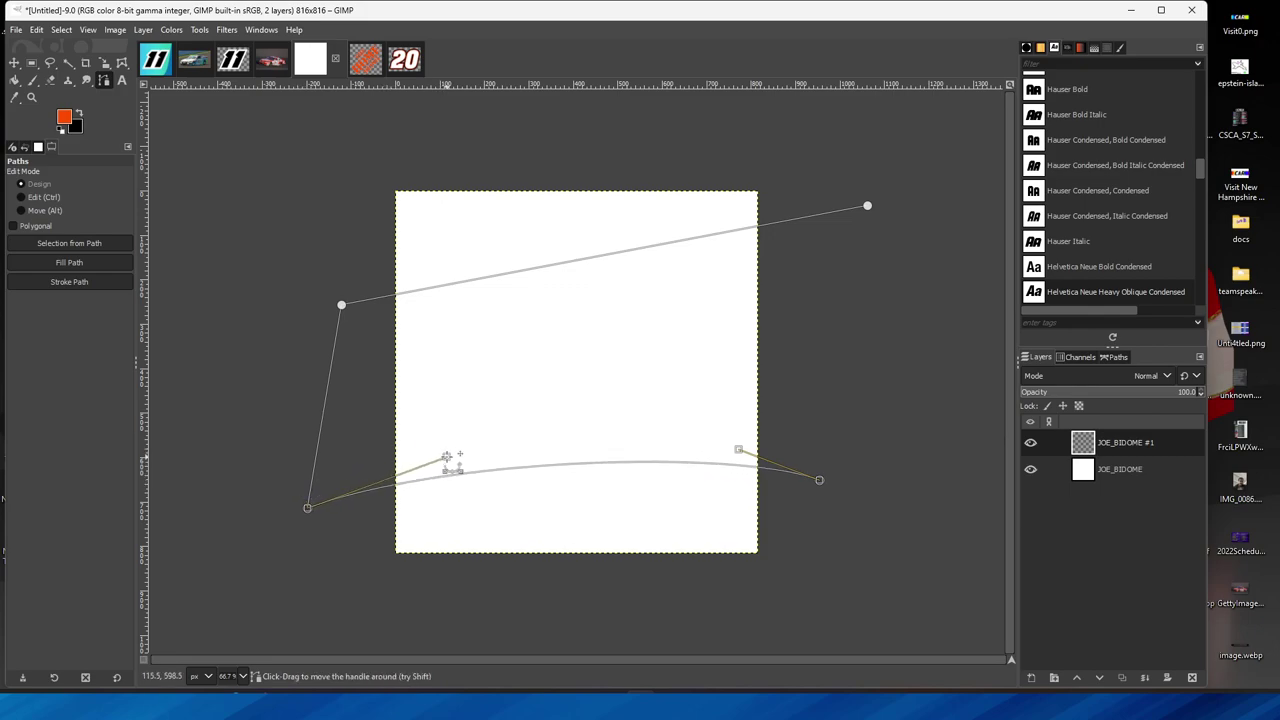
pyautogui.click(478, 281)
pyautogui.moveTo(482, 285); pyautogui.dragTo(503, 297)
pyautogui.click(272, 72)
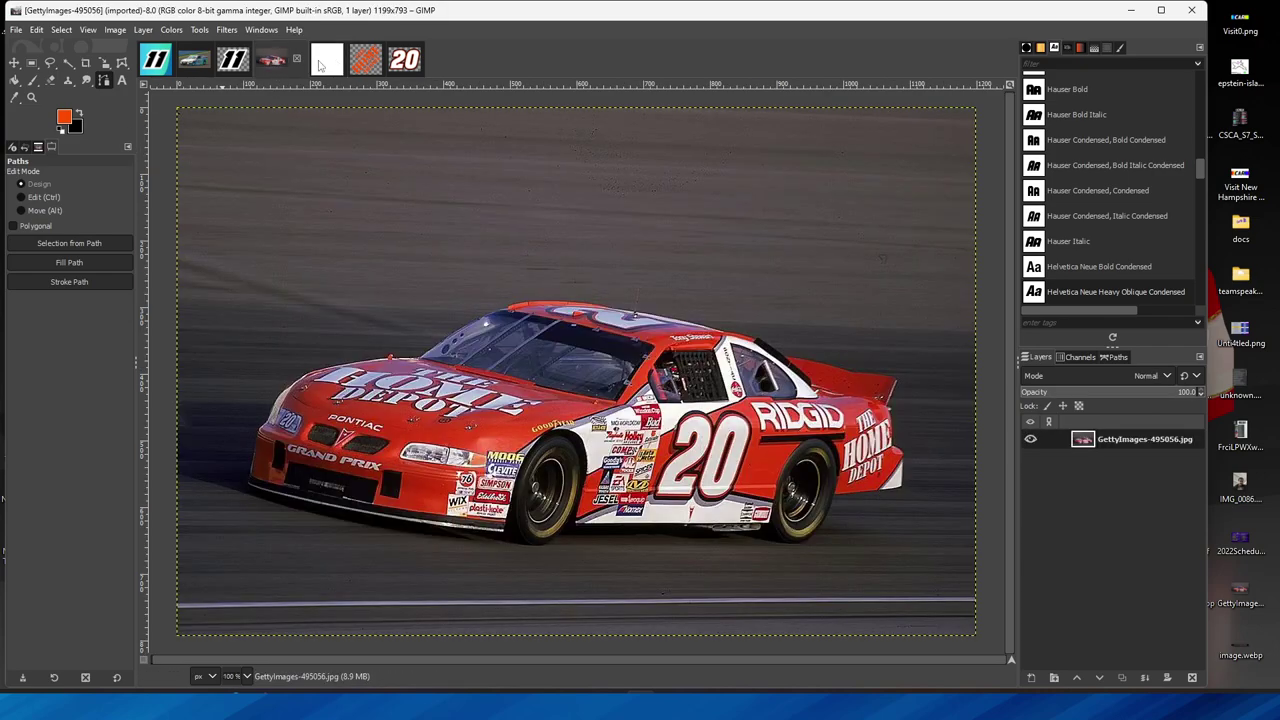
pyautogui.click(324, 62)
pyautogui.moveTo(423, 315); pyautogui.dragTo(451, 318)
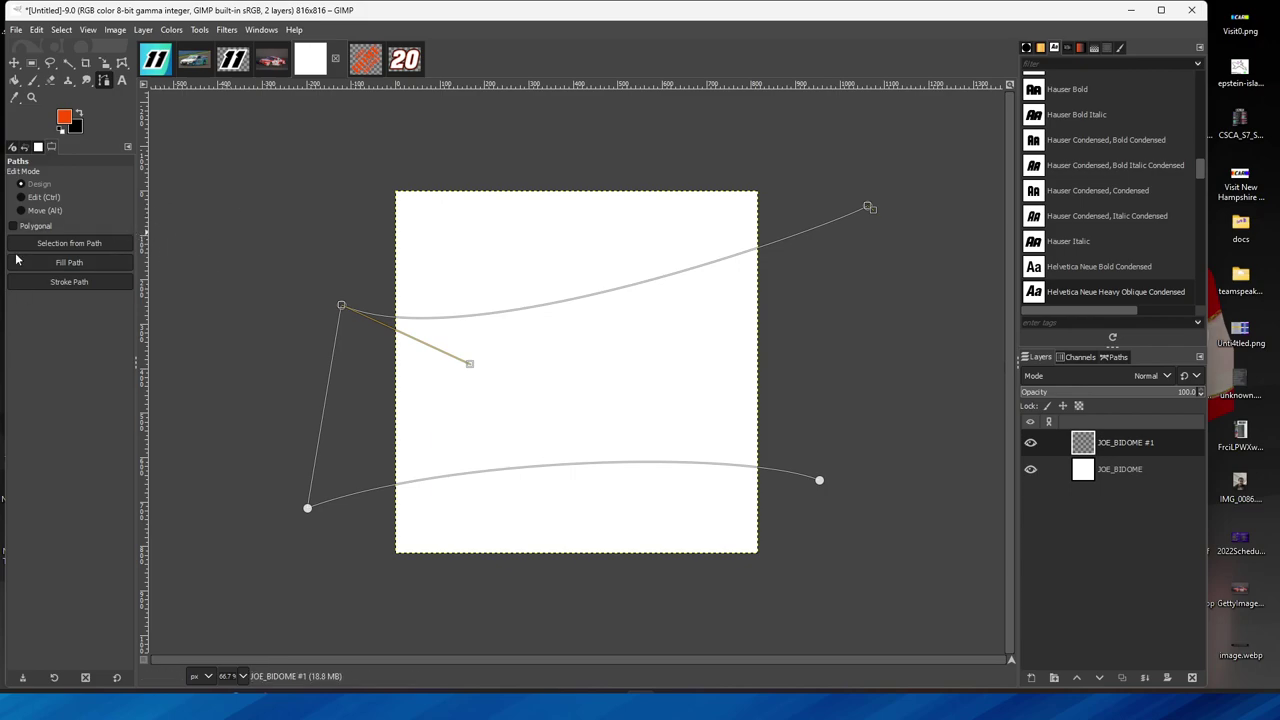
# Fill the path with orange on JOE_BIDOME #1 and compare it with the race-car photo.
pyautogui.click(60, 263)
pyautogui.click(155, 328)
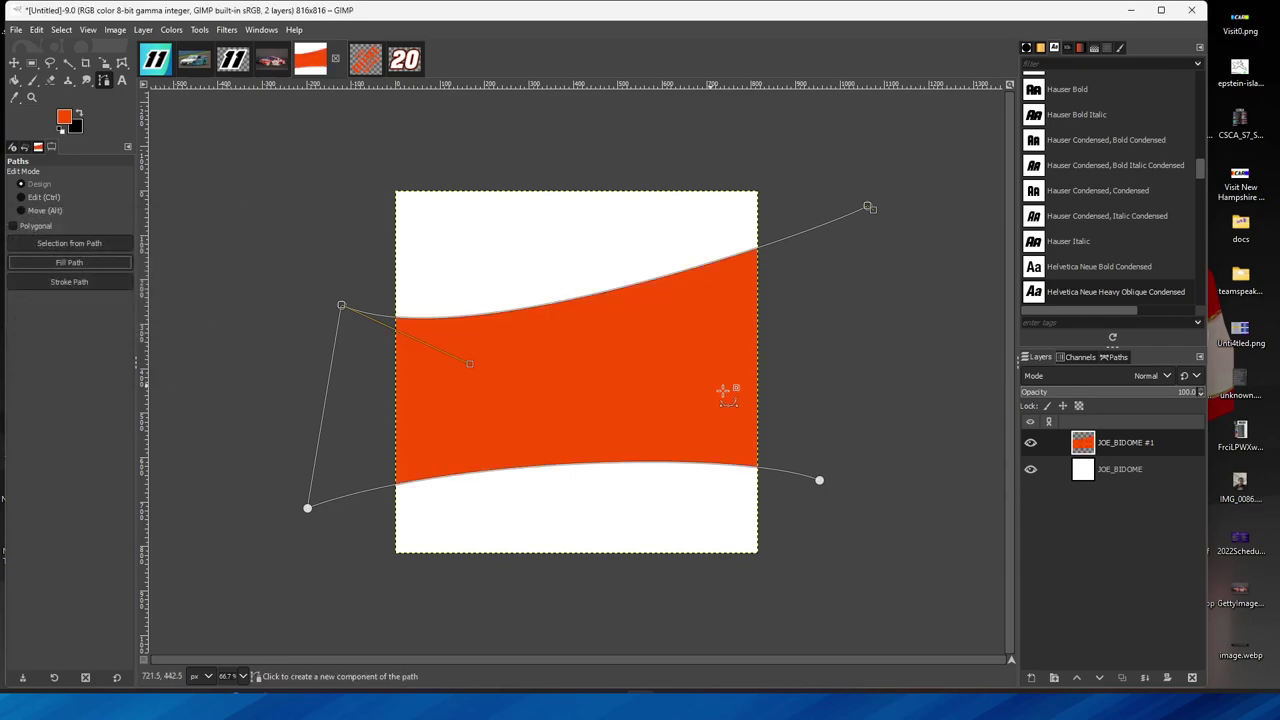
pyautogui.click(272, 62)
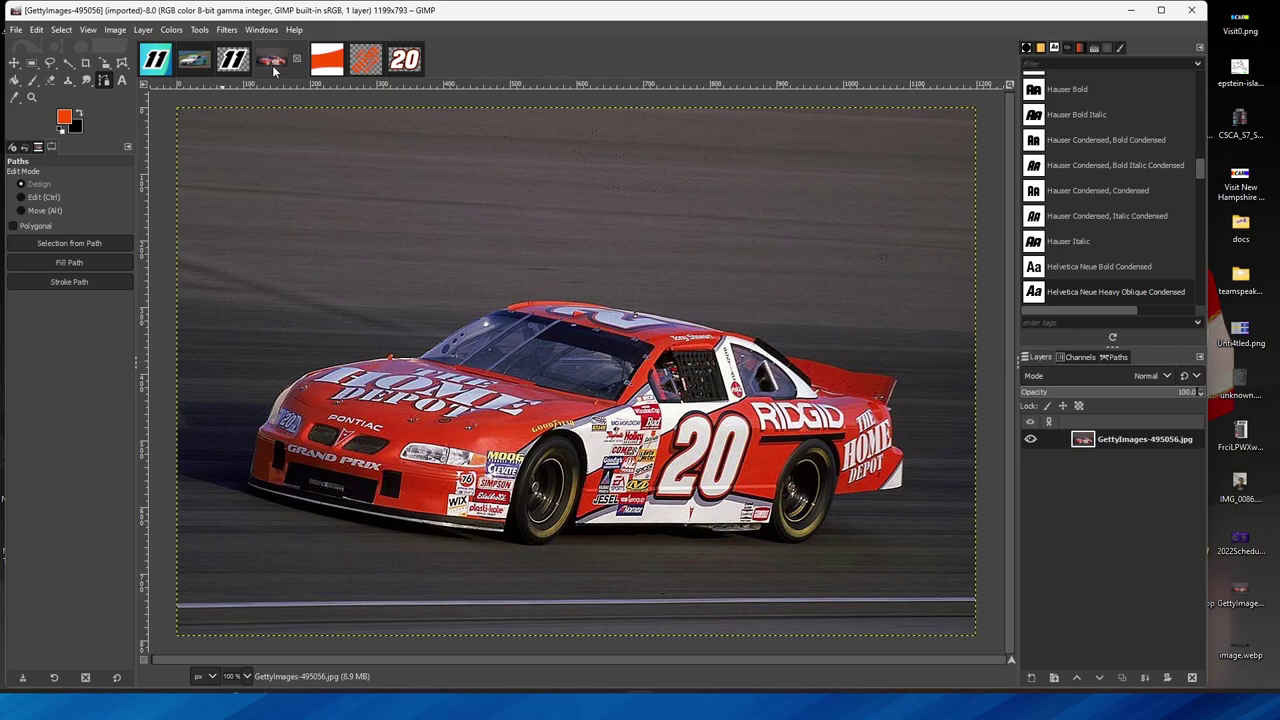
pyautogui.click(318, 65)
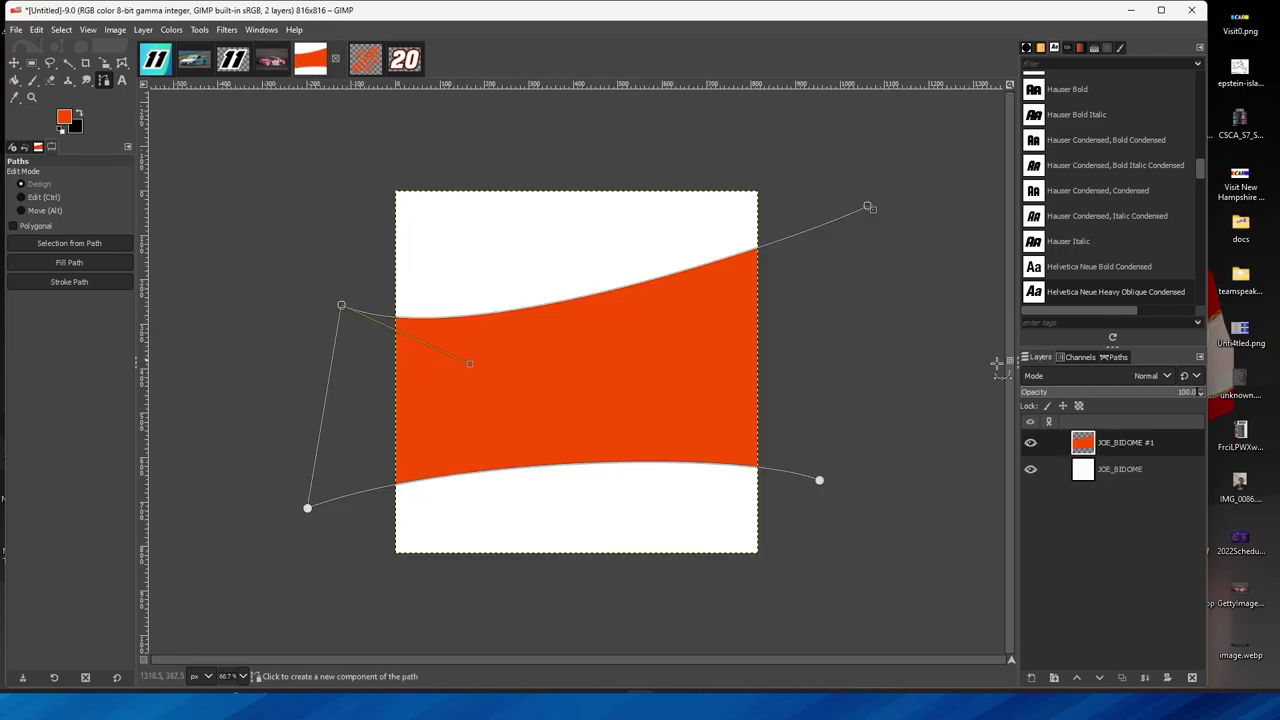
pyautogui.click(1108, 358)
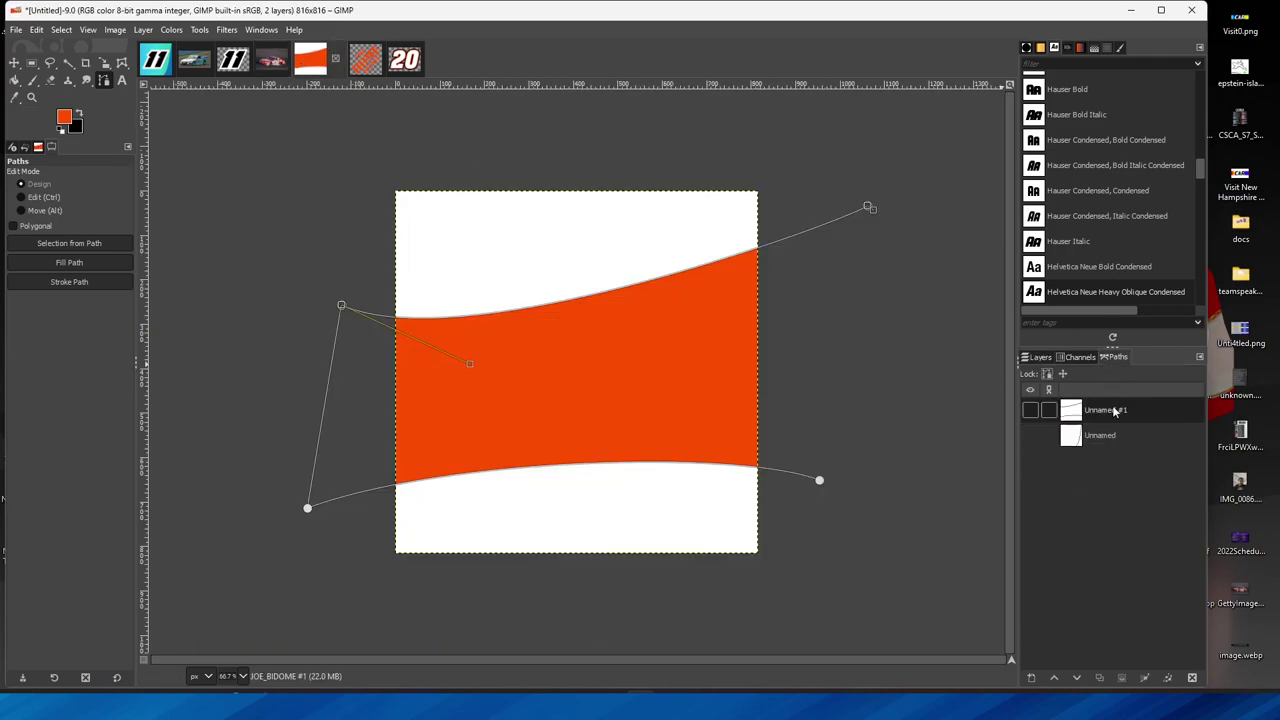
# Make black the foreground colour and add a new layer JOE_BIDOME #2.
pyautogui.rightClick(1116, 410)
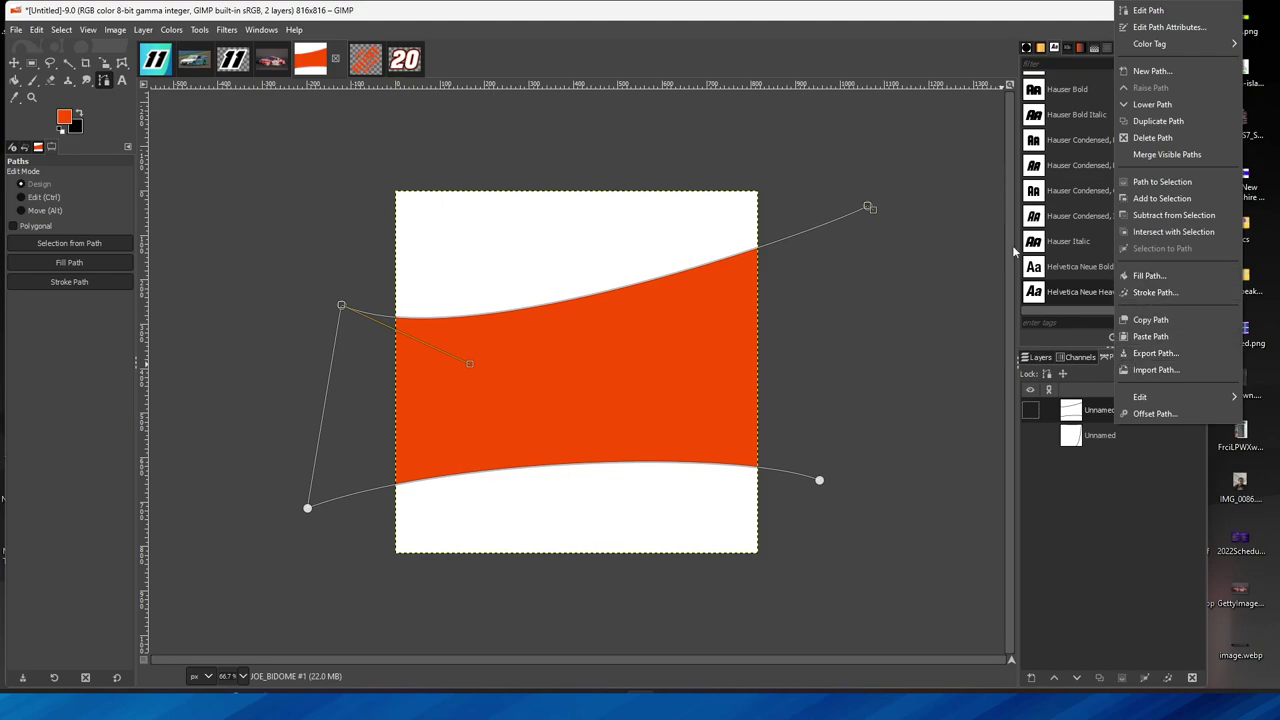
pyautogui.click(79, 114)
pyautogui.click(79, 114)
pyautogui.rightClick(1152, 426)
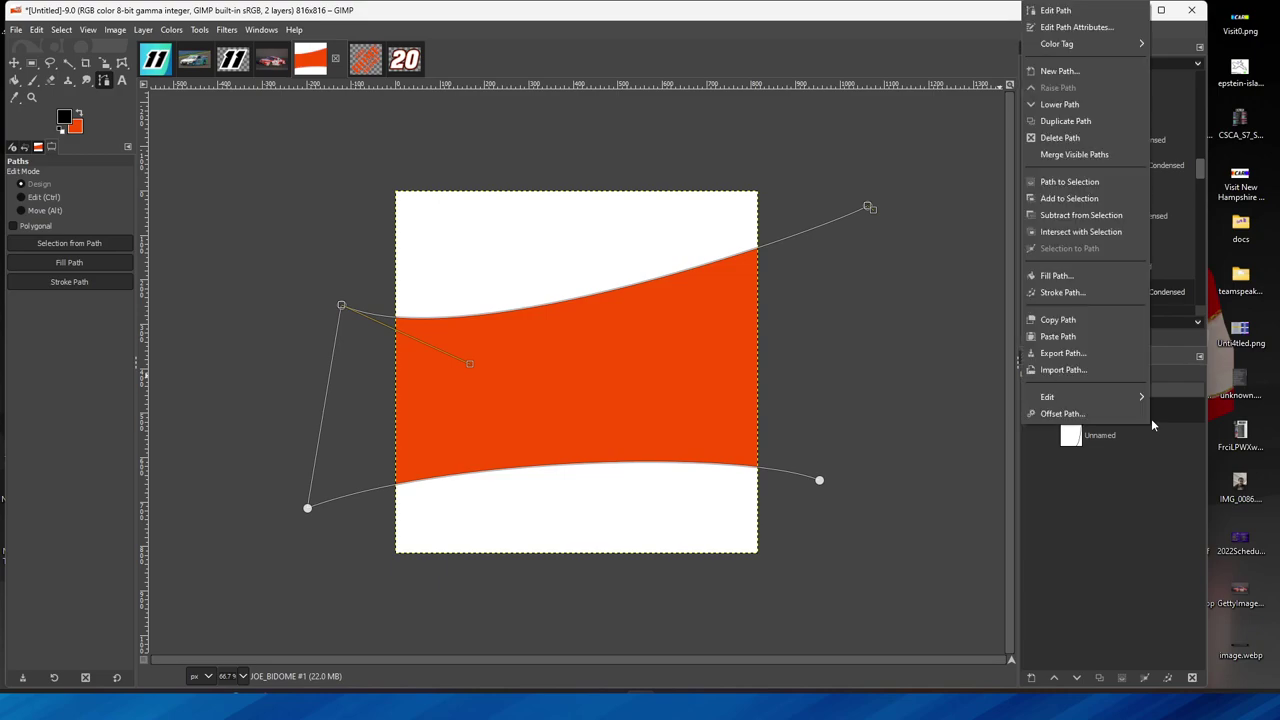
pyautogui.click(1055, 276)
pyautogui.click(1133, 341)
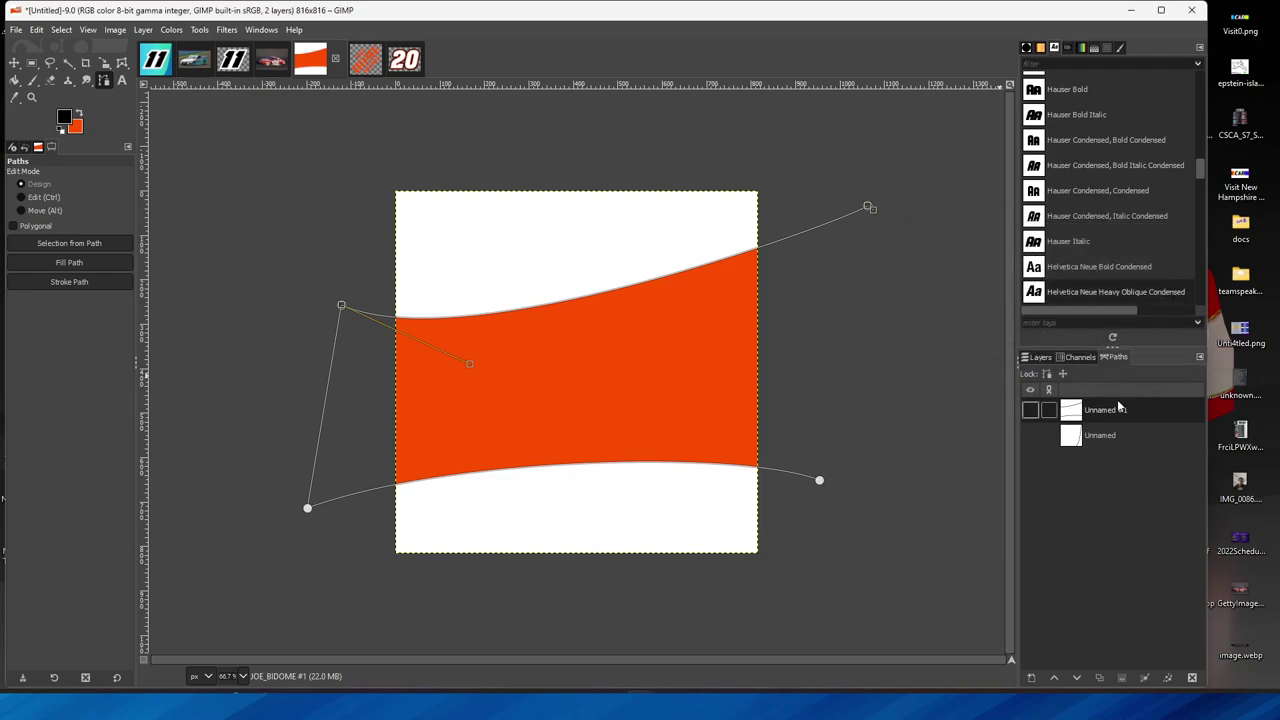
pyautogui.click(1035, 358)
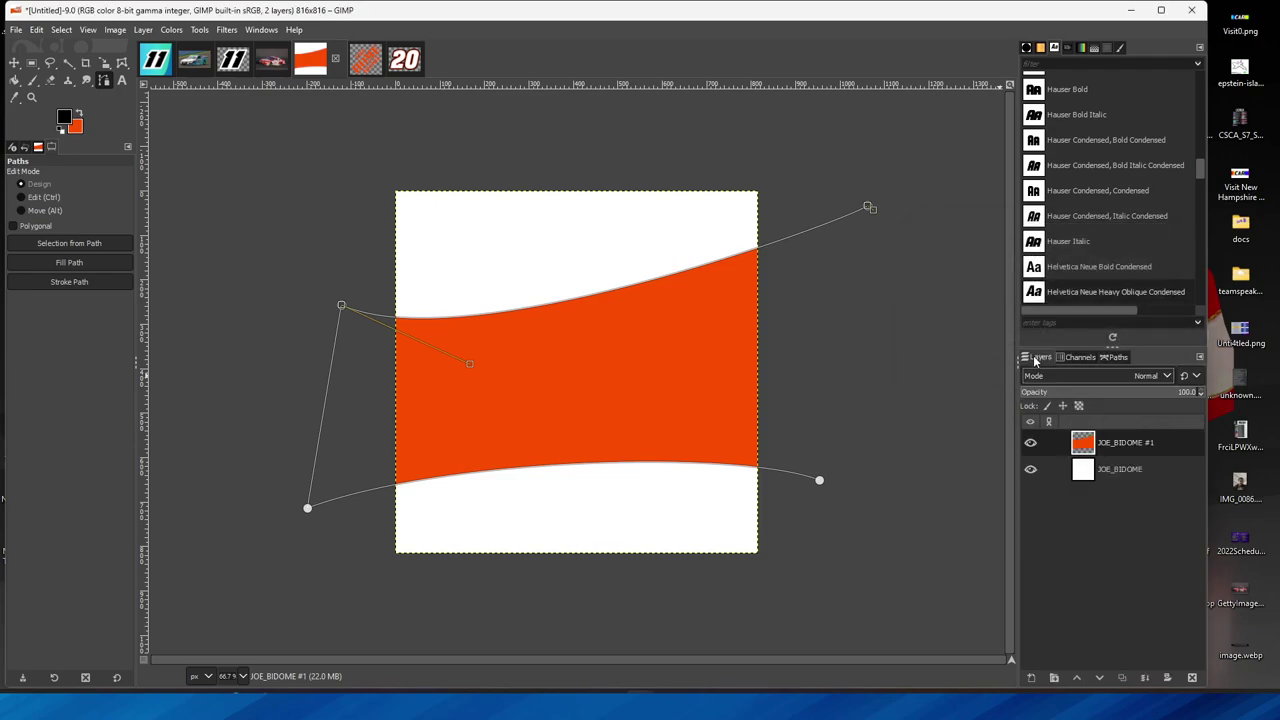
pyautogui.click(1031, 677)
pyautogui.click(1113, 663)
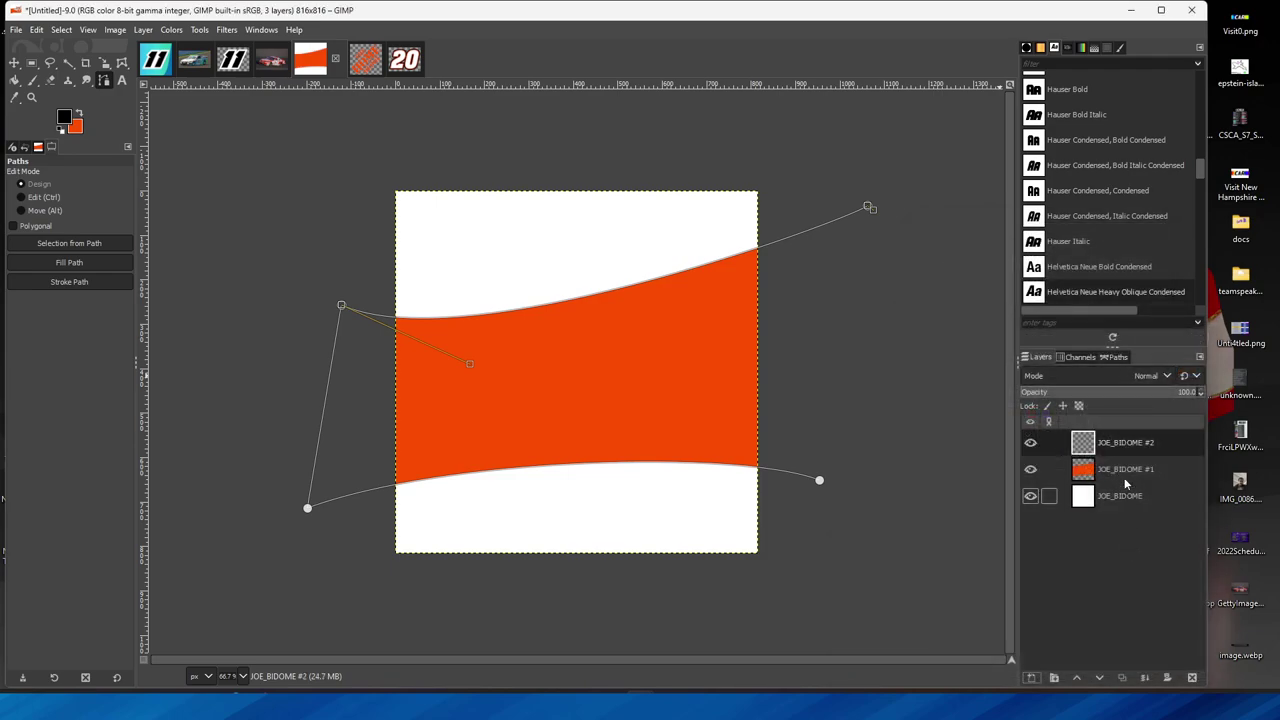
# Stroke the path in black on JOE_BIDOME #2, then zoom into the race-car photo.
pyautogui.click(1116, 358)
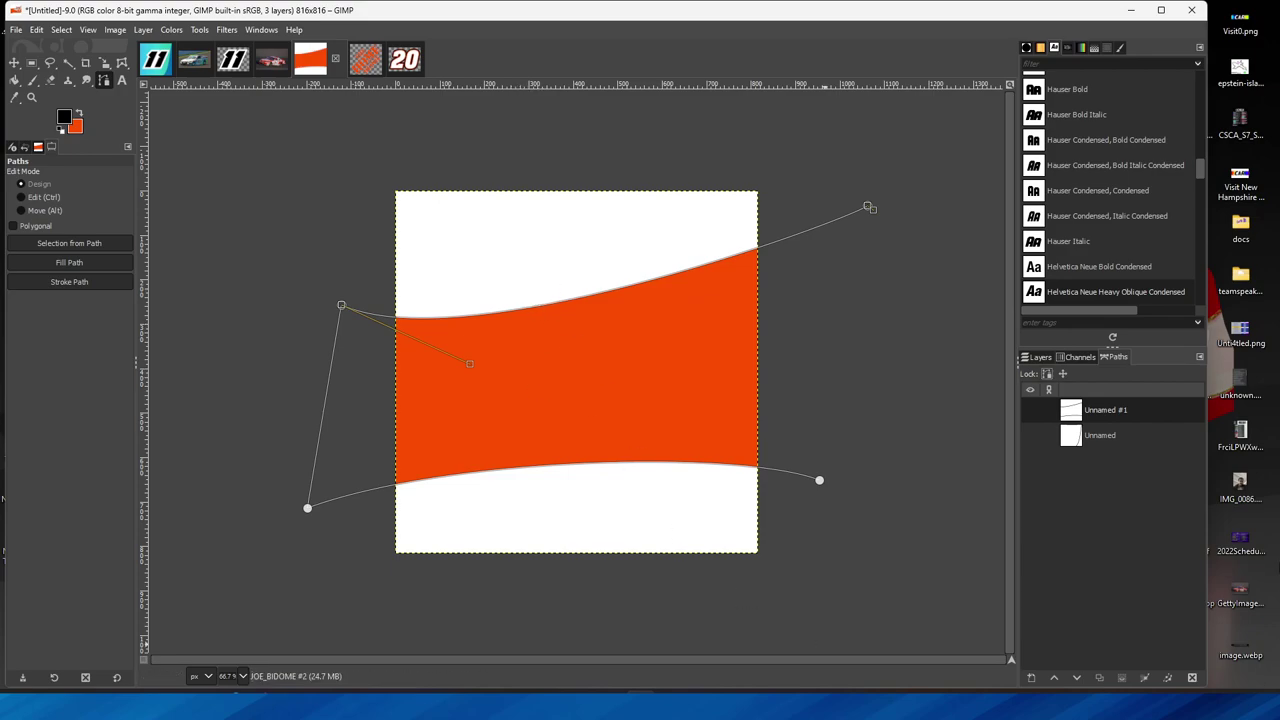
pyautogui.rightClick(1078, 409)
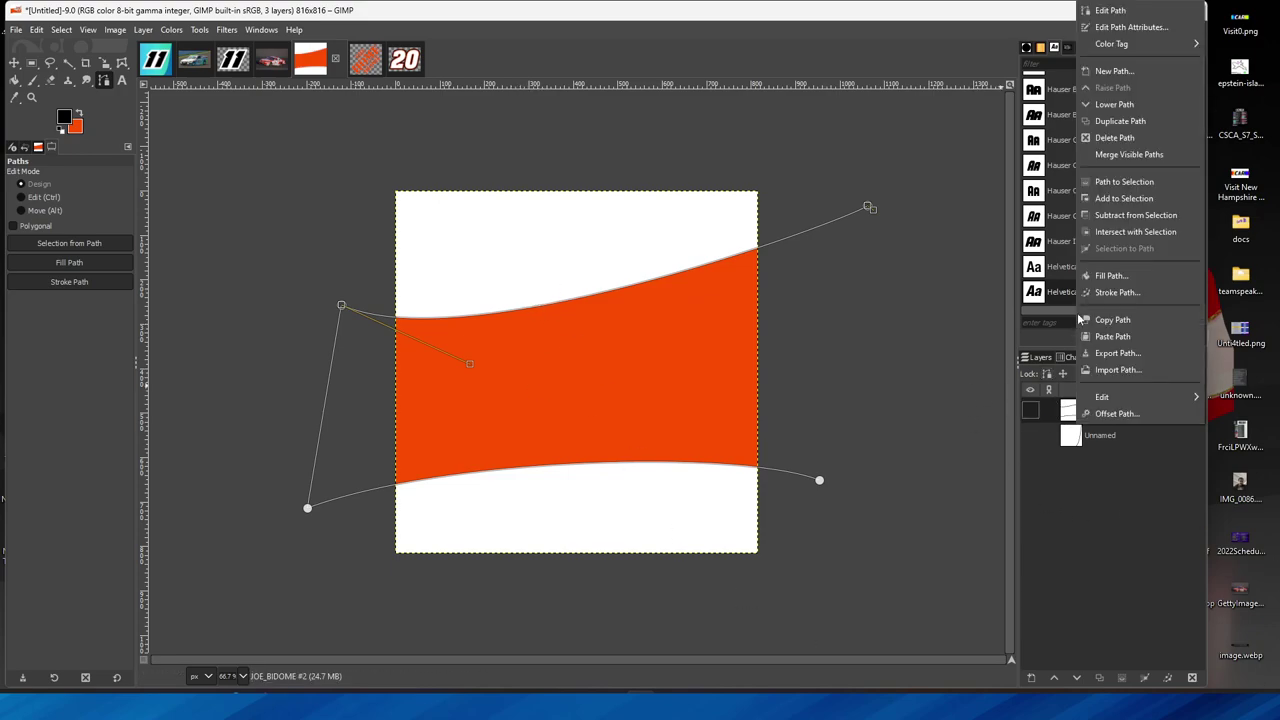
pyautogui.click(1110, 292)
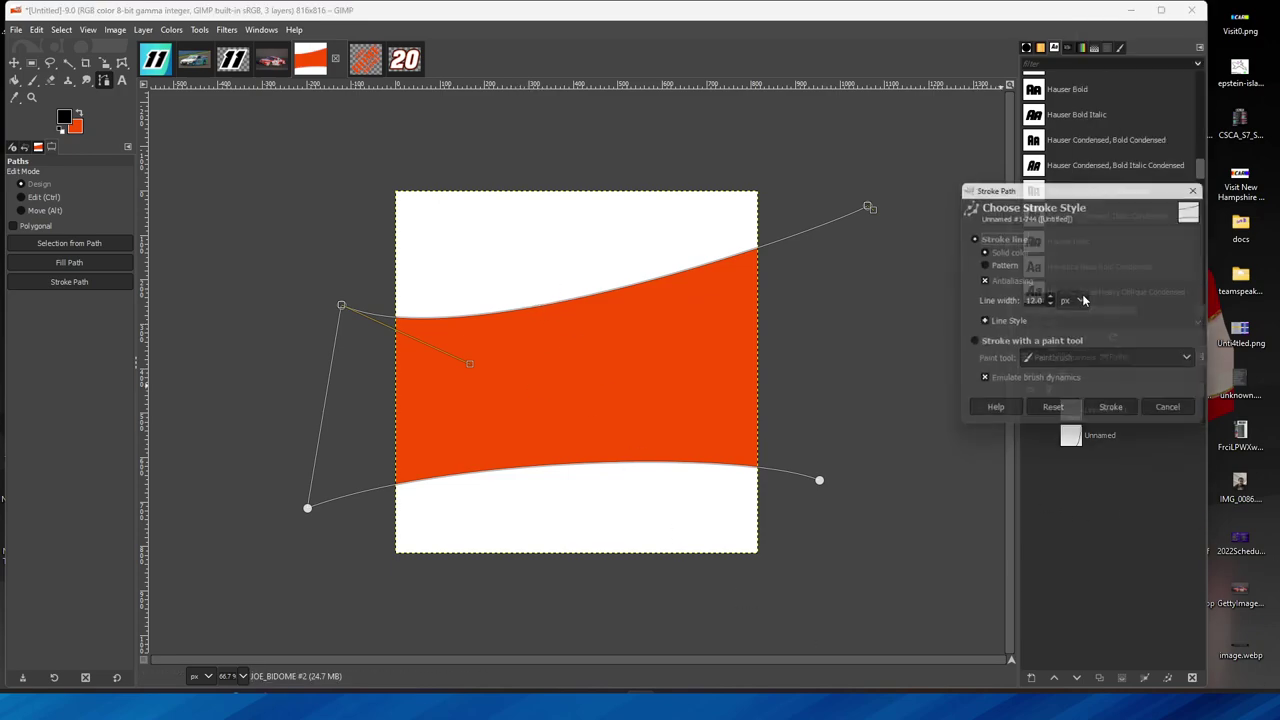
pyautogui.click(1115, 414)
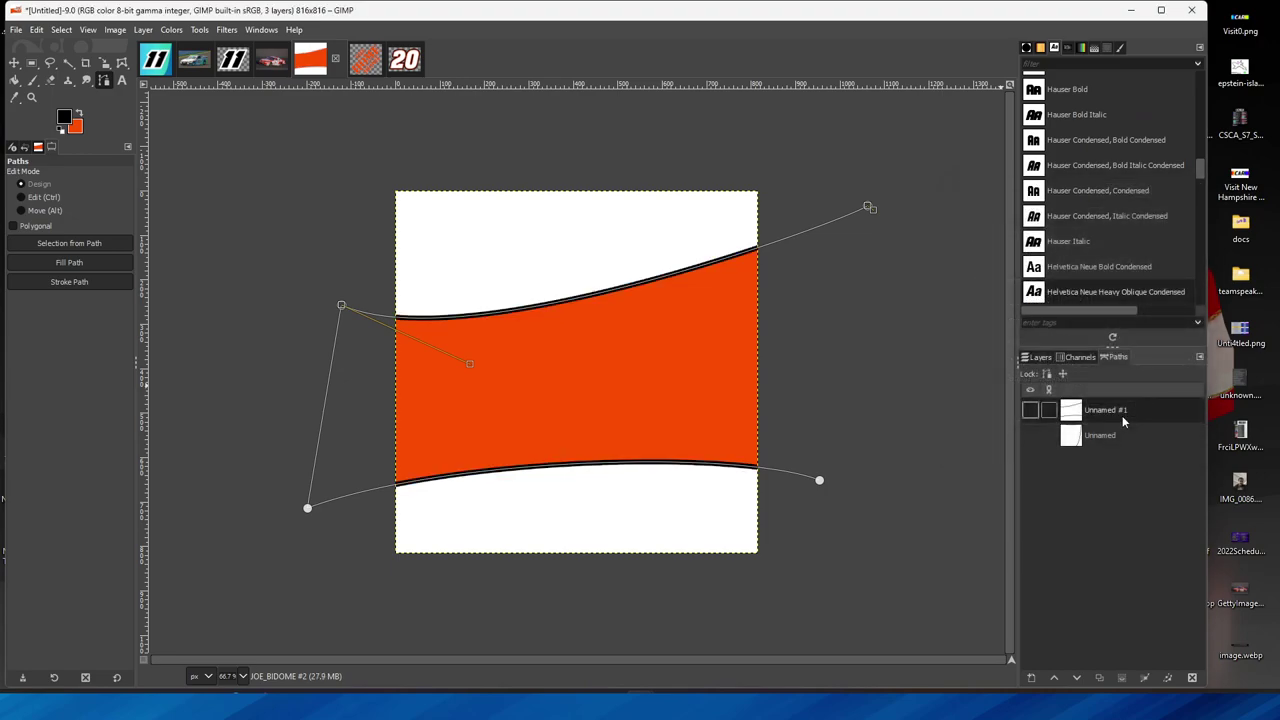
pyautogui.click(268, 62)
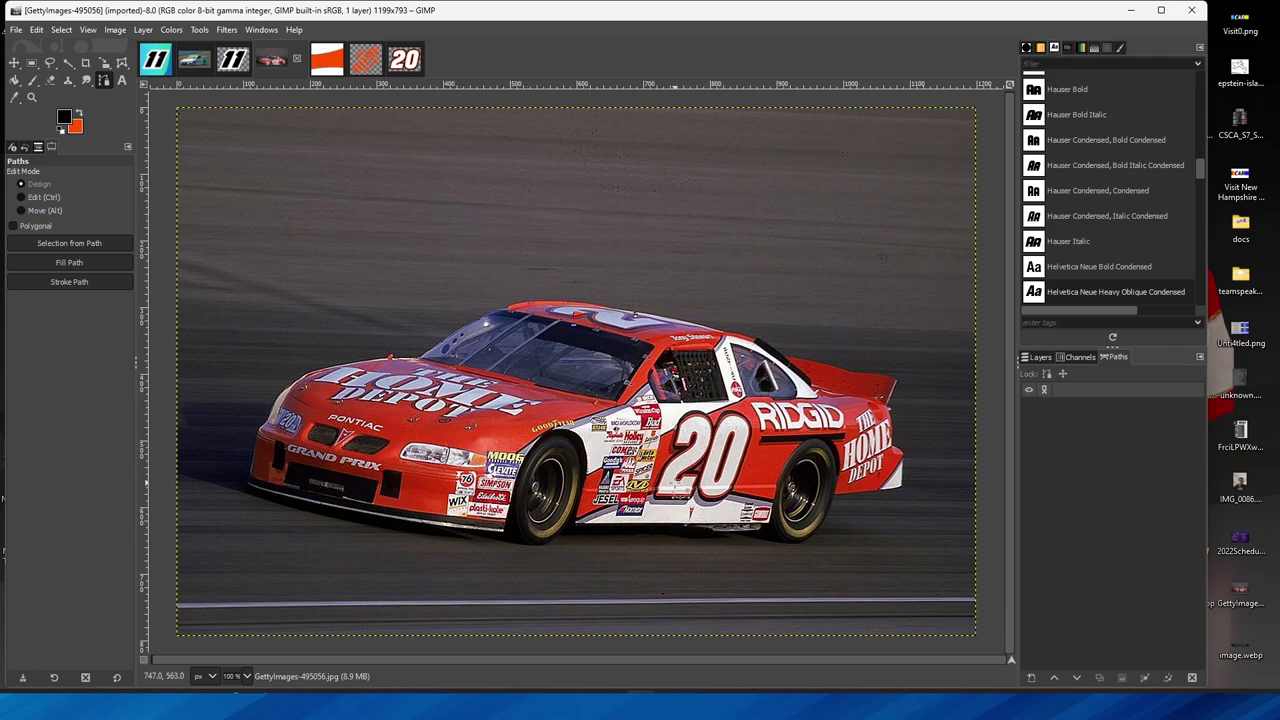
pyautogui.scroll(3, 675, 482)
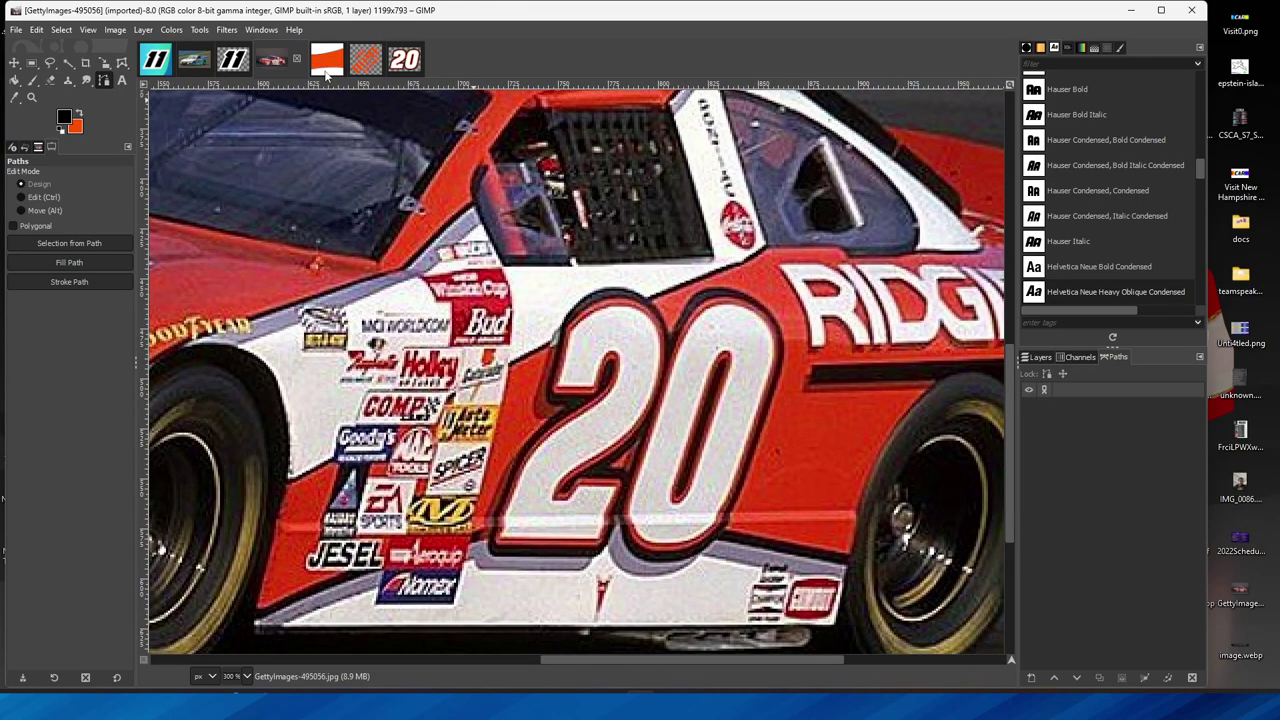
# Undo the black strokes, duplicate the top layer, and move JOE_BIDOME #2 and #3 below #1.
pyautogui.click(326, 70)
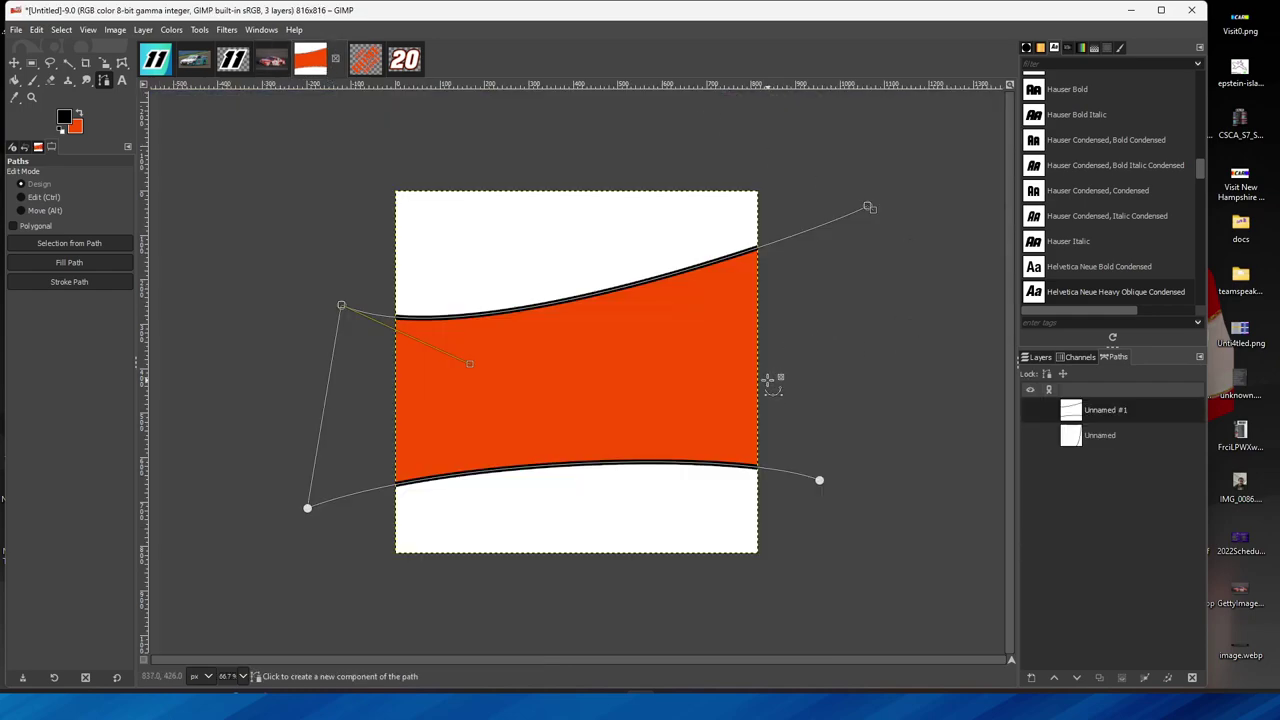
pyautogui.hotkey('ctrl', 'z')
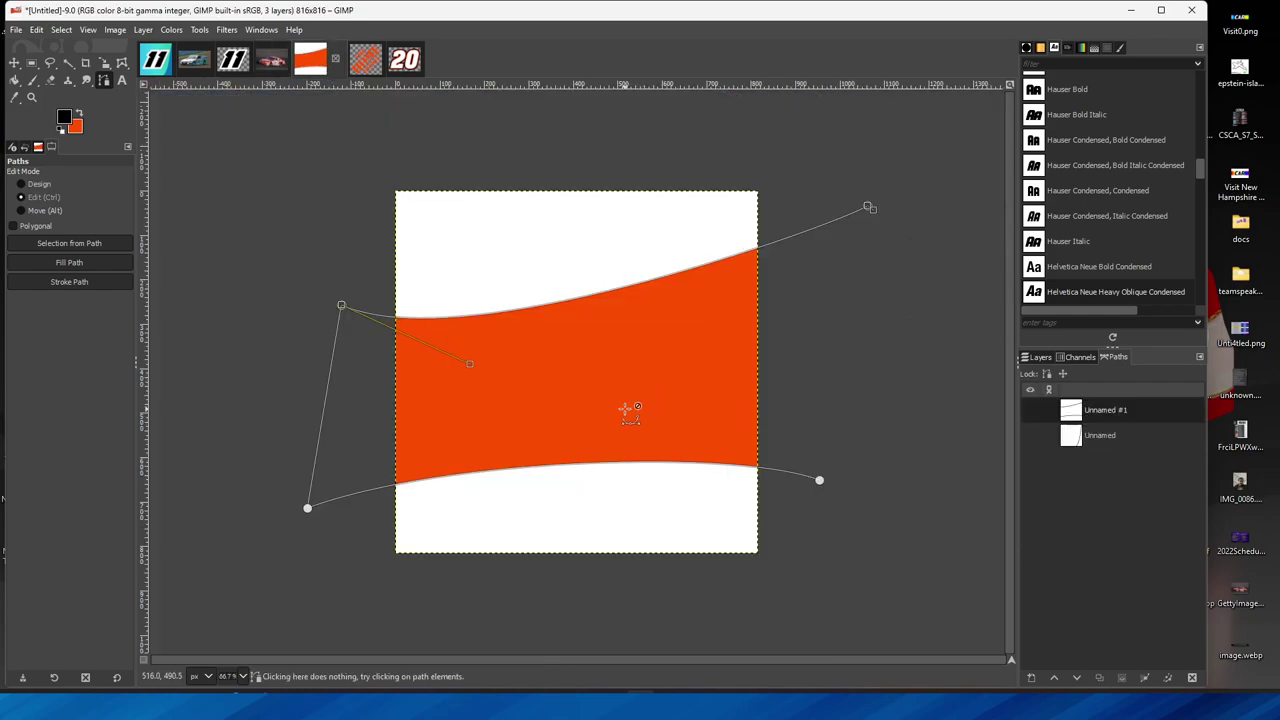
pyautogui.click(1040, 357)
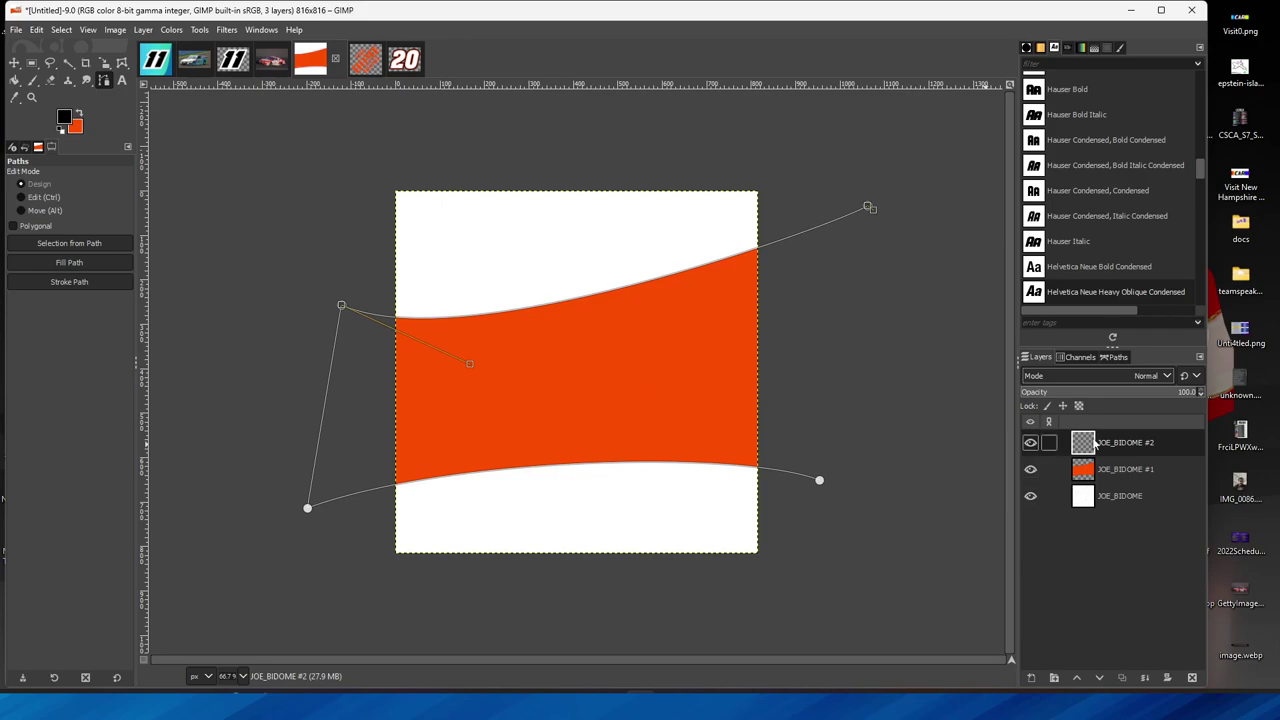
pyautogui.rightClick(1090, 442)
pyautogui.click(1140, 154)
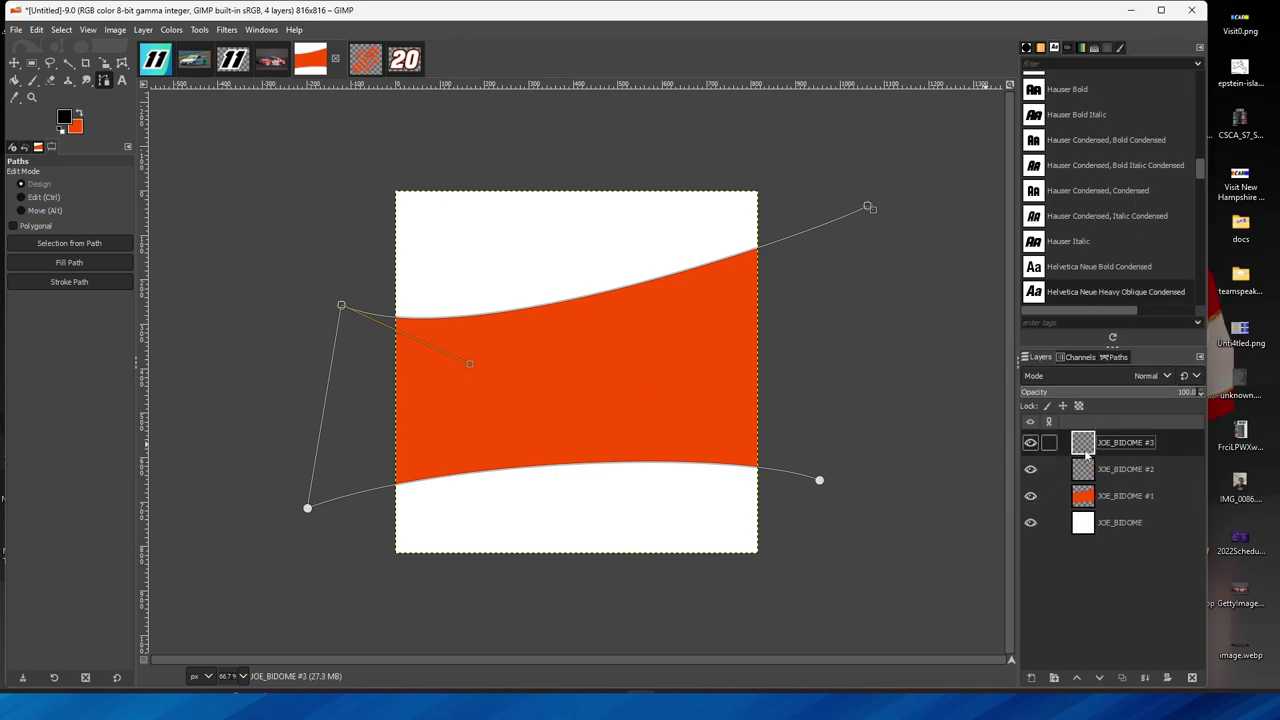
pyautogui.moveTo(1084, 463); pyautogui.dragTo(1086, 500)
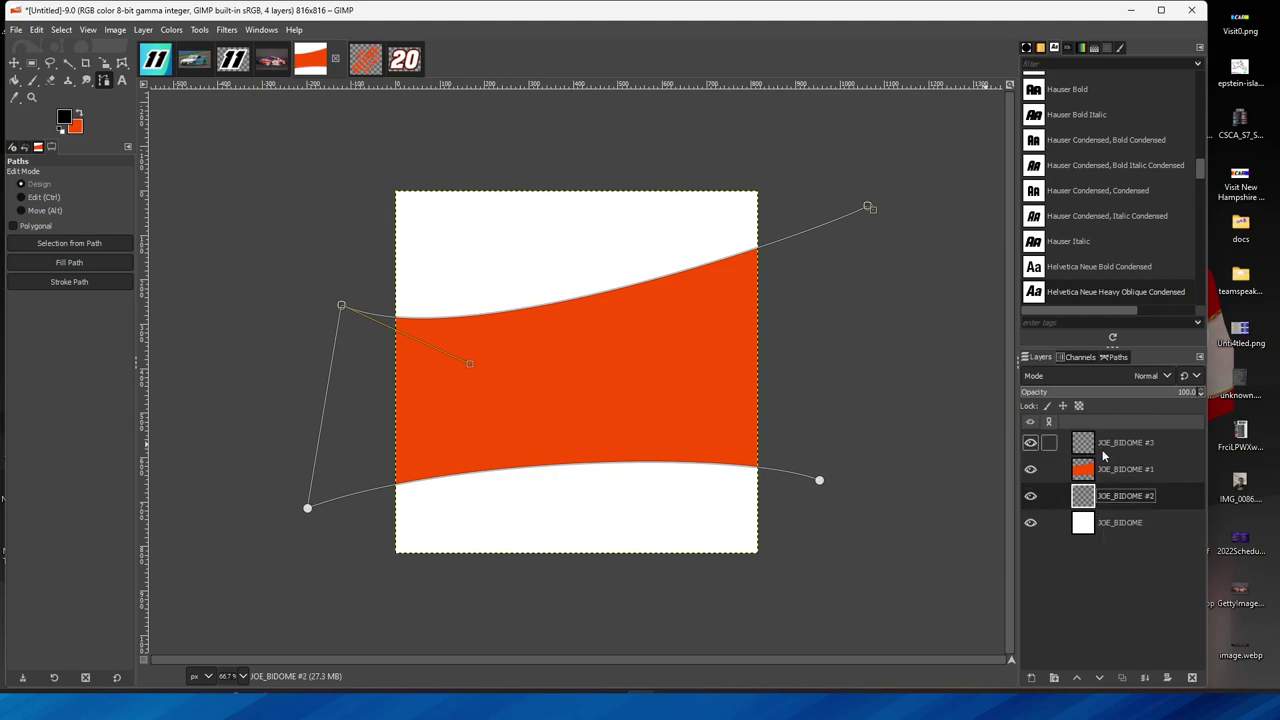
pyautogui.moveTo(1104, 455); pyautogui.dragTo(1102, 480)
# Stroke the path with a thinner black line and erase its top edge with a size-260 eraser.
pyautogui.click(1116, 357)
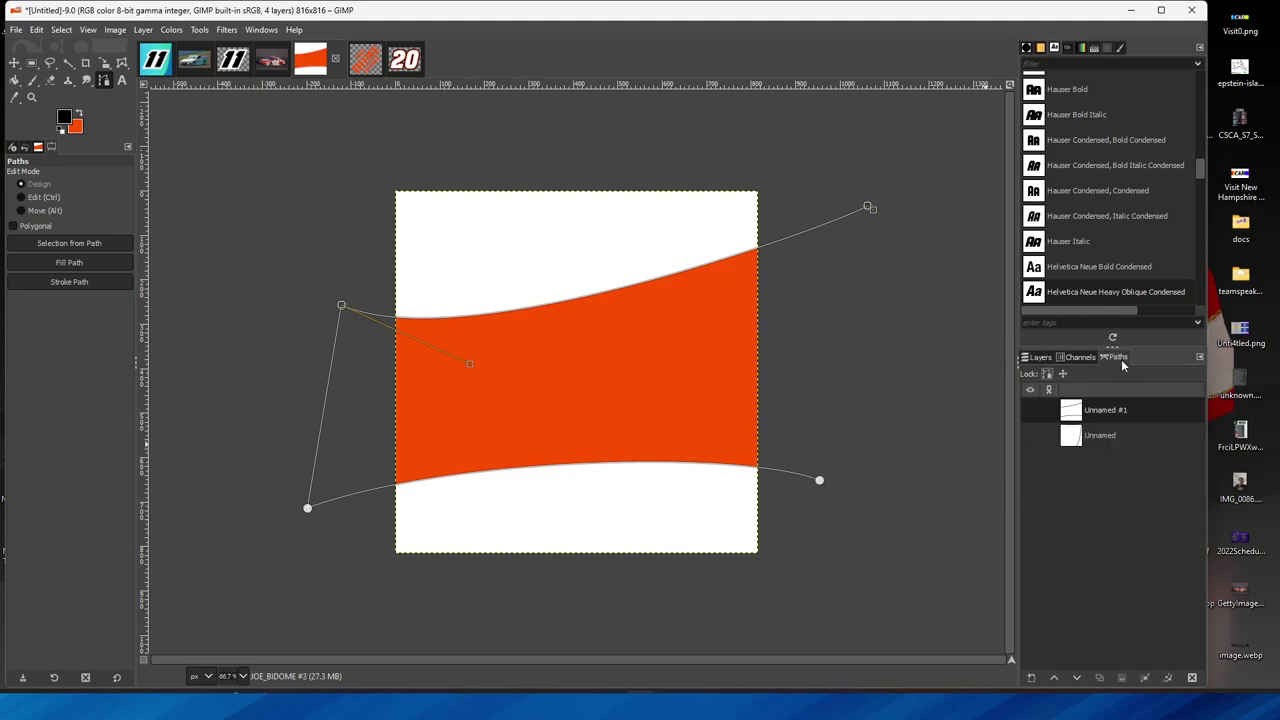
pyautogui.rightClick(1100, 412)
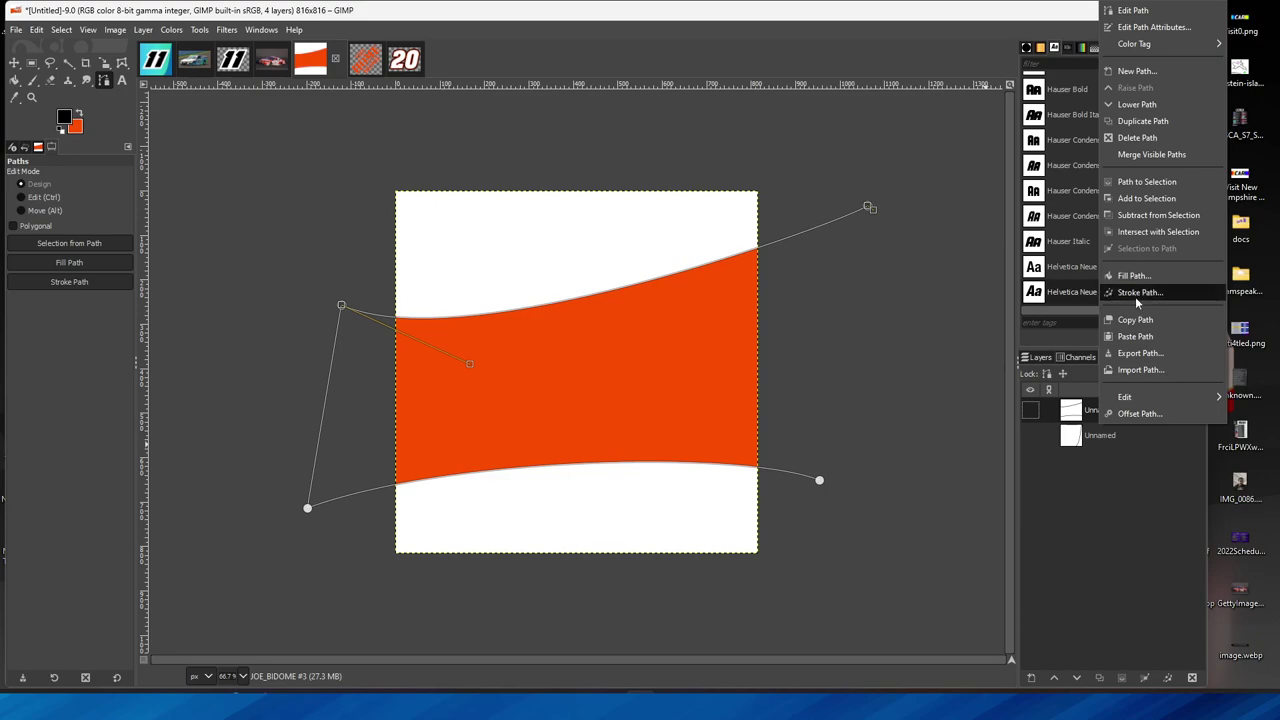
pyautogui.click(1125, 292)
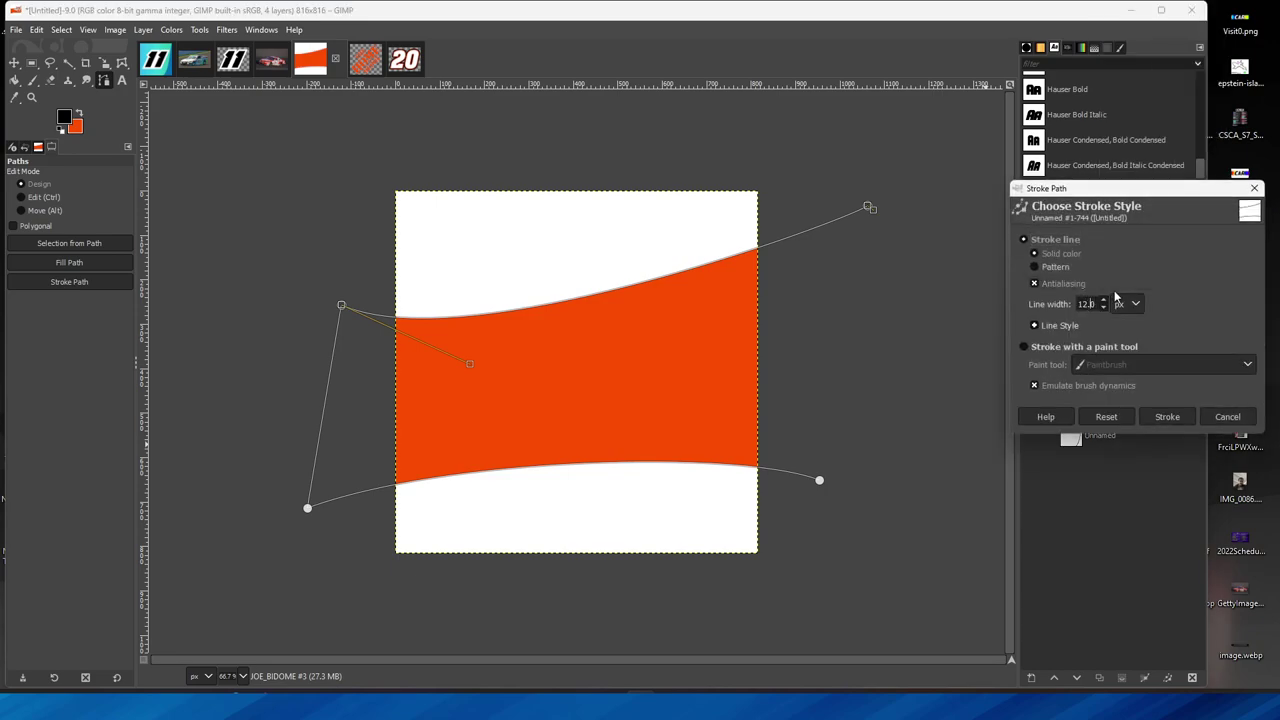
pyautogui.press('BackSpace')
pyautogui.click(1166, 416)
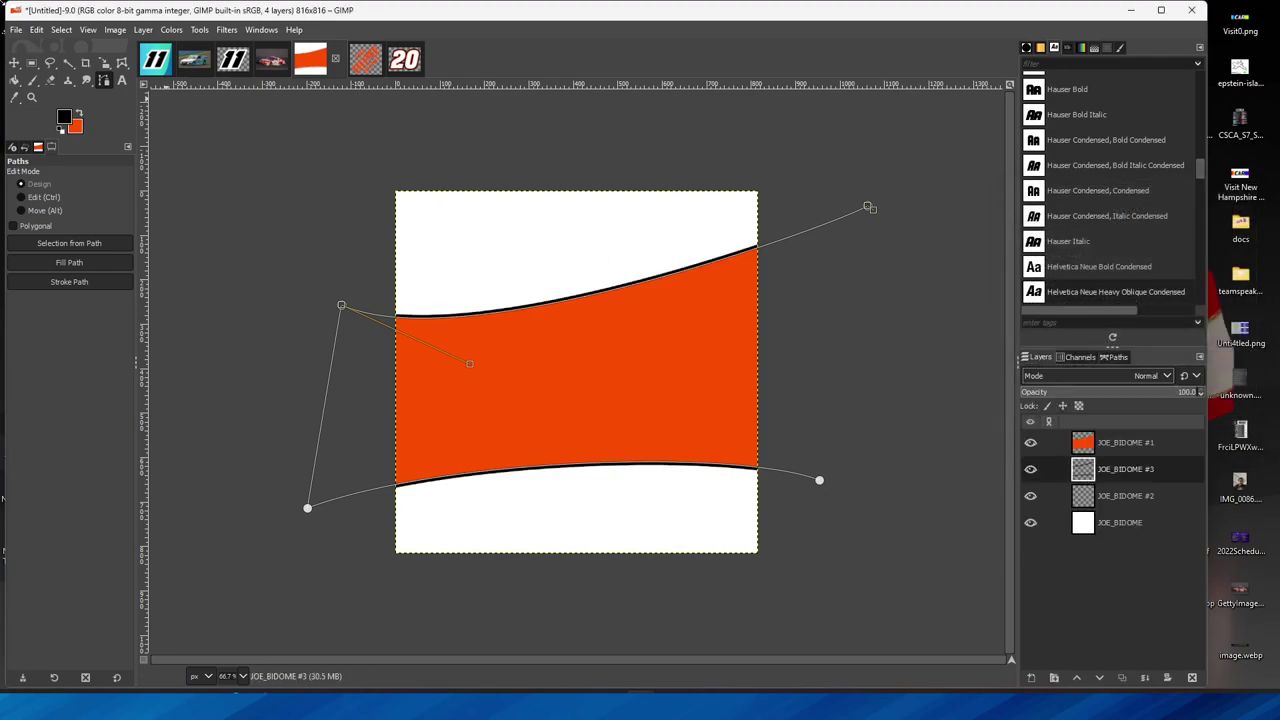
pyautogui.click(50, 80)
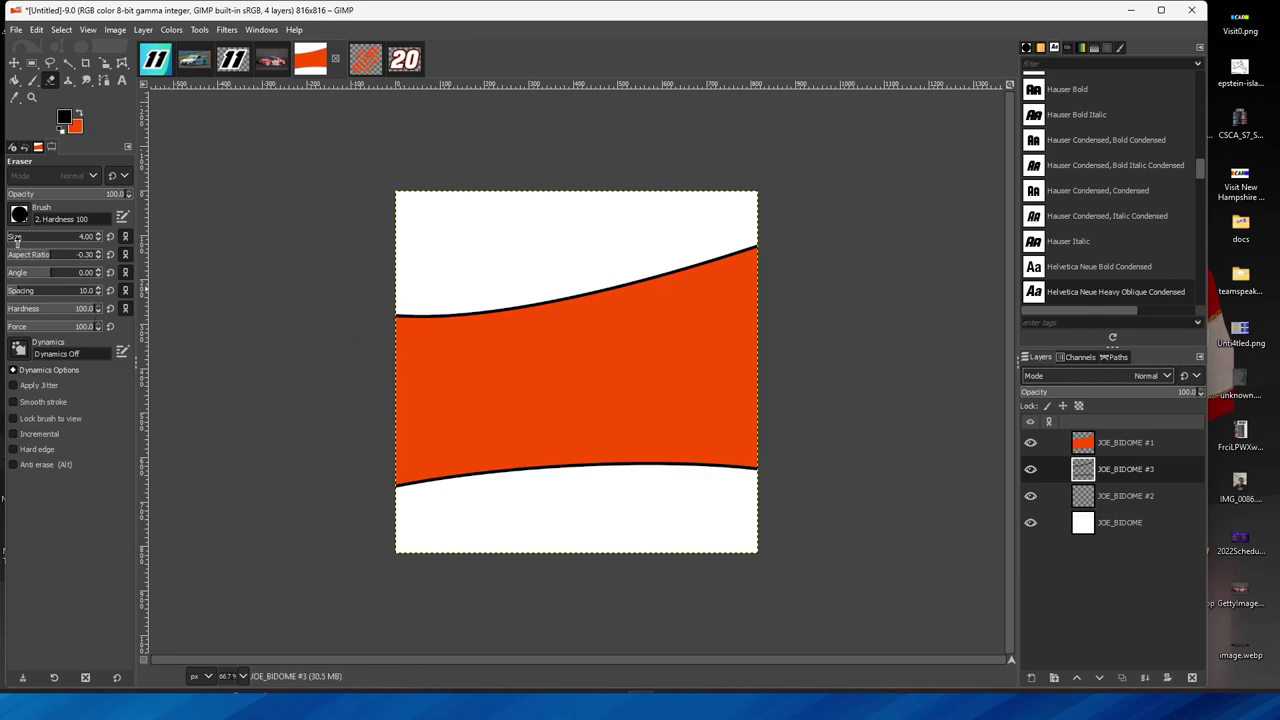
pyautogui.moveTo(10, 237); pyautogui.dragTo(45, 238)
pyautogui.moveTo(371, 306)
pyautogui.mouseDown()
pyautogui.moveTo(740, 232)
pyautogui.moveTo(760, 240)
pyautogui.mouseUp()
# Restroke the path in black on JOE_BIDOME #2, ending slightly thicker than width 7.
pyautogui.click(1160, 494)
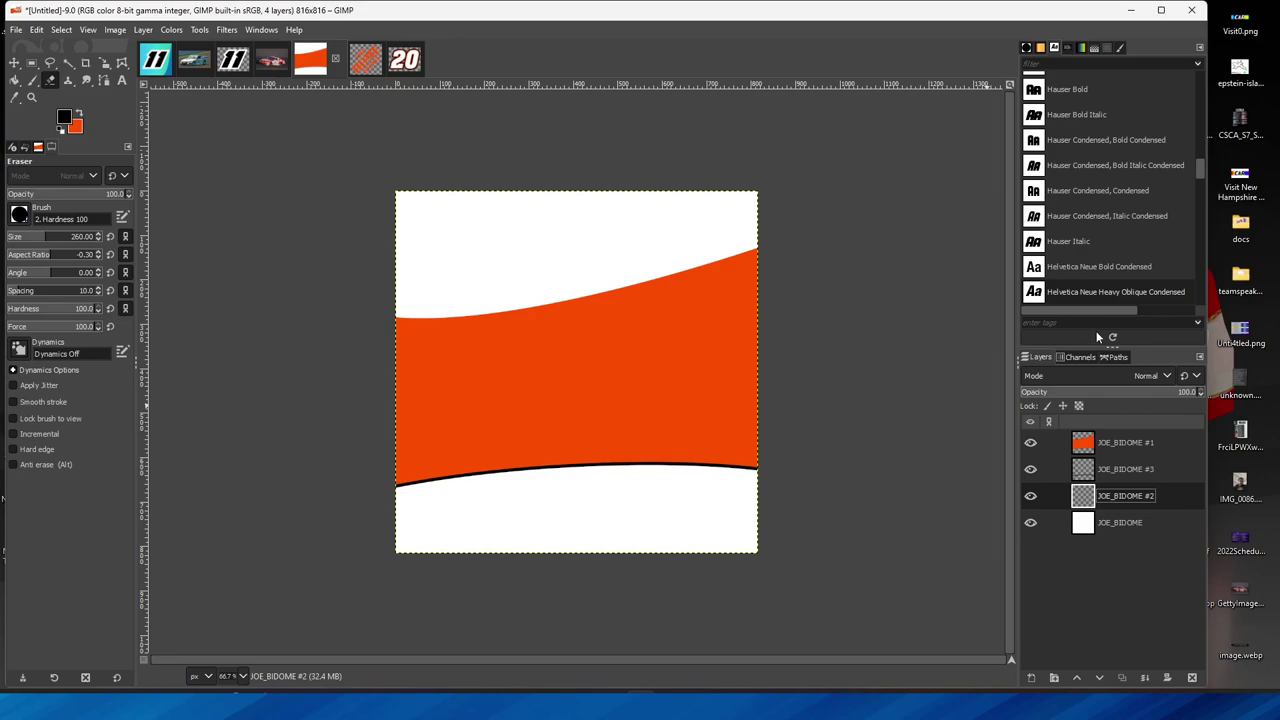
pyautogui.click(1113, 357)
pyautogui.rightClick(1102, 414)
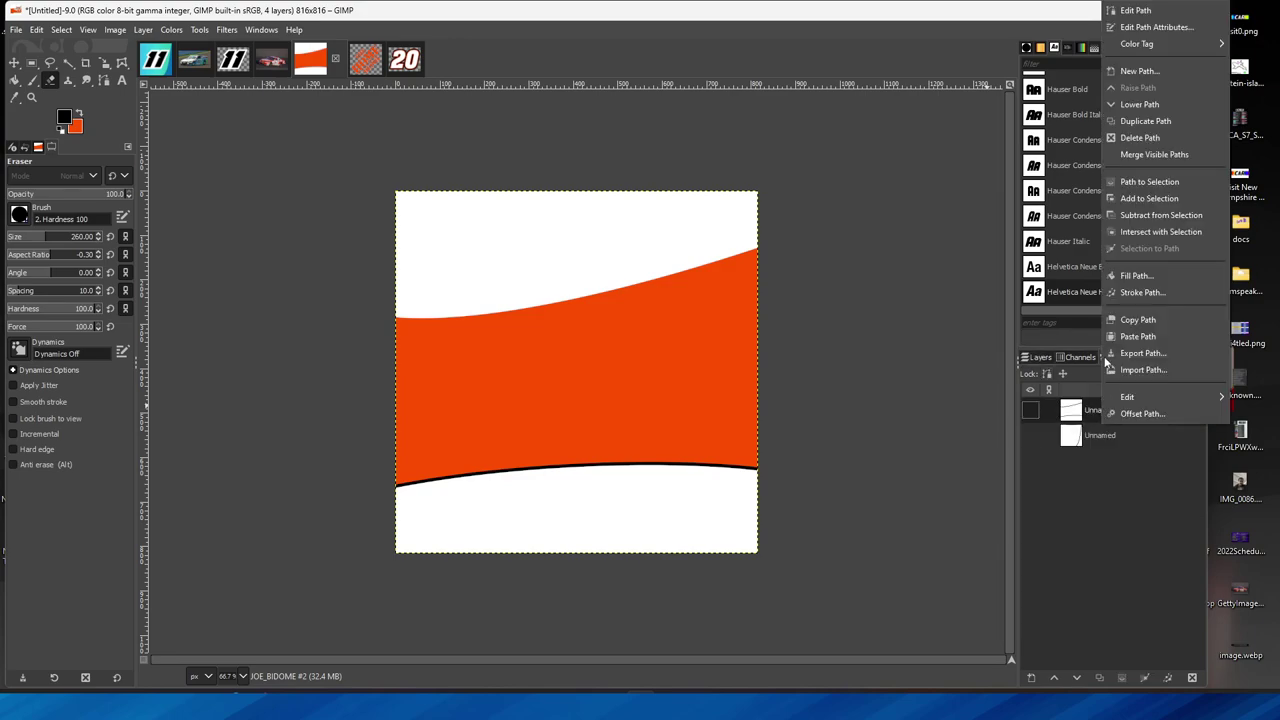
pyautogui.click(1130, 293)
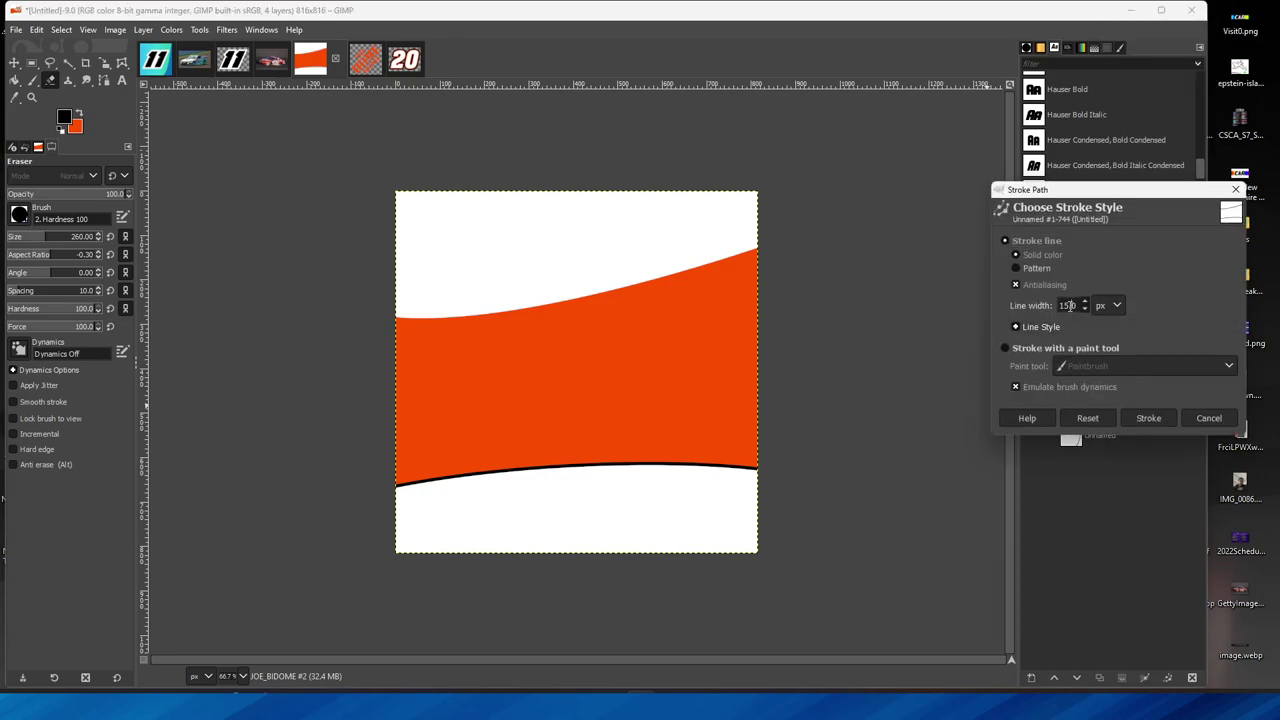
pyautogui.write('7')
pyautogui.click(1147, 418)
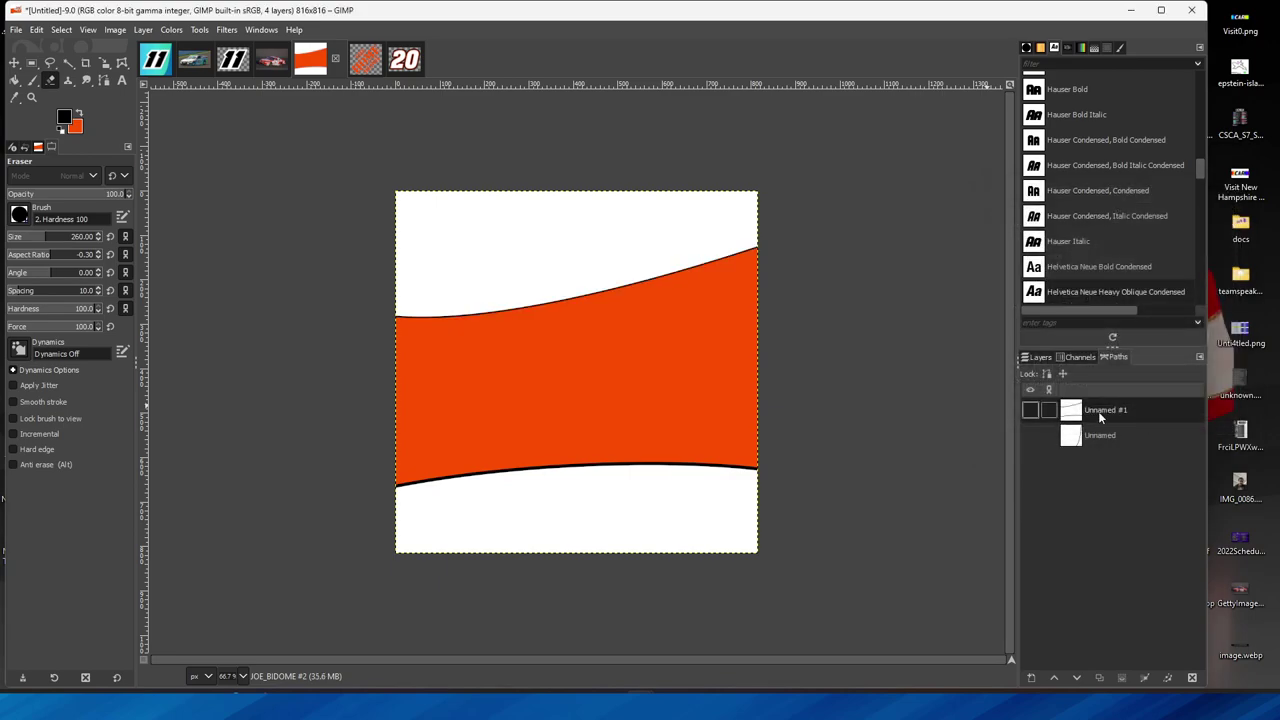
pyautogui.hotkey('ctrl', 'z')
pyautogui.rightClick(1099, 416)
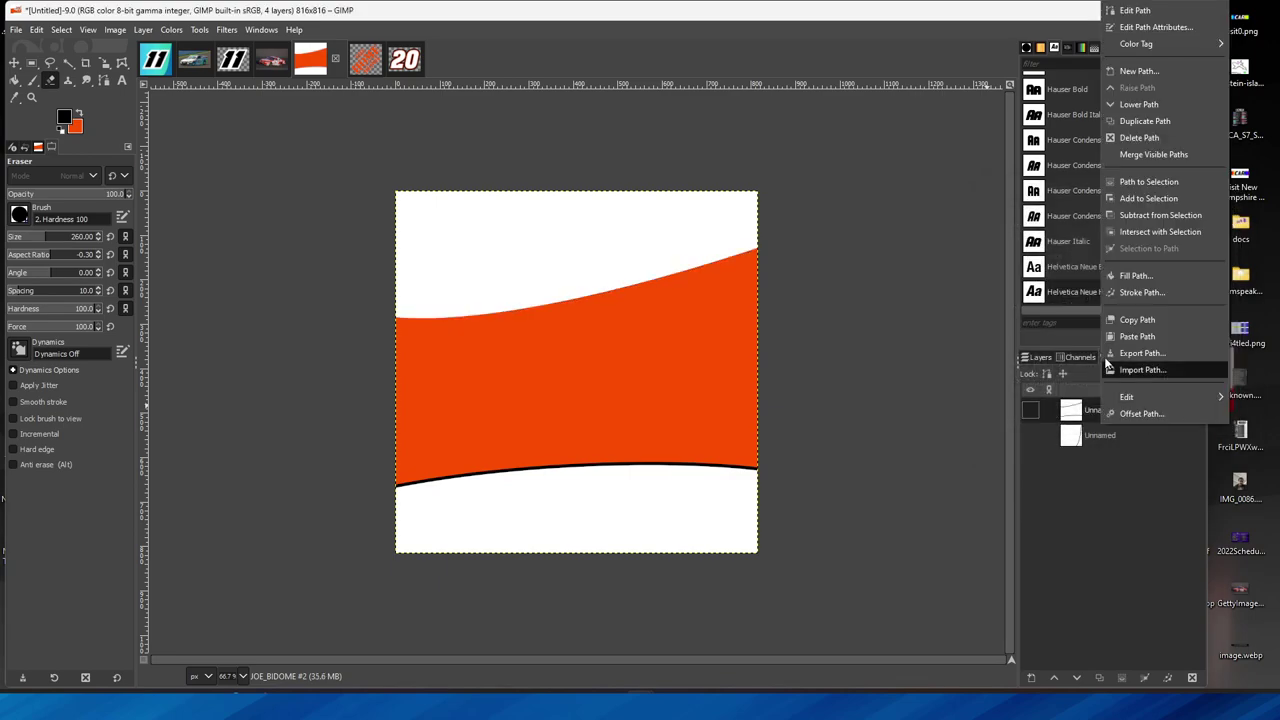
pyautogui.click(1112, 302)
pyautogui.click(1085, 300)
pyautogui.click(1146, 414)
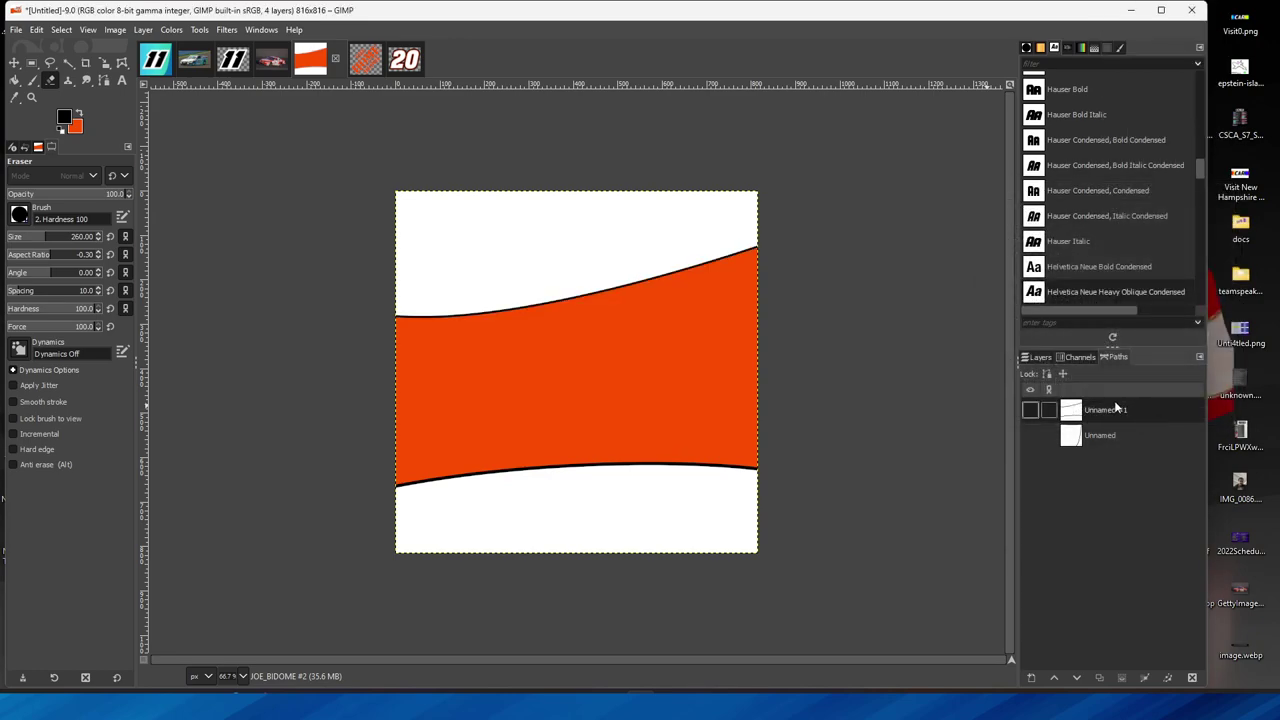
pyautogui.click(1040, 357)
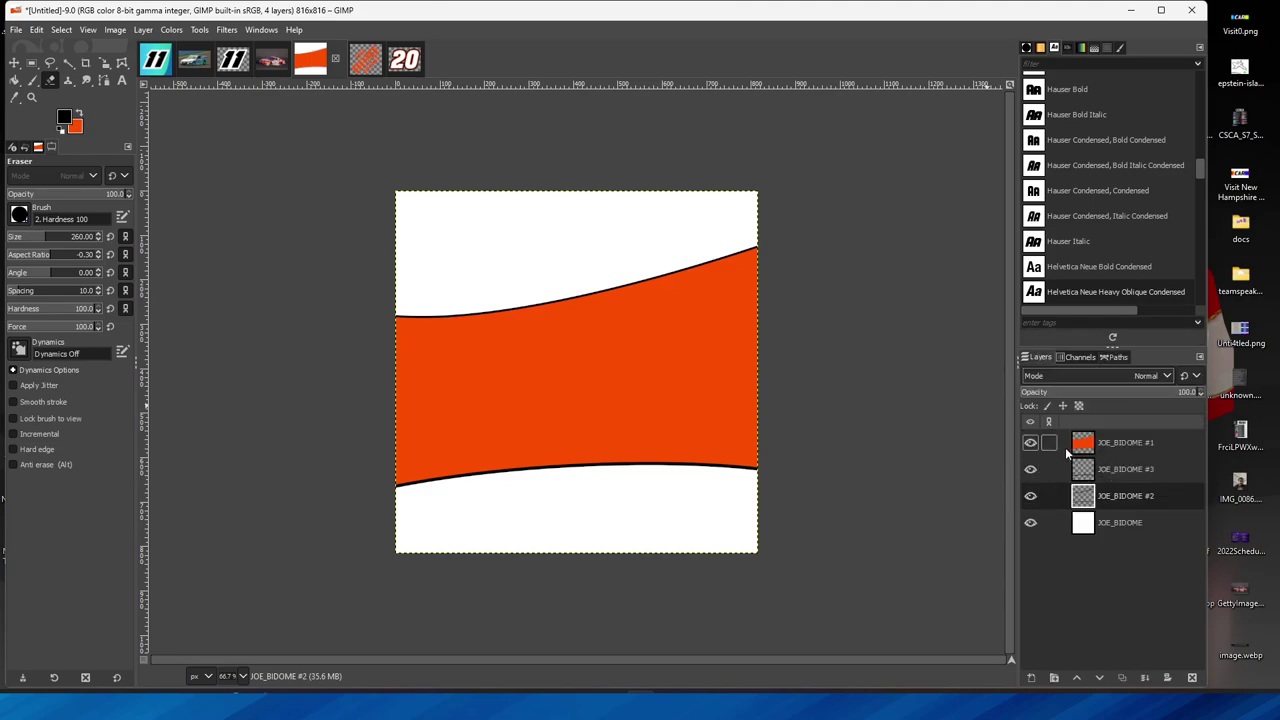
# Merge JOE_BIDOME #3 down into JOE_BIDOME #2.
pyautogui.click(14, 63)
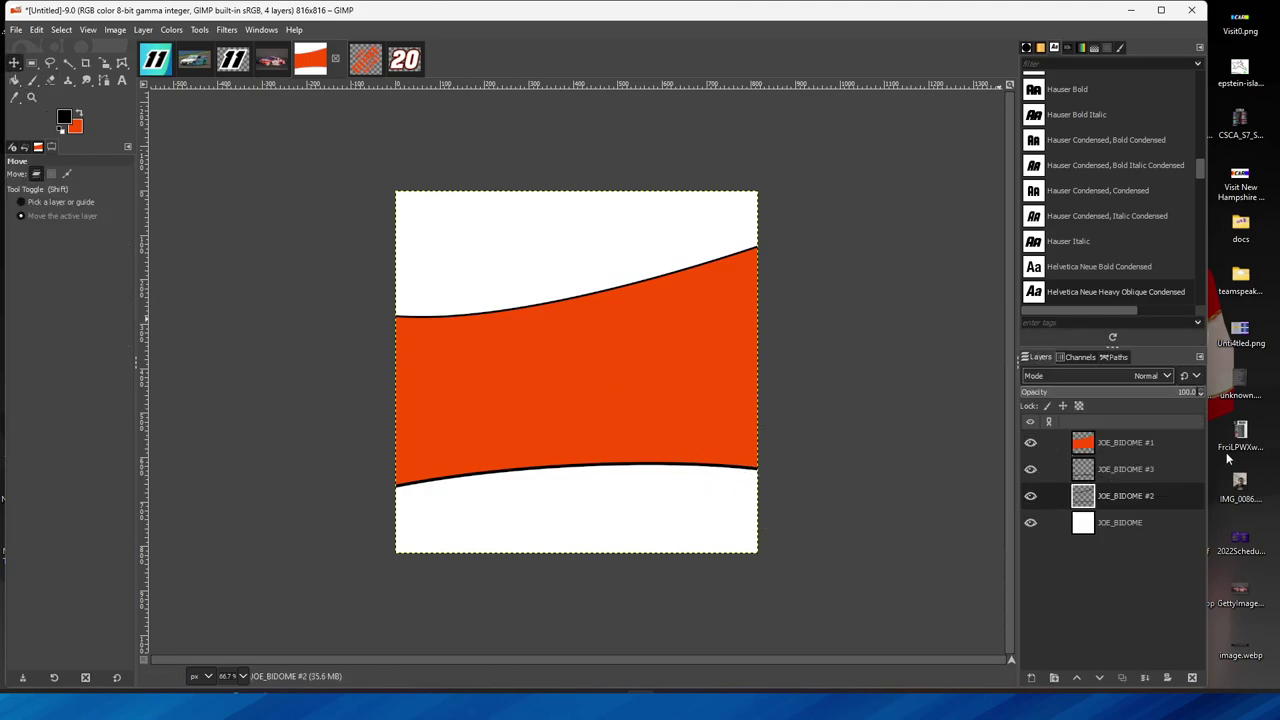
pyautogui.rightClick(1102, 469)
pyautogui.click(1141, 171)
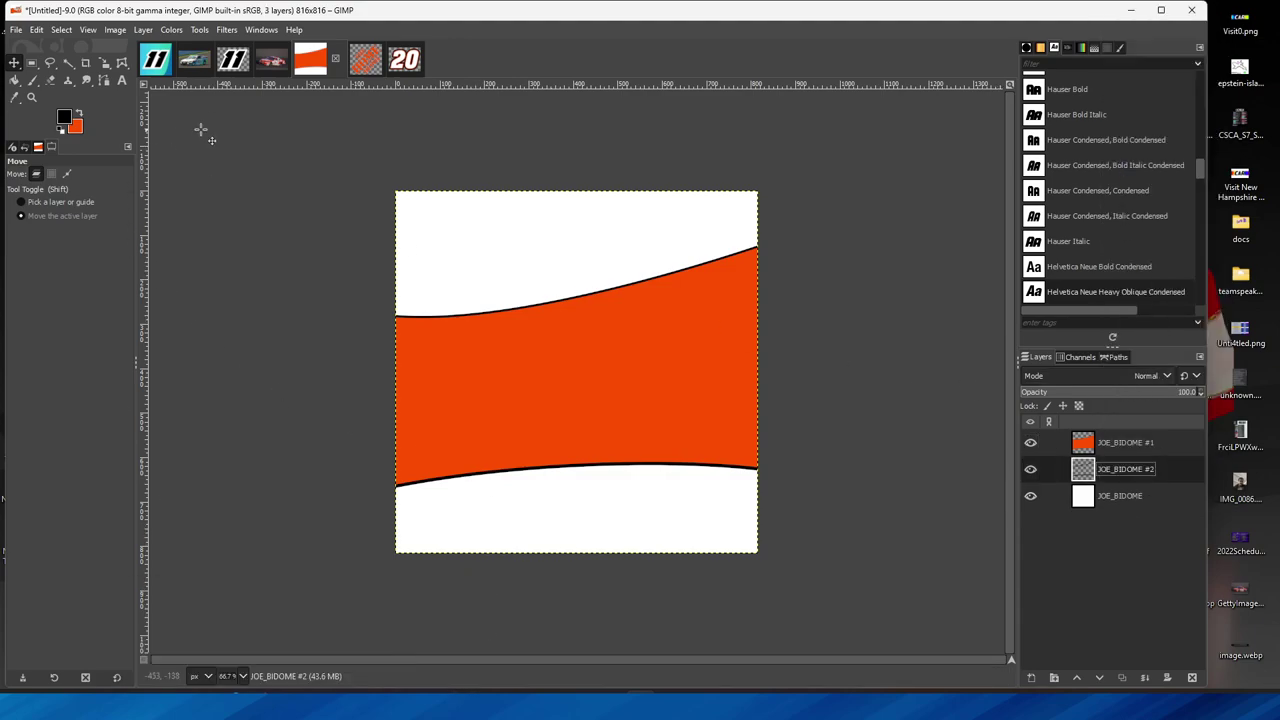
pyautogui.click(260, 63)
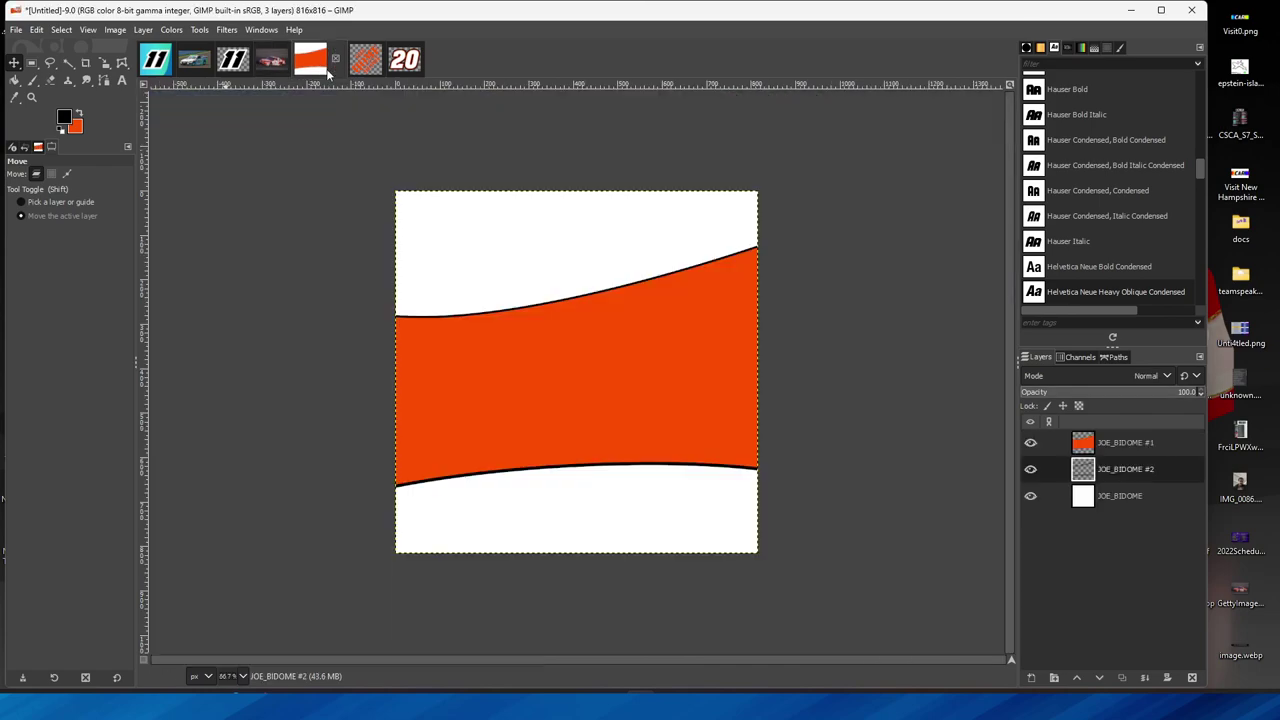
pyautogui.click(327, 60)
# Dismiss the path's actions menu and begin adding a new layer.
pyautogui.click(1112, 358)
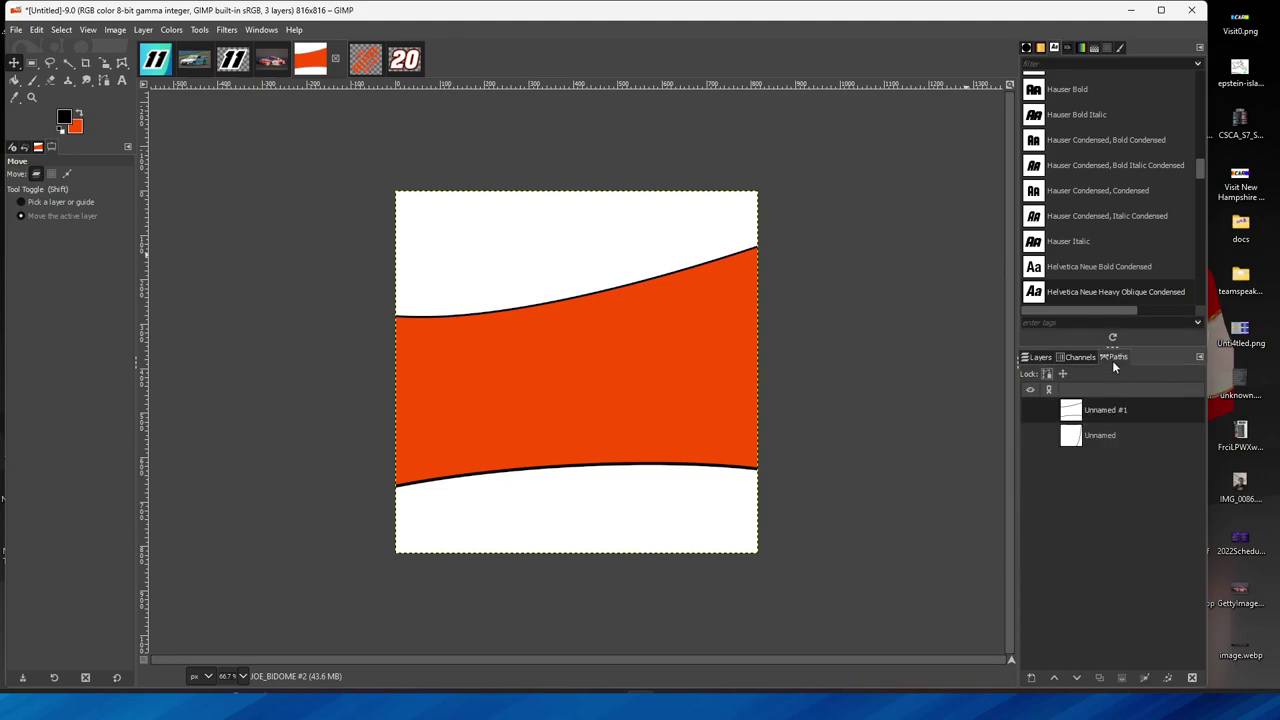
pyautogui.rightClick(1102, 417)
pyautogui.press('Escape')
pyautogui.click(1036, 358)
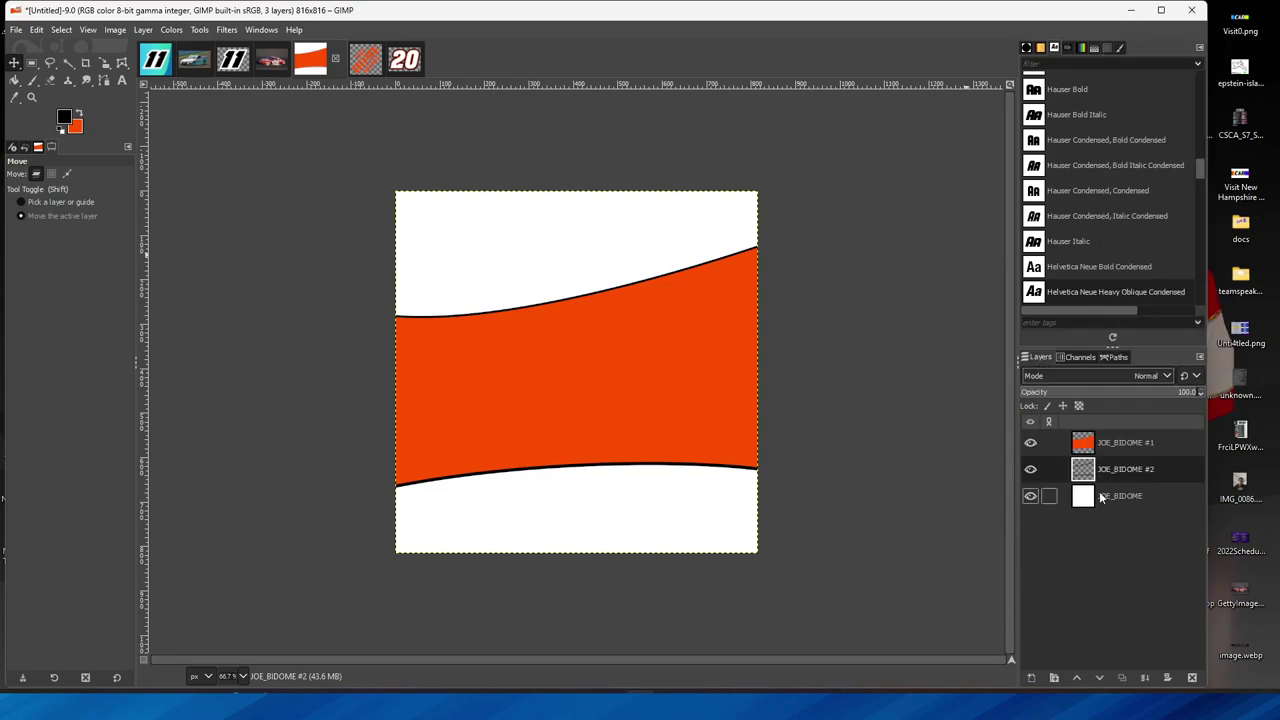
pyautogui.click(1031, 677)
# Add layer JOE_BIDOME #3 below #2 and set the foreground to grey afafaf.
pyautogui.click(1106, 661)
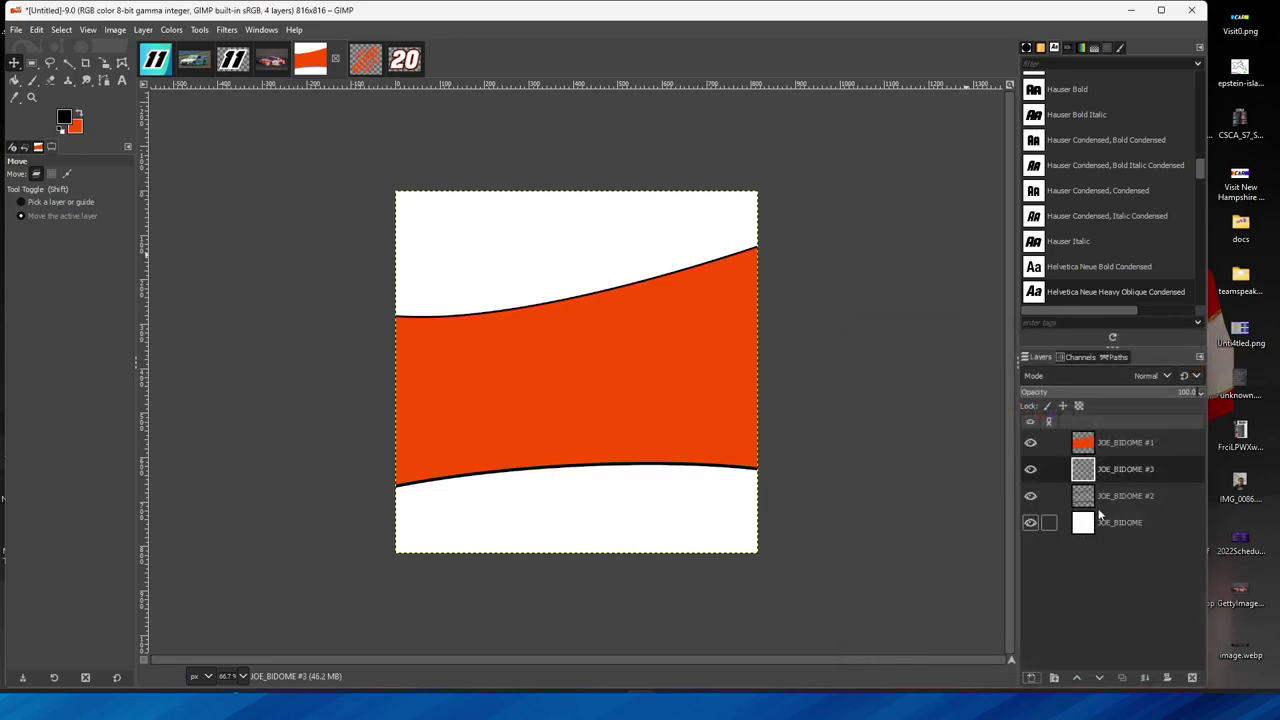
pyautogui.moveTo(1102, 510); pyautogui.dragTo(1103, 470)
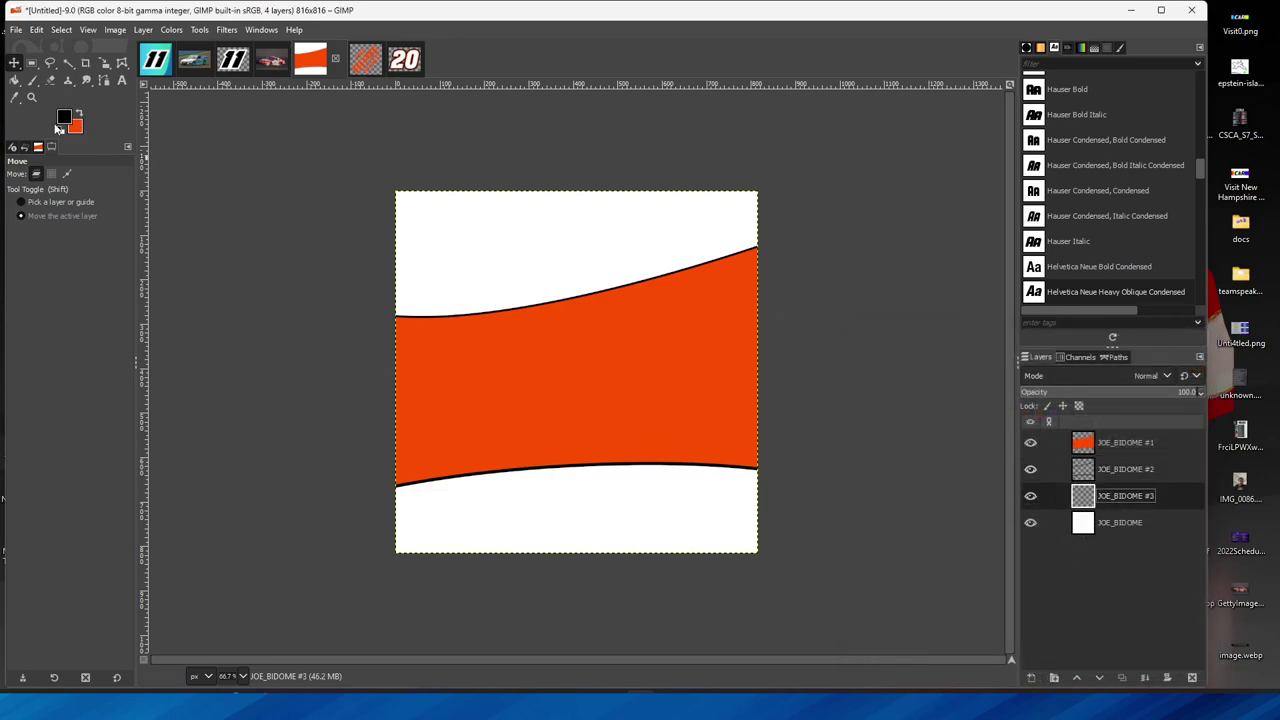
pyautogui.click(63, 121)
pyautogui.moveTo(63, 121); pyautogui.dragTo(2, 108)
pyautogui.click(175, 251)
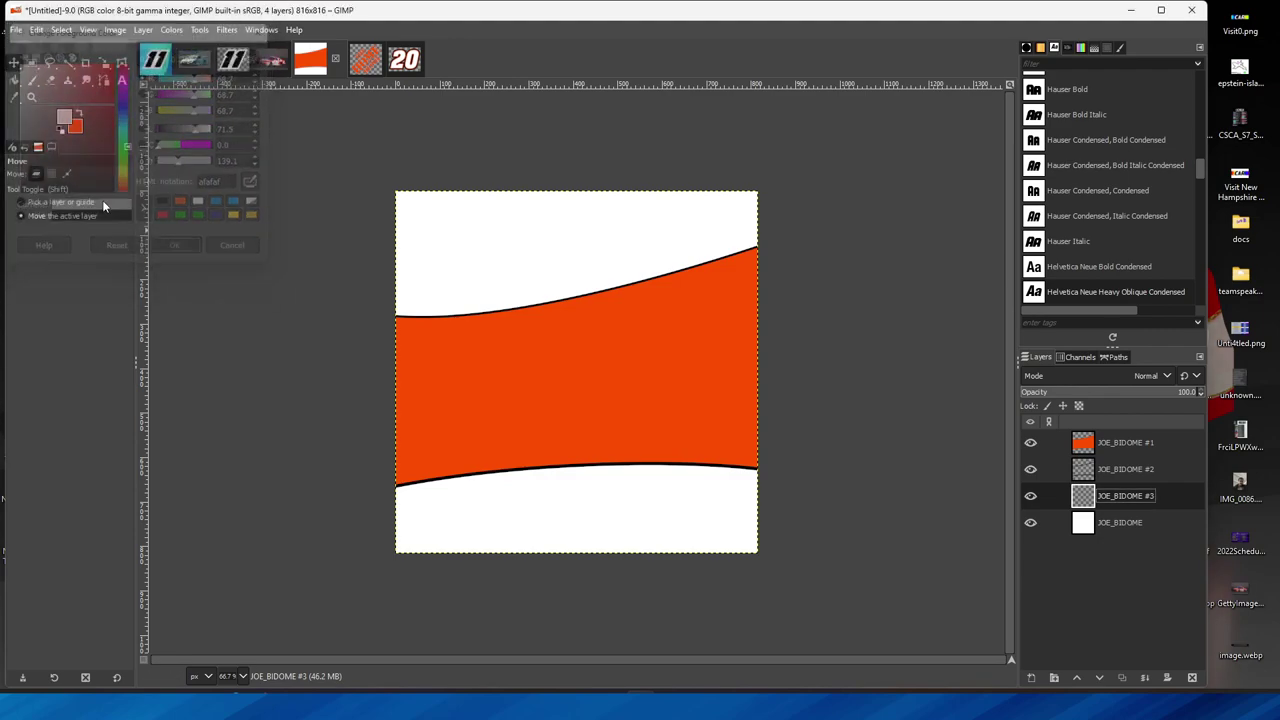
# Stroke the path in grey at width 10 on JOE_BIDOME #3.
pyautogui.click(1110, 357)
pyautogui.rightClick(1100, 410)
pyautogui.click(1123, 281)
pyautogui.click(1224, 347)
pyautogui.rightClick(1123, 406)
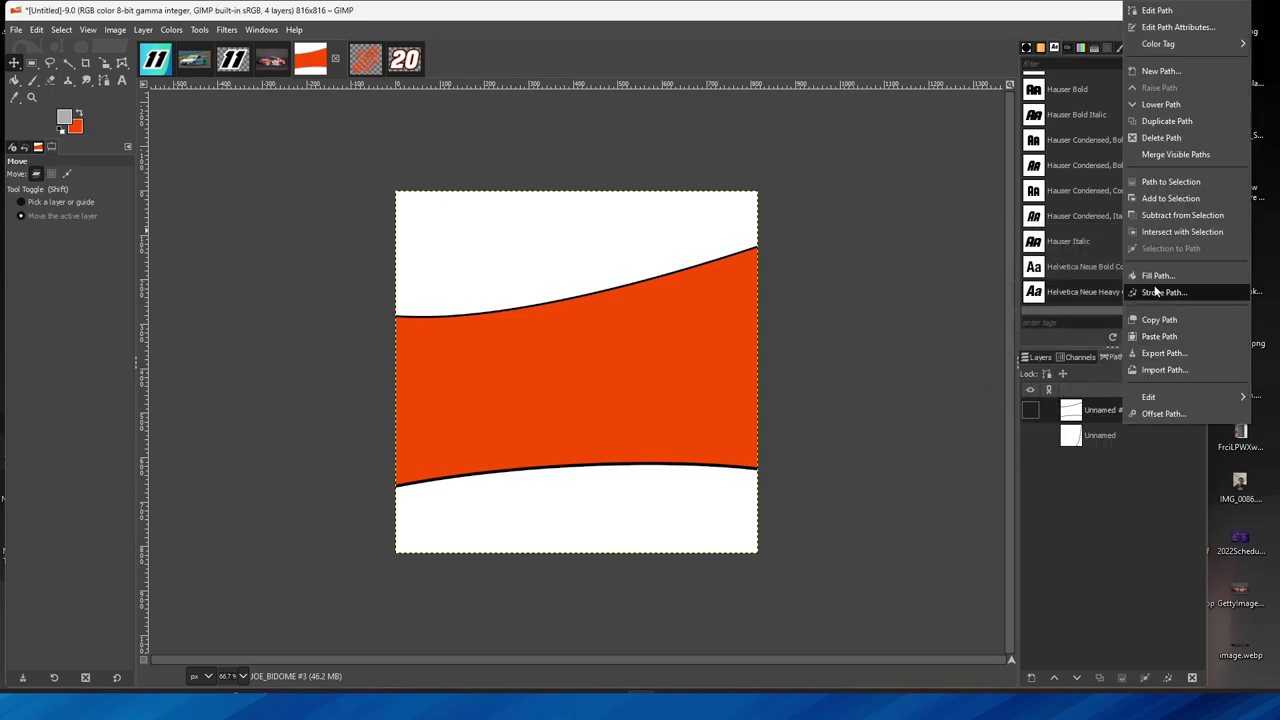
pyautogui.click(1157, 291)
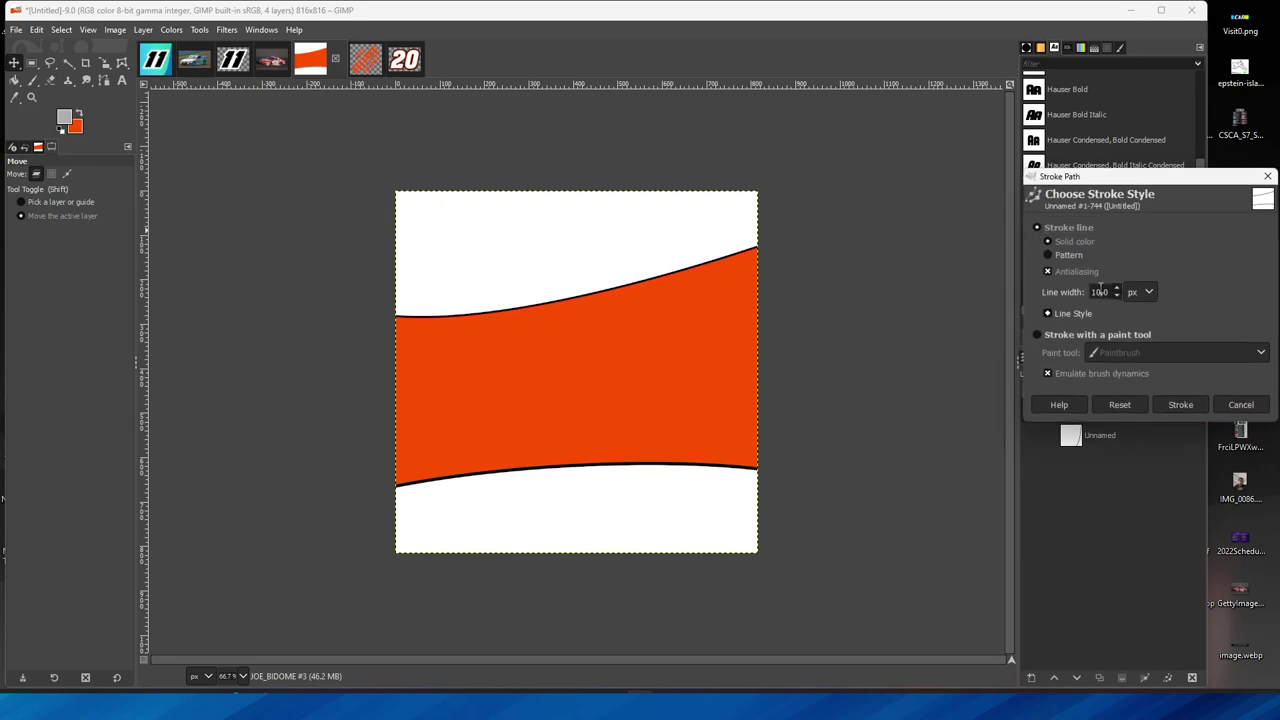
pyautogui.press('BackSpace')
pyautogui.press('BackSpace')
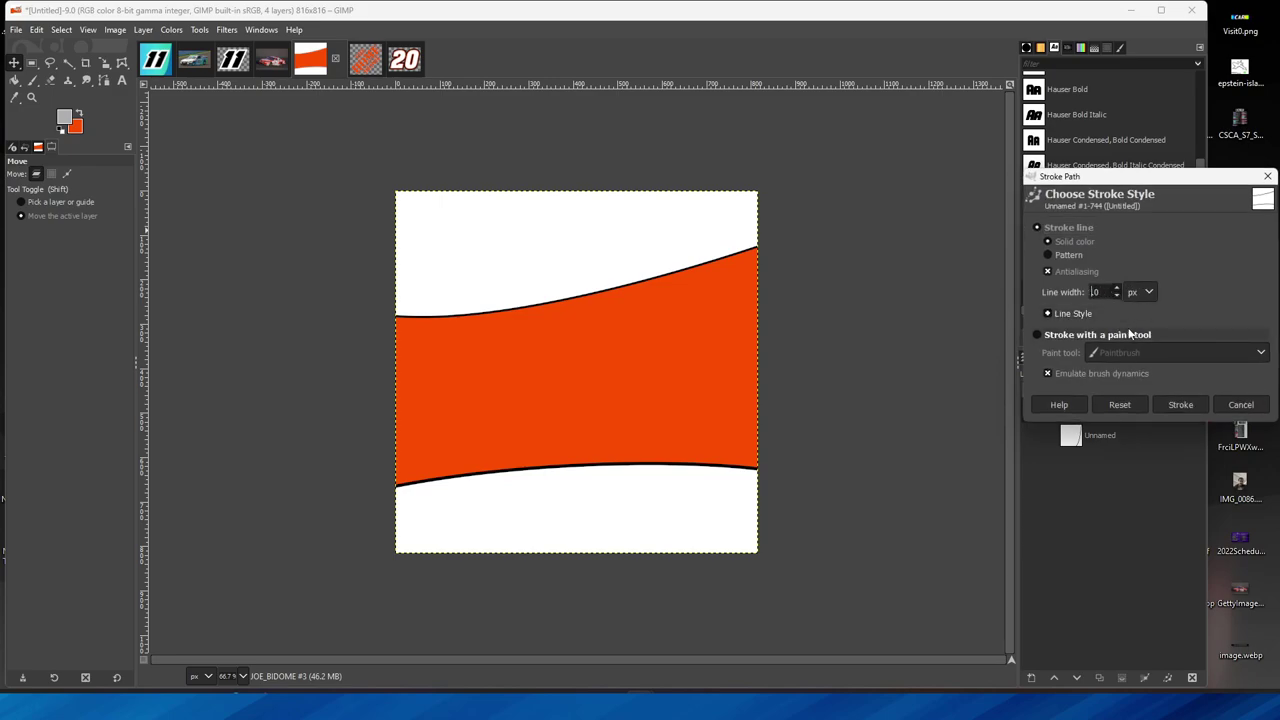
pyautogui.click(1172, 405)
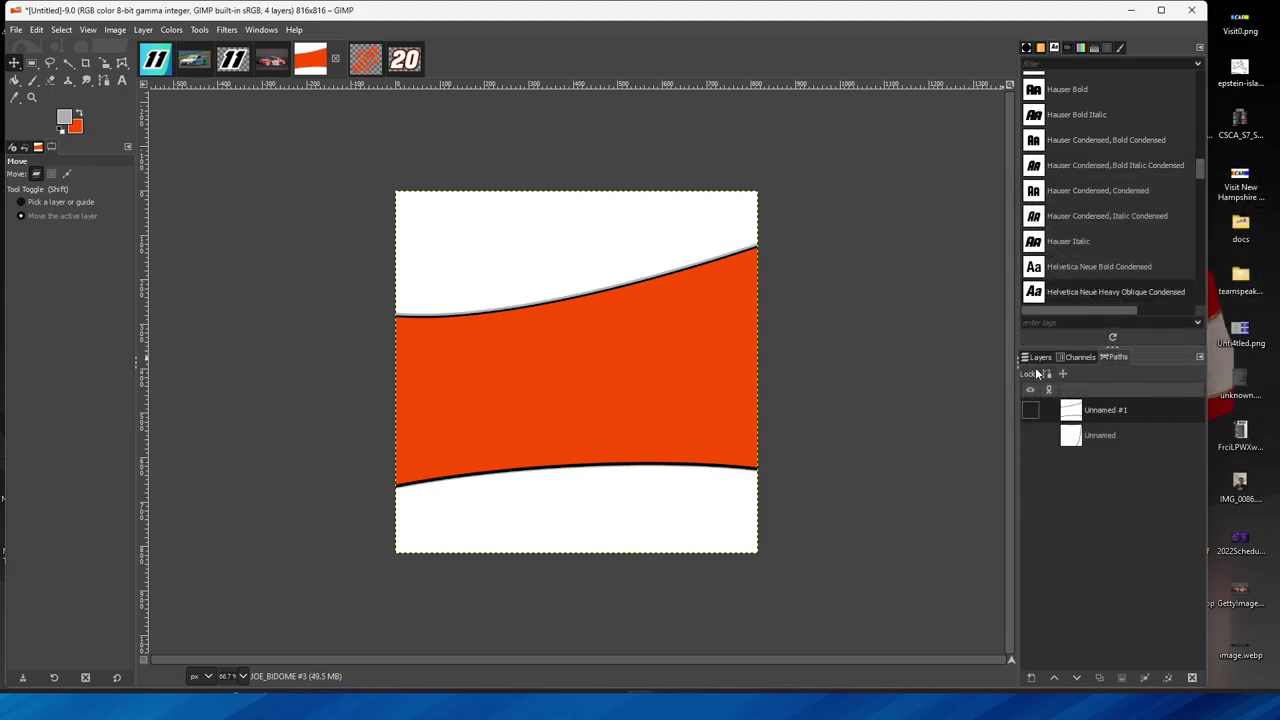
pyautogui.rightClick(1117, 429)
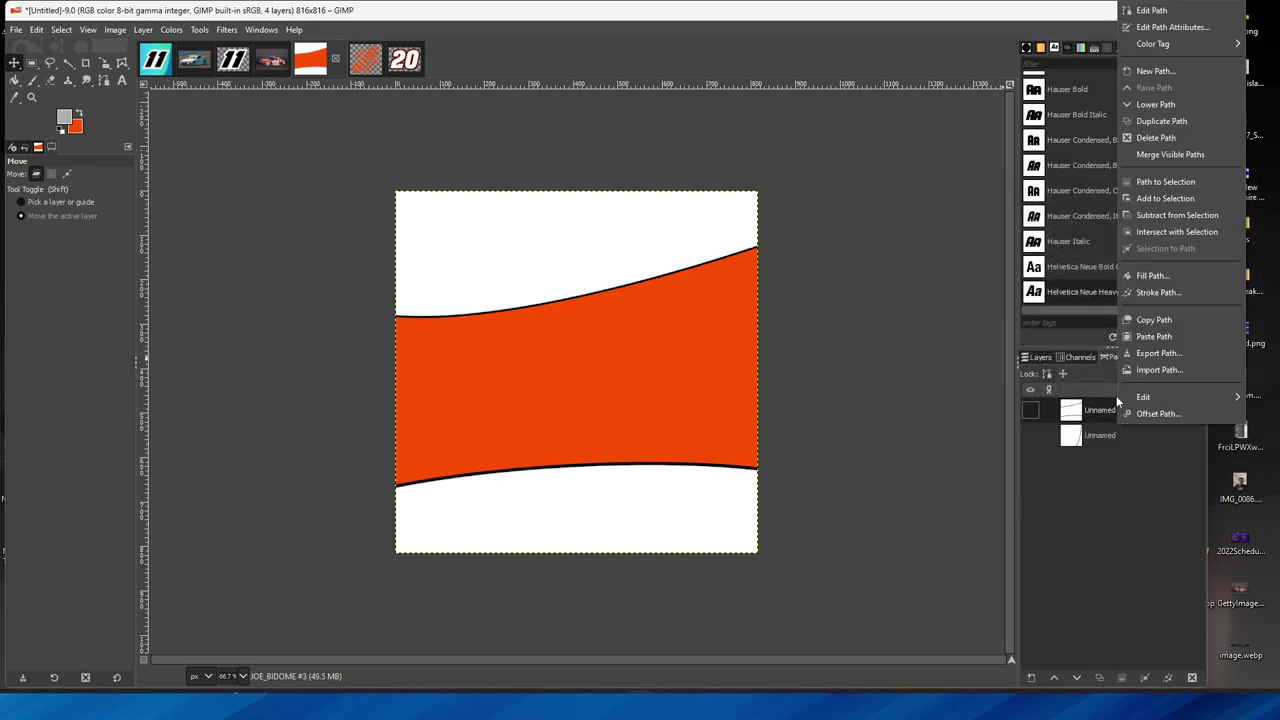
pyautogui.click(1145, 301)
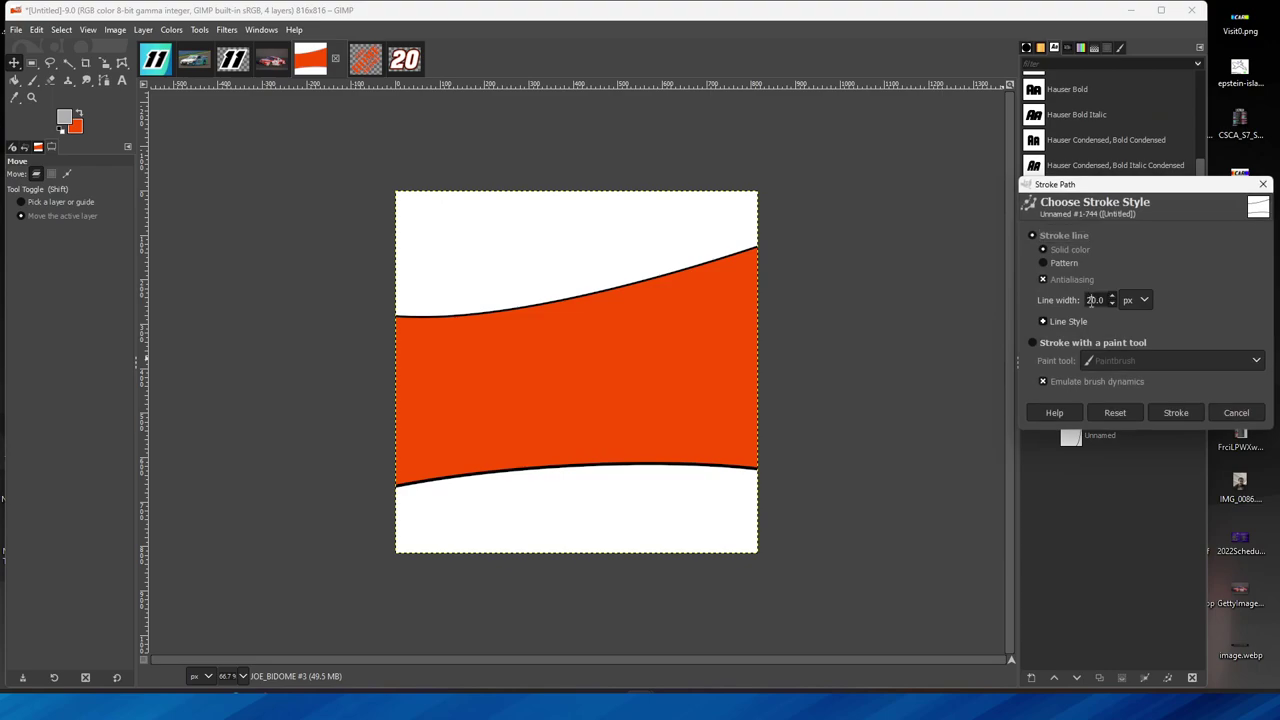
pyautogui.click(1176, 412)
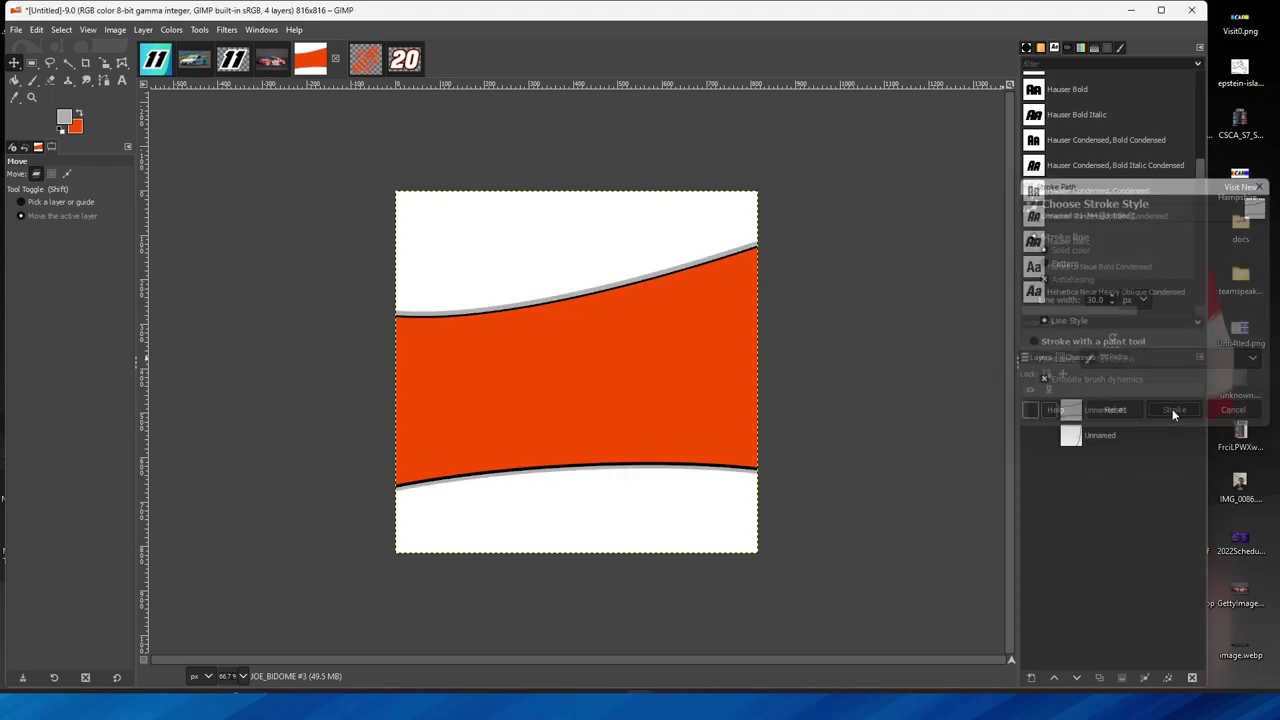
# Restroke grey along both curves, then erase the grey line along the top curve.
pyautogui.click(268, 60)
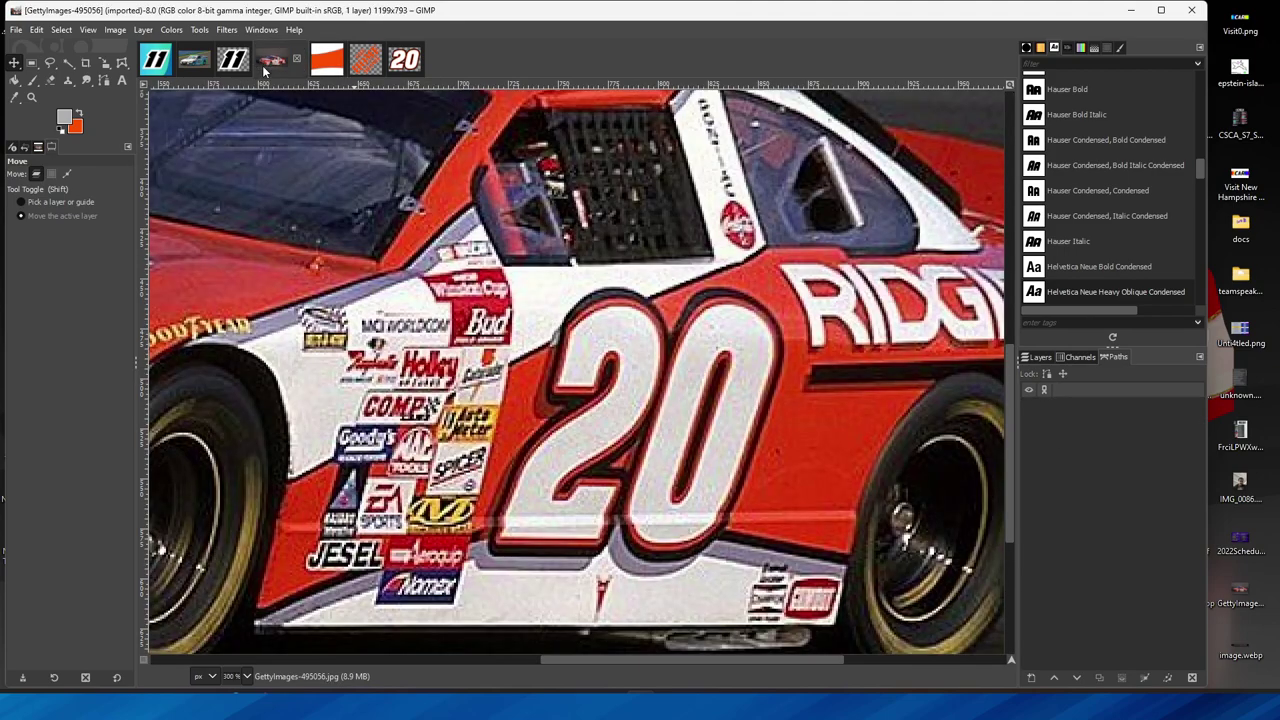
pyautogui.click(337, 60)
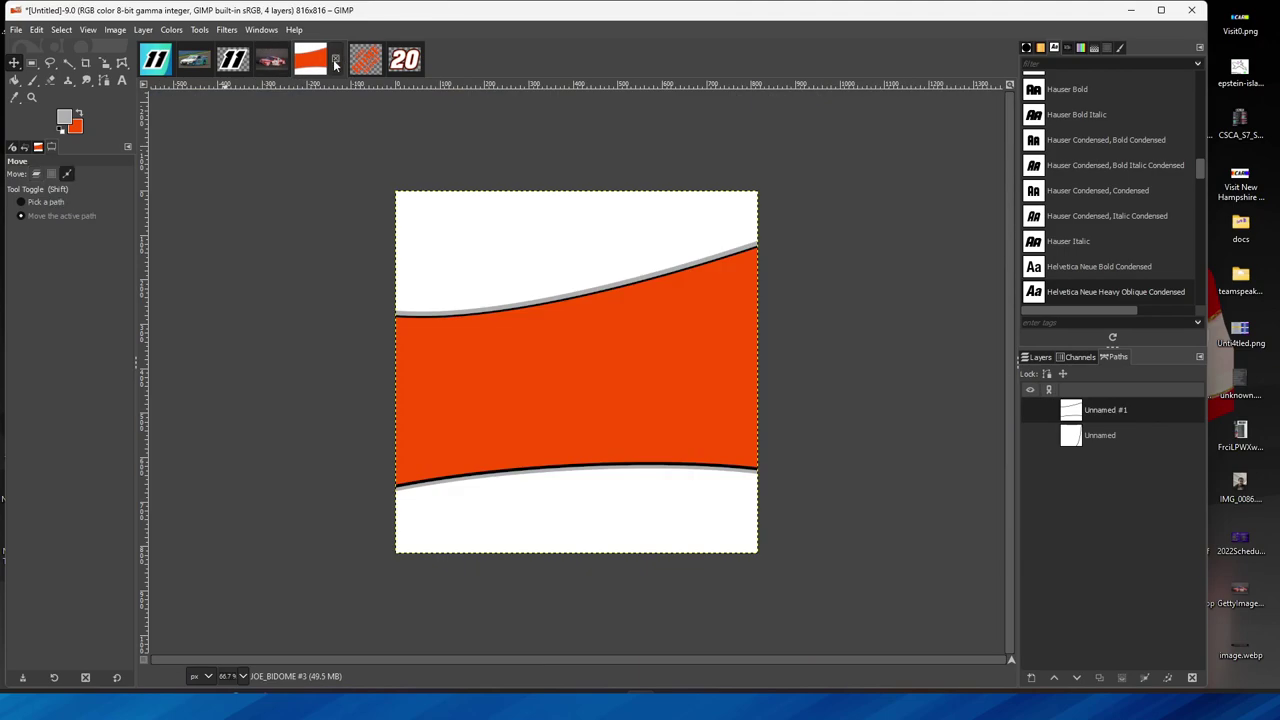
pyautogui.rightClick(1128, 412)
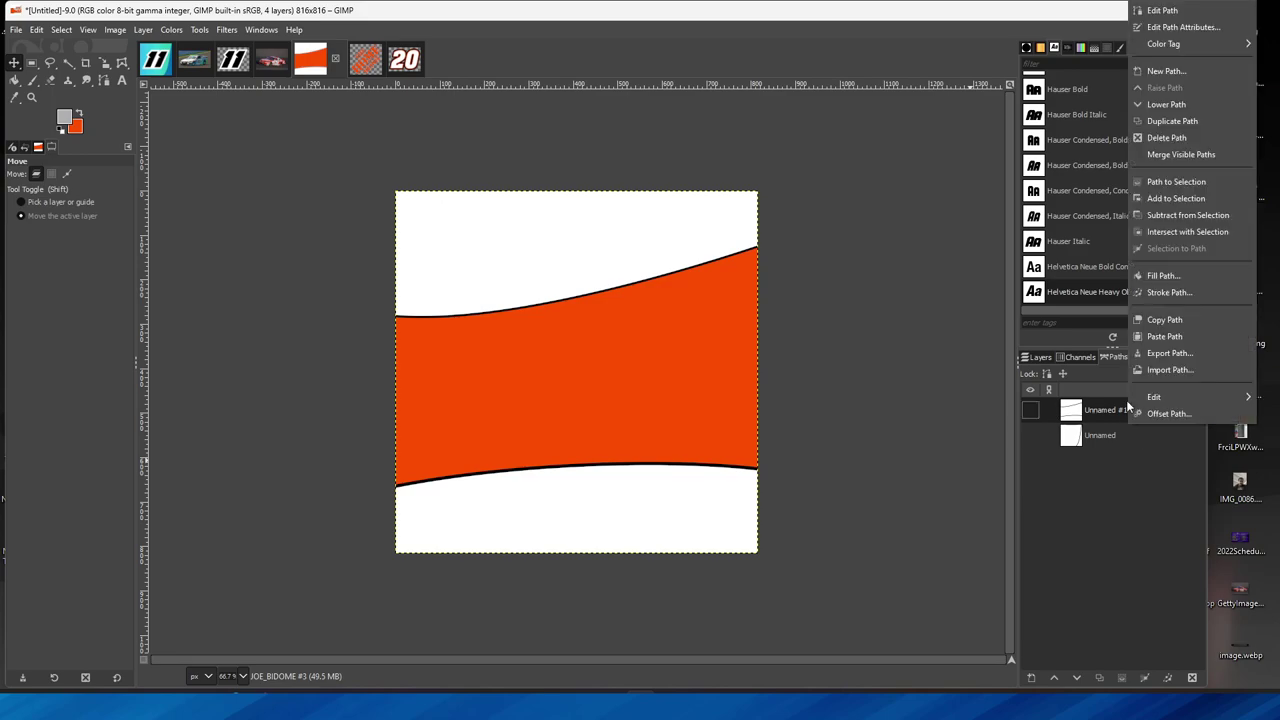
pyautogui.click(1157, 288)
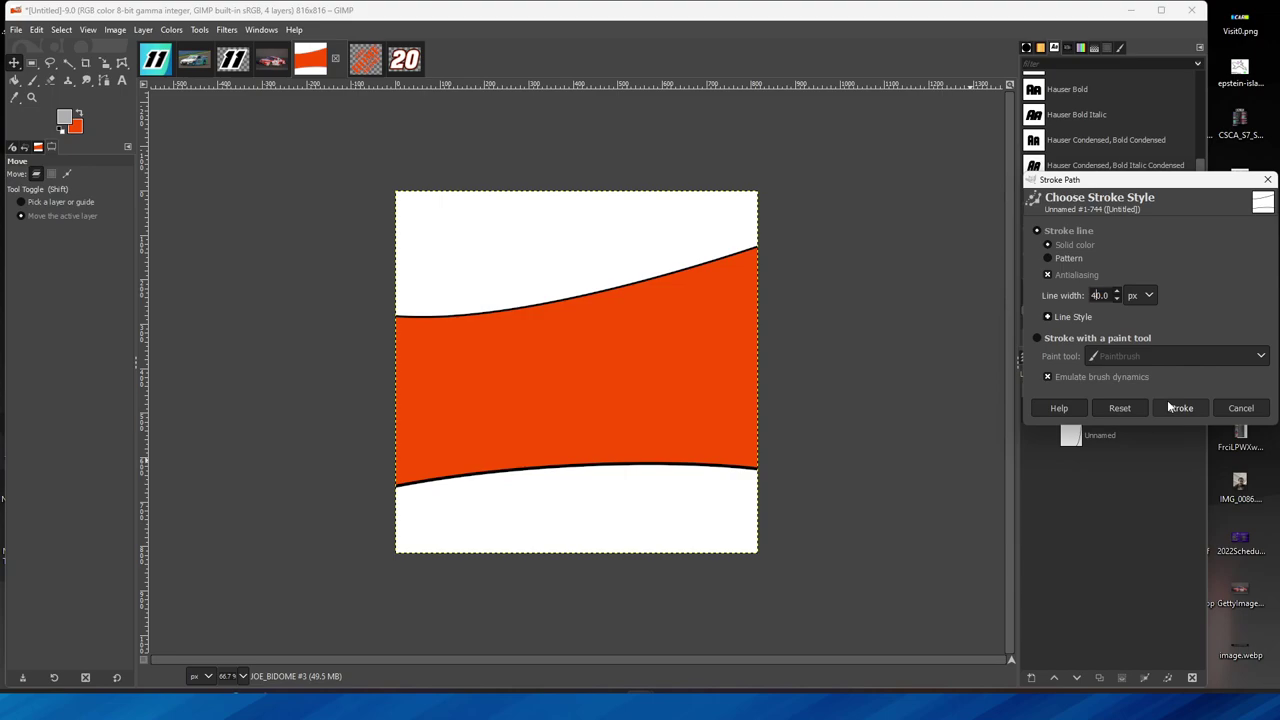
pyautogui.click(1168, 405)
pyautogui.click(1040, 357)
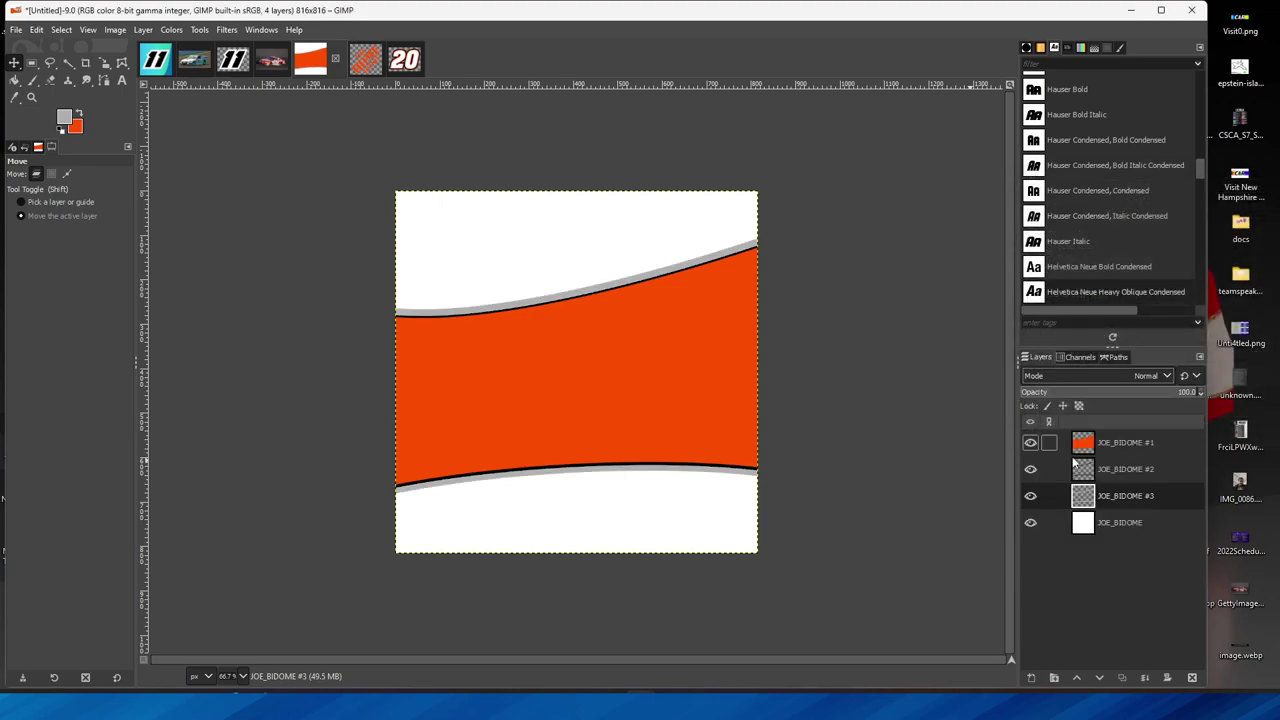
pyautogui.click(50, 80)
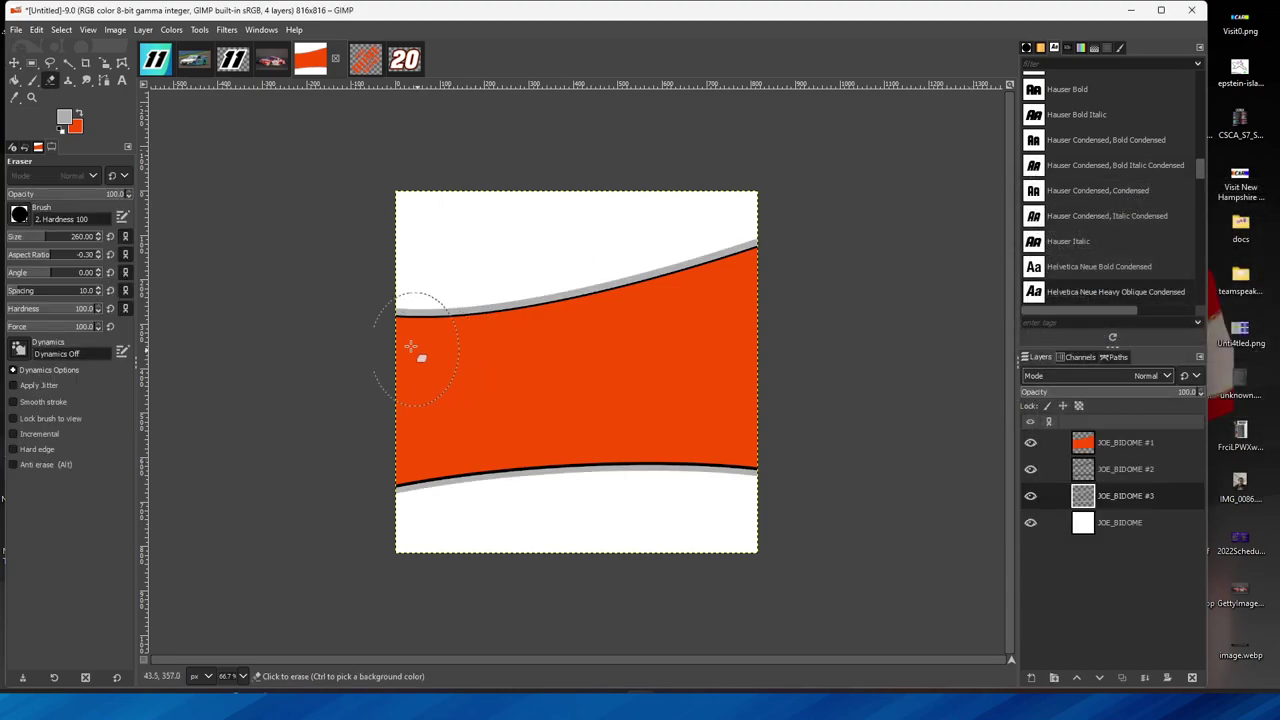
pyautogui.moveTo(410, 340)
pyautogui.mouseDown()
pyautogui.moveTo(731, 277)
pyautogui.moveTo(755, 252)
pyautogui.mouseUp()
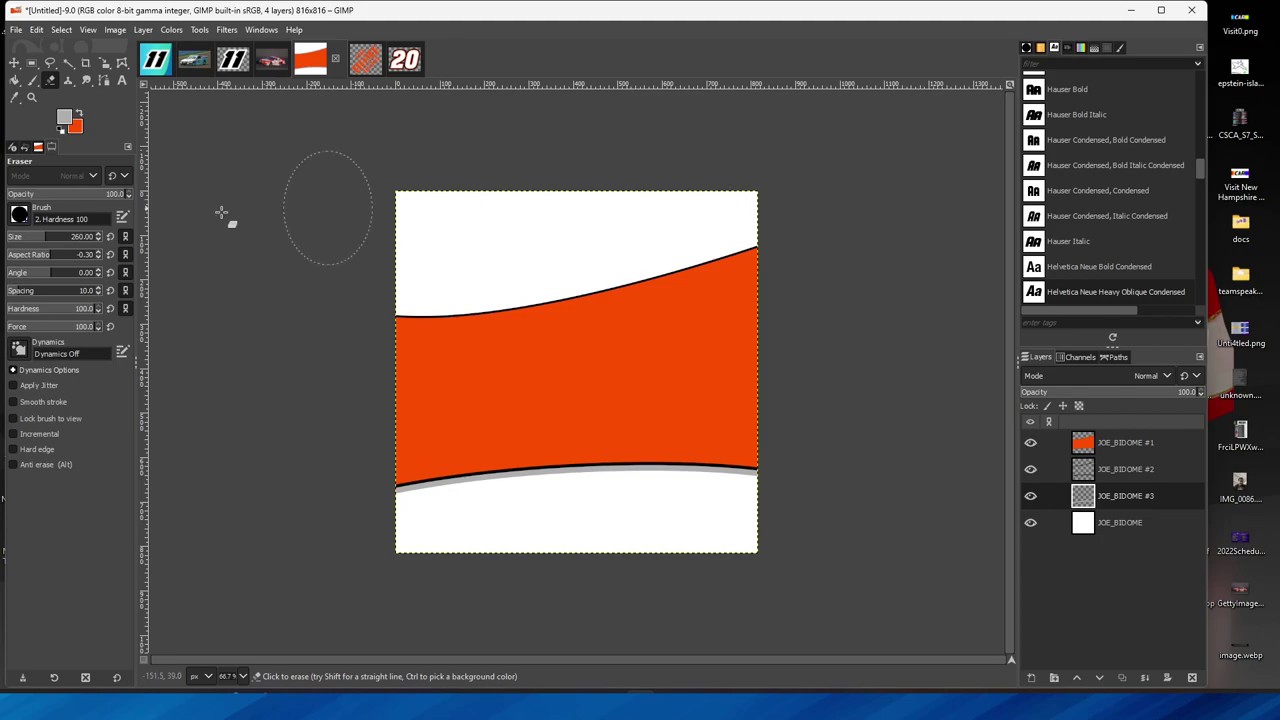
# Merge the 20 Left #1 group into one layer and copy it into the card image.
pyautogui.click(14, 63)
pyautogui.click(404, 60)
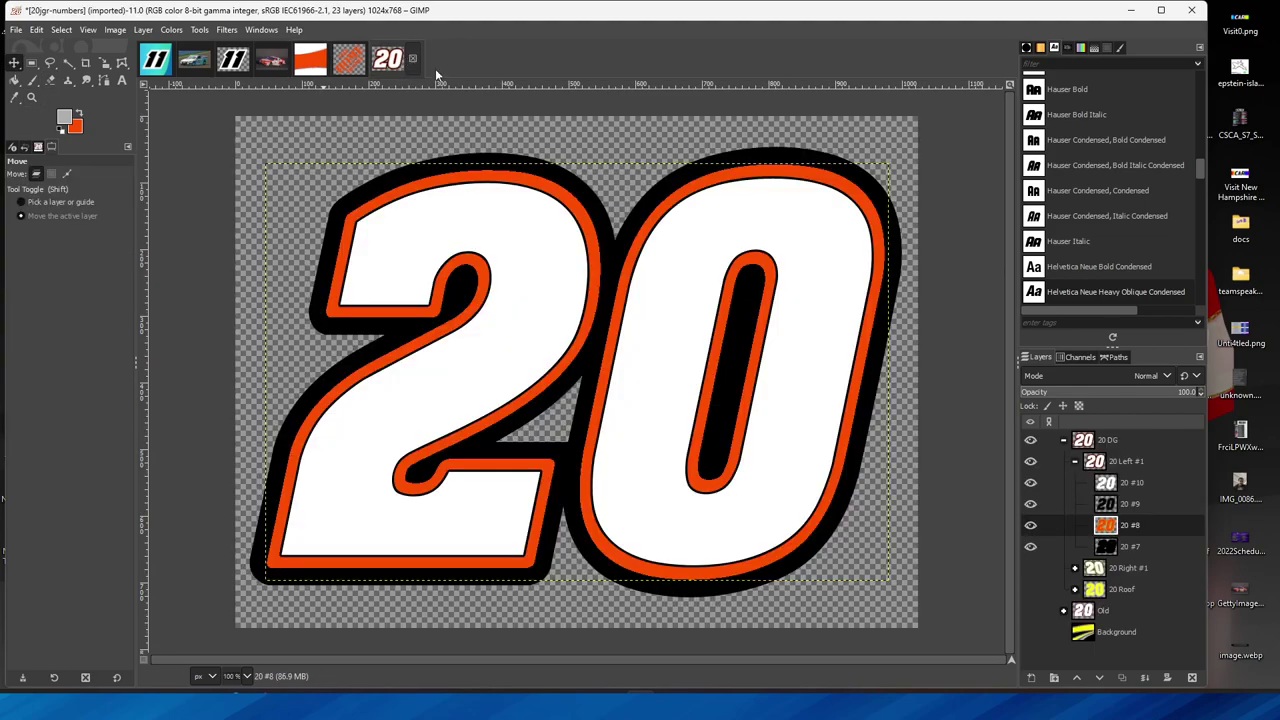
pyautogui.click(1076, 462)
pyautogui.rightClick(1120, 465)
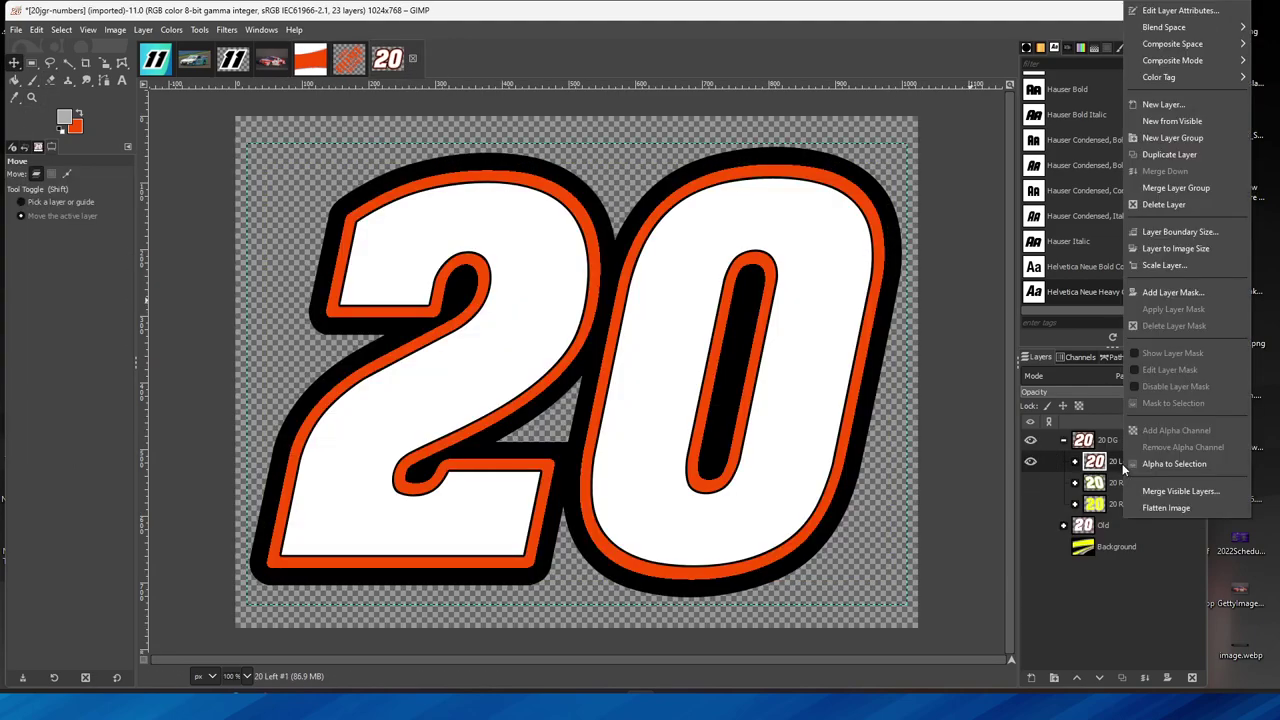
pyautogui.click(1165, 188)
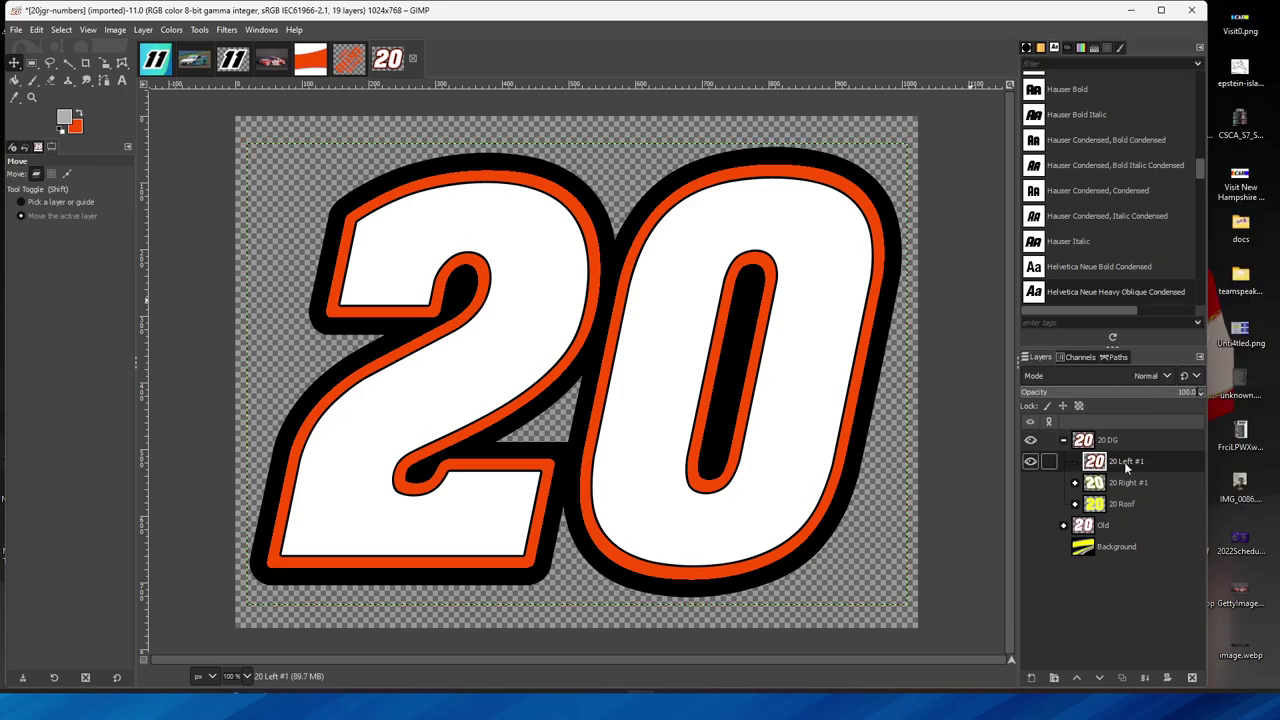
pyautogui.moveTo(1124, 462); pyautogui.dragTo(480, 275)
# Raise the 20 layer to the top of the stack and scale it to 775 px wide.
pyautogui.moveTo(1116, 500); pyautogui.dragTo(1117, 450)
pyautogui.rightClick(1117, 450)
pyautogui.click(1186, 250)
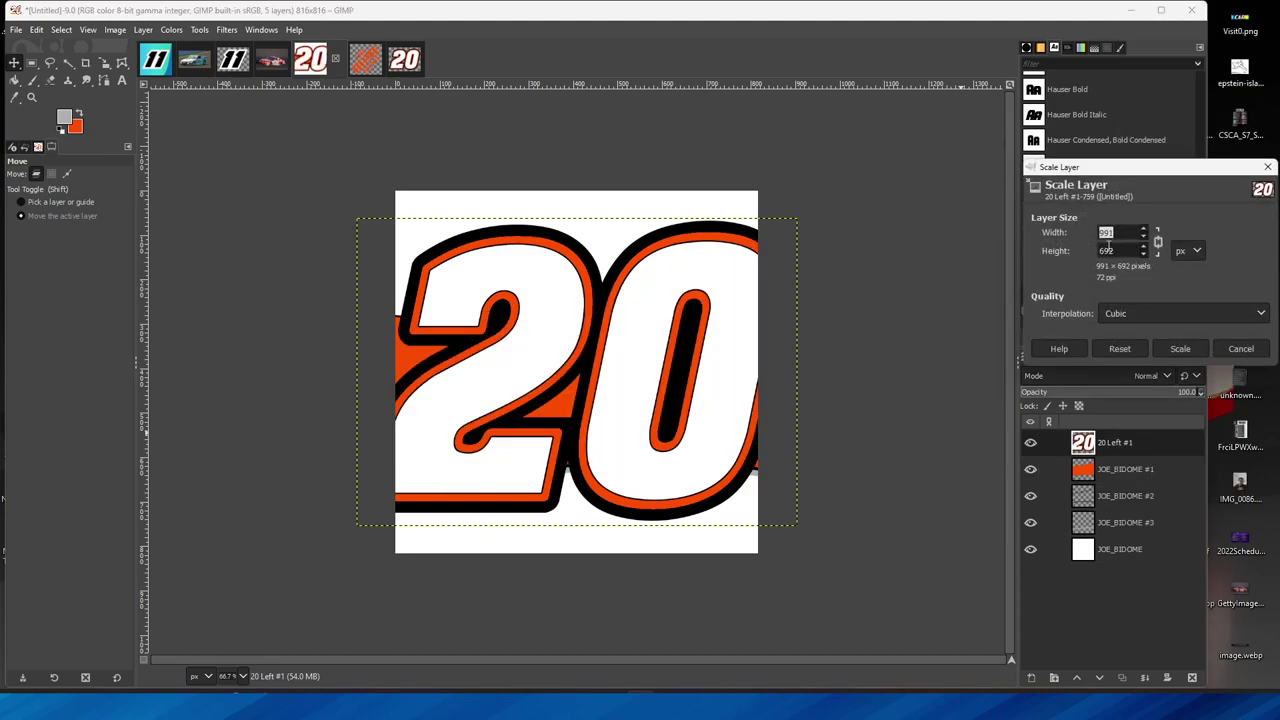
pyautogui.write('775')
pyautogui.click(1180, 348)
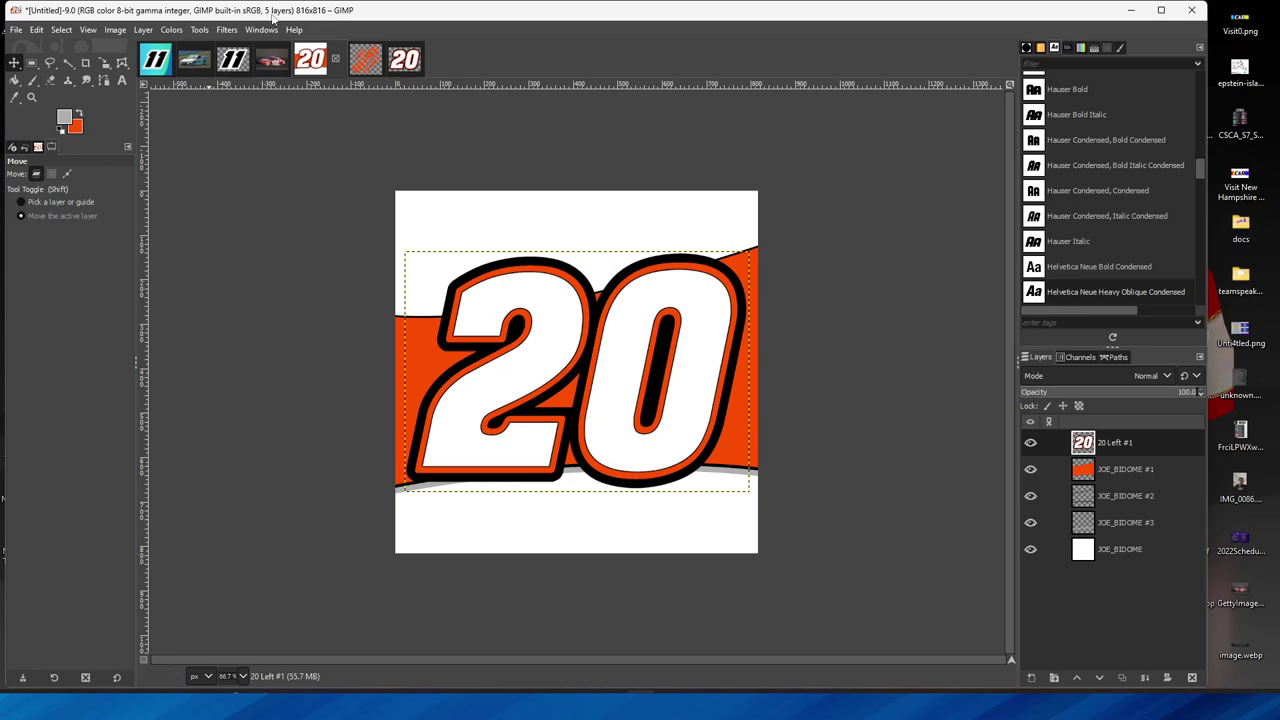
pyautogui.click(273, 60)
pyautogui.click(327, 60)
# Select the 20 graphic's outline with Alpha to Selection and grow it by 10 px.
pyautogui.rightClick(1111, 448)
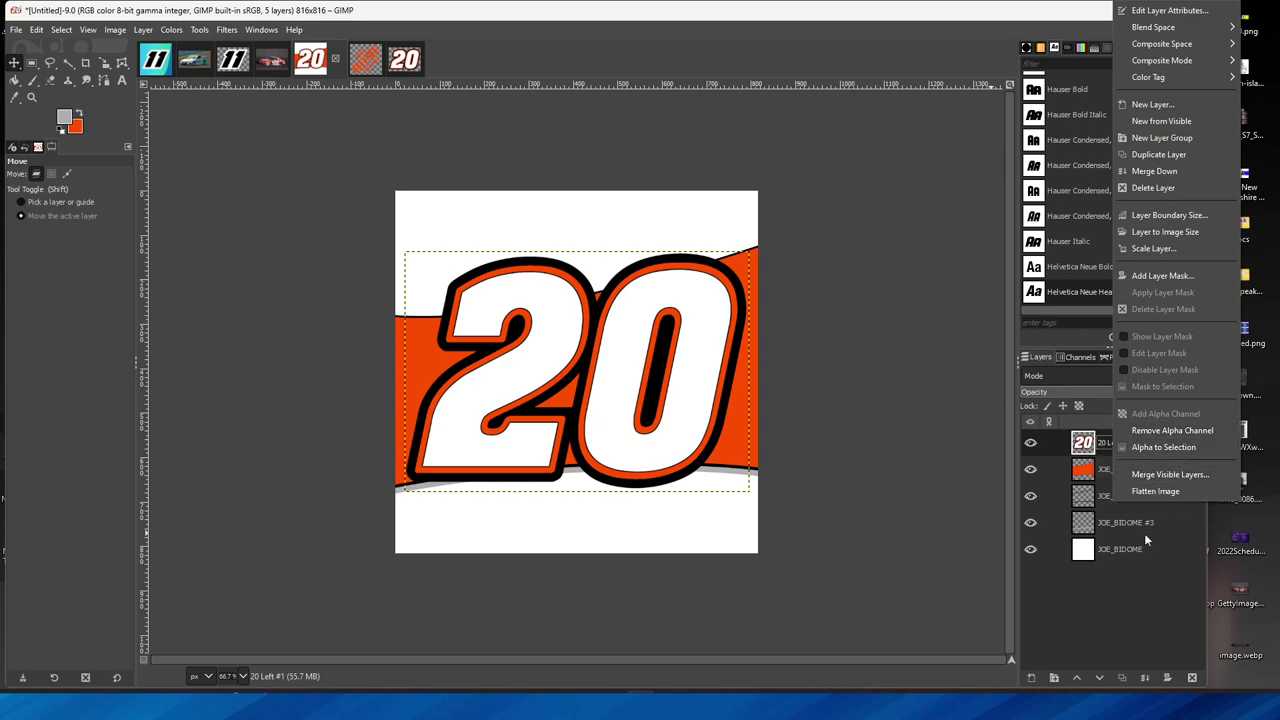
pyautogui.click(1144, 448)
pyautogui.rightClick(694, 384)
pyautogui.moveTo(732, 442)
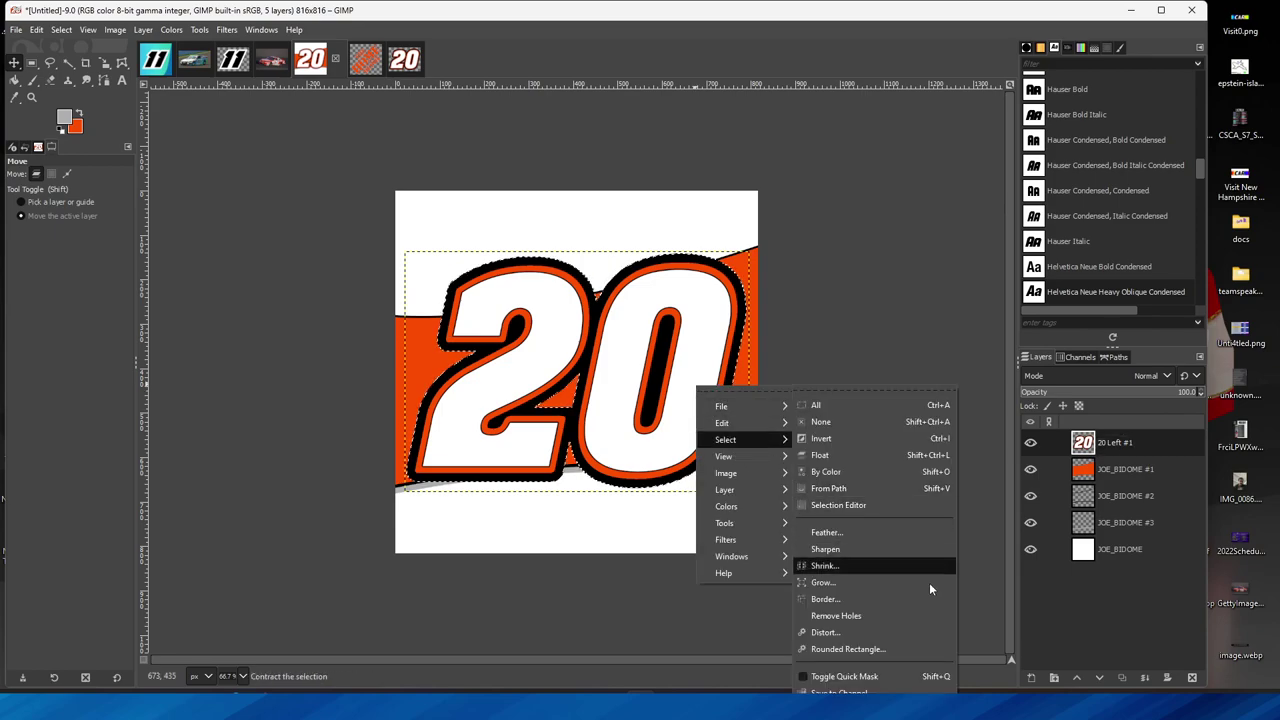
pyautogui.click(851, 583)
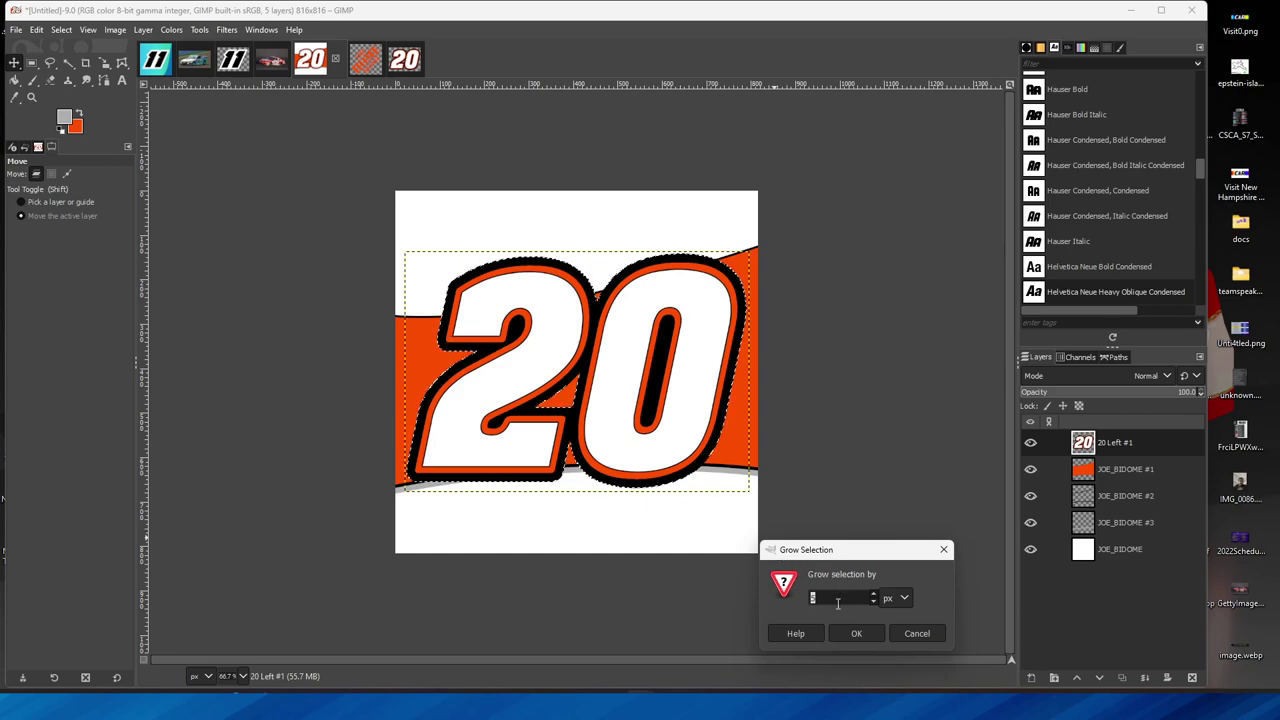
pyautogui.write('10')
pyautogui.click(856, 633)
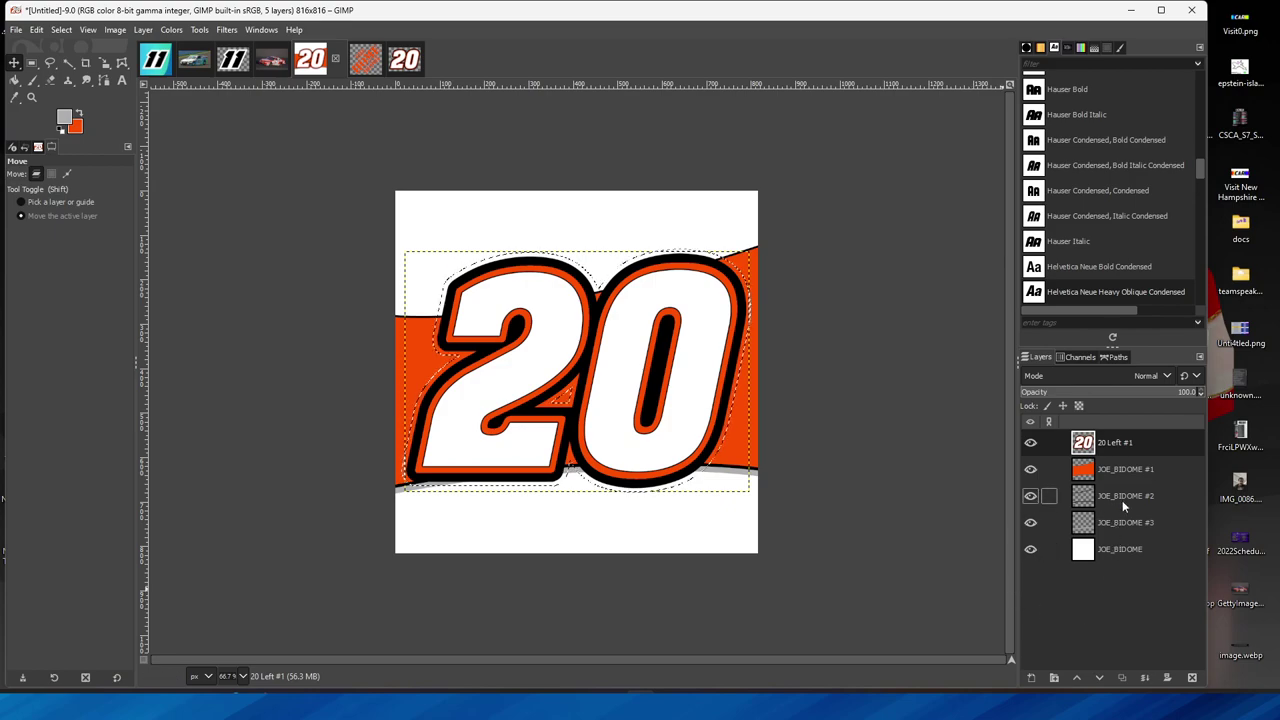
# Add a JOE_BIDOME #4 layer above JOE_BIDOME #3 and pick the Paintbrush.
pyautogui.click(1118, 524)
pyautogui.click(1031, 677)
pyautogui.click(1093, 666)
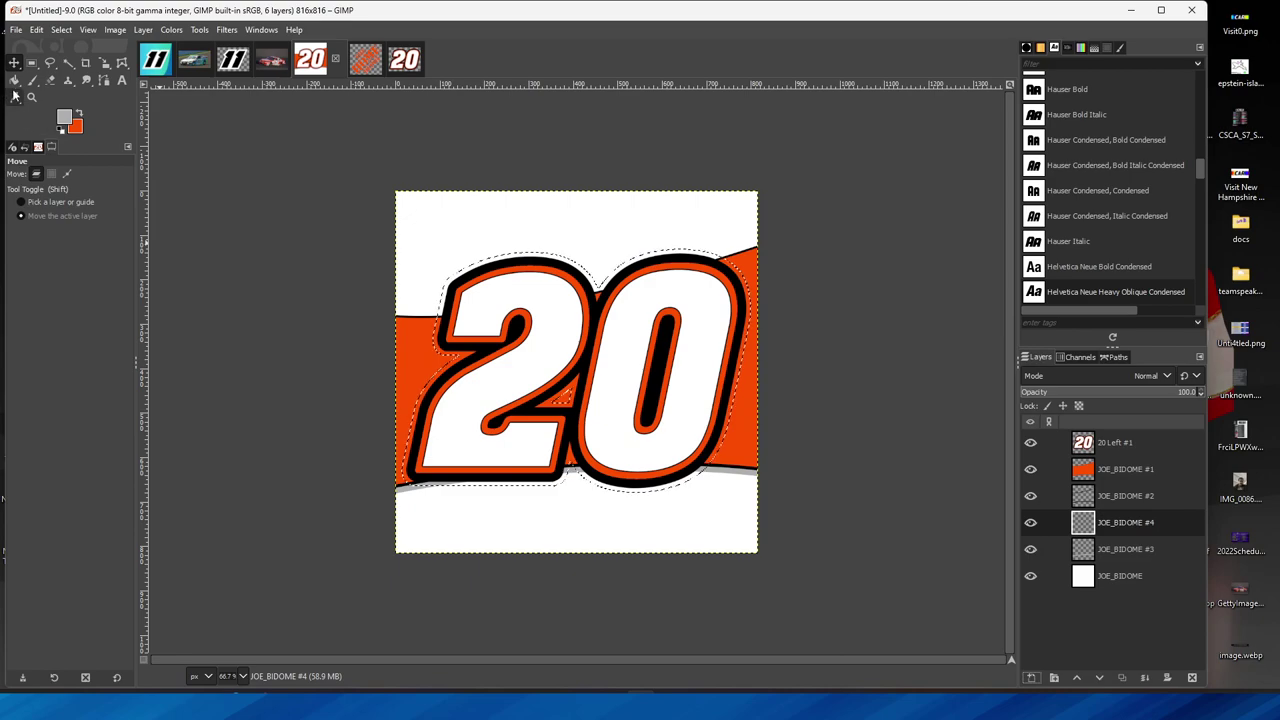
pyautogui.click(32, 80)
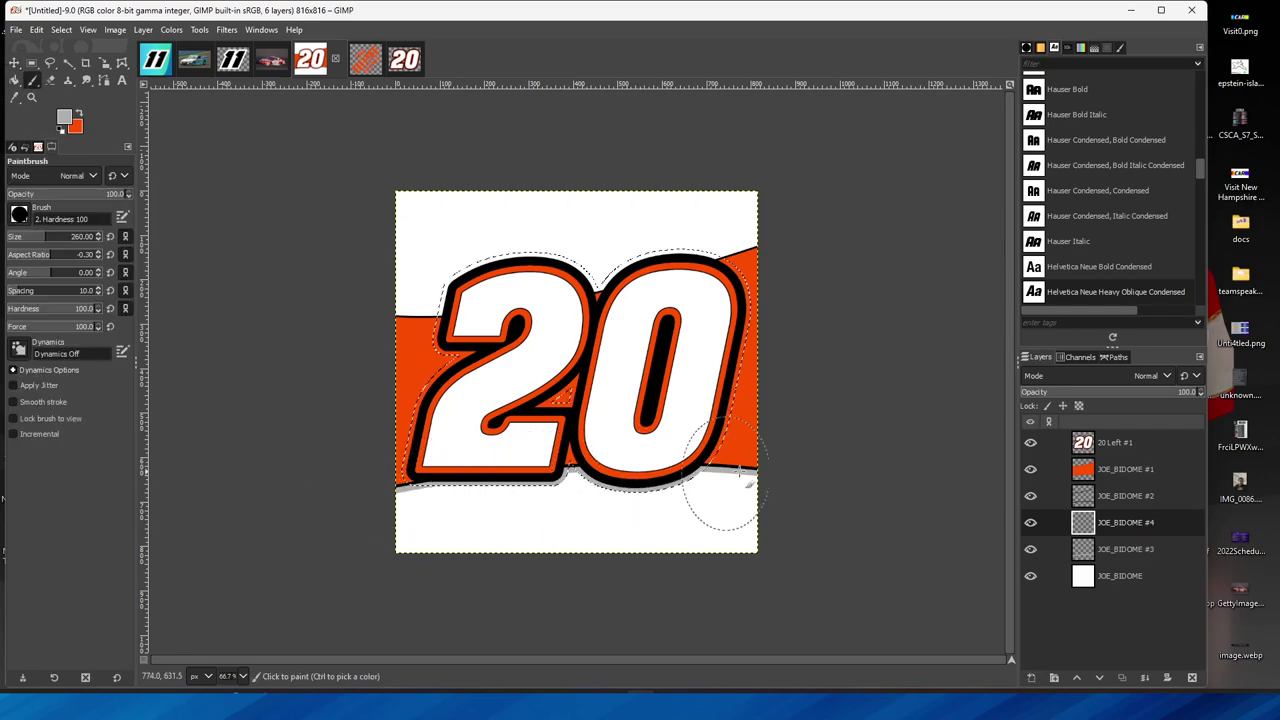
pyautogui.click(63, 29)
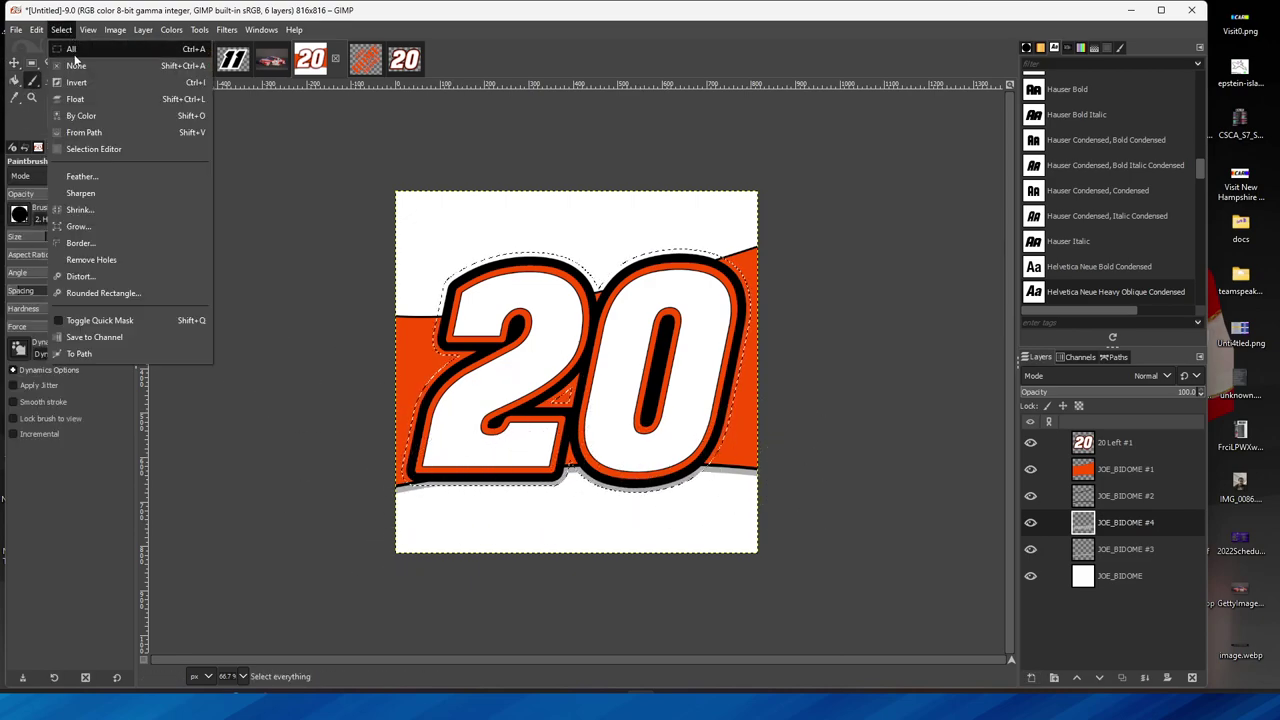
pyautogui.click(272, 60)
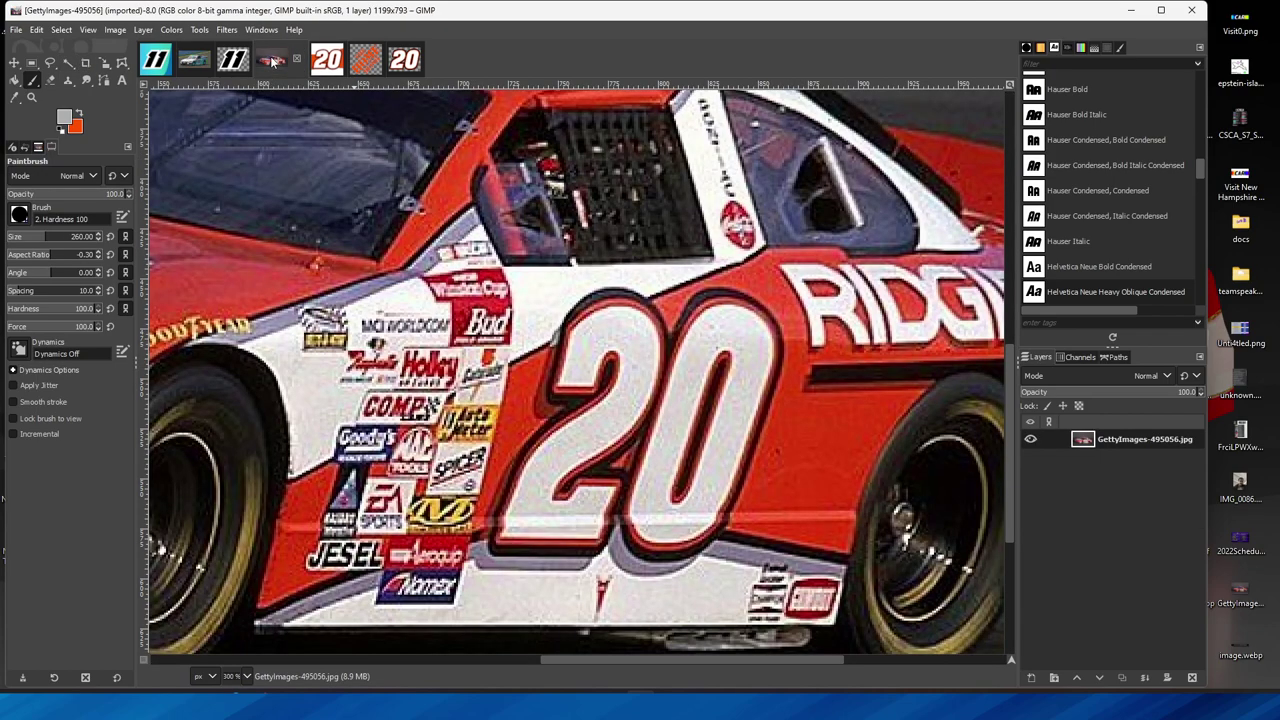
pyautogui.click(183, 65)
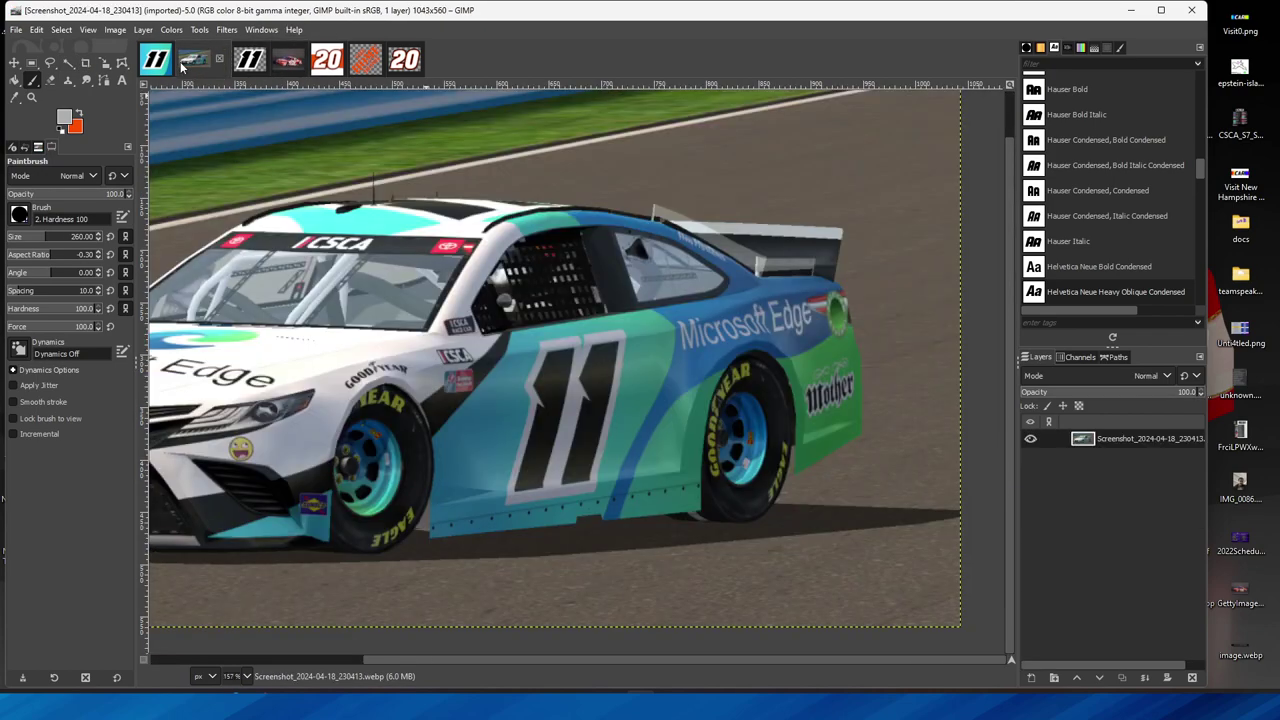
pyautogui.click(327, 61)
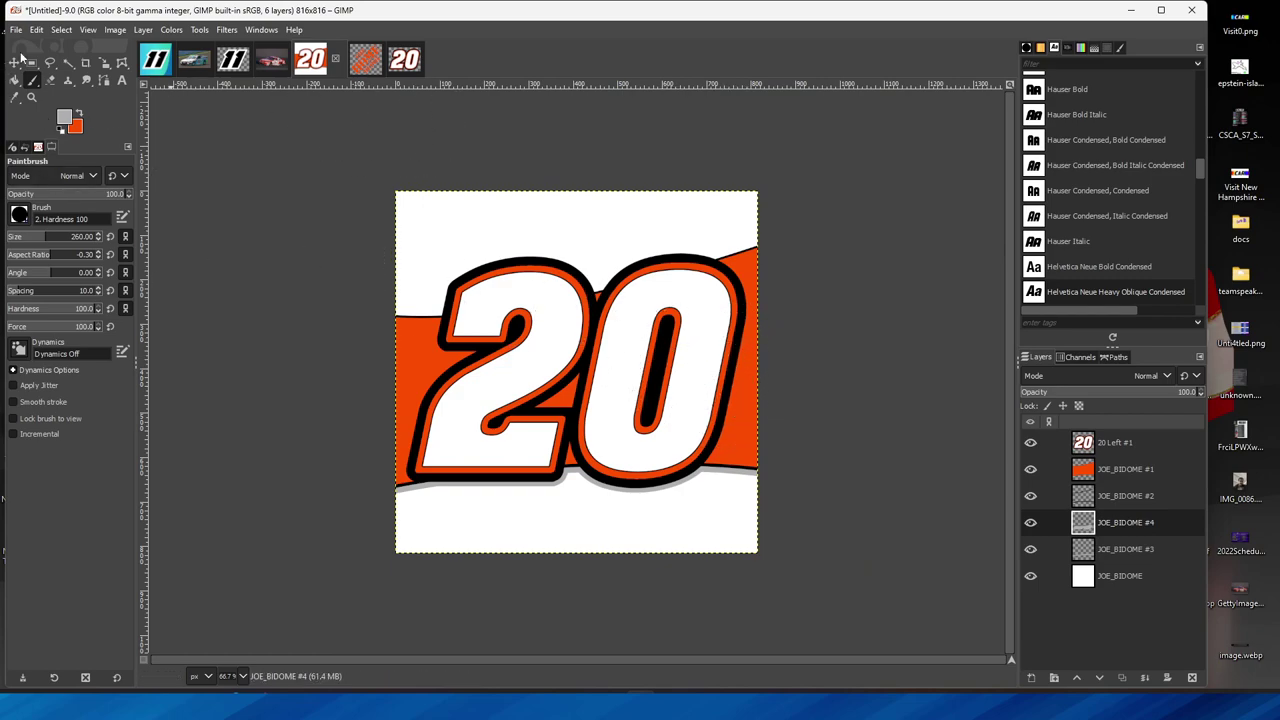
# Go to the 20jgr-numbers image and bring up File Explorer on the Numbers folder.
pyautogui.click(14, 62)
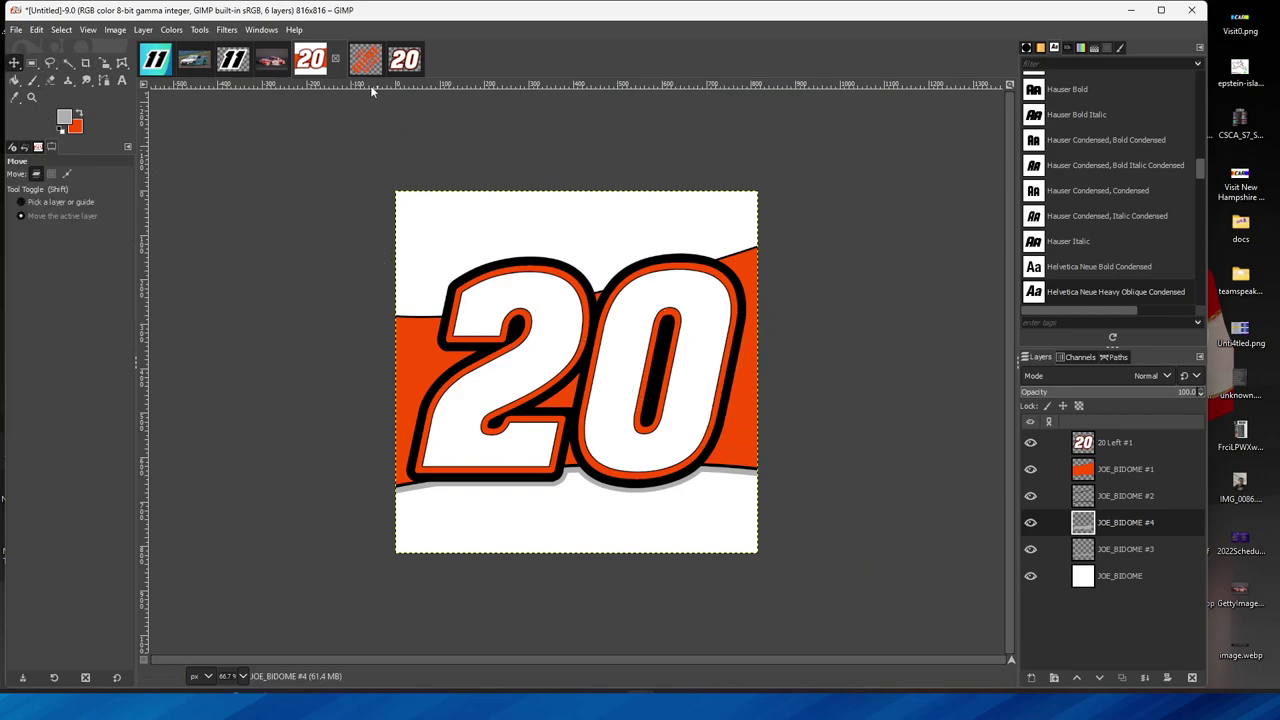
pyautogui.click(407, 61)
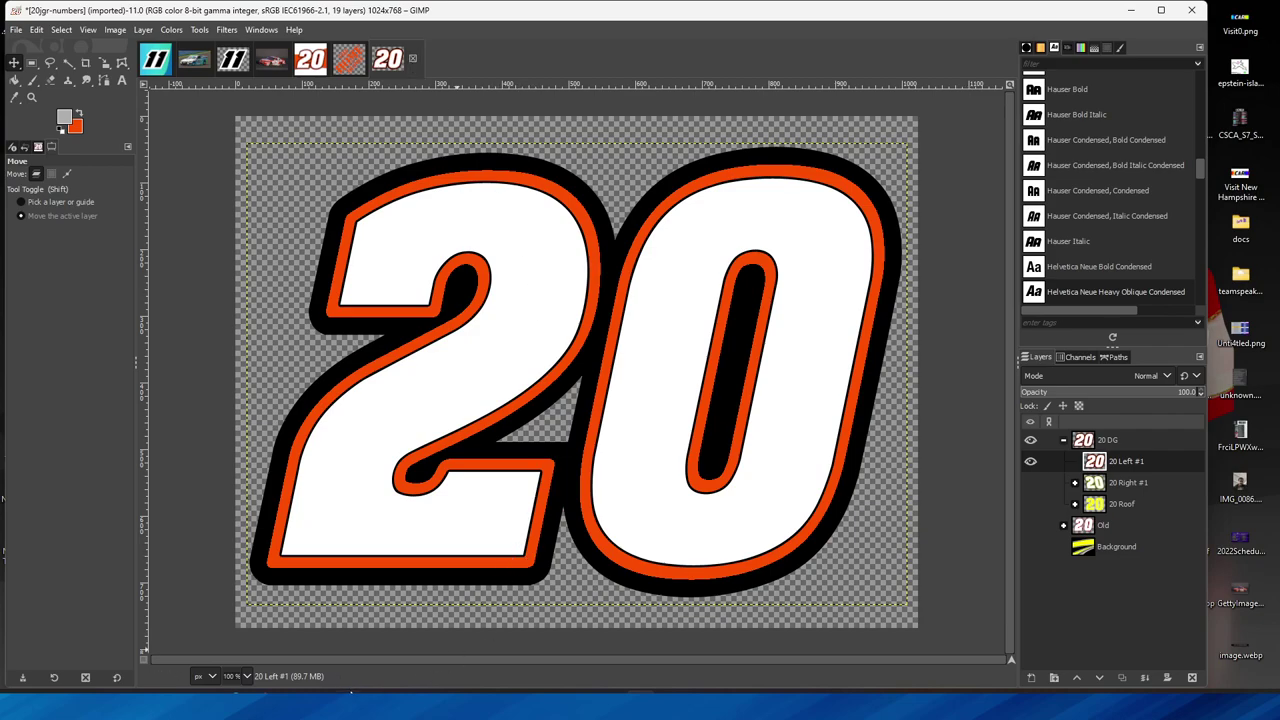
pyautogui.moveTo(350, 690)
pyautogui.click(345, 630)
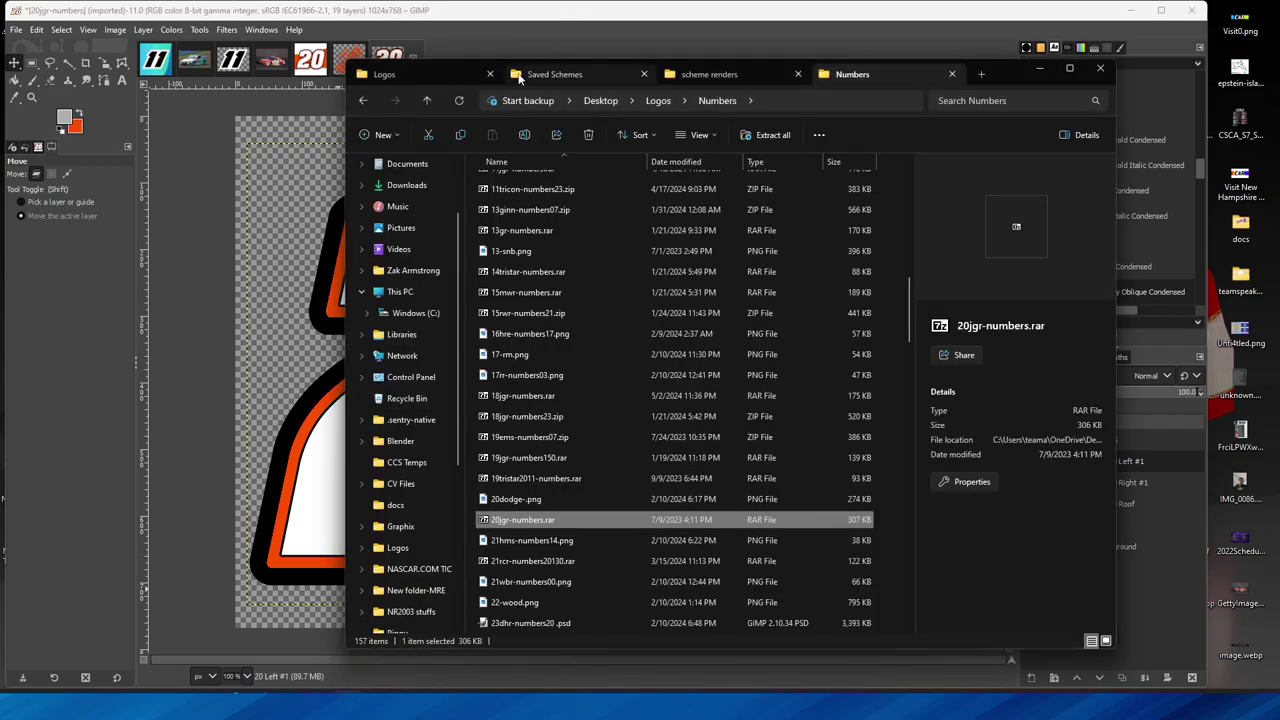
# Open 77-2024-CCS-O.xcf from the Saved Schemes folder into GIMP.
pyautogui.click(519, 79)
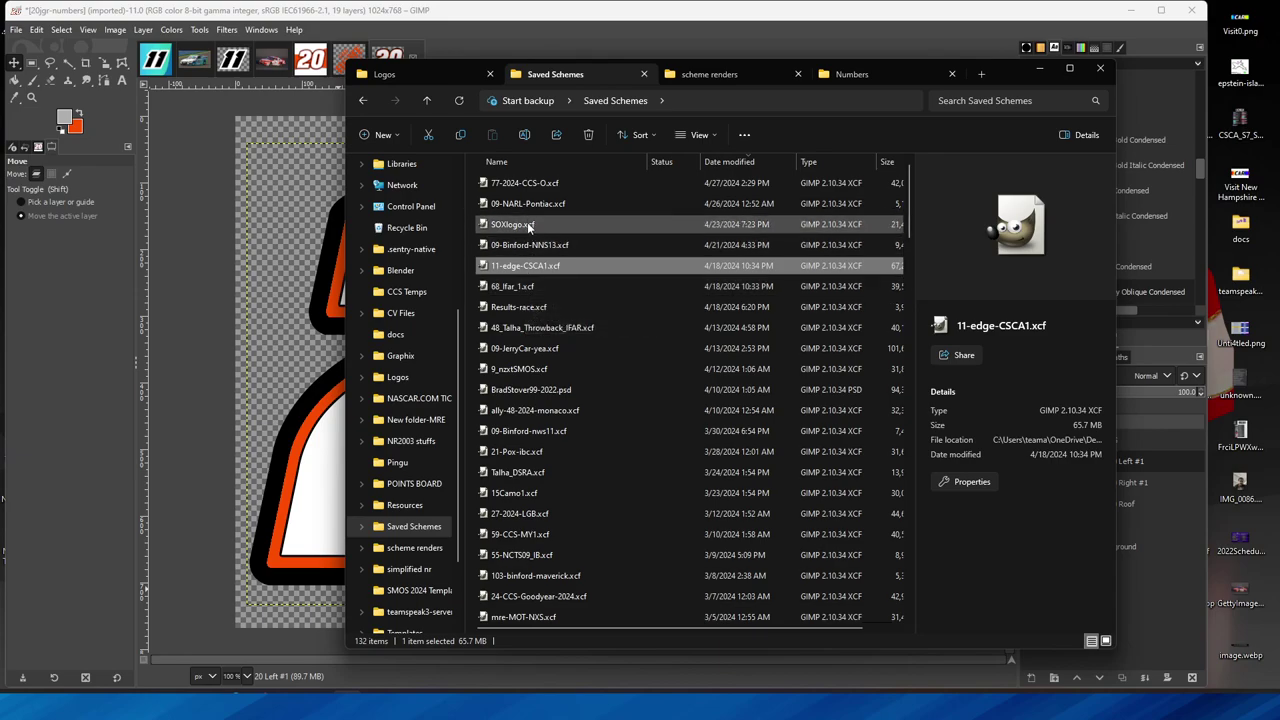
pyautogui.doubleClick(518, 184)
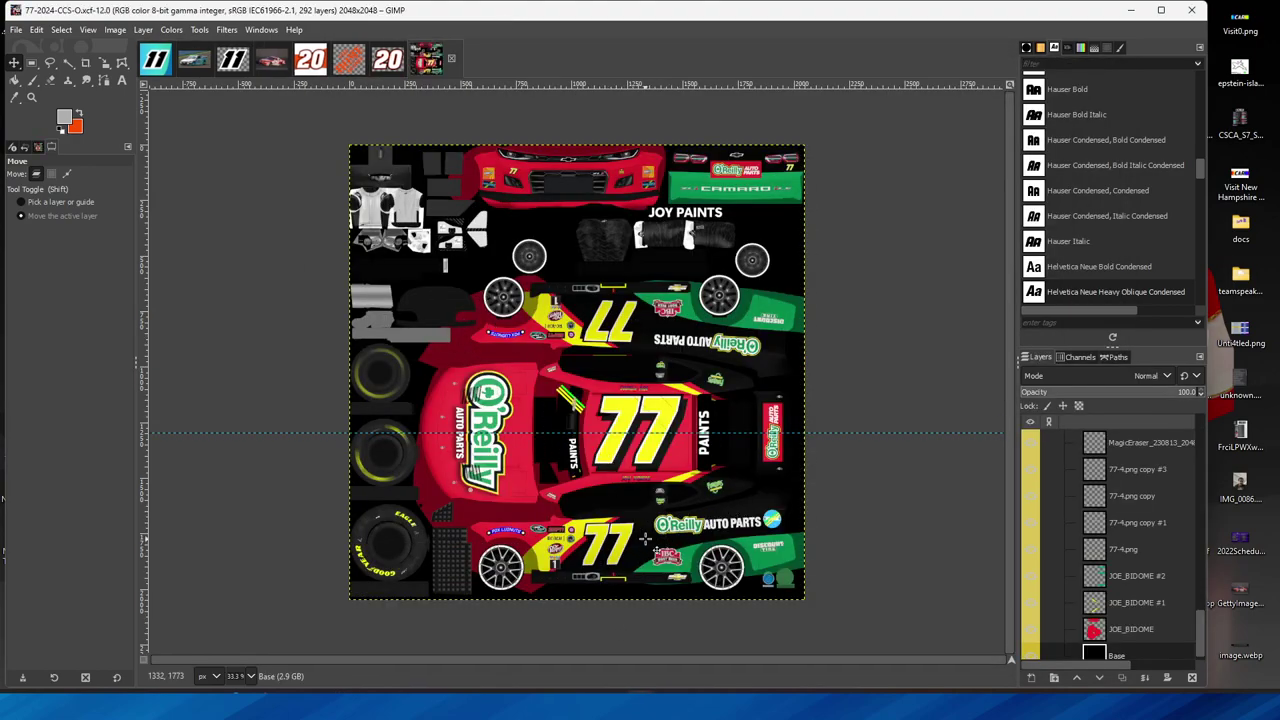
# Activate JOE_BIDOME #2, pick the Color Picker, and hide the livery's Shading layer.
pyautogui.scroll(2, 637, 562)
pyautogui.scroll(3, 637, 562)
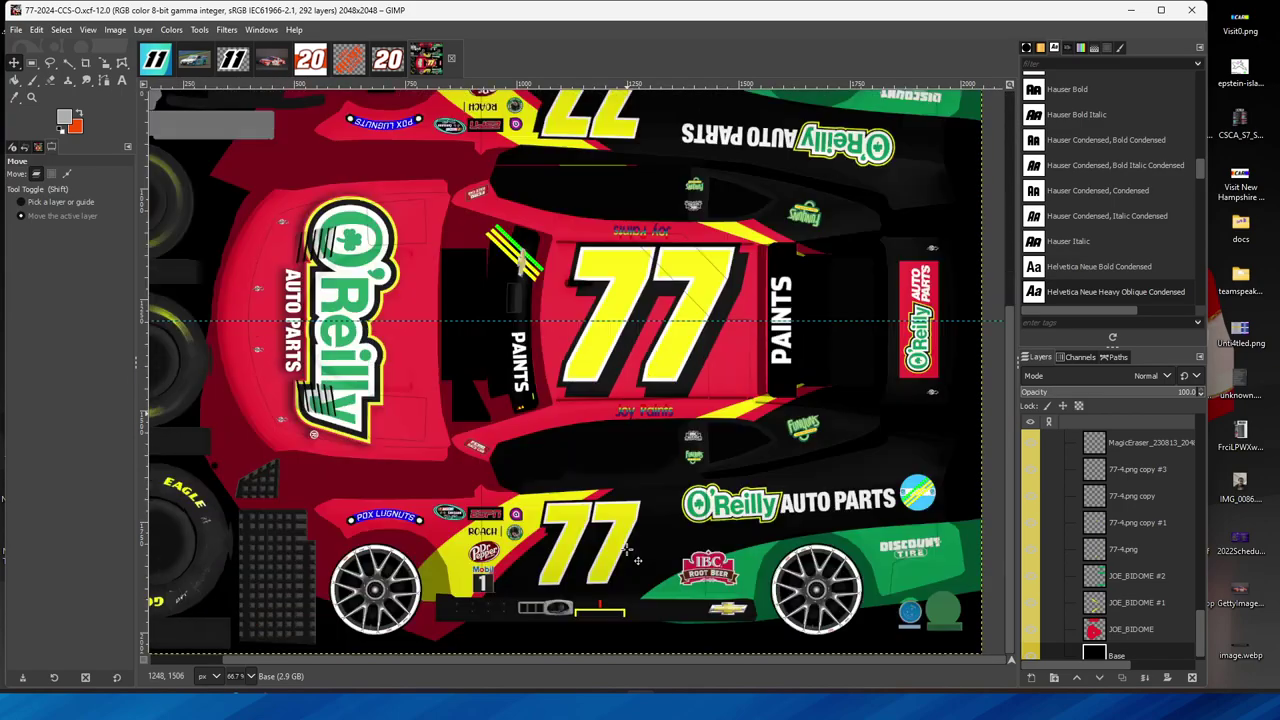
pyautogui.scroll(3, 637, 560)
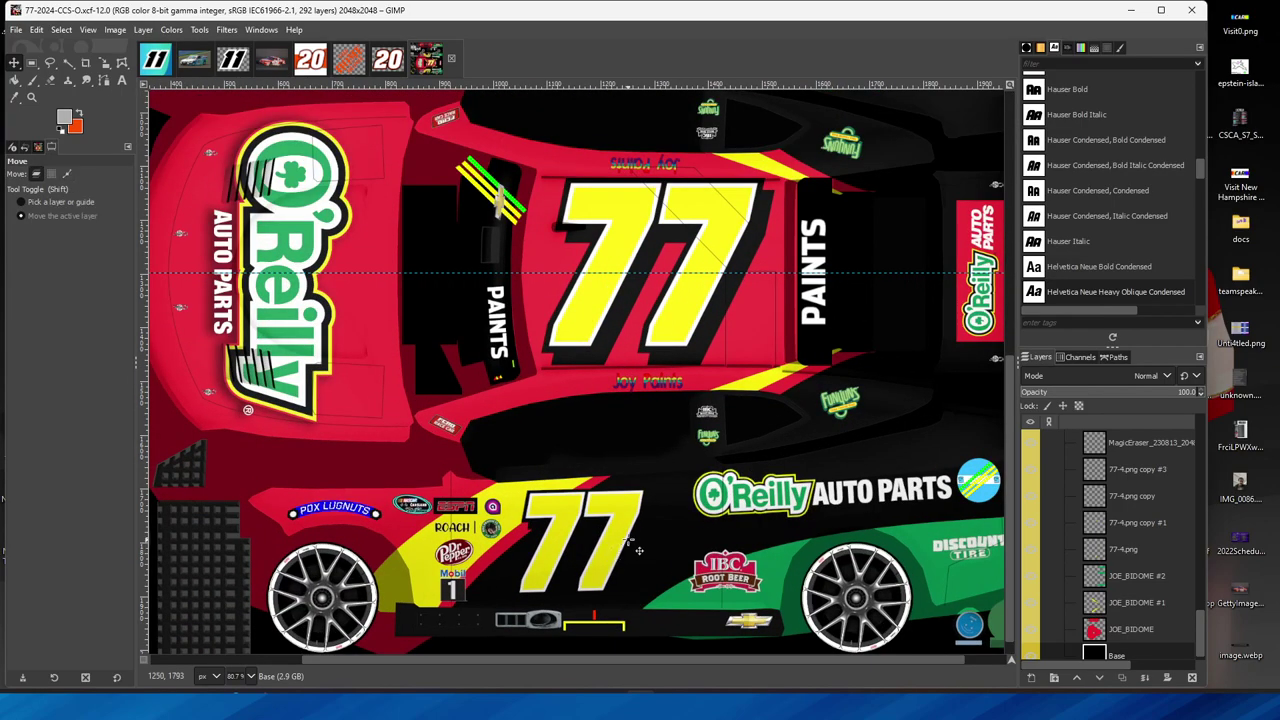
pyautogui.scroll(1, 1050, 530)
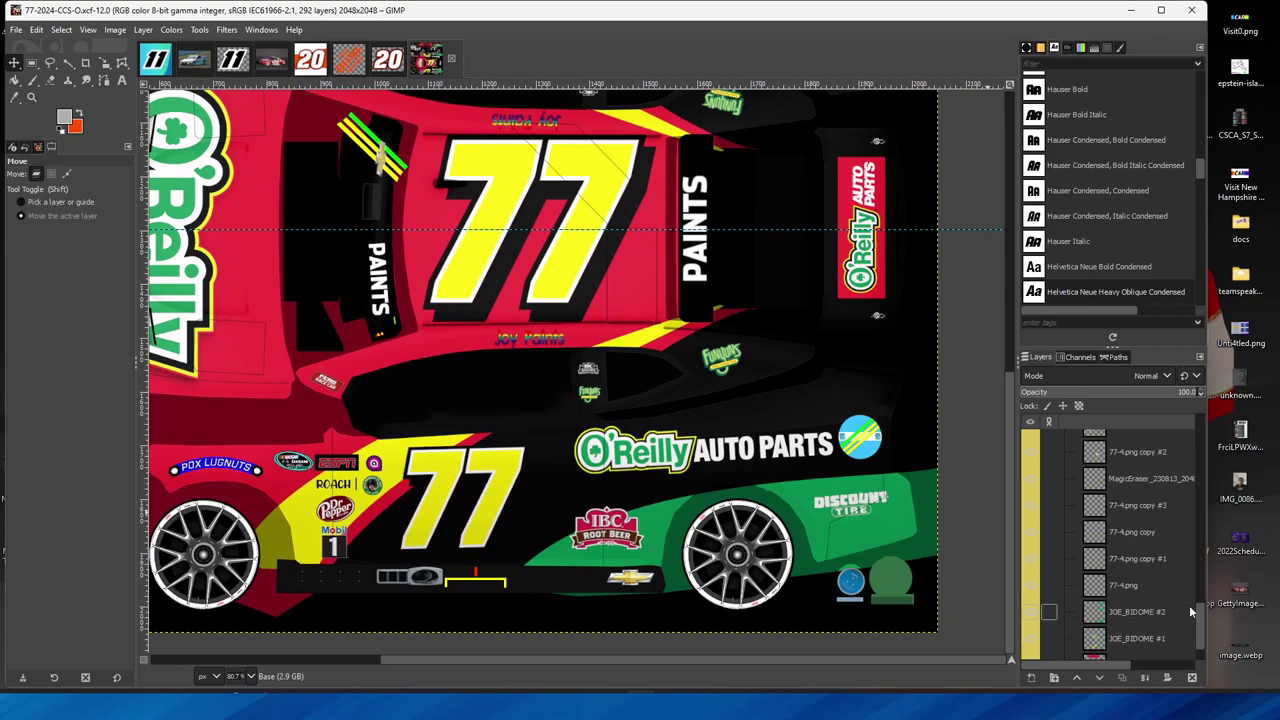
pyautogui.click(1120, 612)
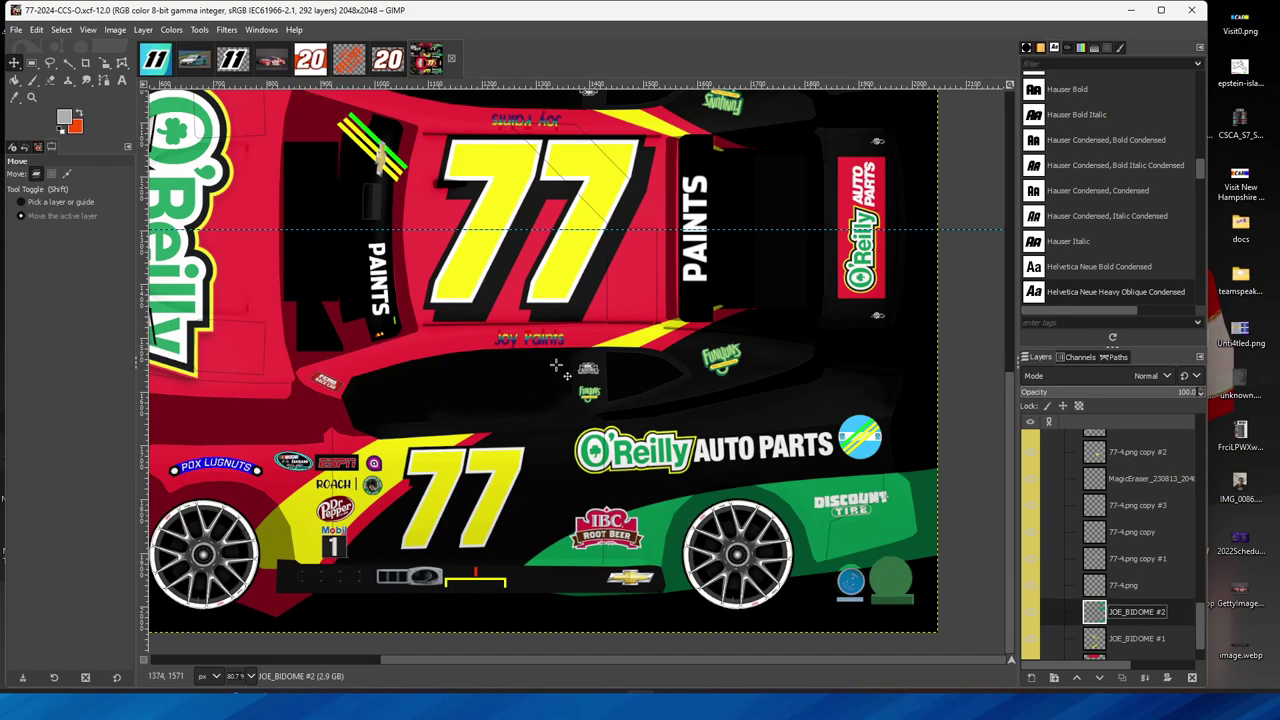
pyautogui.click(14, 97)
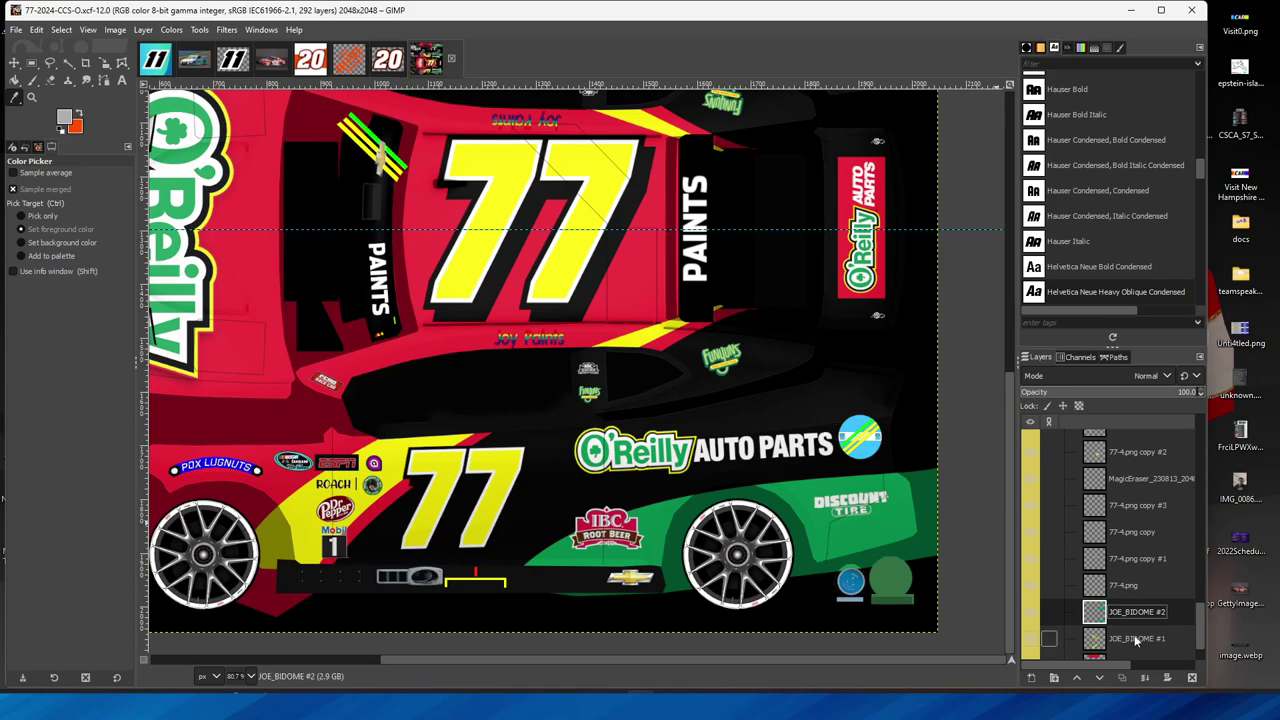
pyautogui.scroll(10, 1112, 592)
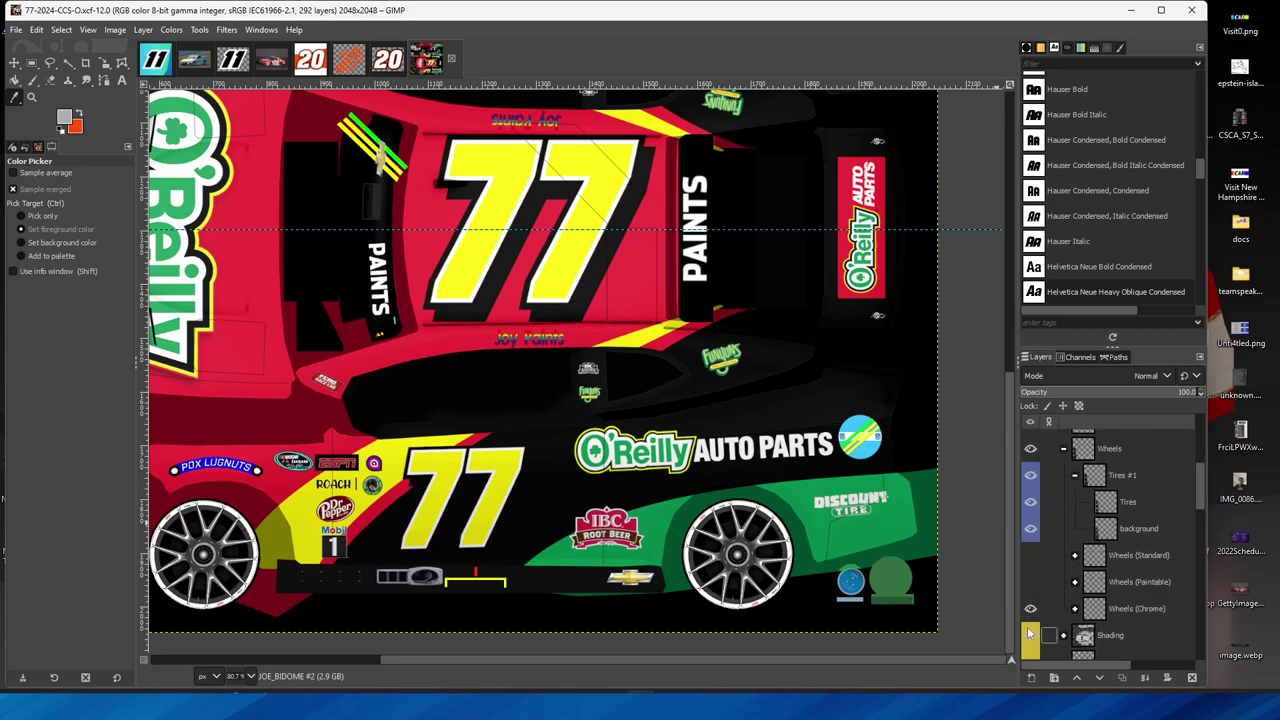
pyautogui.click(1030, 633)
# Pan the livery to show the 77 and close the Home Depot reference image.
pyautogui.scroll(-10, 641, 457)
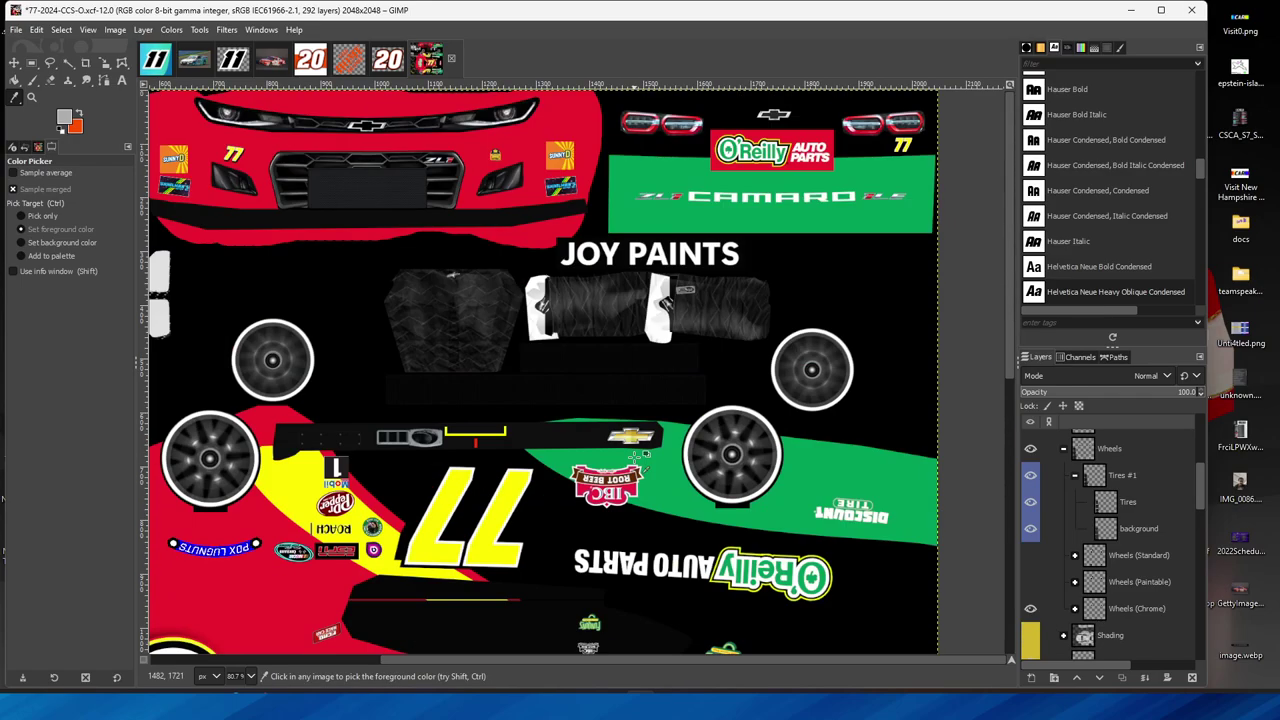
pyautogui.scroll(10, 641, 457)
pyautogui.scroll(-10, 641, 457)
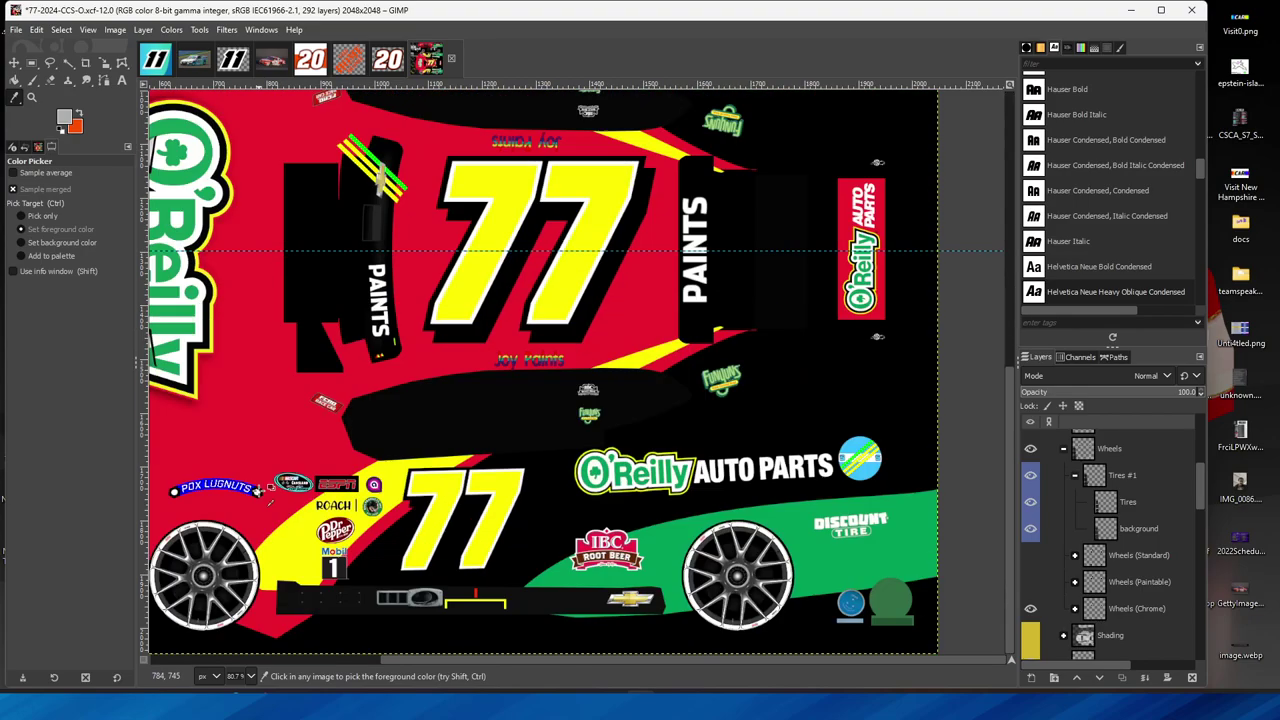
pyautogui.scroll(-10, 285, 520)
pyautogui.moveTo(563, 443); pyautogui.dragTo(791, 531)
pyautogui.moveTo(514, 327); pyautogui.dragTo(453, 251)
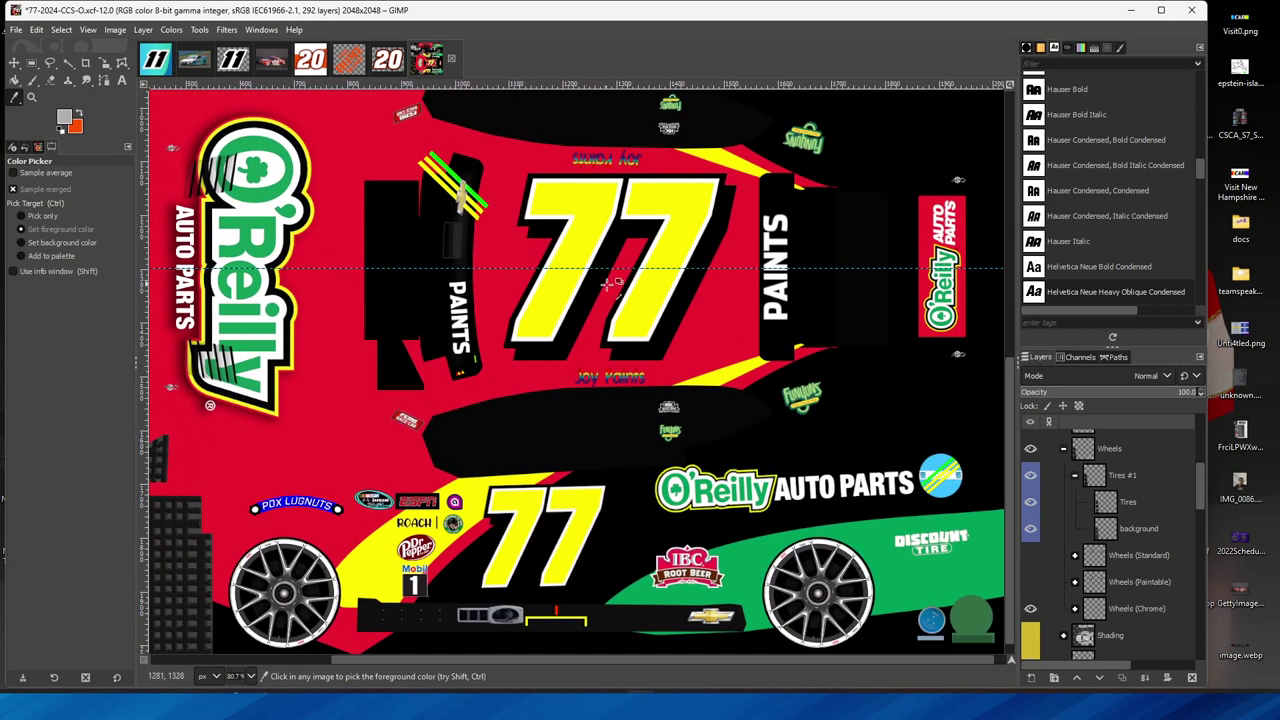
pyautogui.moveTo(761, 440); pyautogui.dragTo(723, 386)
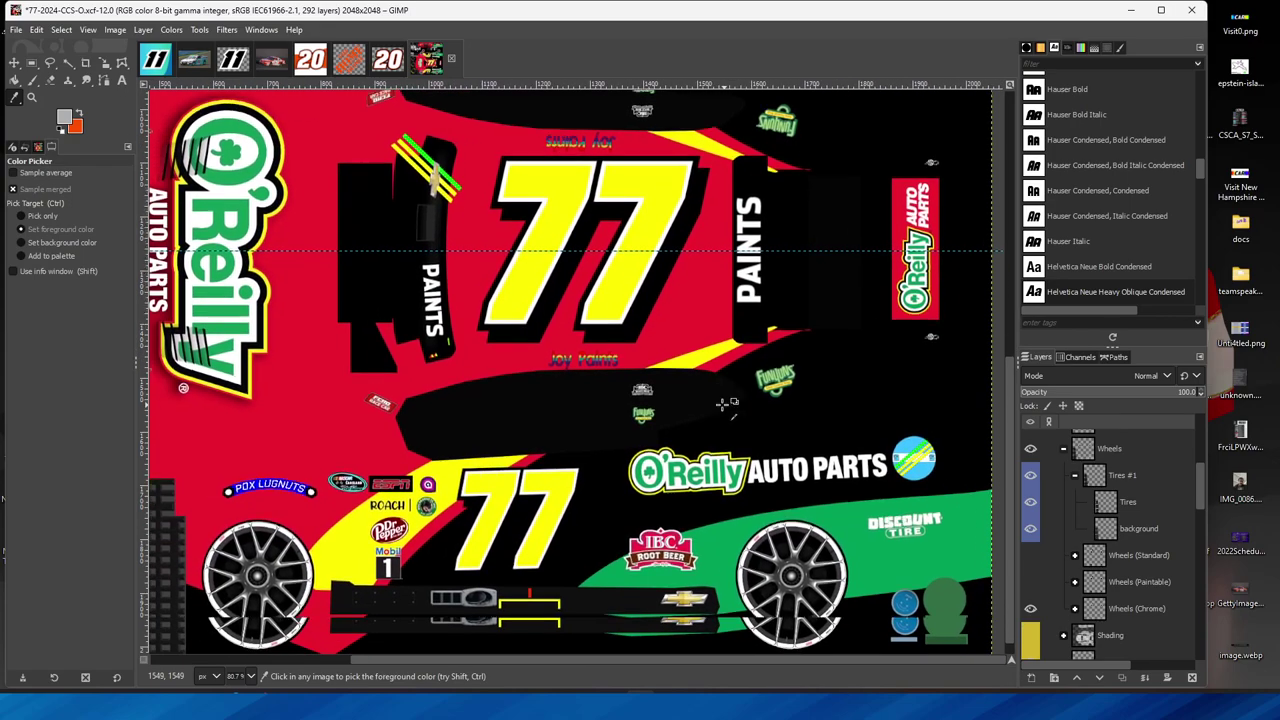
pyautogui.click(349, 59)
pyautogui.click(375, 58)
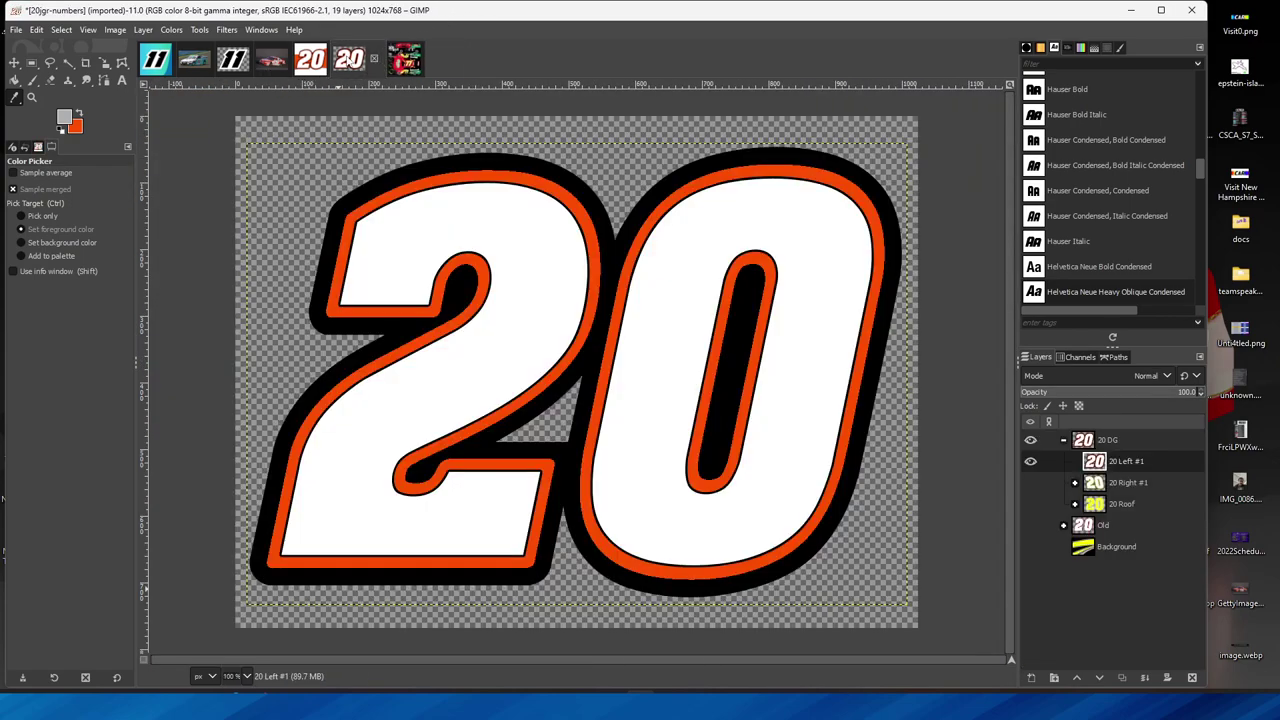
# Close the 20jgr-numbers and 11 number images, discarding their changes.
pyautogui.click(374, 58)
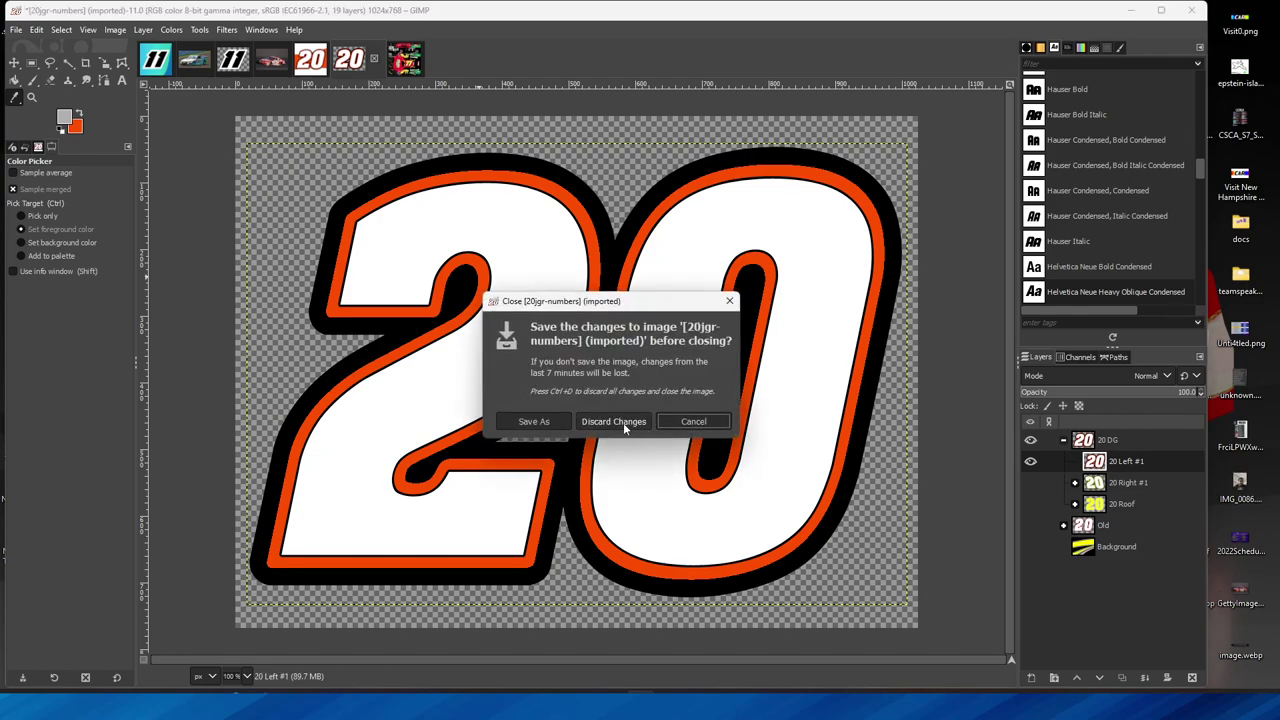
pyautogui.click(614, 421)
pyautogui.click(233, 62)
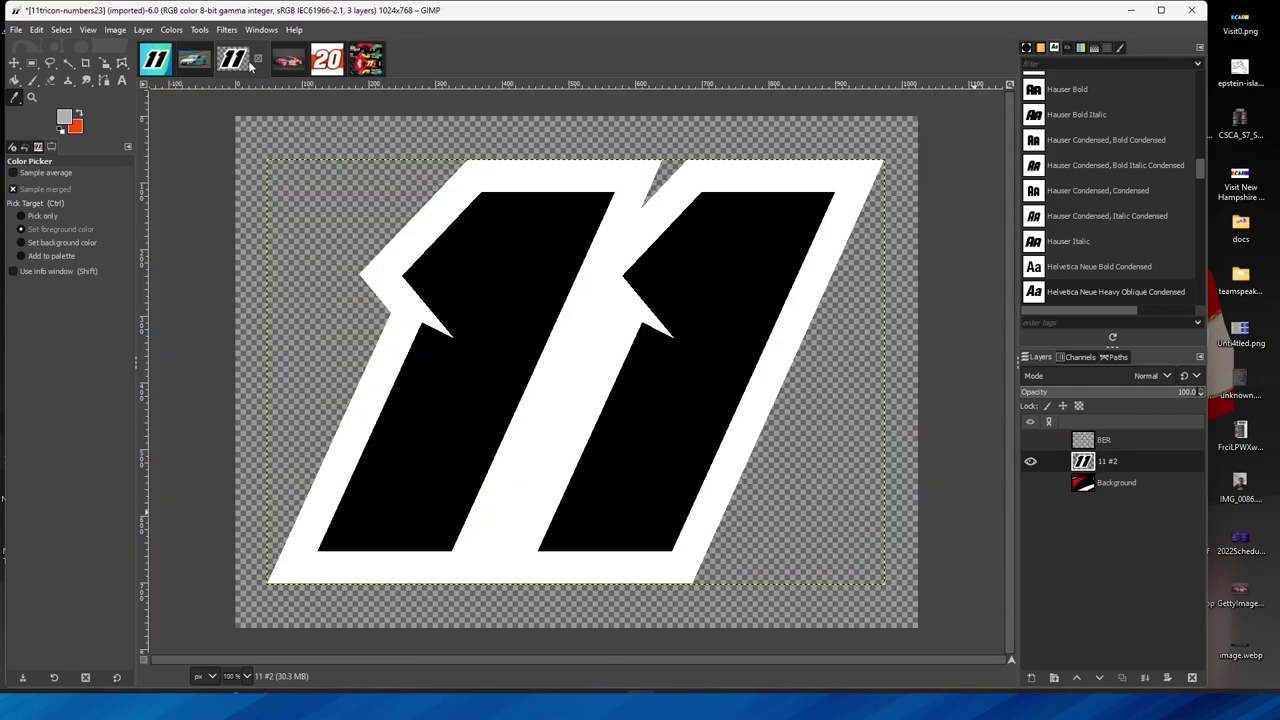
pyautogui.click(258, 58)
pyautogui.click(611, 424)
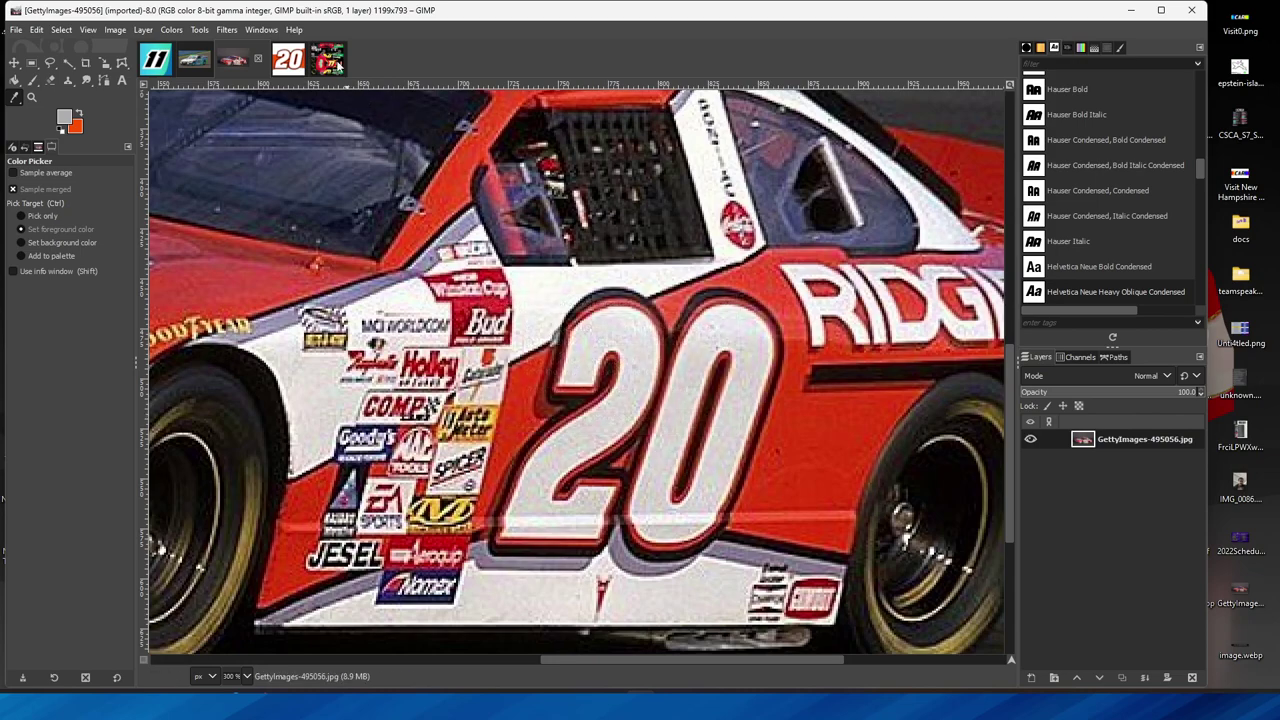
pyautogui.click(326, 66)
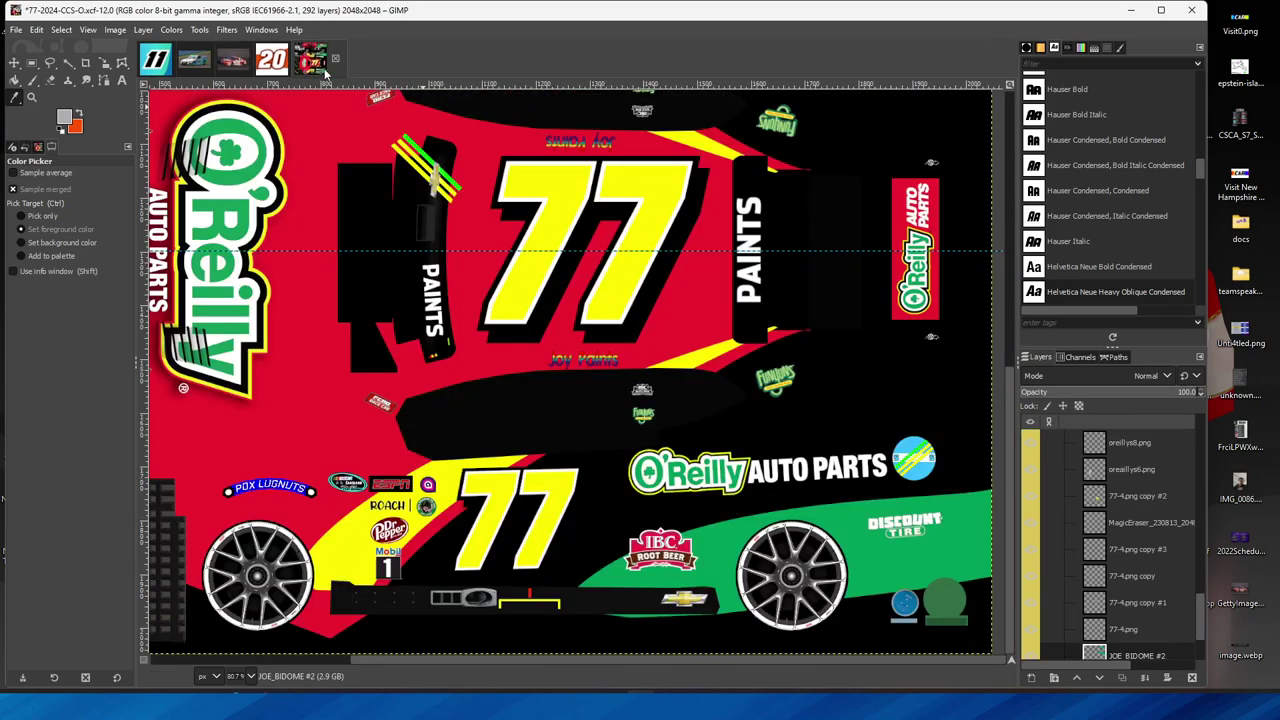
# Duplicate the 20 card image and delete its unneeded layers.
pyautogui.click(271, 64)
pyautogui.hotkey('ctrl', 'd')
pyautogui.click(1030, 442)
pyautogui.click(1103, 442)
pyautogui.click(1191, 677)
pyautogui.click(1191, 677)
pyautogui.click(1191, 677)
pyautogui.click(1191, 677)
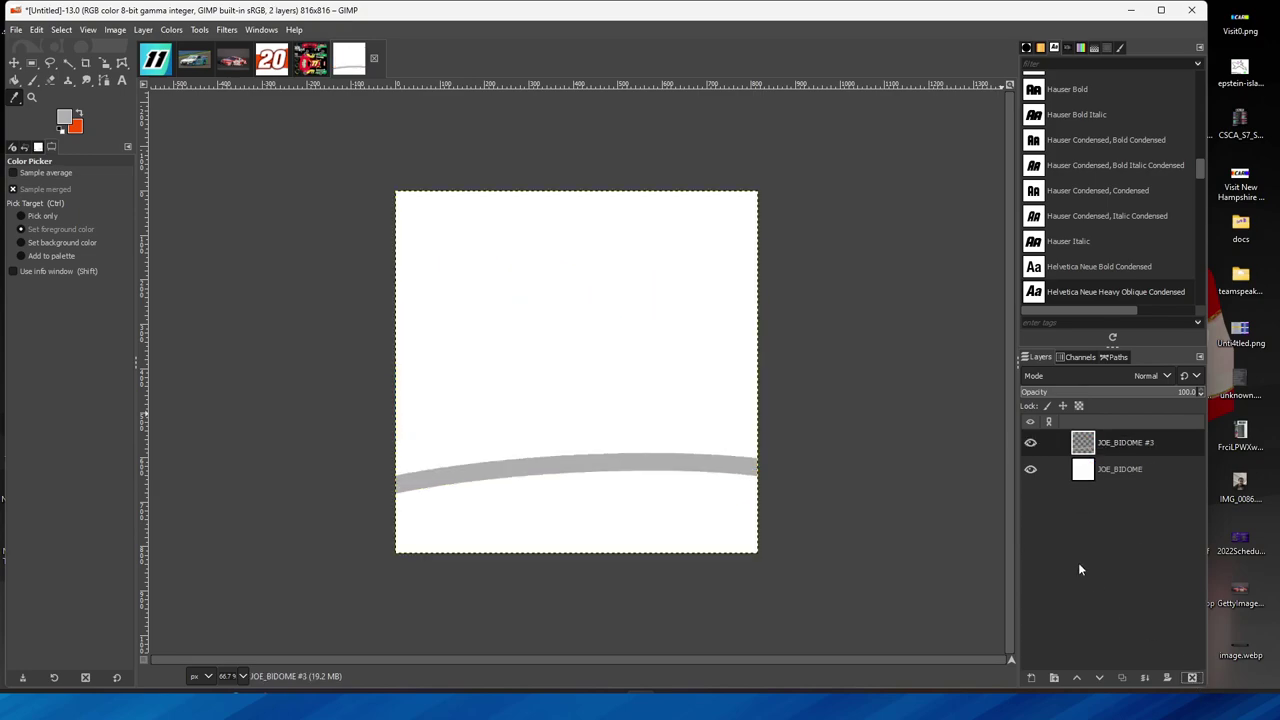
pyautogui.click(1191, 677)
pyautogui.click(61, 131)
# Bucket-fill the blank card canvas solid black.
pyautogui.click(14, 80)
pyautogui.click(555, 280)
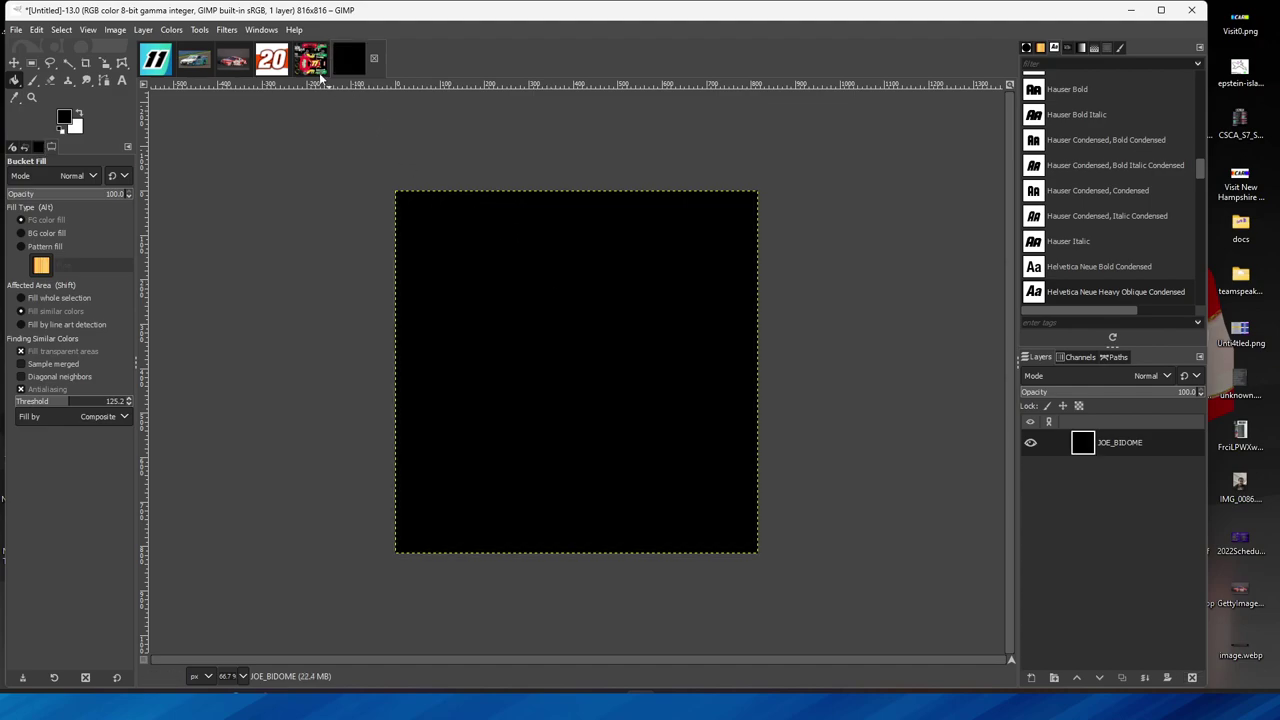
pyautogui.click(316, 70)
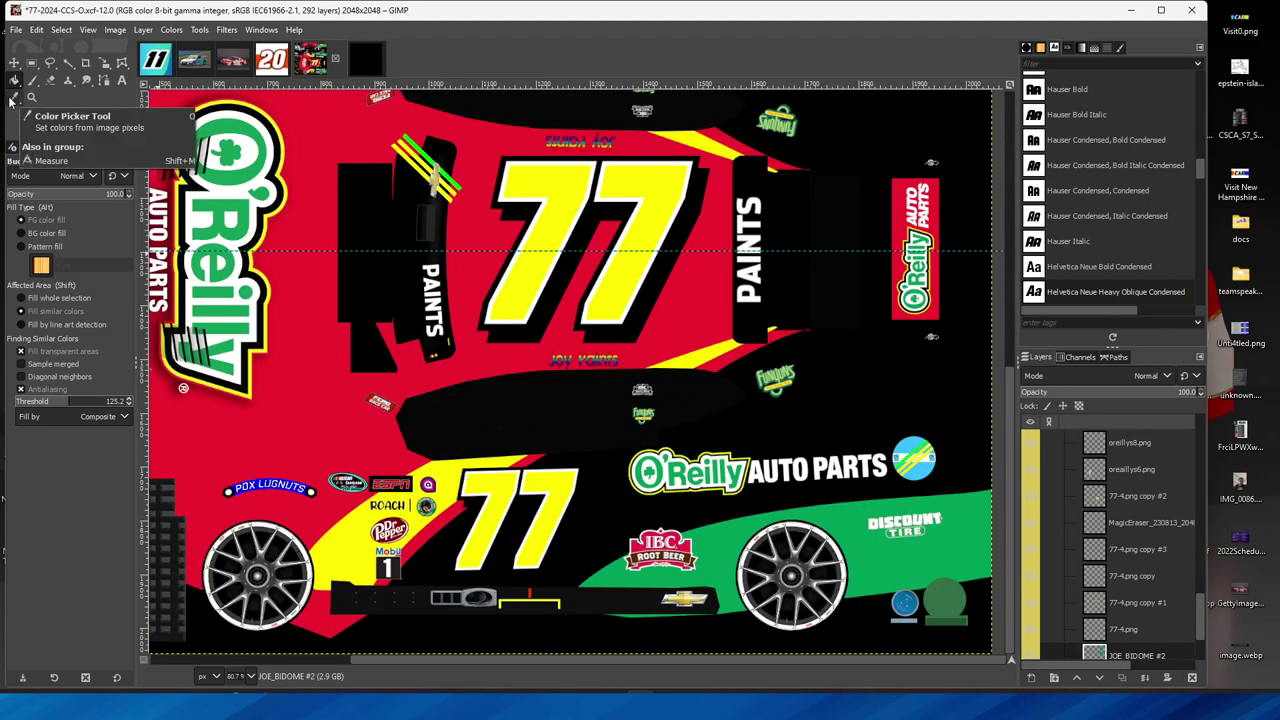
# Sample the livery's yellow with the Color Picker.
pyautogui.click(14, 97)
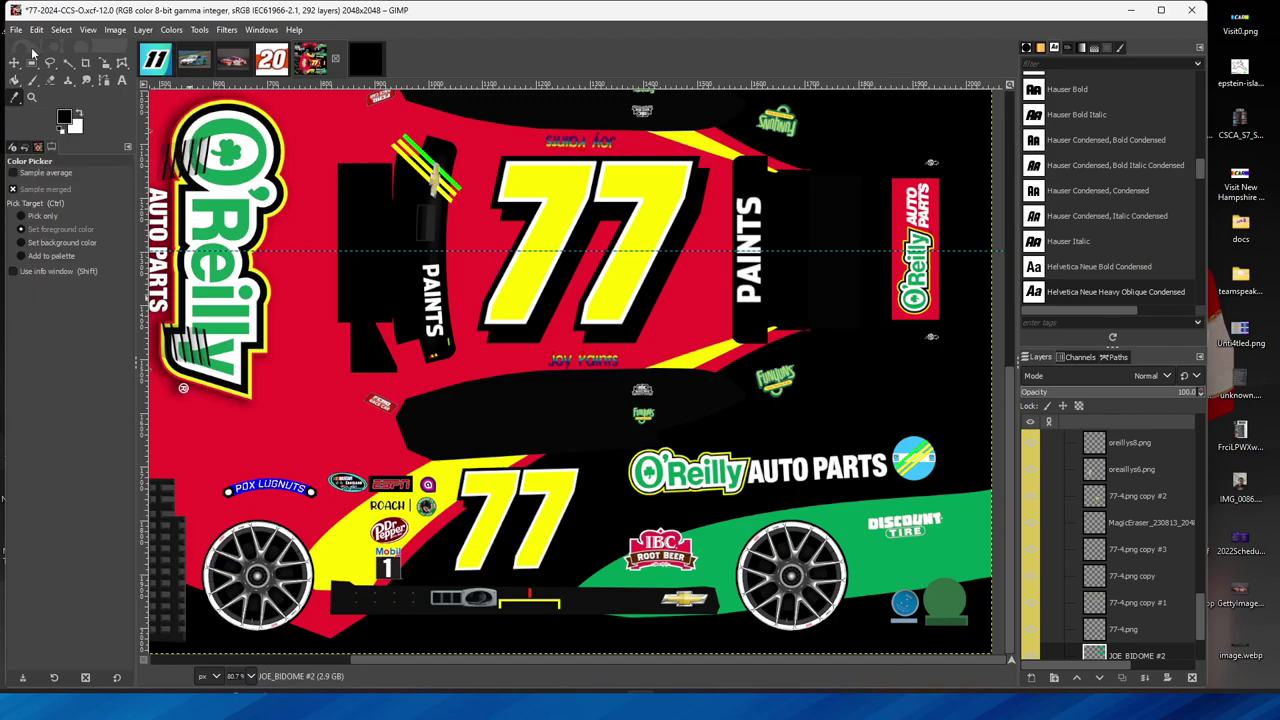
pyautogui.click(14, 62)
pyautogui.moveTo(580, 705)
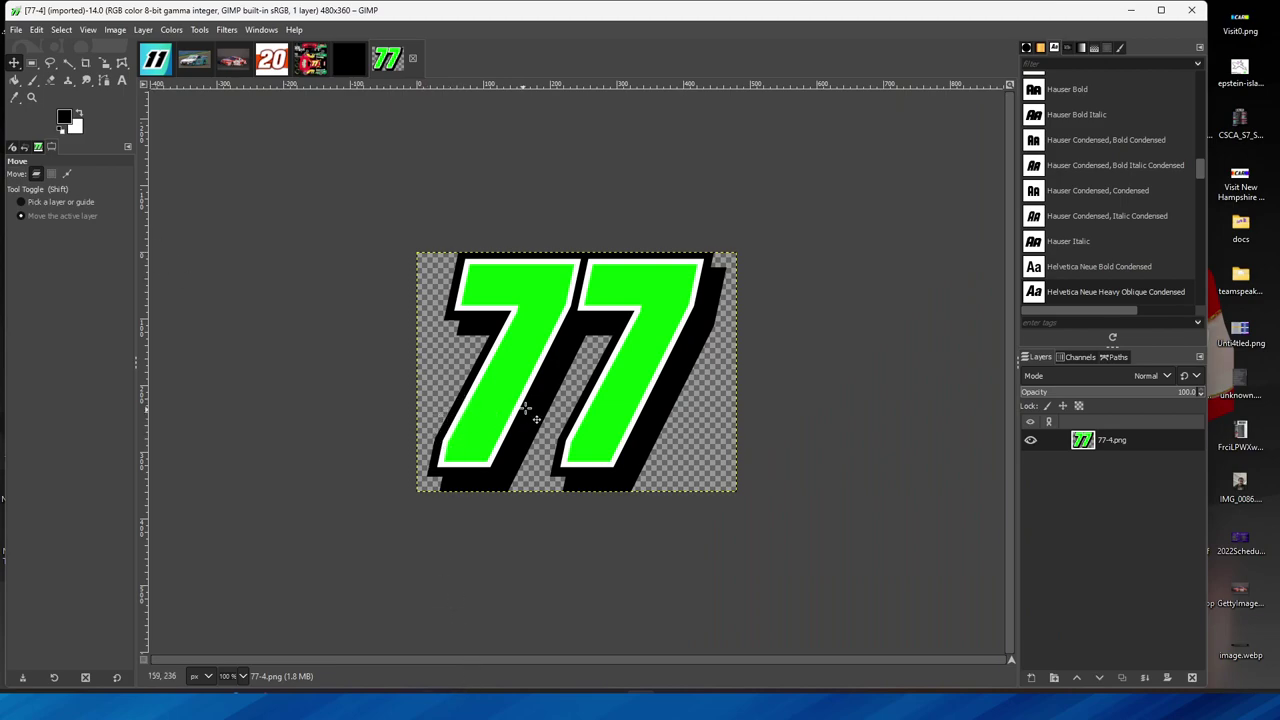
pyautogui.click(315, 62)
pyautogui.click(14, 97)
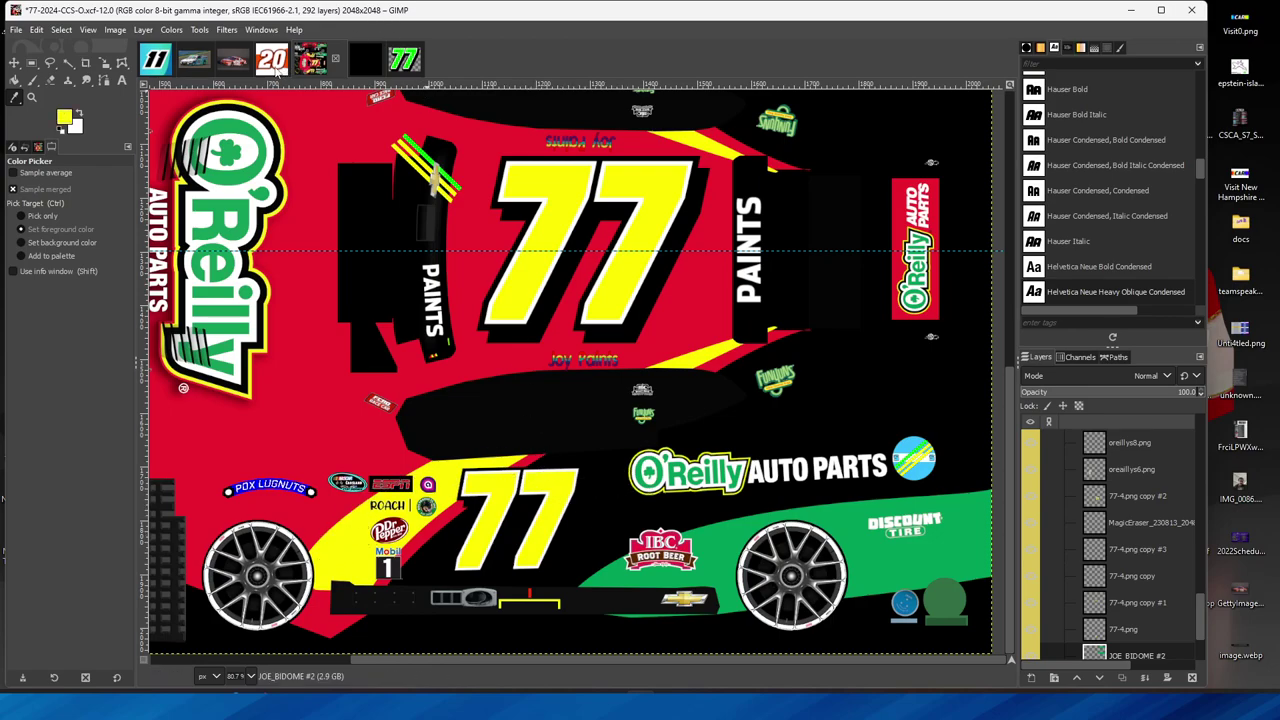
# Bucket-fill both 7s of the 77-4 image with the yellow.
pyautogui.click(405, 62)
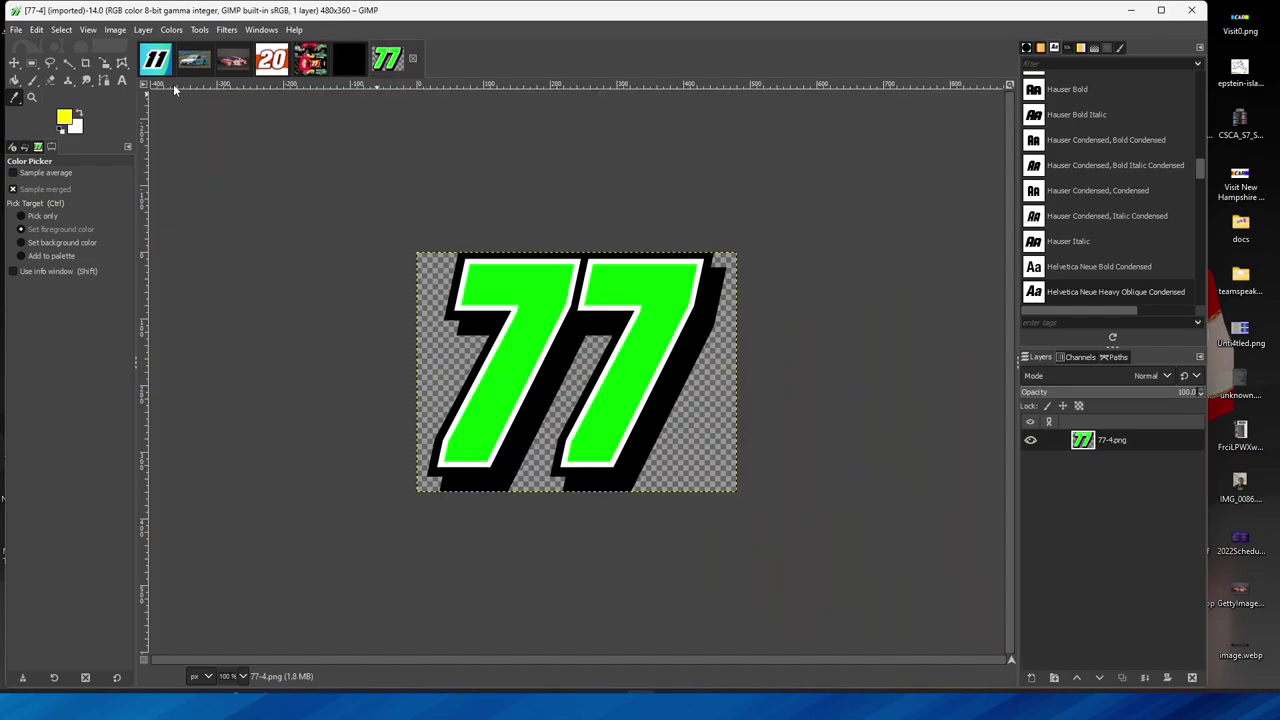
pyautogui.click(14, 82)
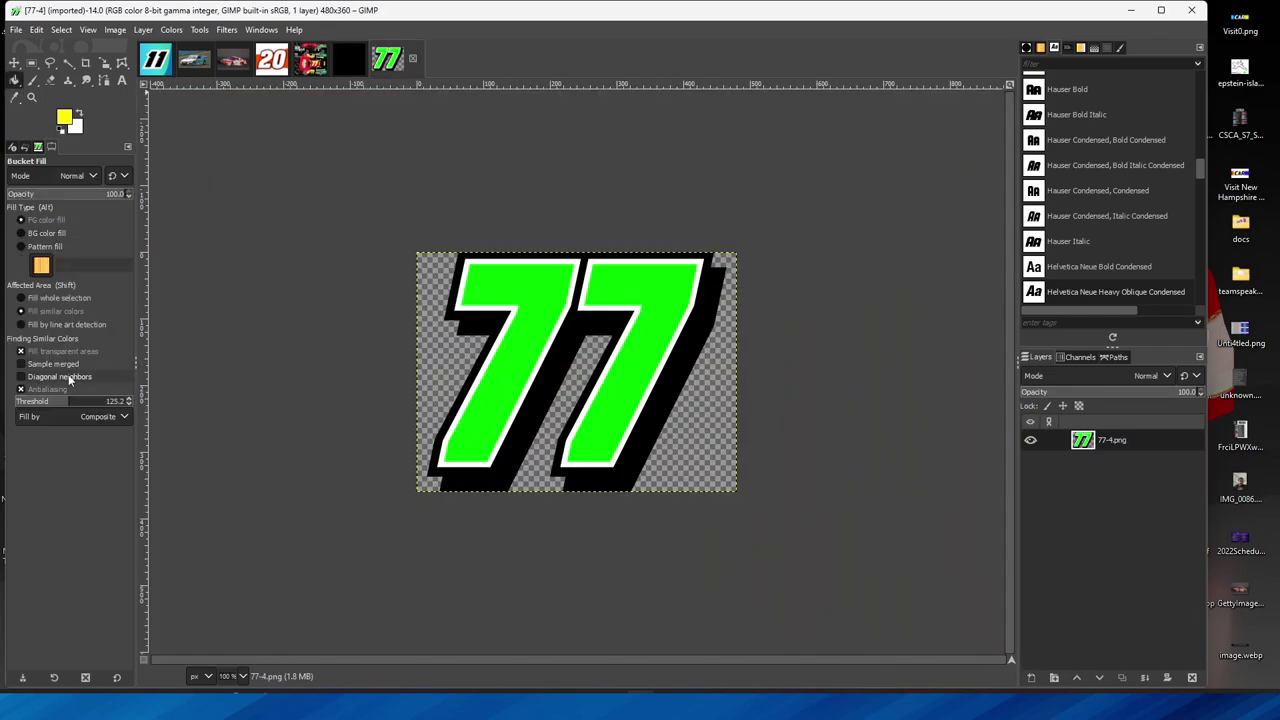
pyautogui.click(510, 296)
pyautogui.click(591, 262)
pyautogui.click(14, 62)
pyautogui.click(310, 62)
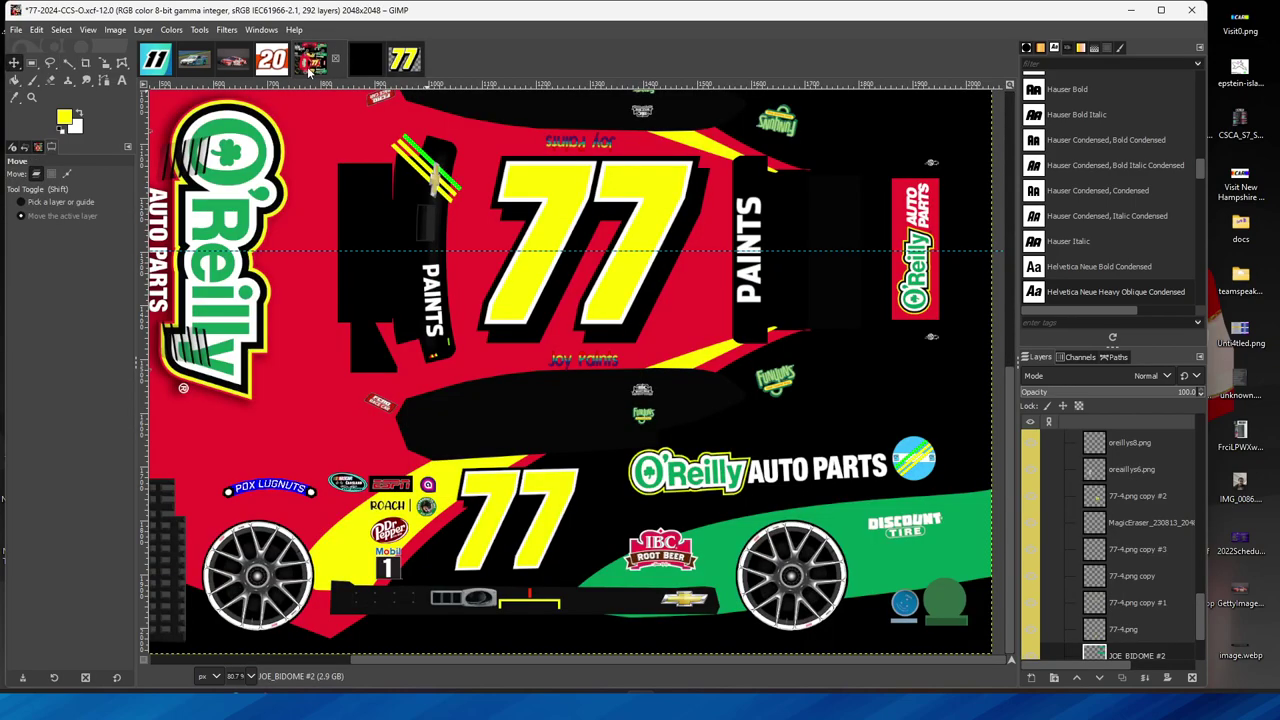
pyautogui.click(400, 64)
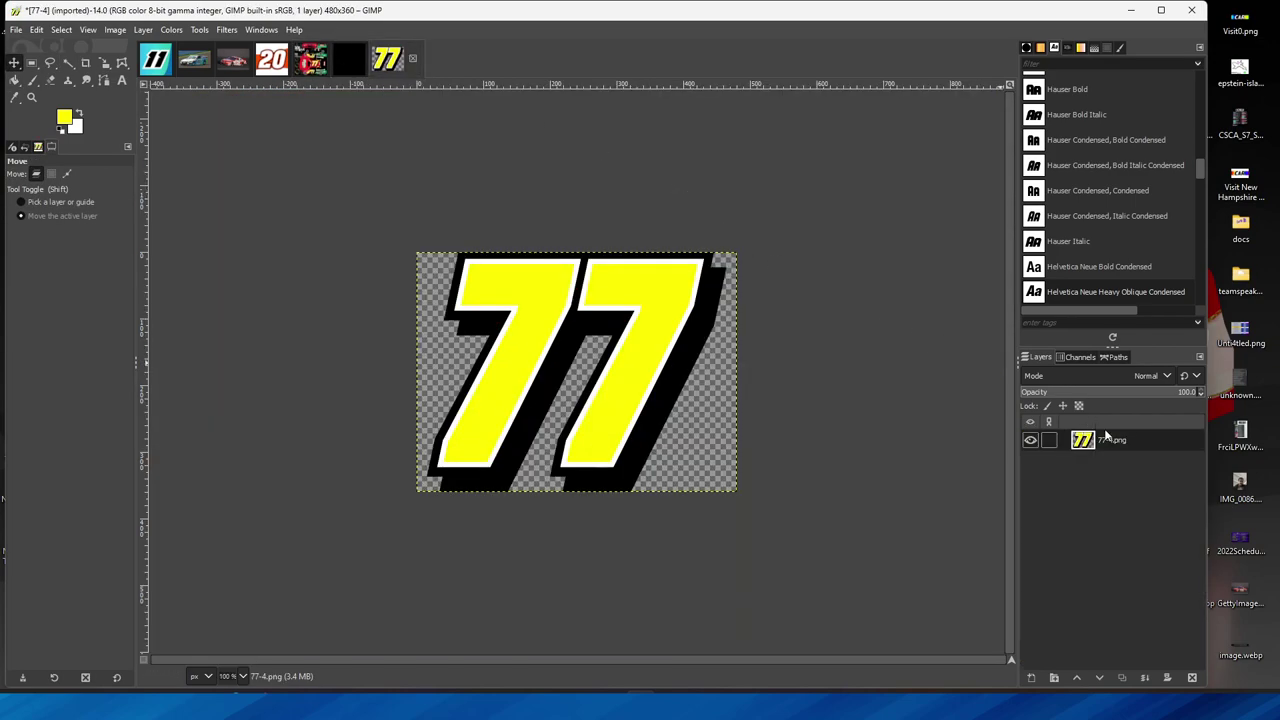
# Crop the 77-4.png layer to its digits and clear the selection.
pyautogui.rightClick(1106, 436)
pyautogui.click(1063, 446)
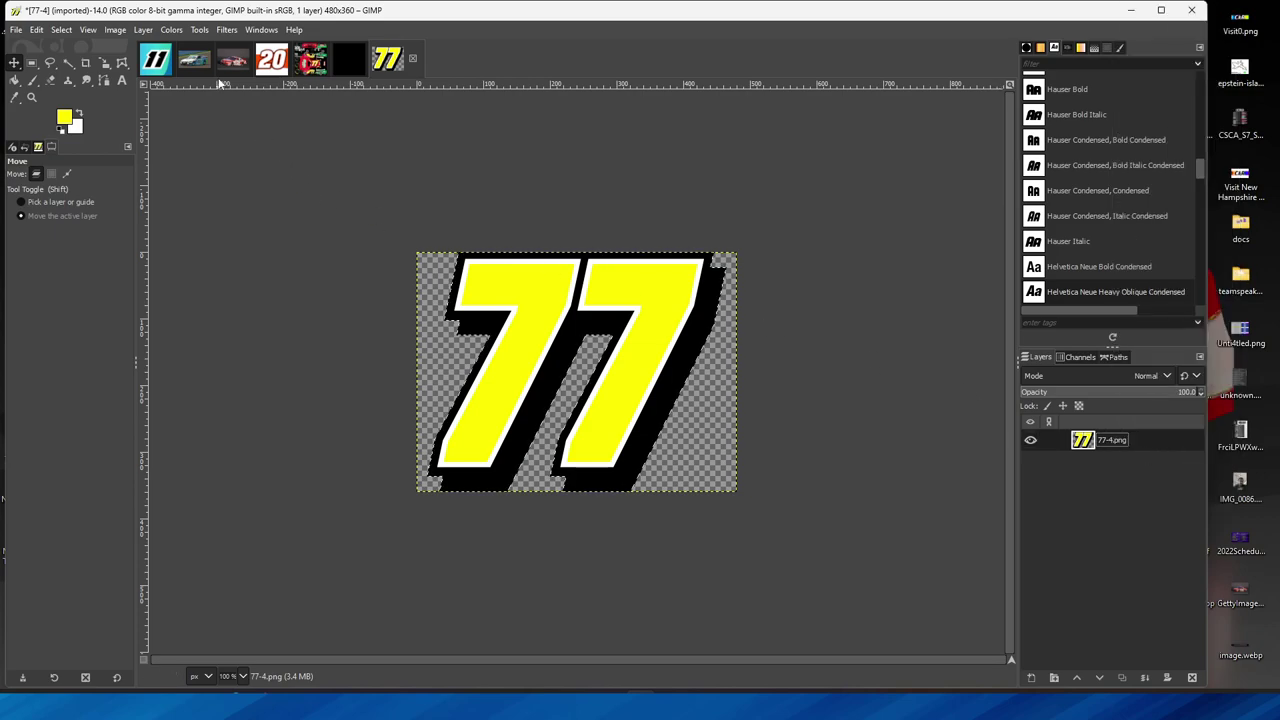
pyautogui.click(143, 29)
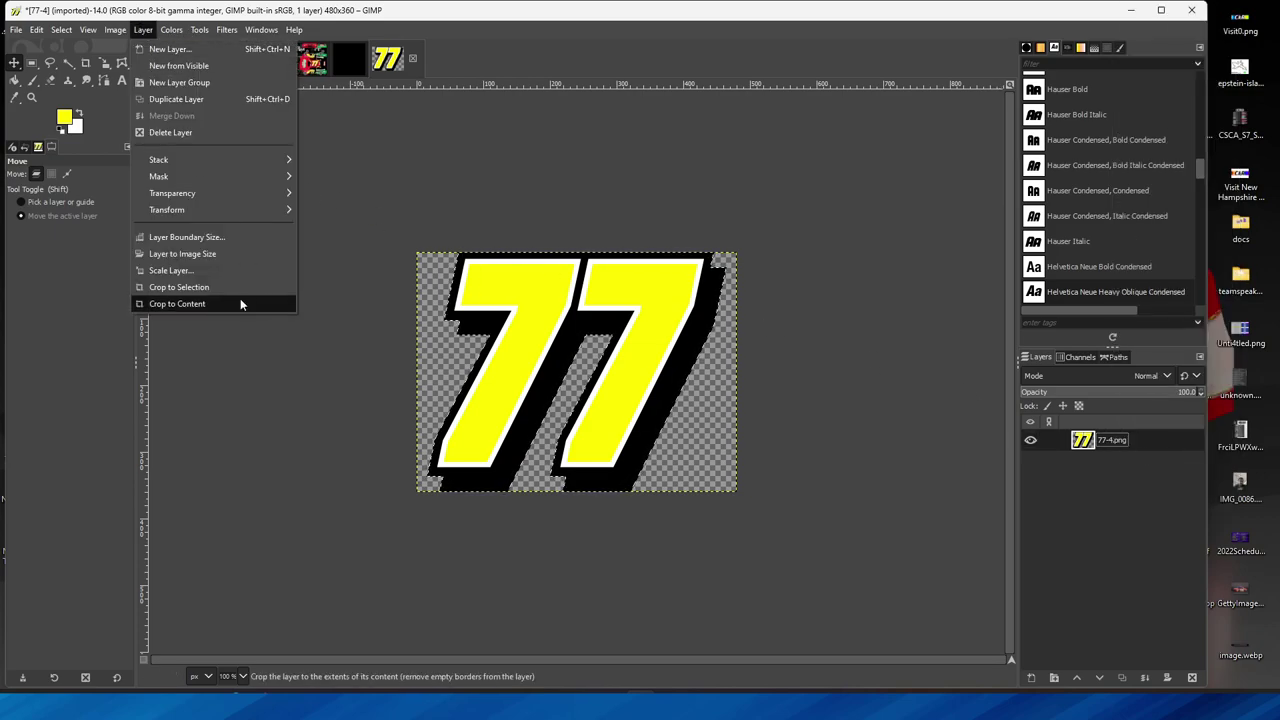
pyautogui.click(210, 290)
pyautogui.click(60, 30)
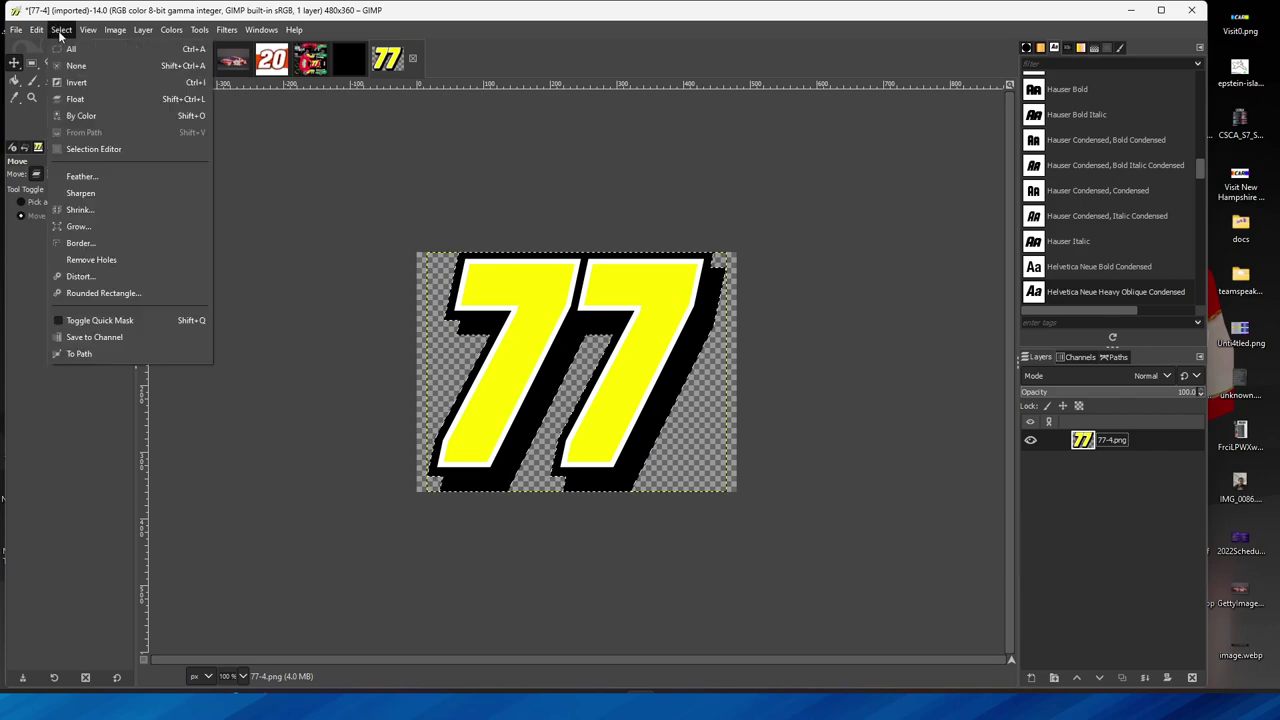
pyautogui.click(95, 70)
pyautogui.click(60, 30)
pyautogui.moveTo(143, 29)
pyautogui.moveTo(199, 29)
pyautogui.click(535, 6)
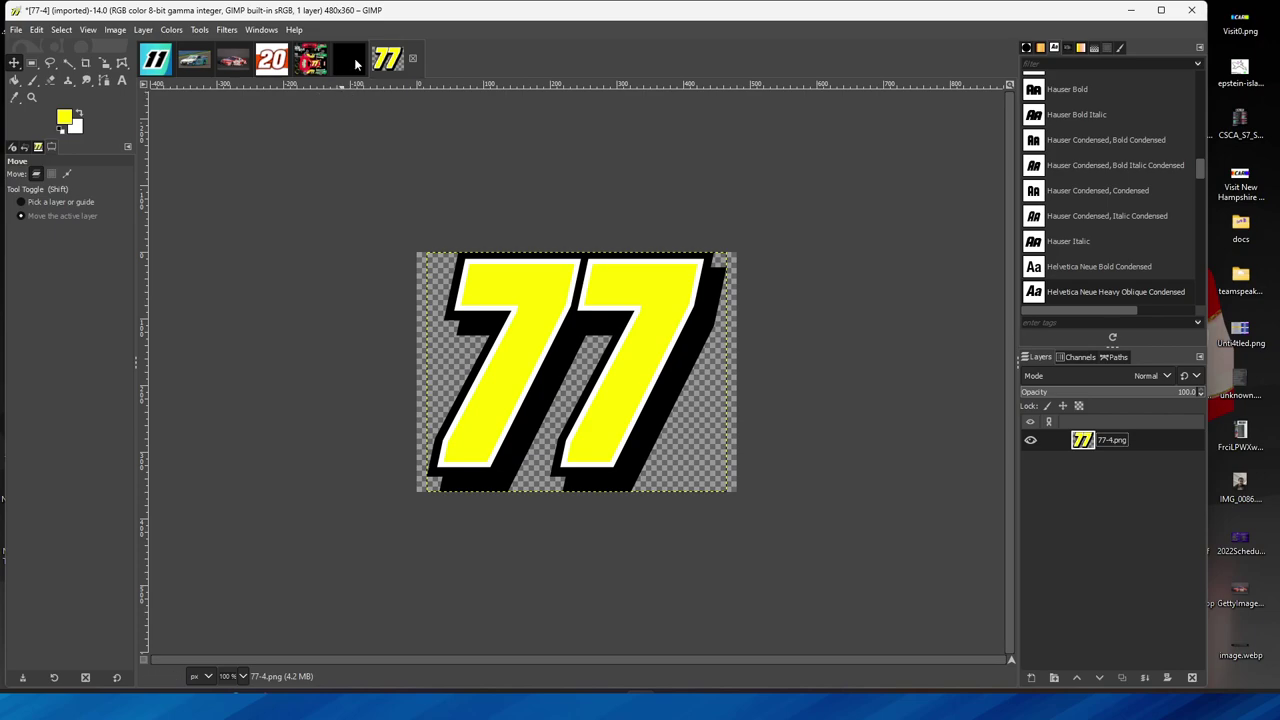
pyautogui.click(354, 58)
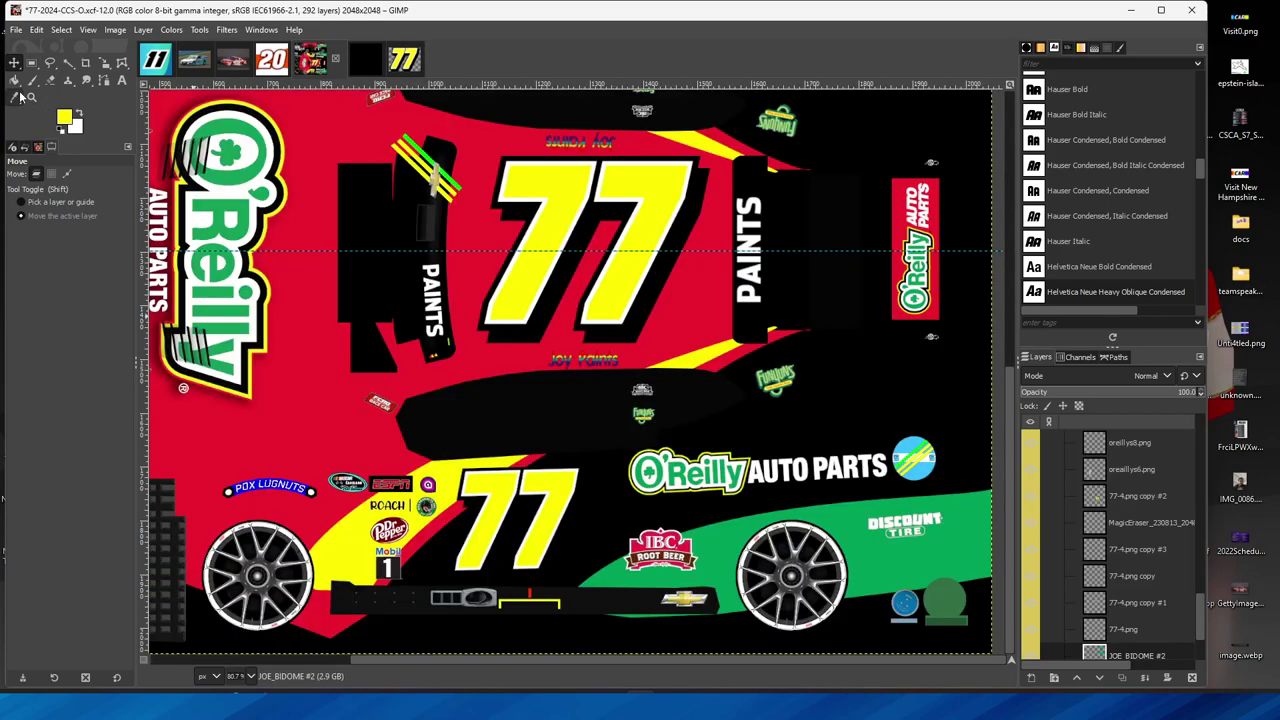
# Draw a curved path along the black card's bottom-right corner.
pyautogui.click(15, 97)
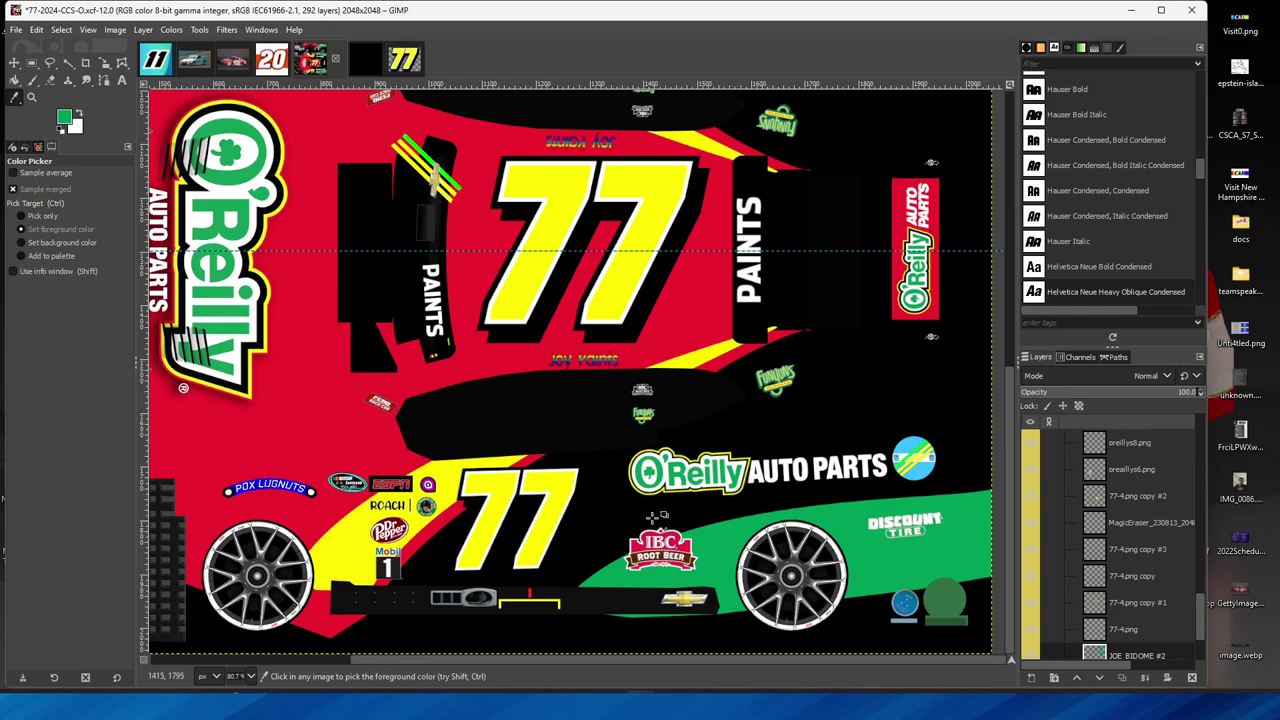
pyautogui.click(366, 58)
pyautogui.click(105, 80)
pyautogui.click(784, 512)
pyautogui.click(656, 567)
pyautogui.moveTo(742, 537); pyautogui.dragTo(730, 518)
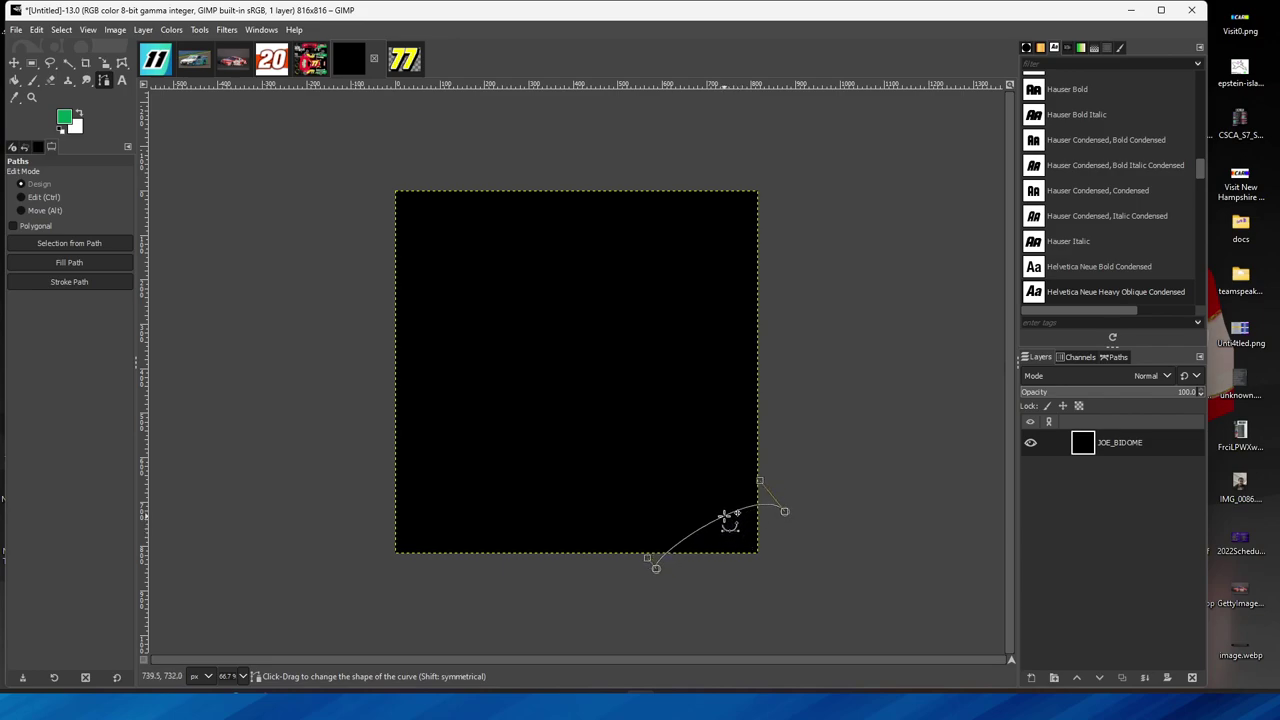
pyautogui.moveTo(762, 481); pyautogui.dragTo(743, 492)
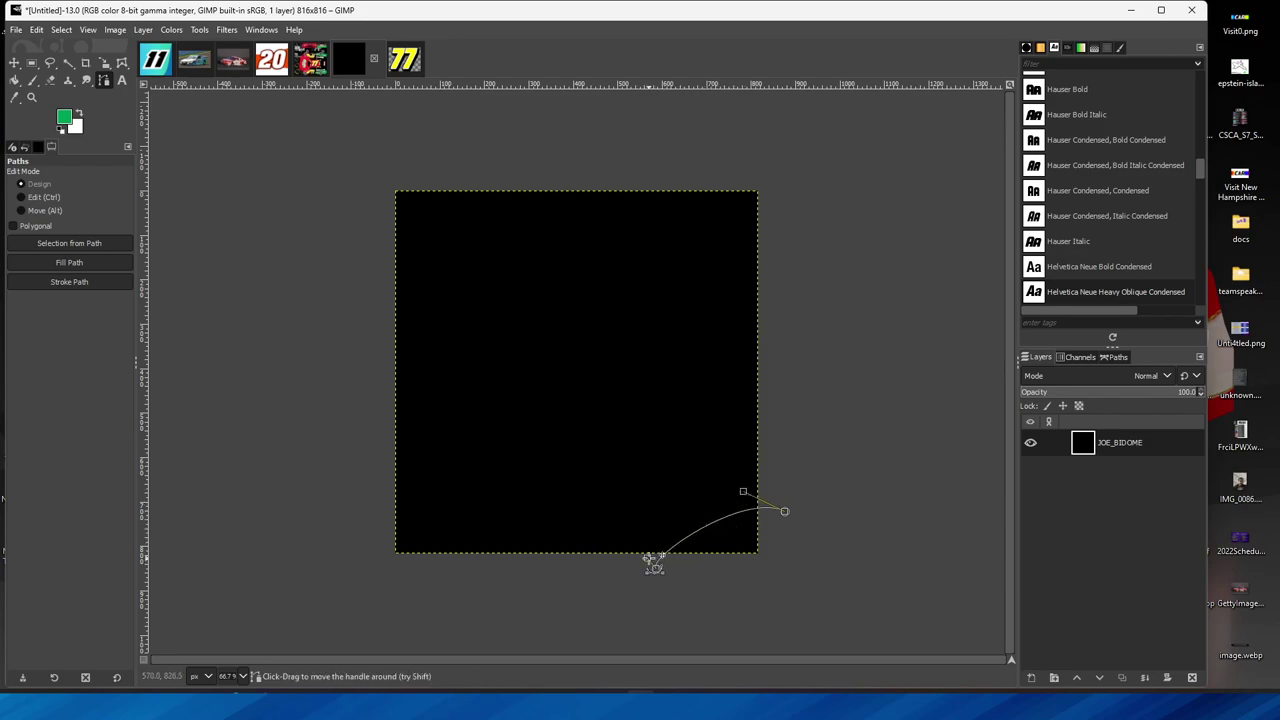
pyautogui.moveTo(655, 567); pyautogui.dragTo(677, 537)
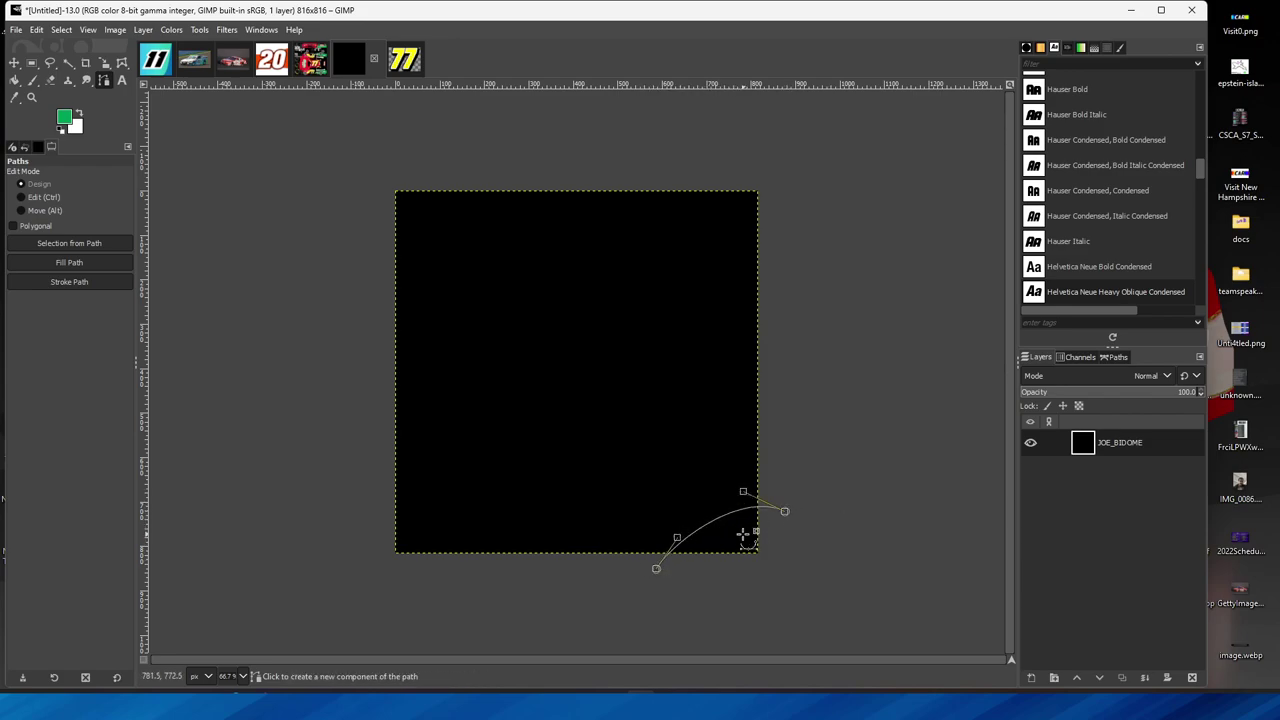
pyautogui.moveTo(743, 492); pyautogui.dragTo(729, 506)
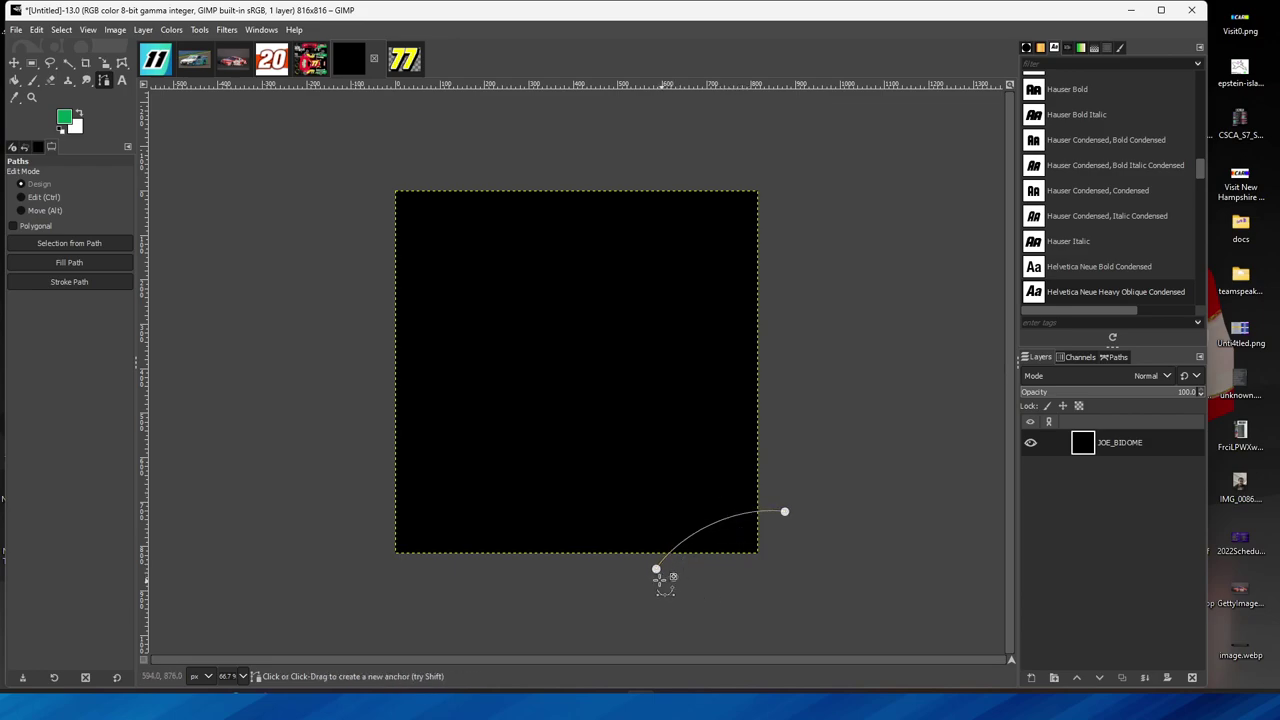
pyautogui.moveTo(668, 572); pyautogui.dragTo(795, 551)
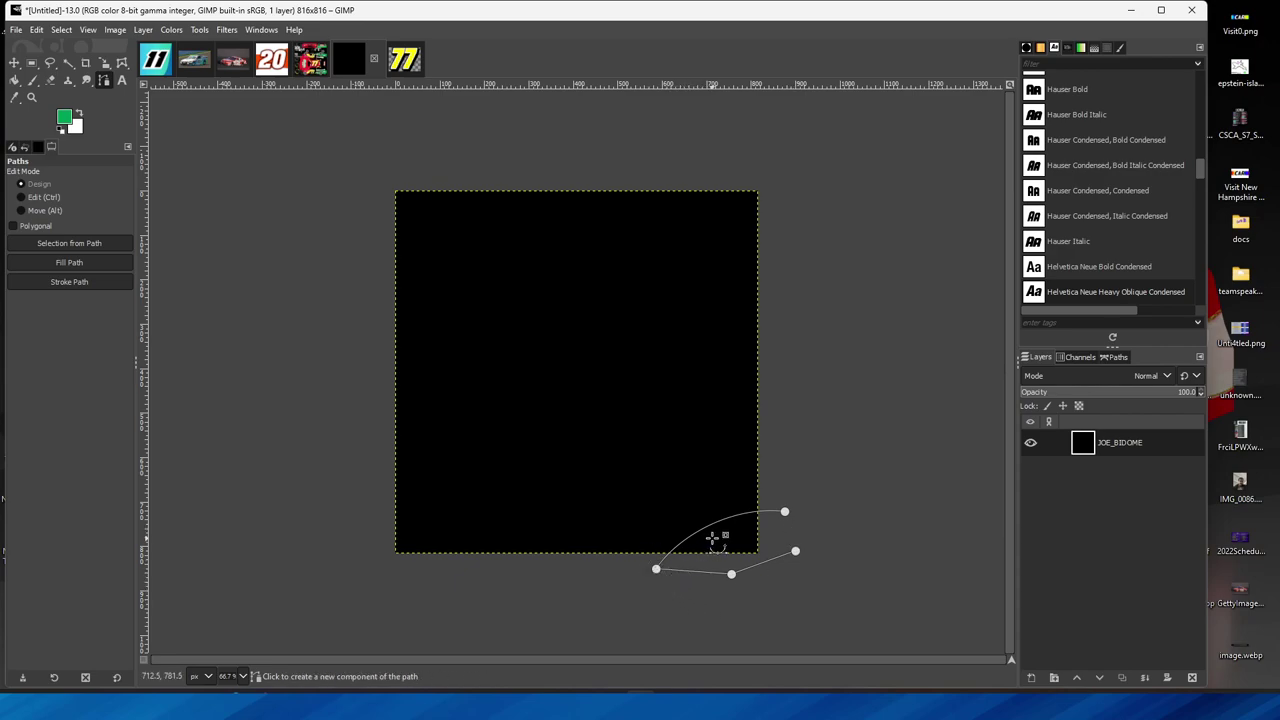
# On a new layer, extend the path past the right edge and fill it solid green.
pyautogui.click(1032, 678)
pyautogui.click(1118, 668)
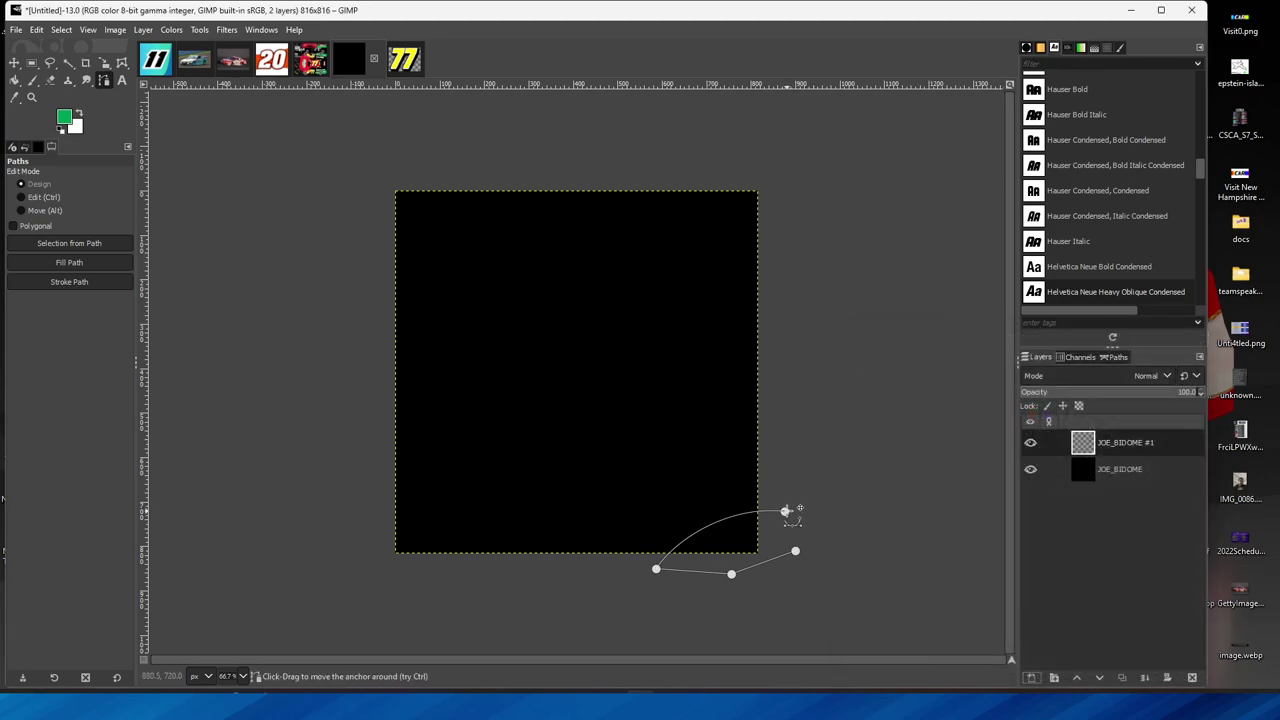
pyautogui.moveTo(785, 510); pyautogui.dragTo(900, 518)
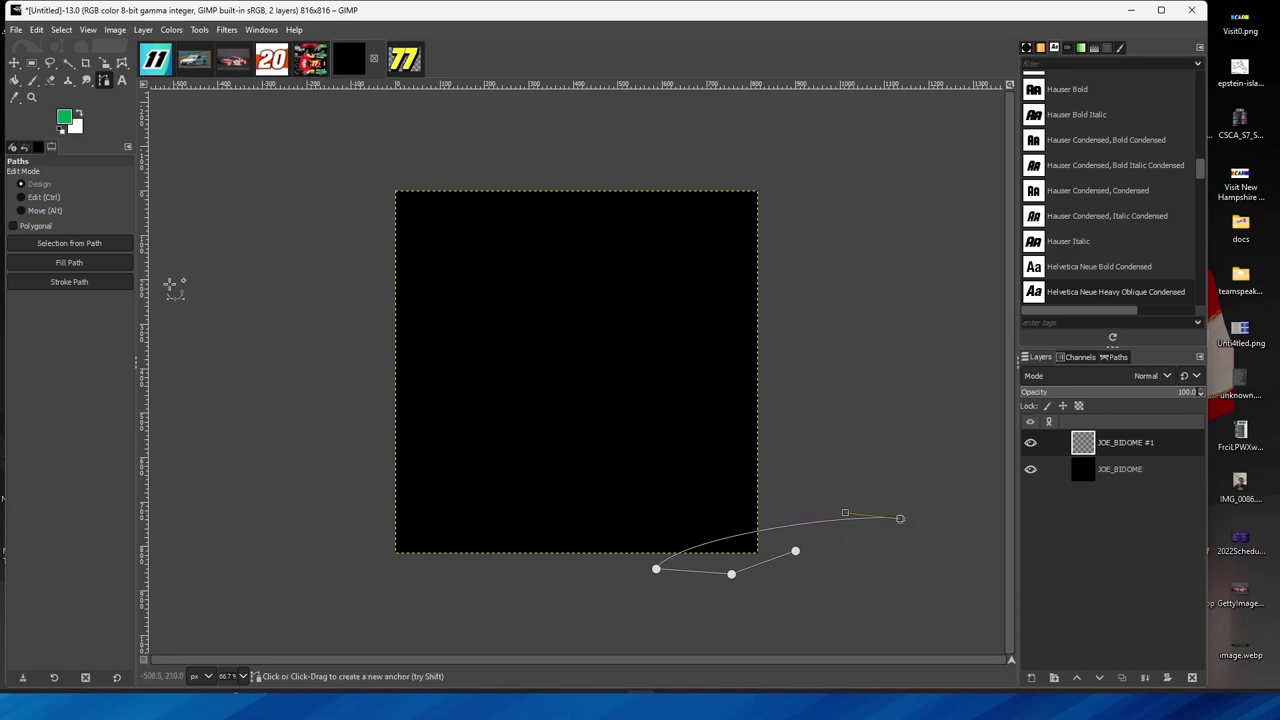
pyautogui.click(69, 262)
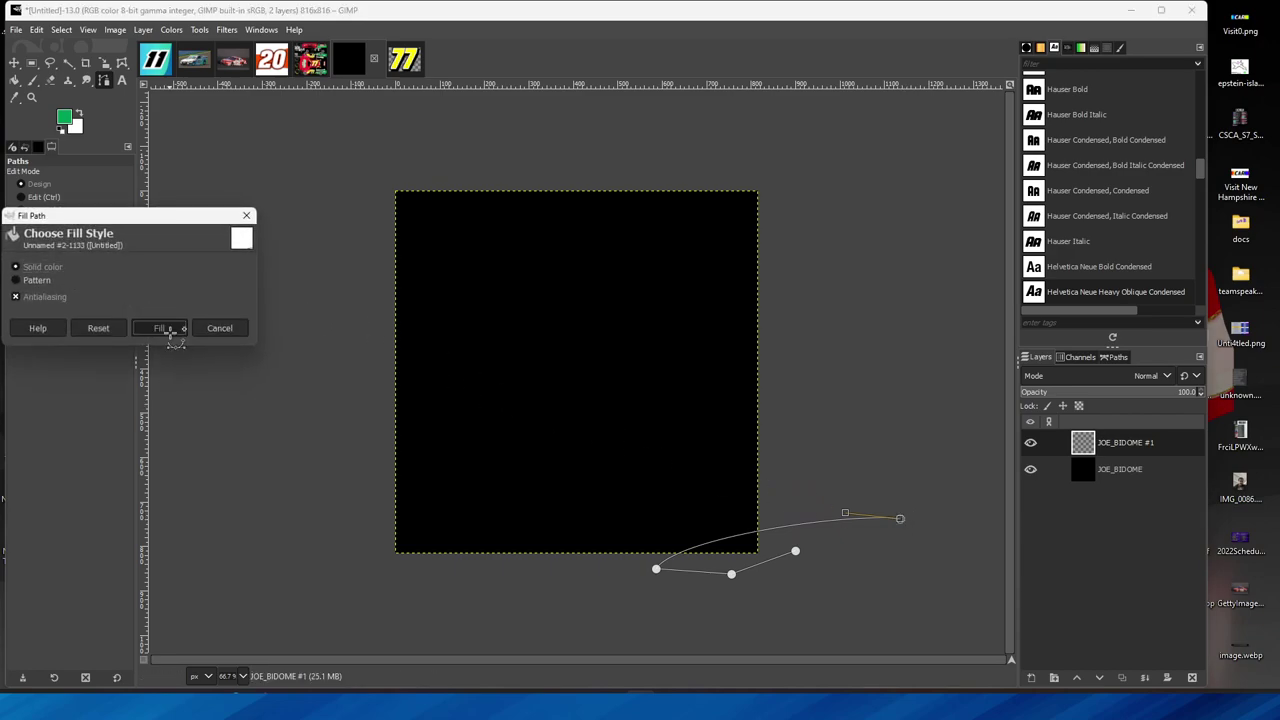
pyautogui.click(168, 329)
pyautogui.click(14, 62)
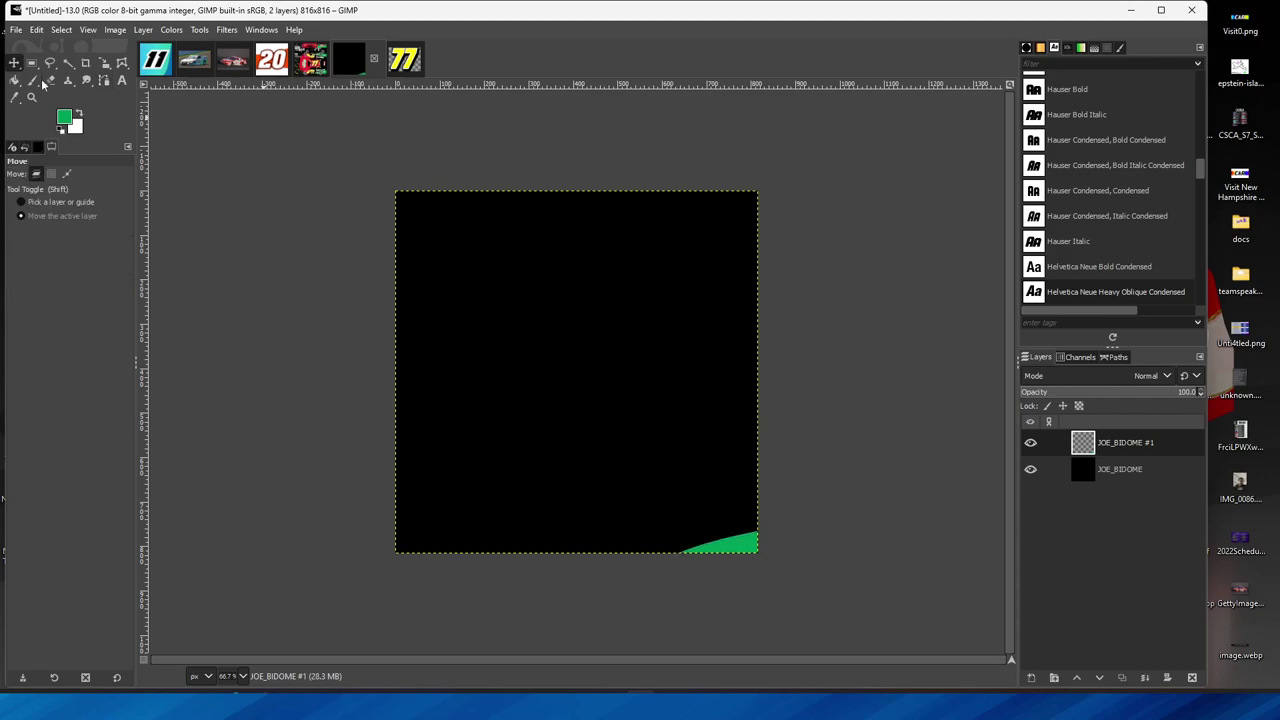
# Sample the car livery's red as the foreground colour and add a new layer on the card.
pyautogui.click(310, 59)
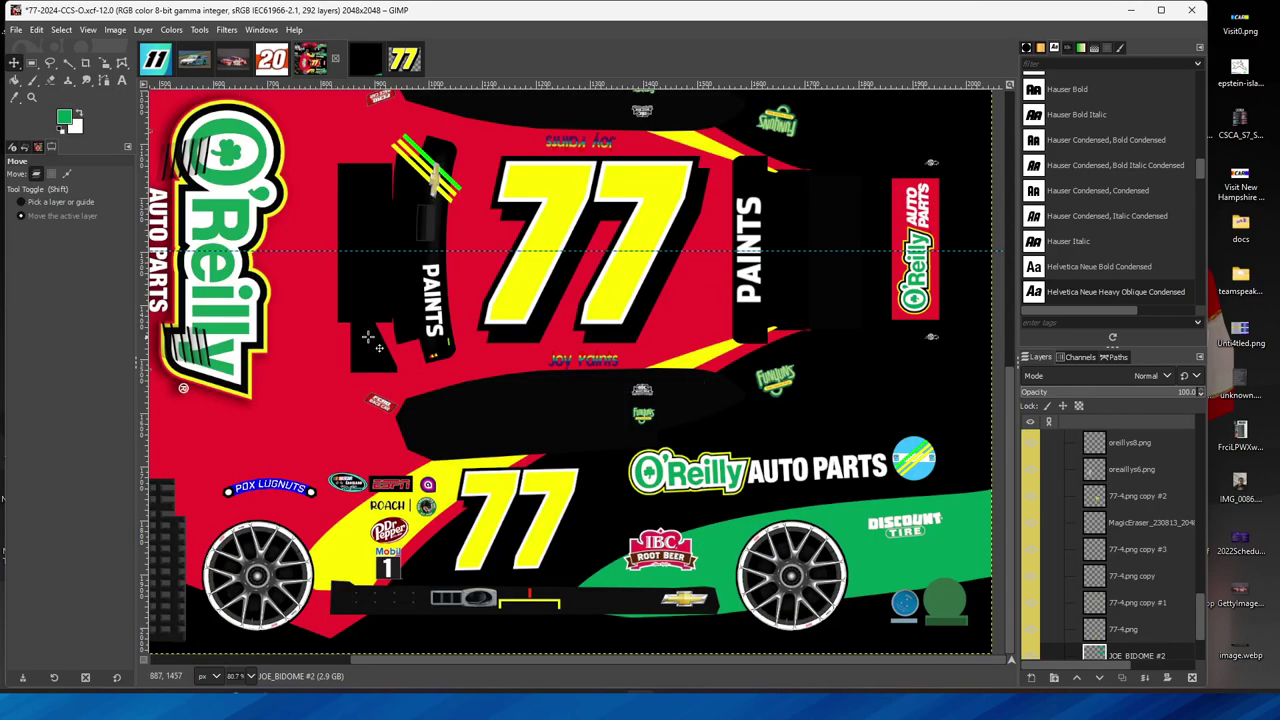
pyautogui.click(15, 97)
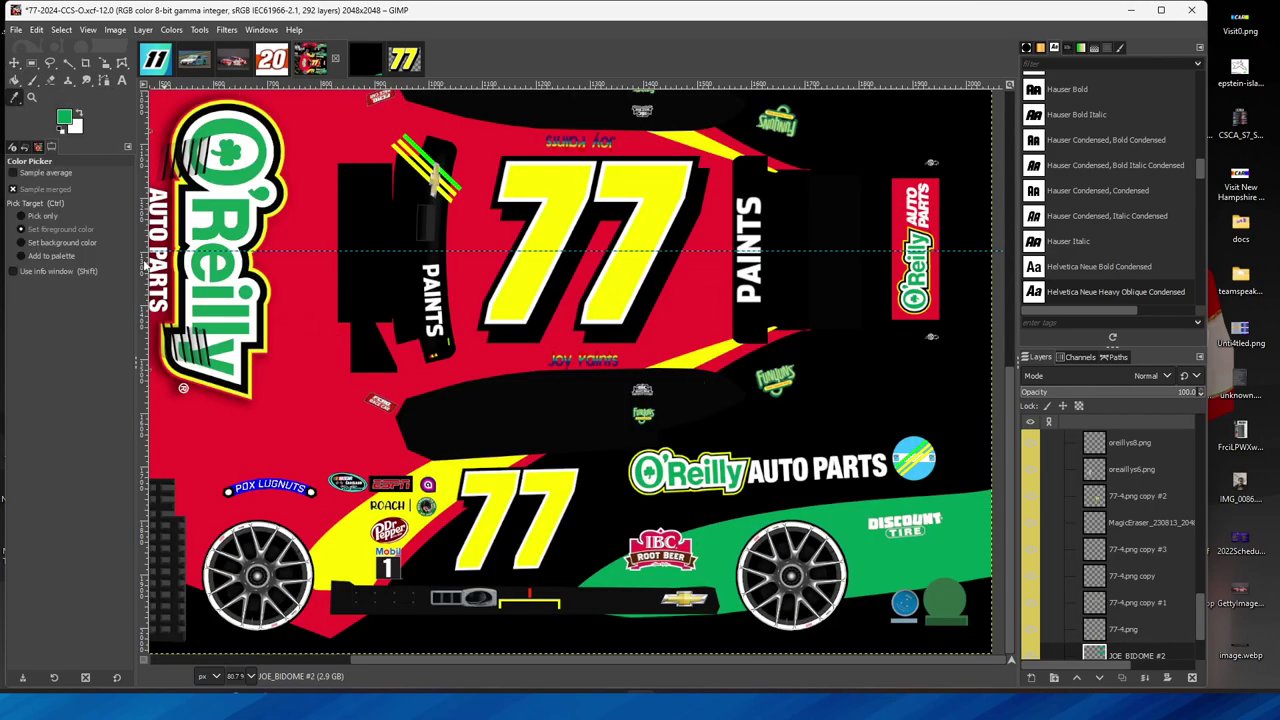
pyautogui.click(313, 604)
pyautogui.click(361, 67)
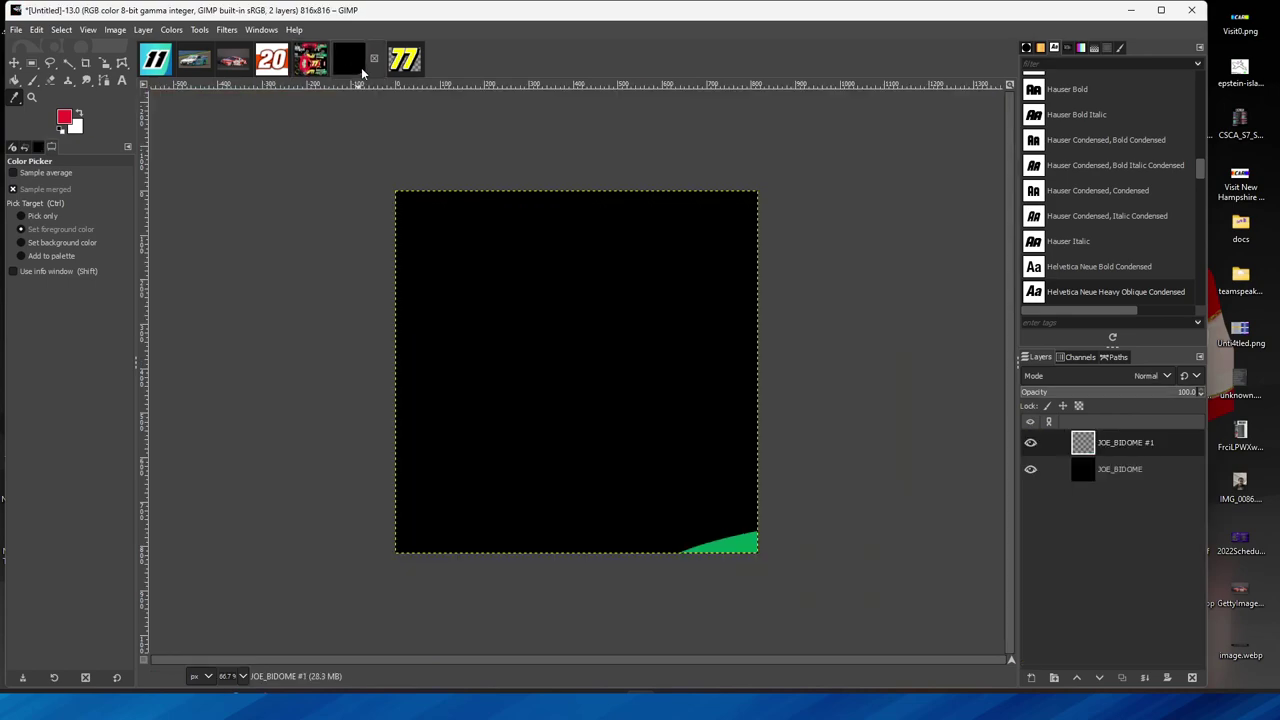
pyautogui.click(103, 81)
pyautogui.click(1032, 678)
pyautogui.press('Return')
# Draw a curved path from the card's left edge to its top-right corner.
pyautogui.click(383, 478)
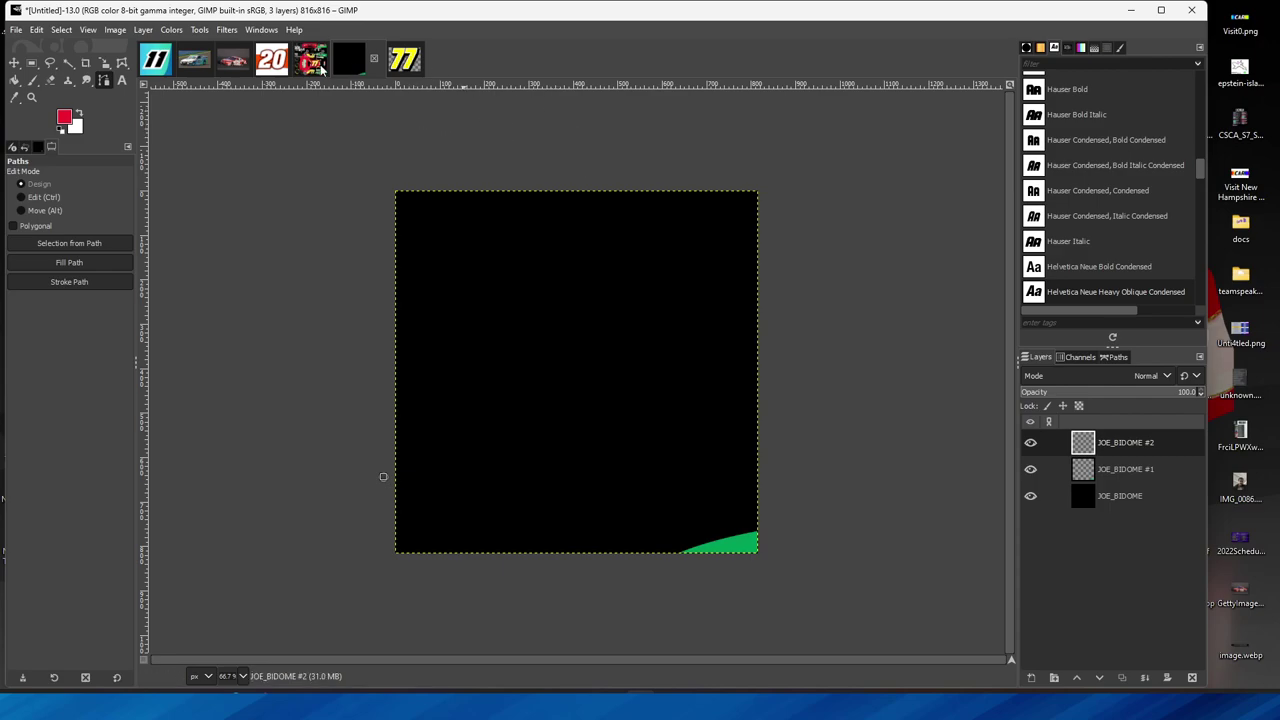
pyautogui.click(310, 62)
pyautogui.click(366, 62)
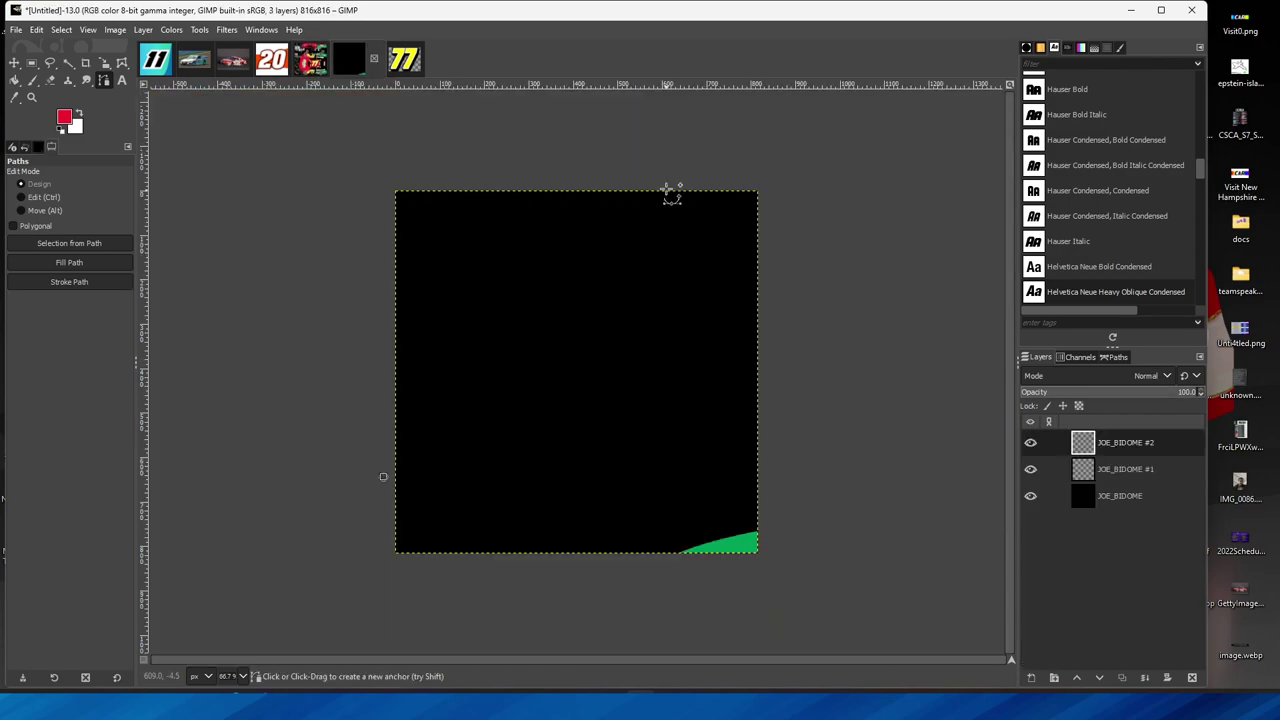
pyautogui.click(740, 173)
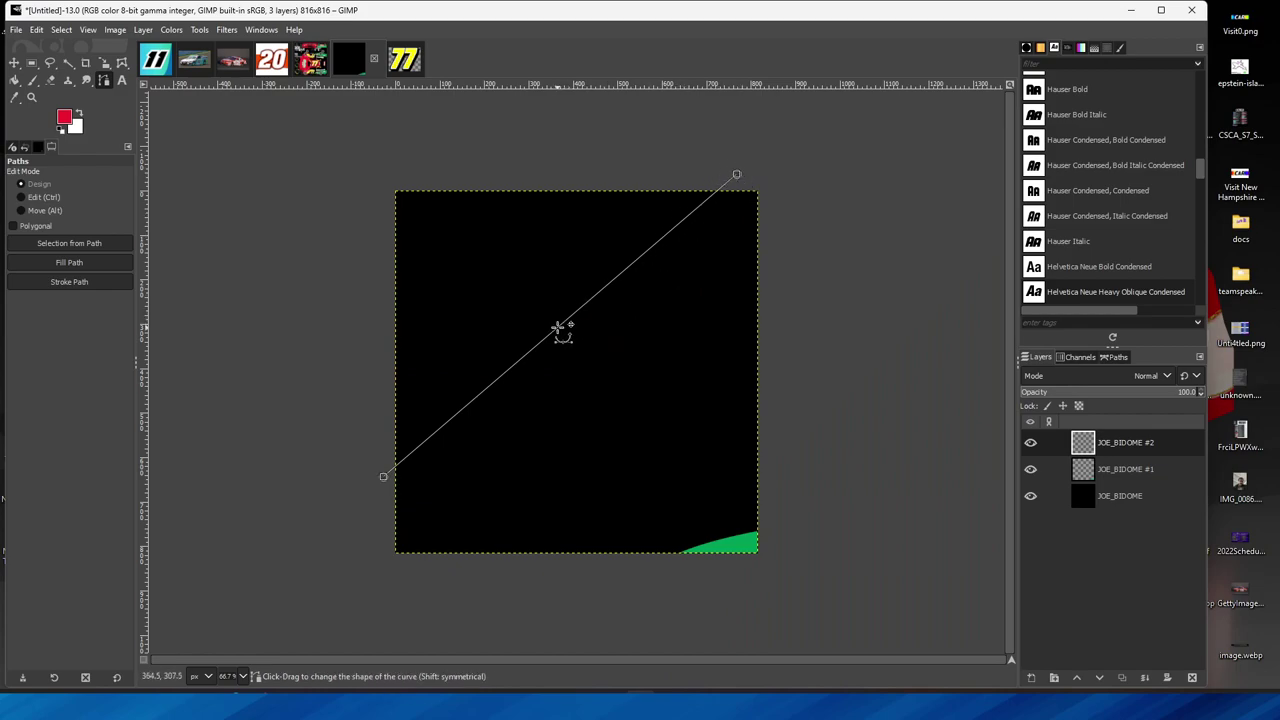
pyautogui.moveTo(563, 328); pyautogui.dragTo(556, 291)
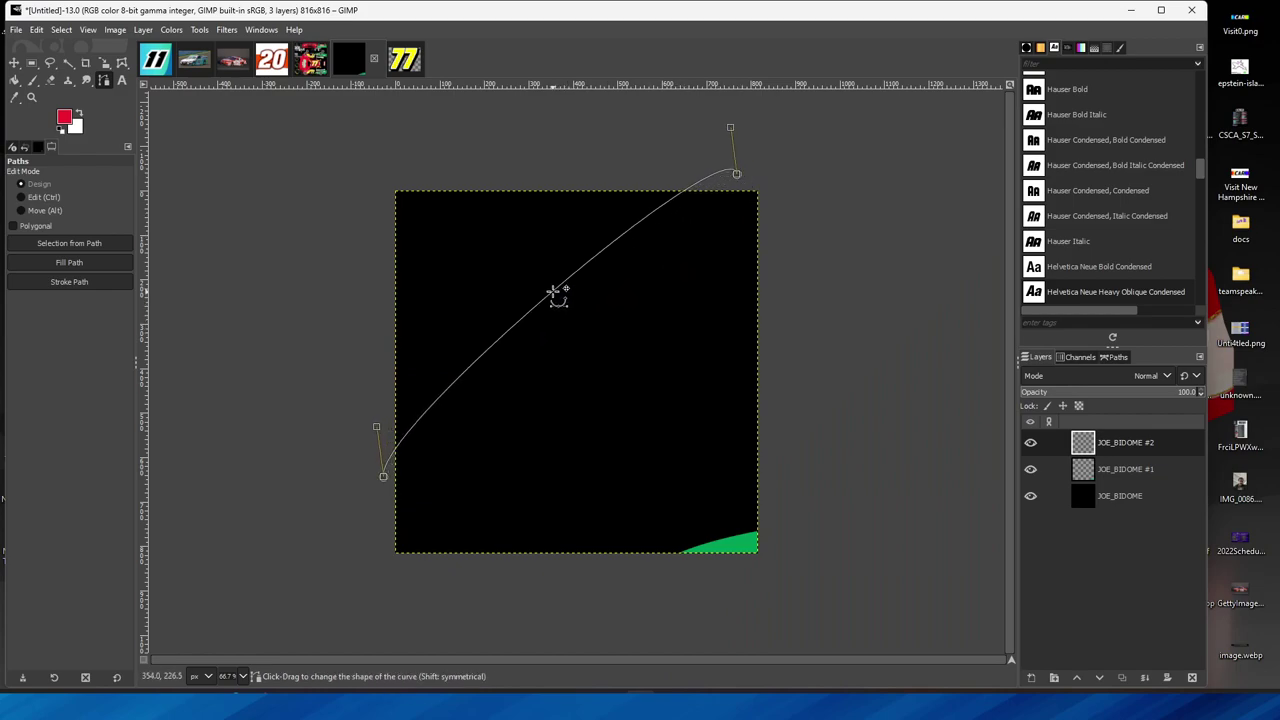
pyautogui.click(375, 427)
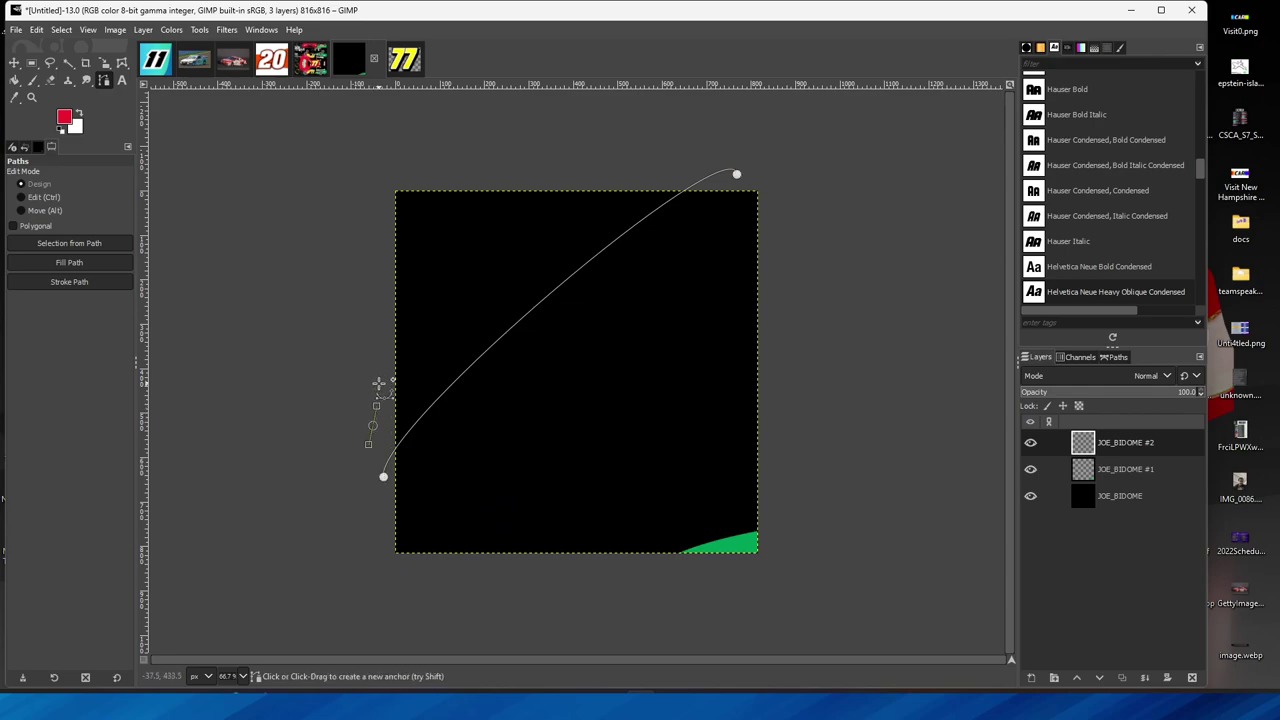
pyautogui.click(390, 434)
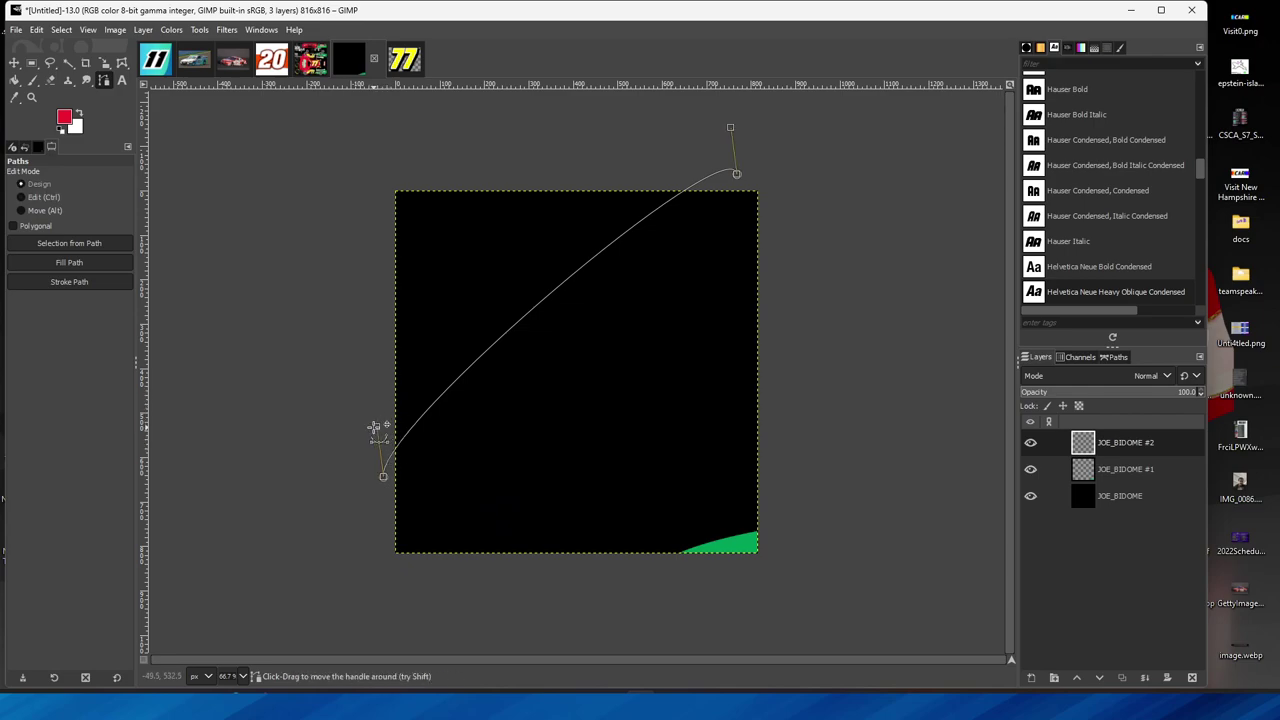
pyautogui.moveTo(377, 427); pyautogui.dragTo(362, 390)
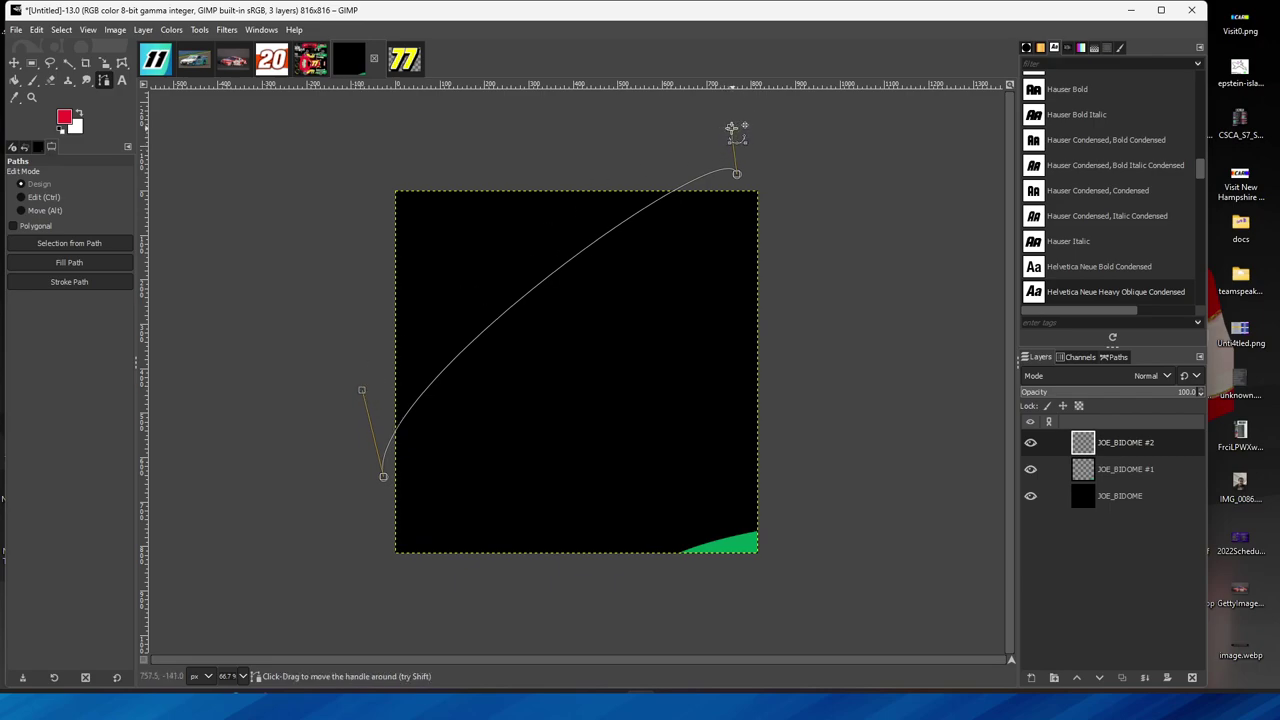
pyautogui.moveTo(733, 130); pyautogui.dragTo(587, 160)
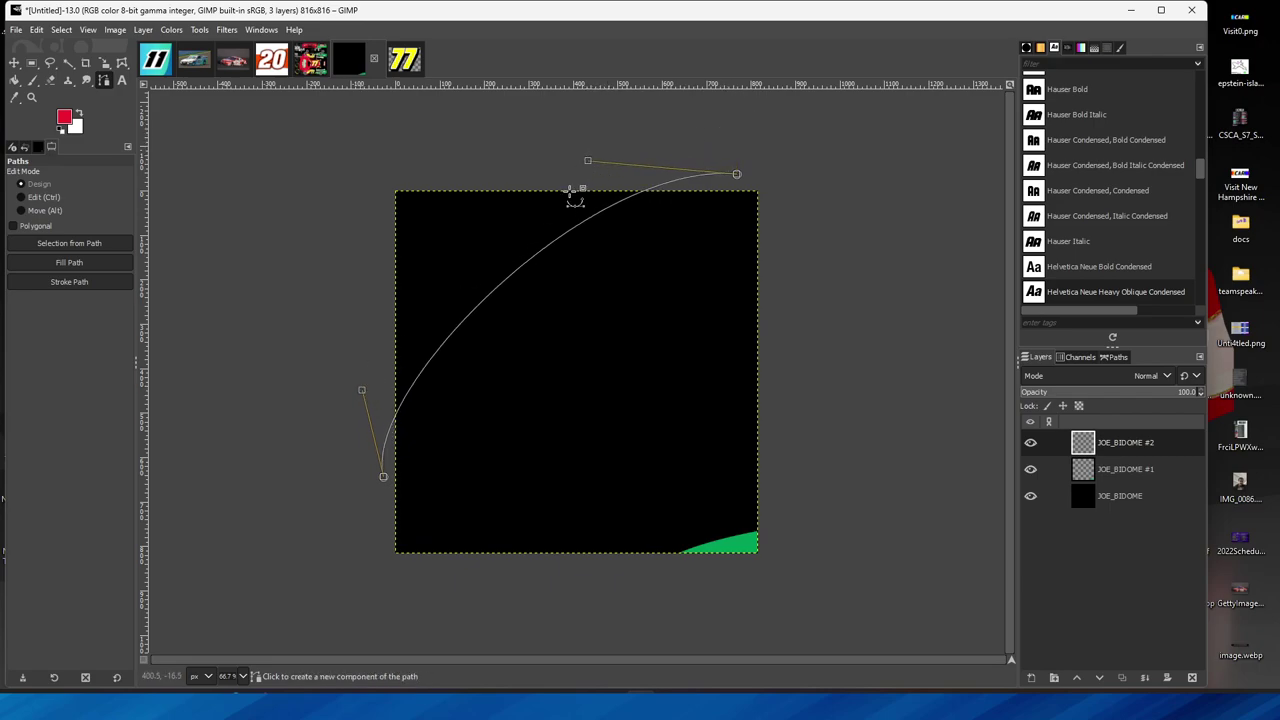
# Close the outline with points above and left of the card, then move the path onto the card.
pyautogui.keyDown('shift'); pyautogui.click(598, 124); pyautogui.keyUp('shift')
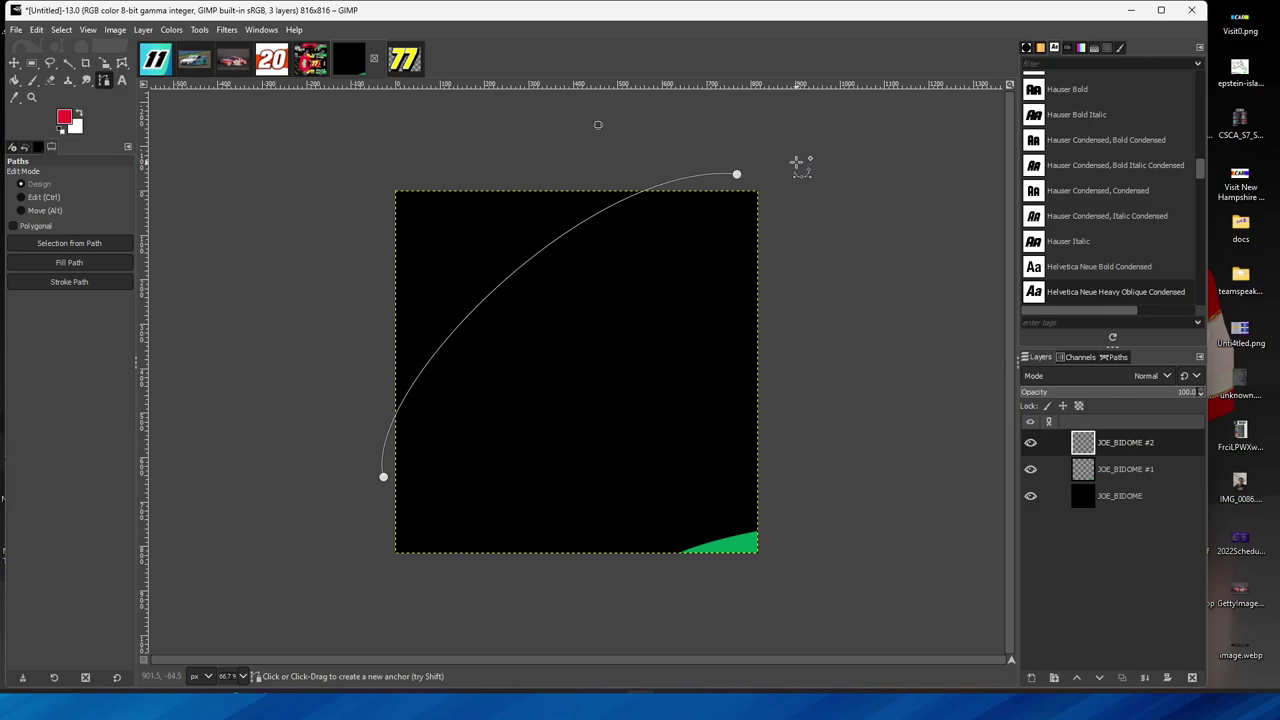
pyautogui.moveTo(737, 175); pyautogui.dragTo(378, 183)
pyautogui.click(363, 283)
pyautogui.keyDown('ctrl'); pyautogui.click(383, 477); pyautogui.keyUp('ctrl')
pyautogui.click(598, 124)
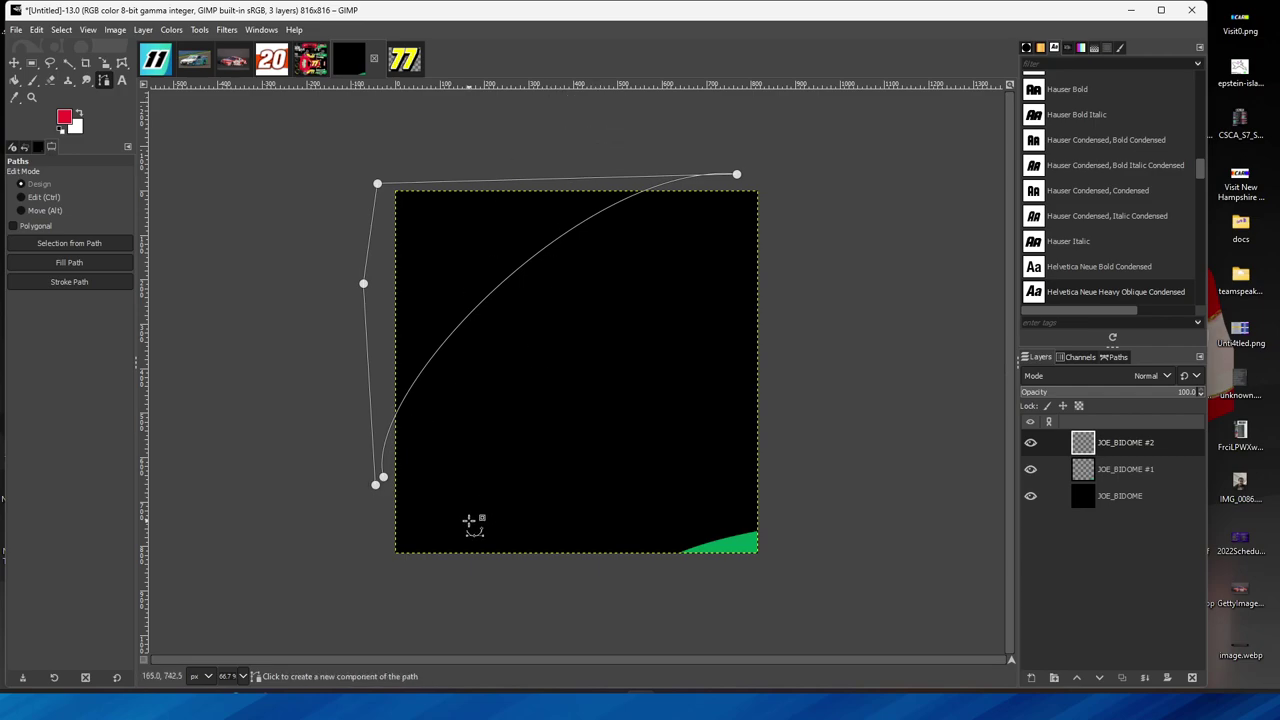
pyautogui.click(382, 476)
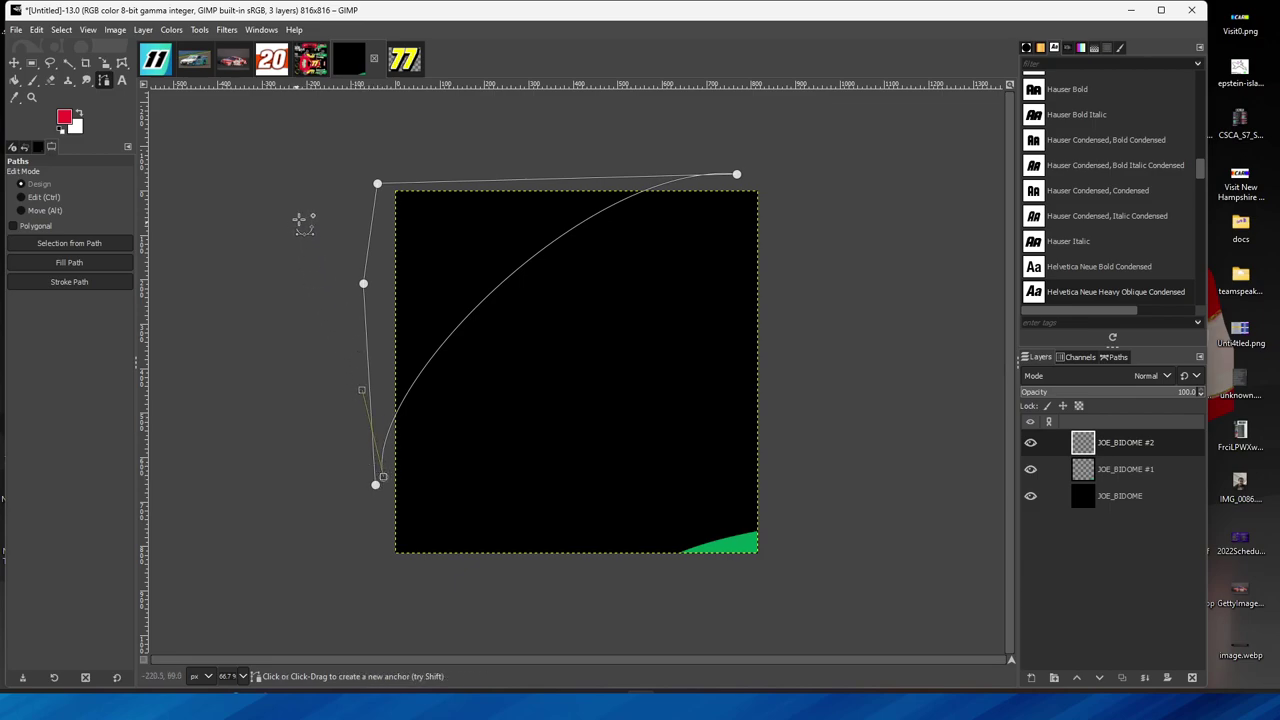
pyautogui.click(14, 62)
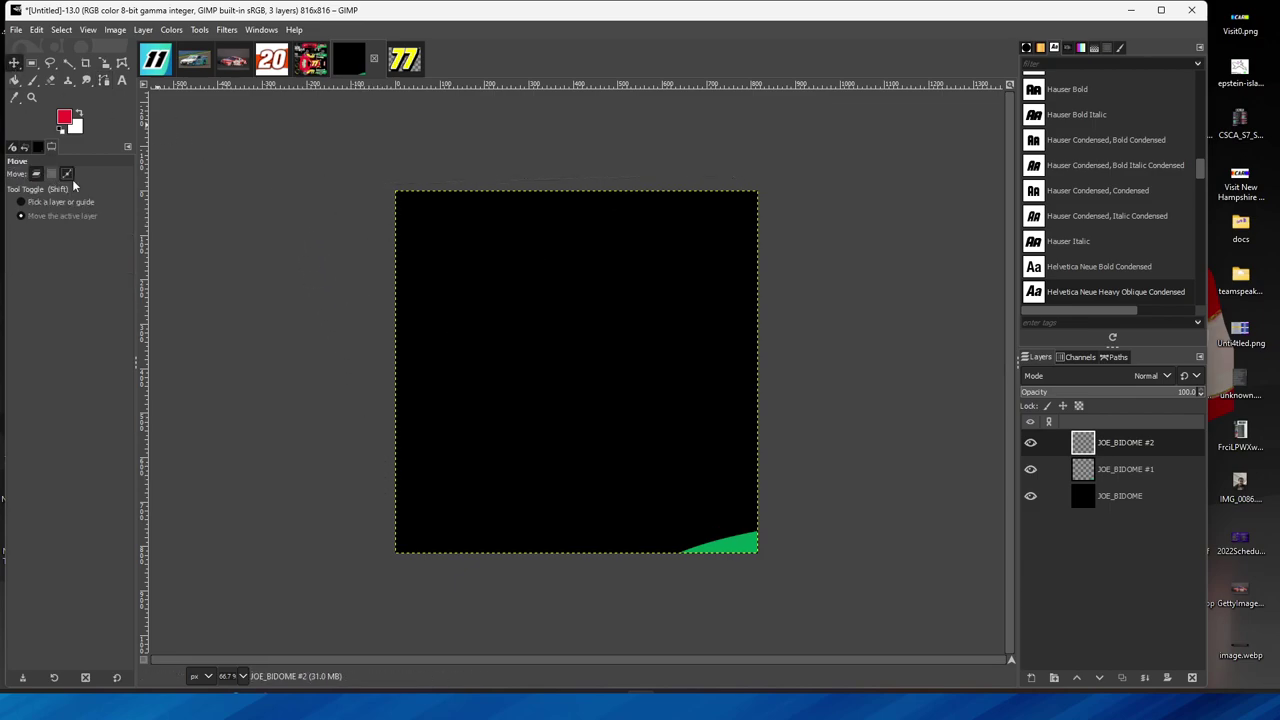
pyautogui.click(67, 173)
pyautogui.click(1108, 357)
pyautogui.click(1030, 410)
pyautogui.moveTo(671, 323); pyautogui.dragTo(680, 341)
# Reshape the curve's arc and adjust its corner points around the card's upper-left area.
pyautogui.click(104, 79)
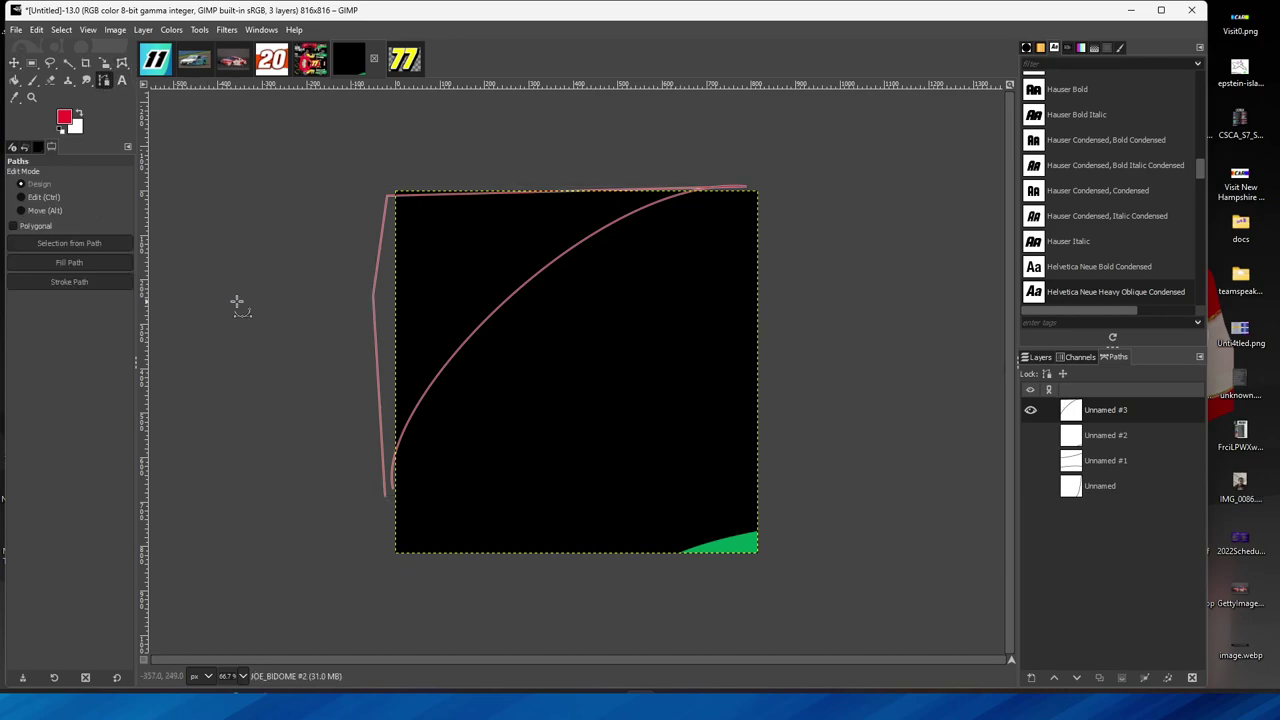
pyautogui.click(392, 492)
pyautogui.moveTo(374, 402); pyautogui.dragTo(394, 401)
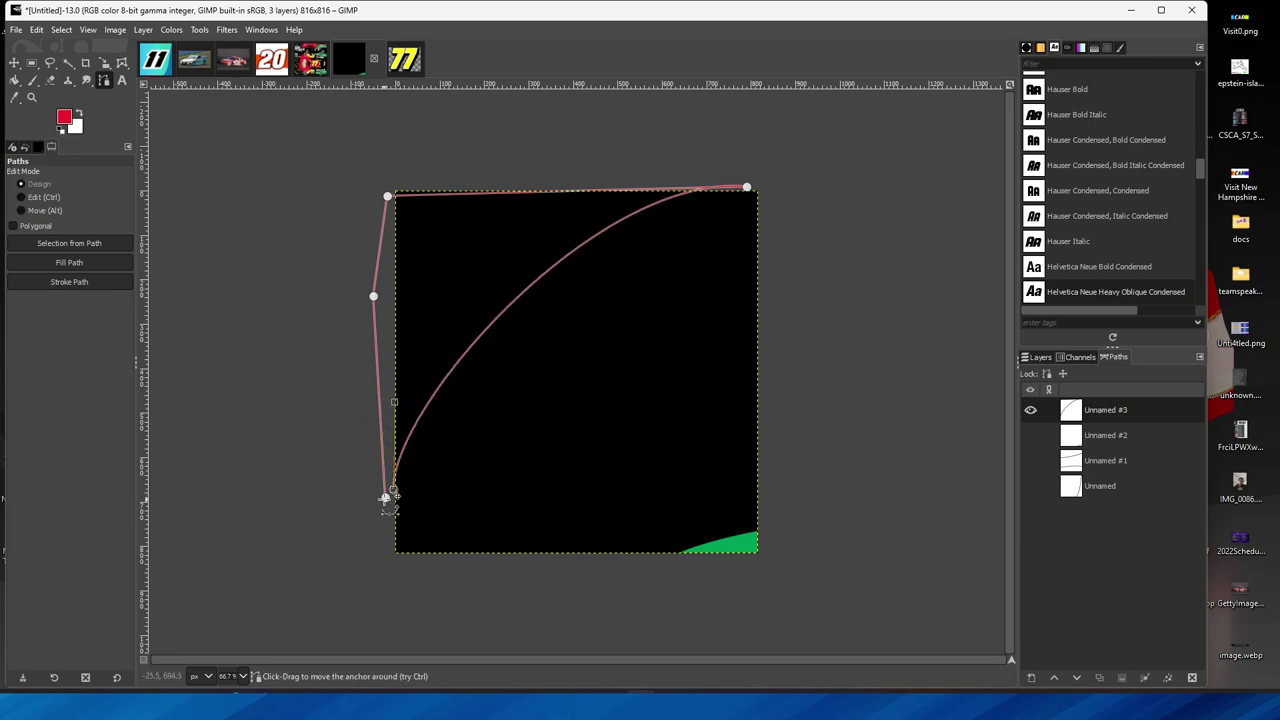
pyautogui.moveTo(385, 497); pyautogui.dragTo(318, 480)
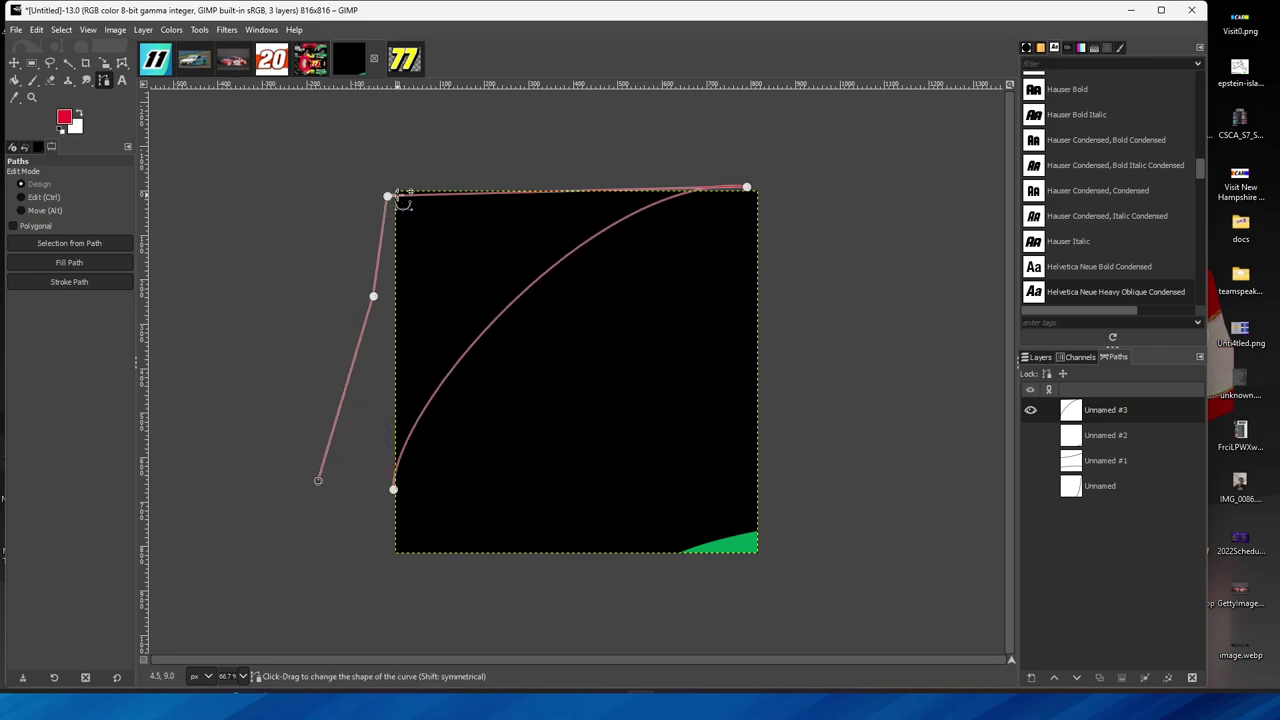
pyautogui.moveTo(389, 197); pyautogui.dragTo(388, 113)
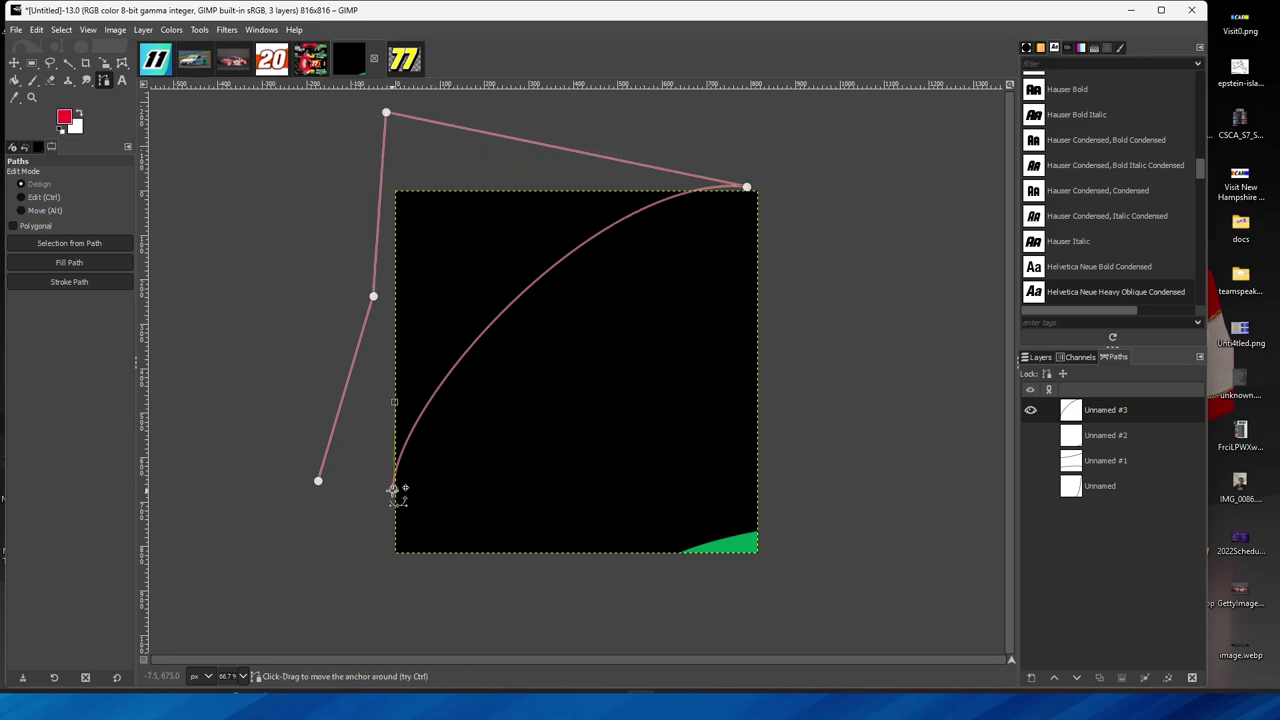
pyautogui.moveTo(394, 490); pyautogui.dragTo(382, 516)
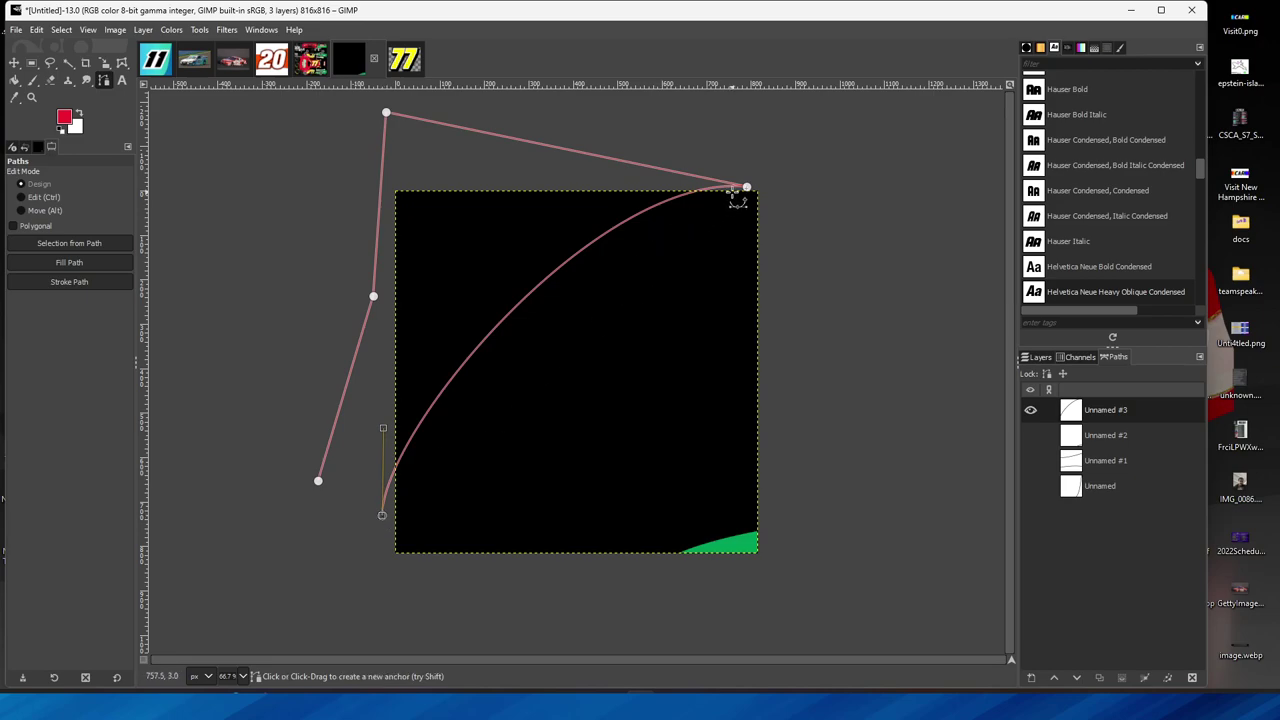
pyautogui.moveTo(748, 187); pyautogui.dragTo(770, 186)
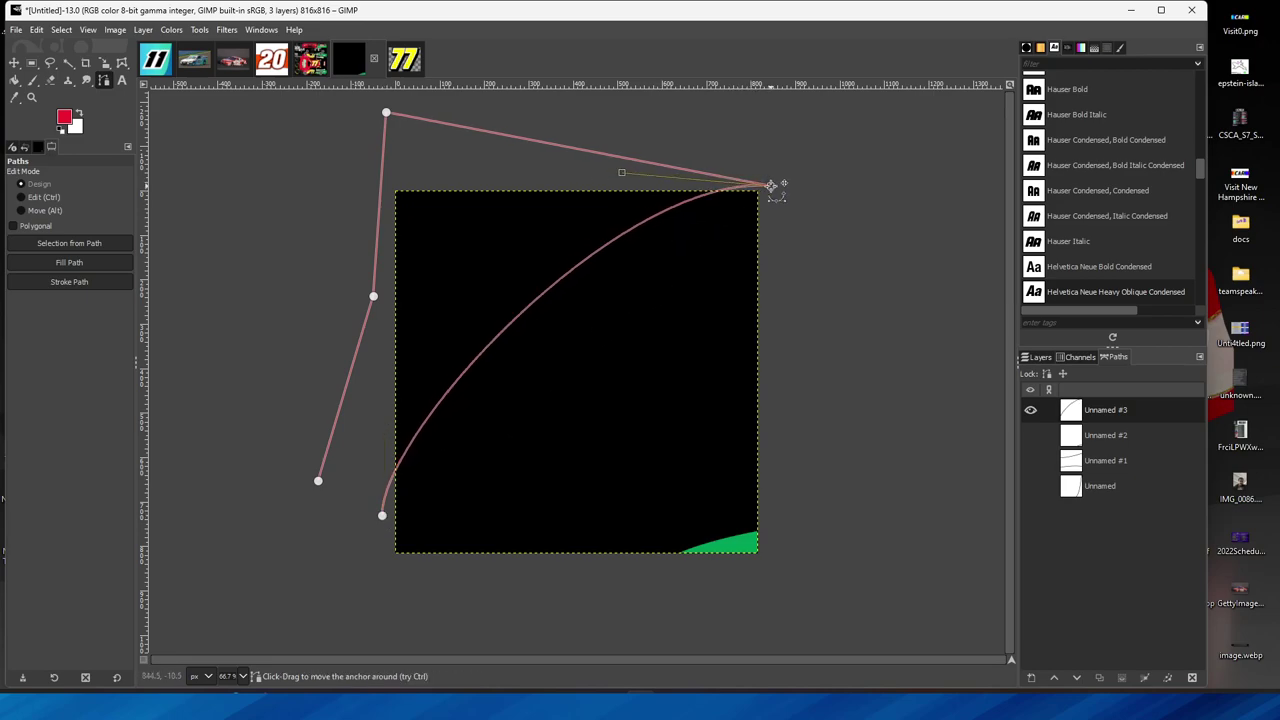
pyautogui.moveTo(770, 185); pyautogui.dragTo(762, 184)
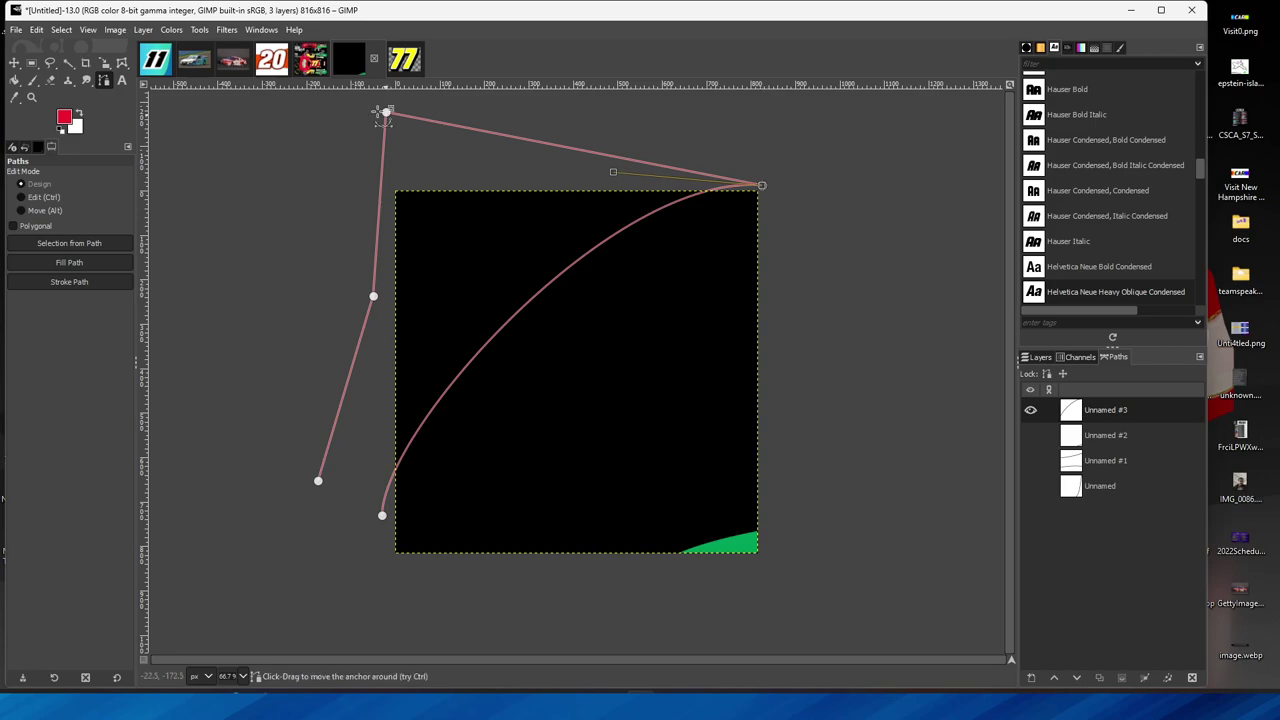
# Fill the enclosed path area with red and shift the path outline up and left.
pyautogui.click(77, 263)
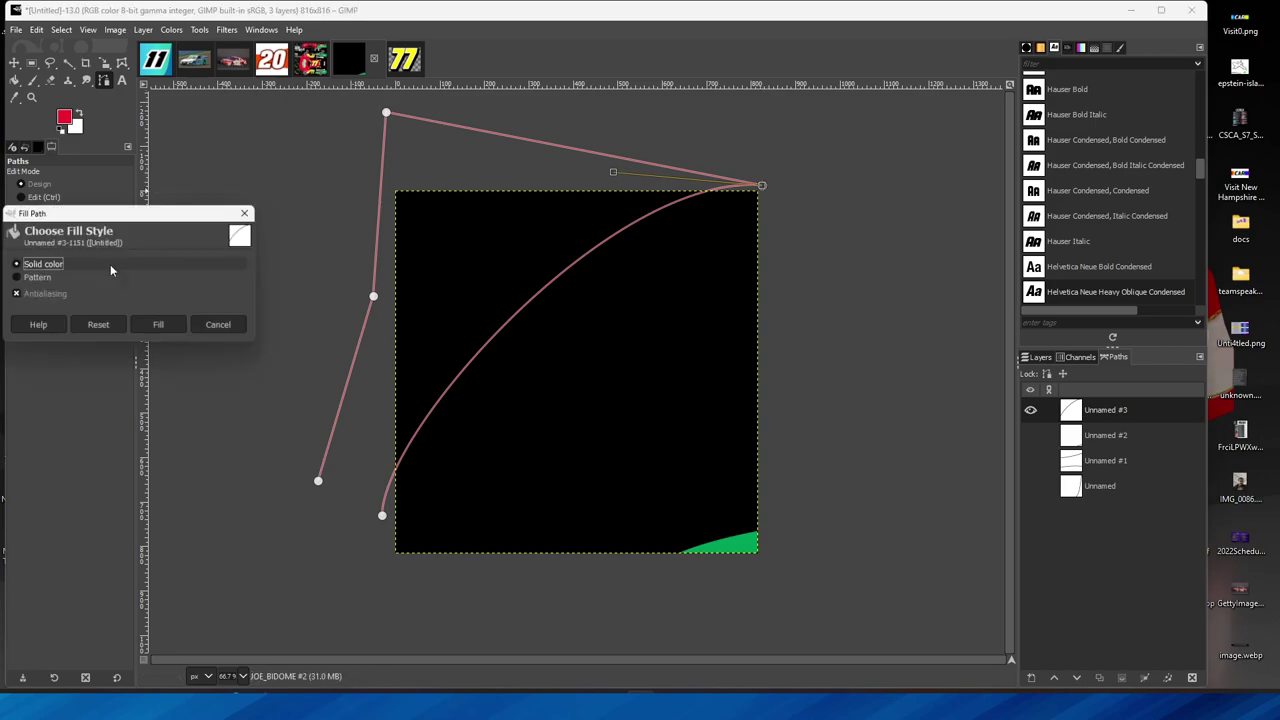
pyautogui.click(168, 327)
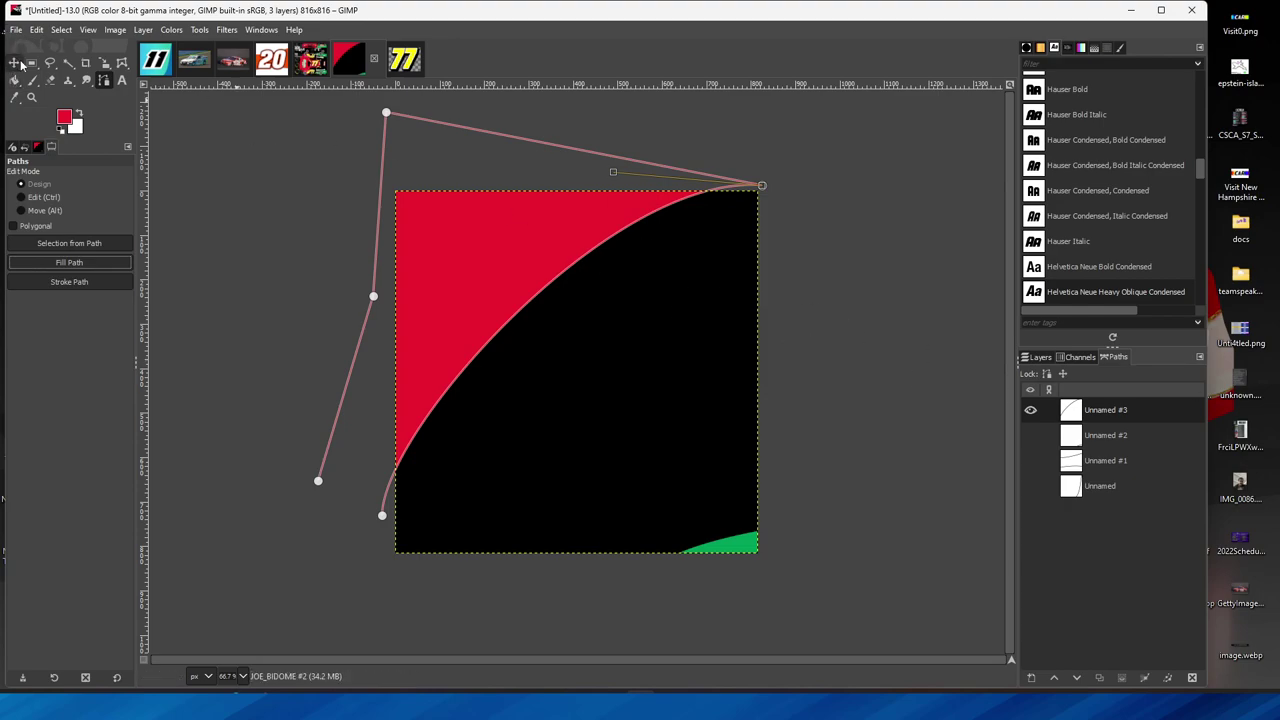
pyautogui.click(16, 63)
pyautogui.moveTo(503, 309); pyautogui.dragTo(485, 295)
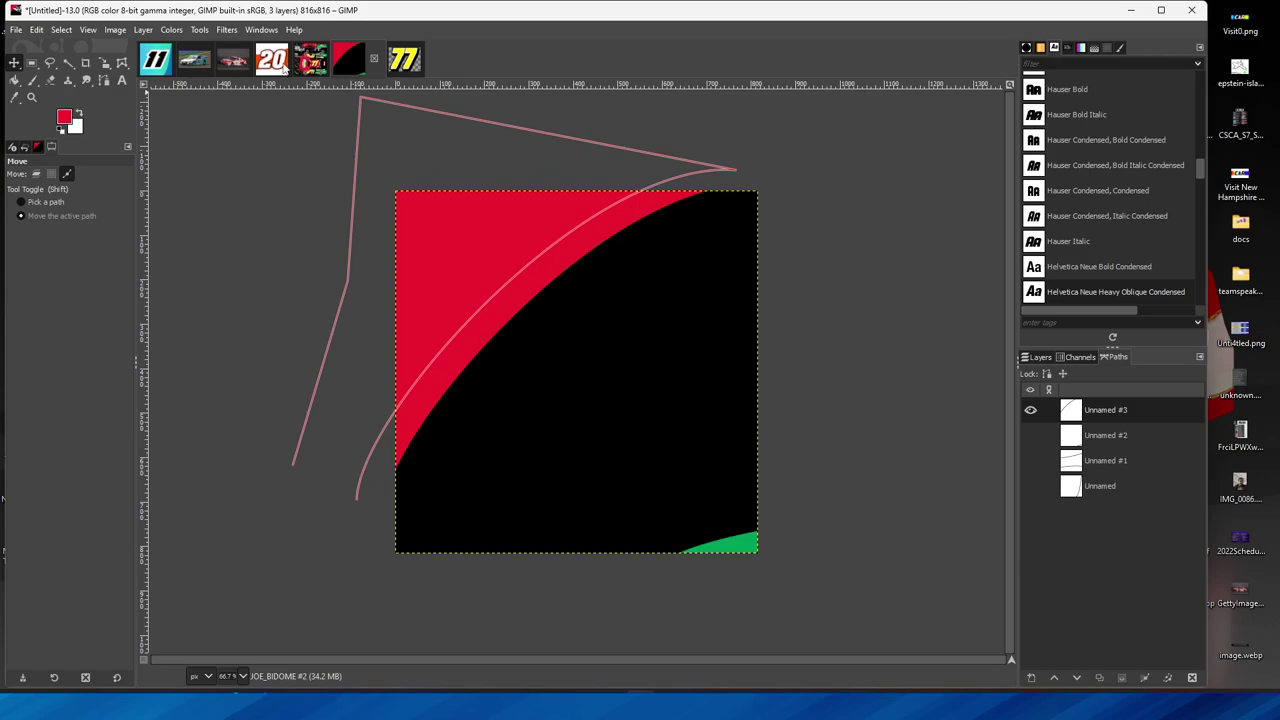
# Sample the yellow from the livery's 77 number as the foreground colour, then return to the card.
pyautogui.click(306, 63)
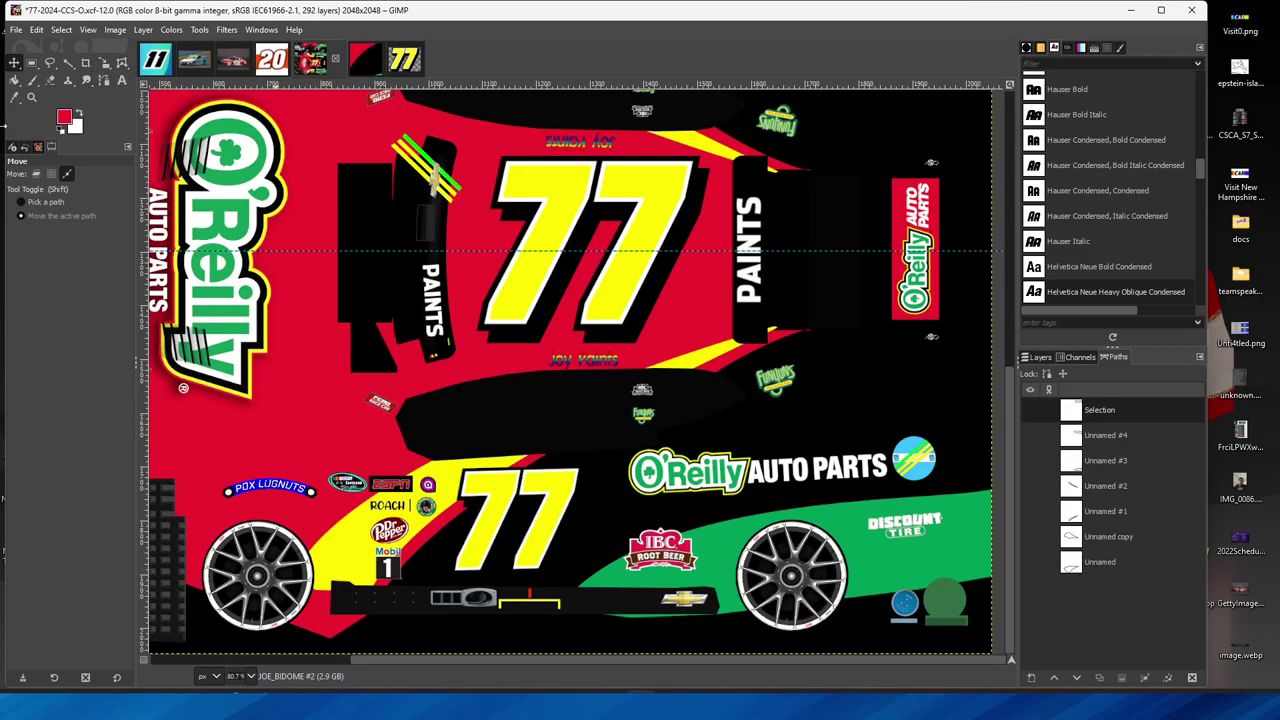
pyautogui.click(16, 97)
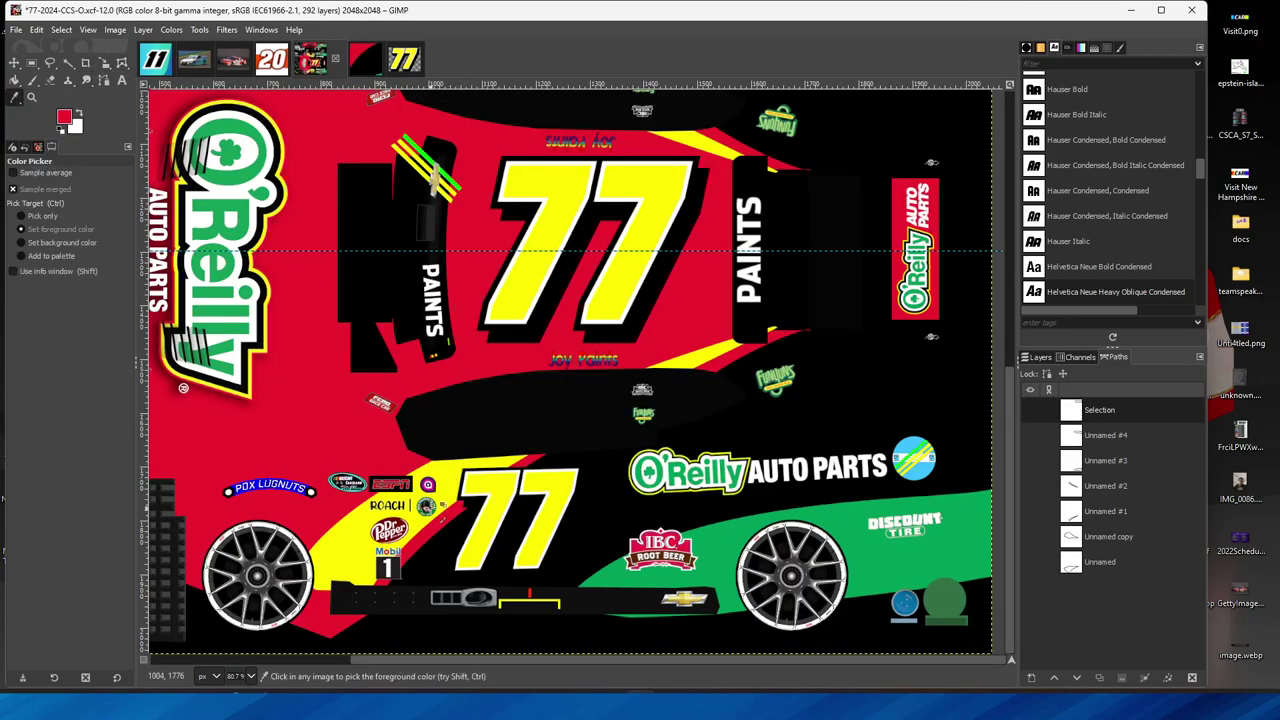
pyautogui.click(31, 62)
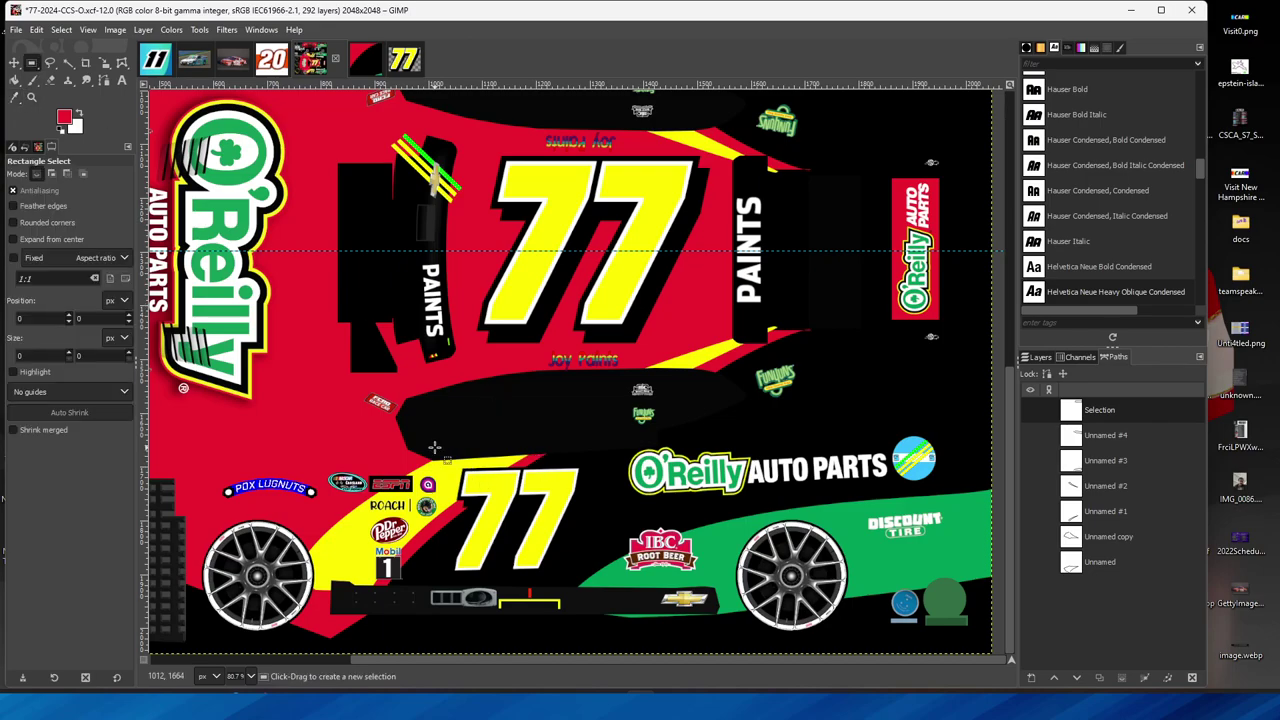
pyautogui.moveTo(435, 448); pyautogui.dragTo(605, 598)
pyautogui.press('o')
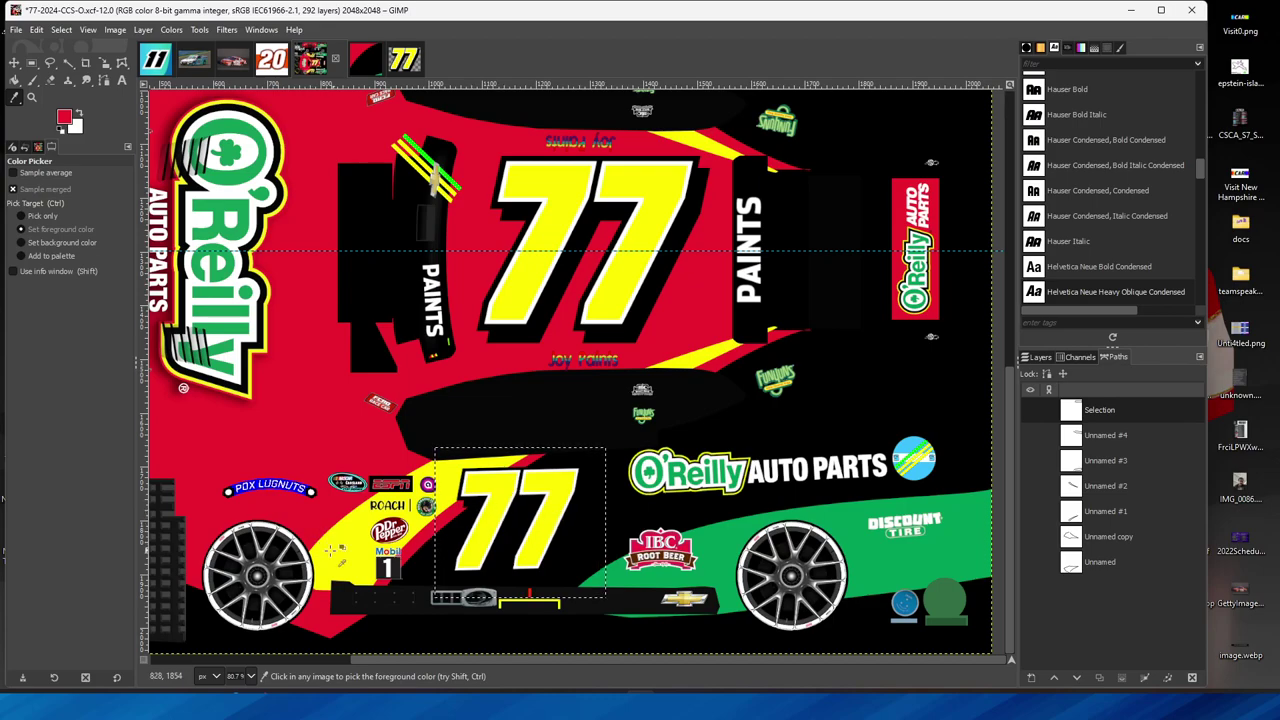
pyautogui.click(327, 551)
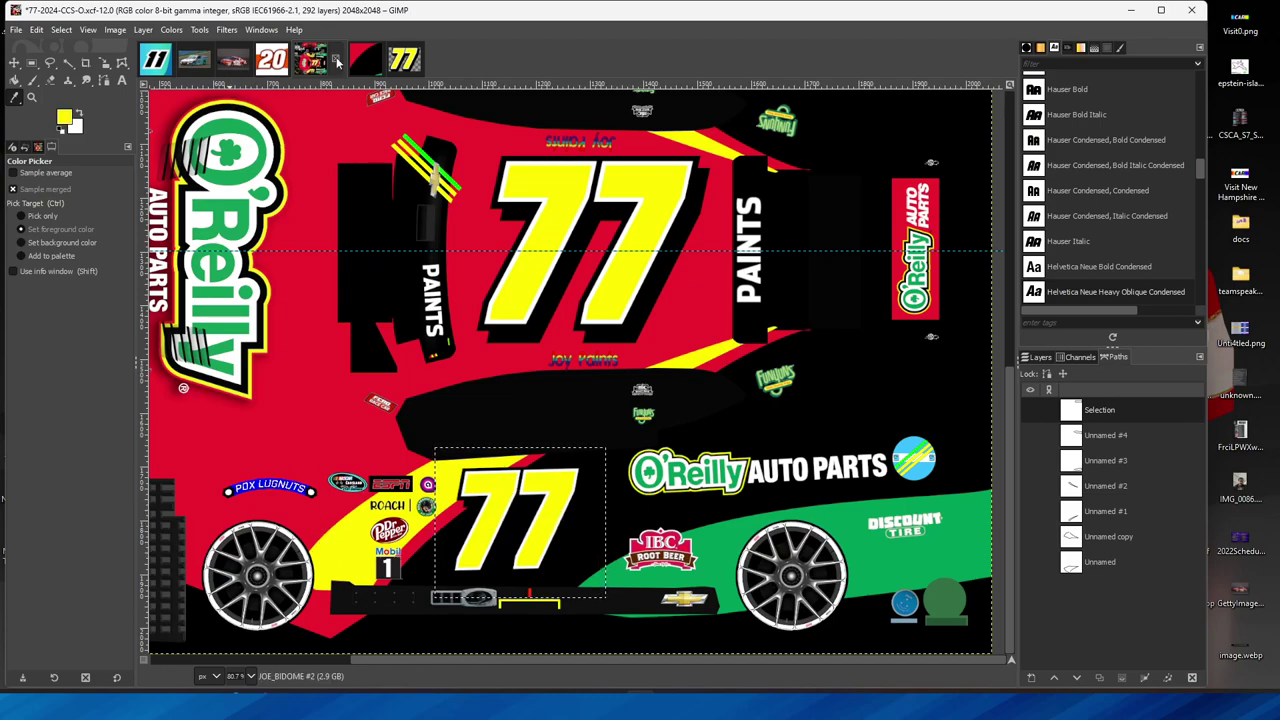
pyautogui.click(364, 61)
# Add a new empty layer to the card for the yellow corner.
pyautogui.click(31, 80)
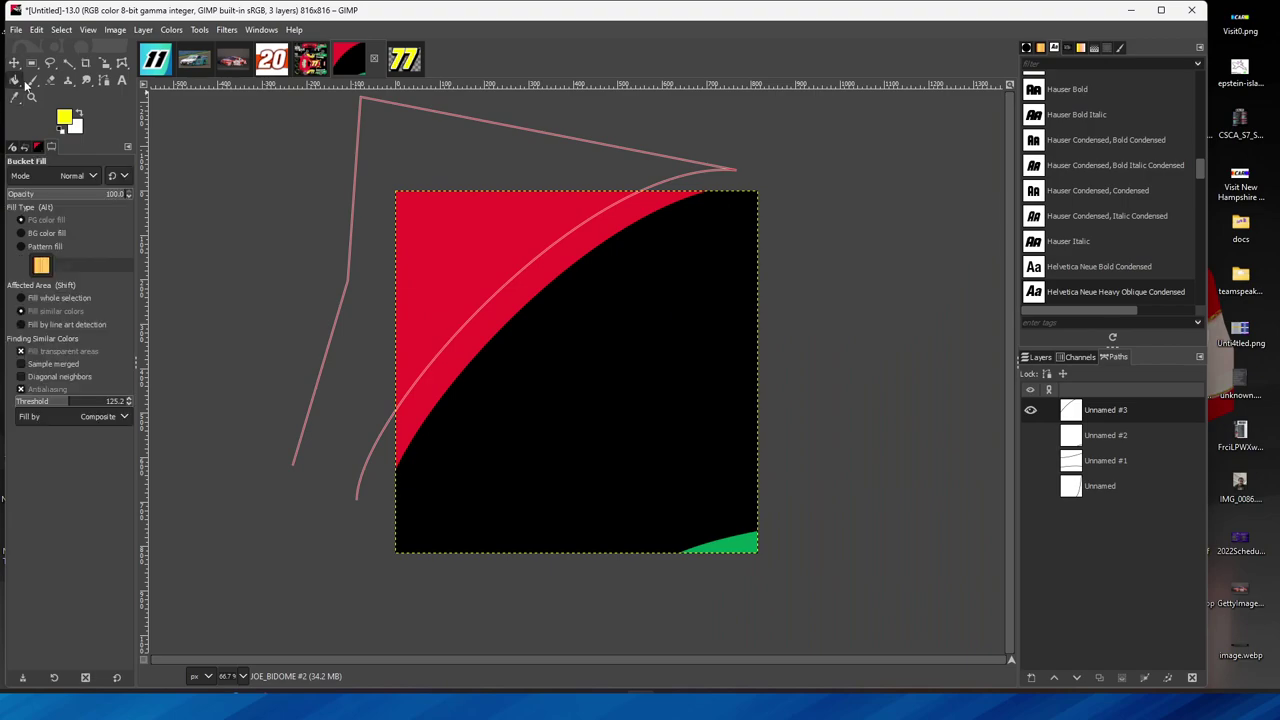
pyautogui.rightClick(1118, 410)
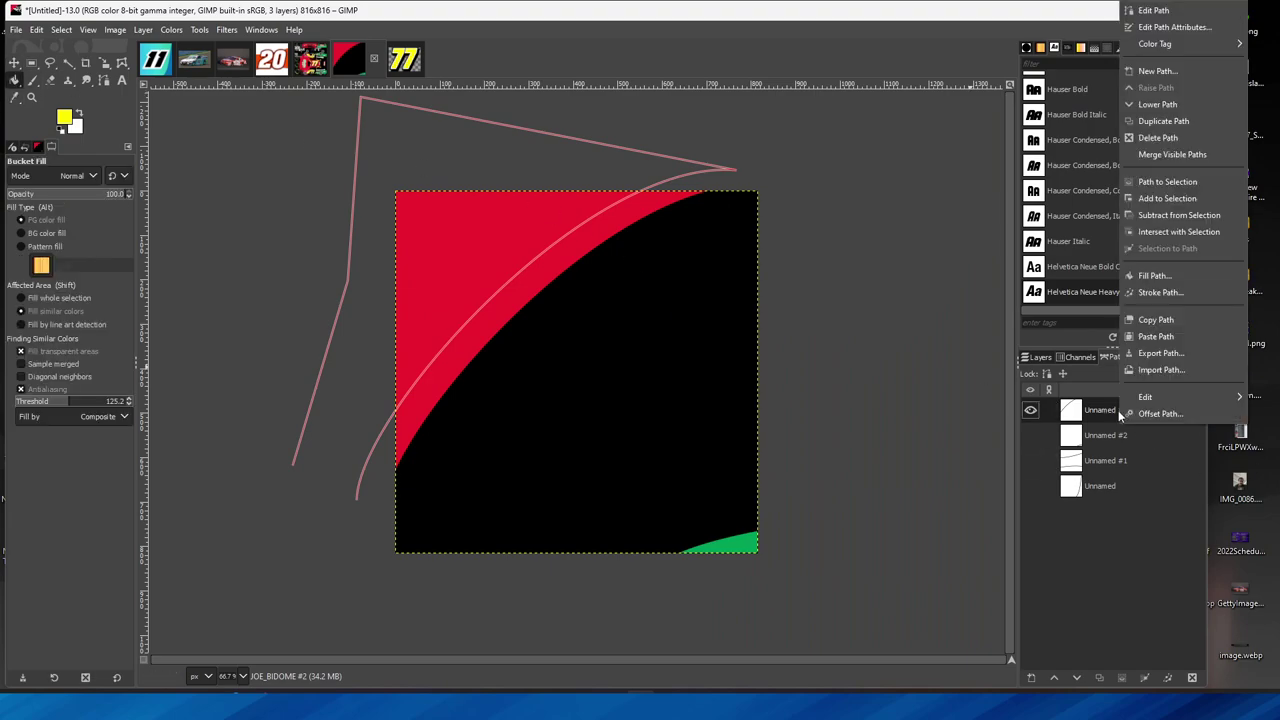
pyautogui.click(1160, 274)
pyautogui.click(1240, 331)
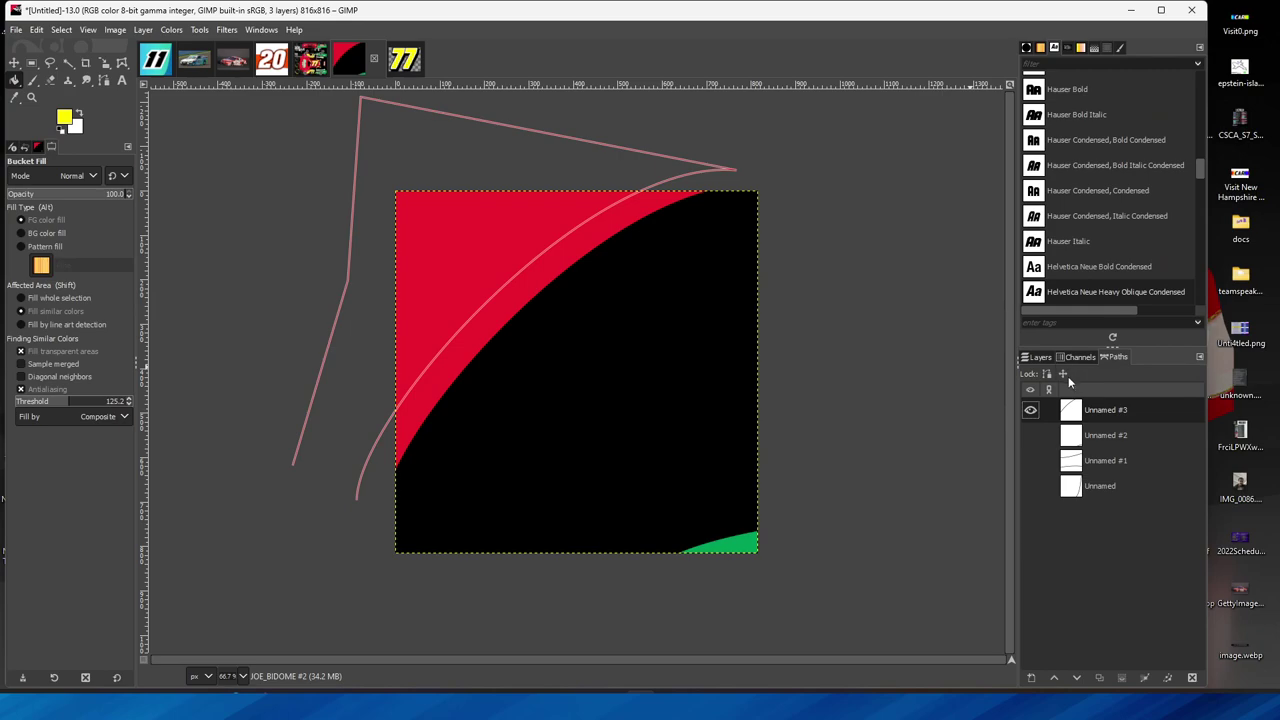
pyautogui.click(1040, 357)
pyautogui.click(1032, 677)
pyautogui.click(1125, 666)
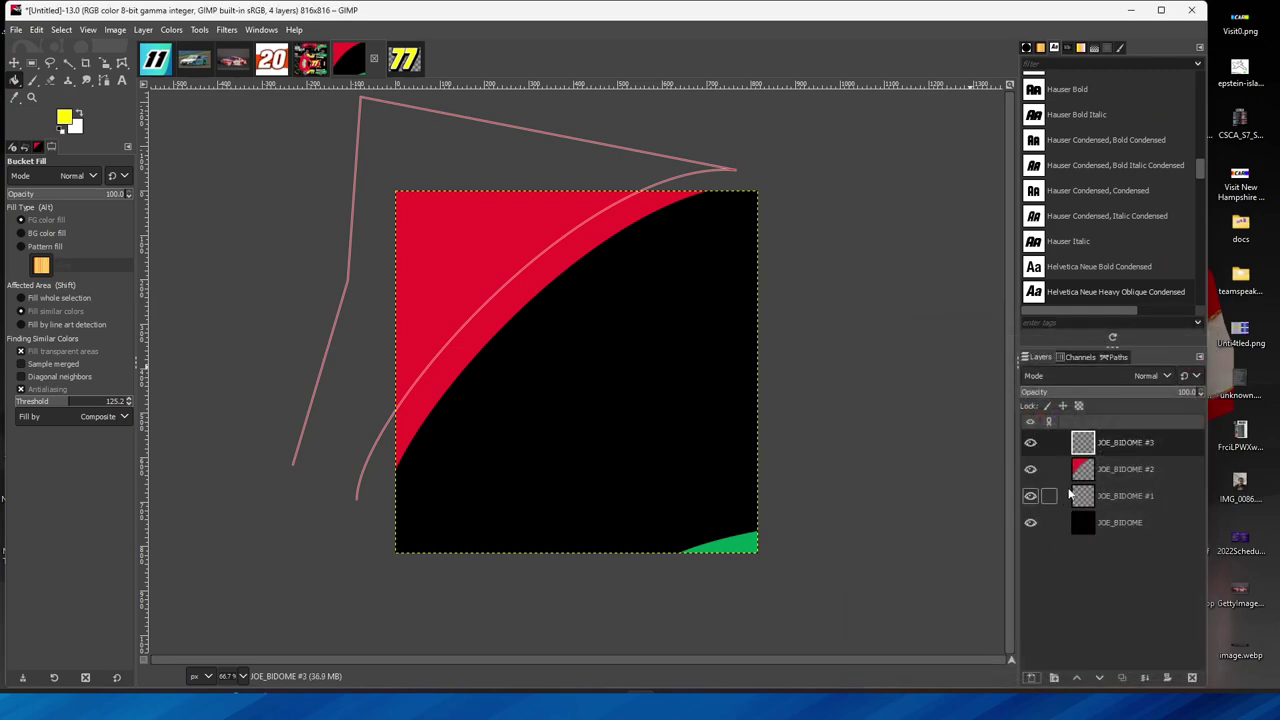
# Fill path Unnamed #3 with the yellow foreground colour on the new layer.
pyautogui.click(1113, 357)
pyautogui.rightClick(1083, 424)
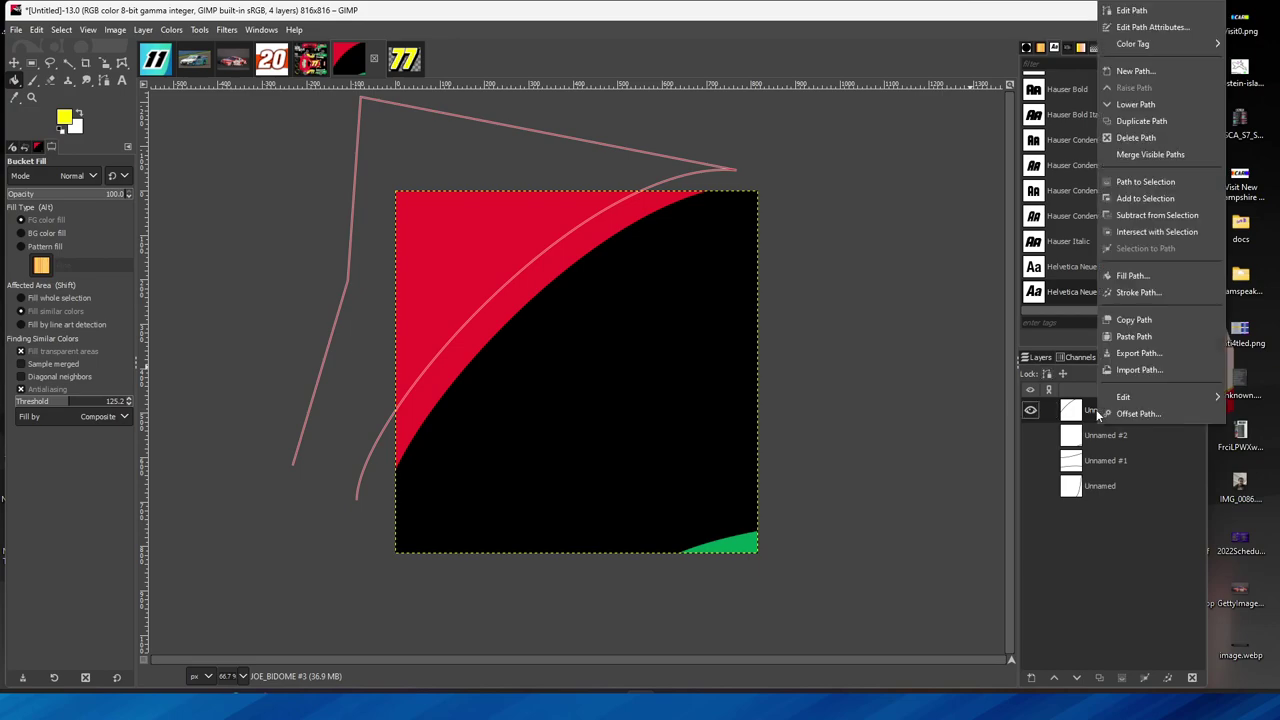
pyautogui.click(1117, 273)
pyautogui.click(1148, 336)
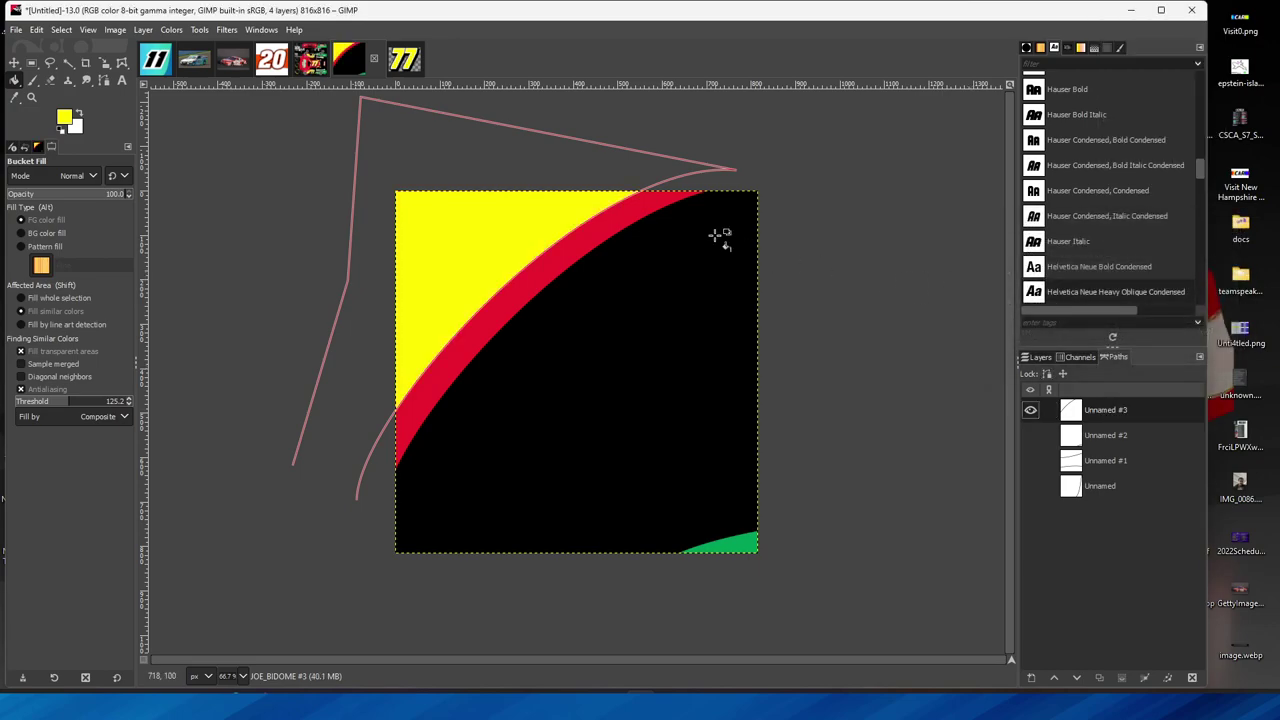
pyautogui.click(12, 62)
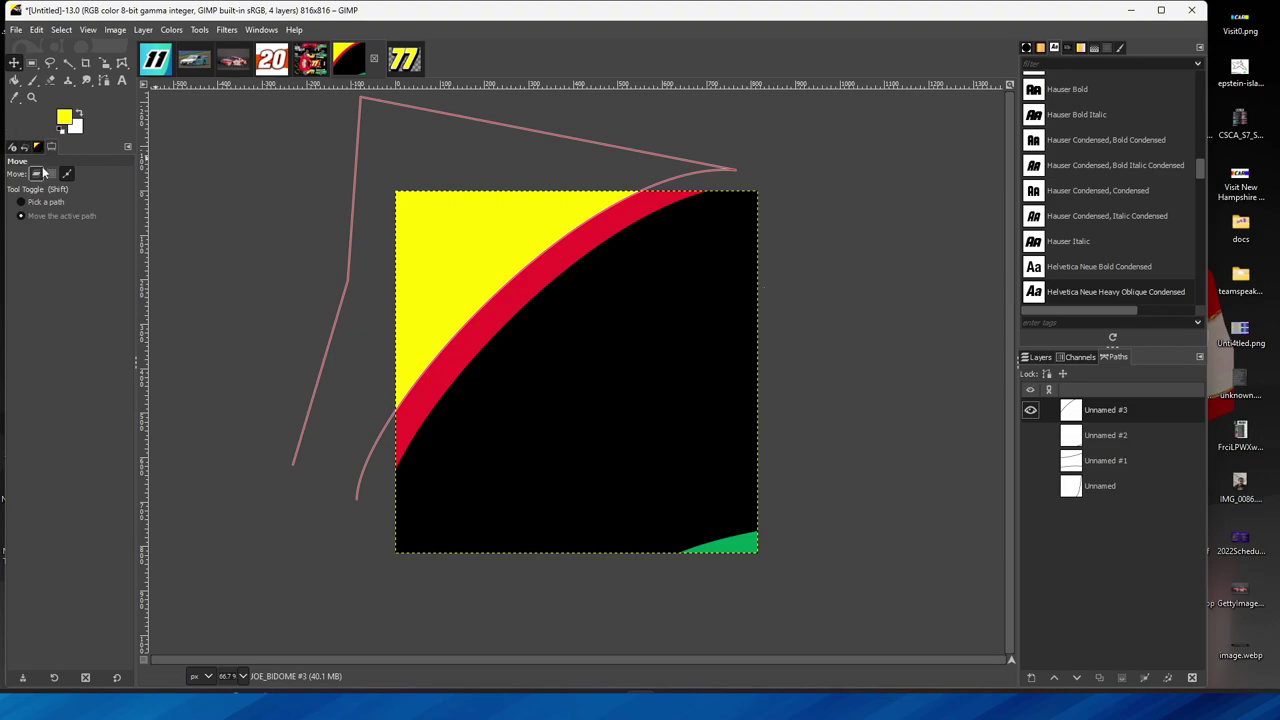
pyautogui.click(40, 172)
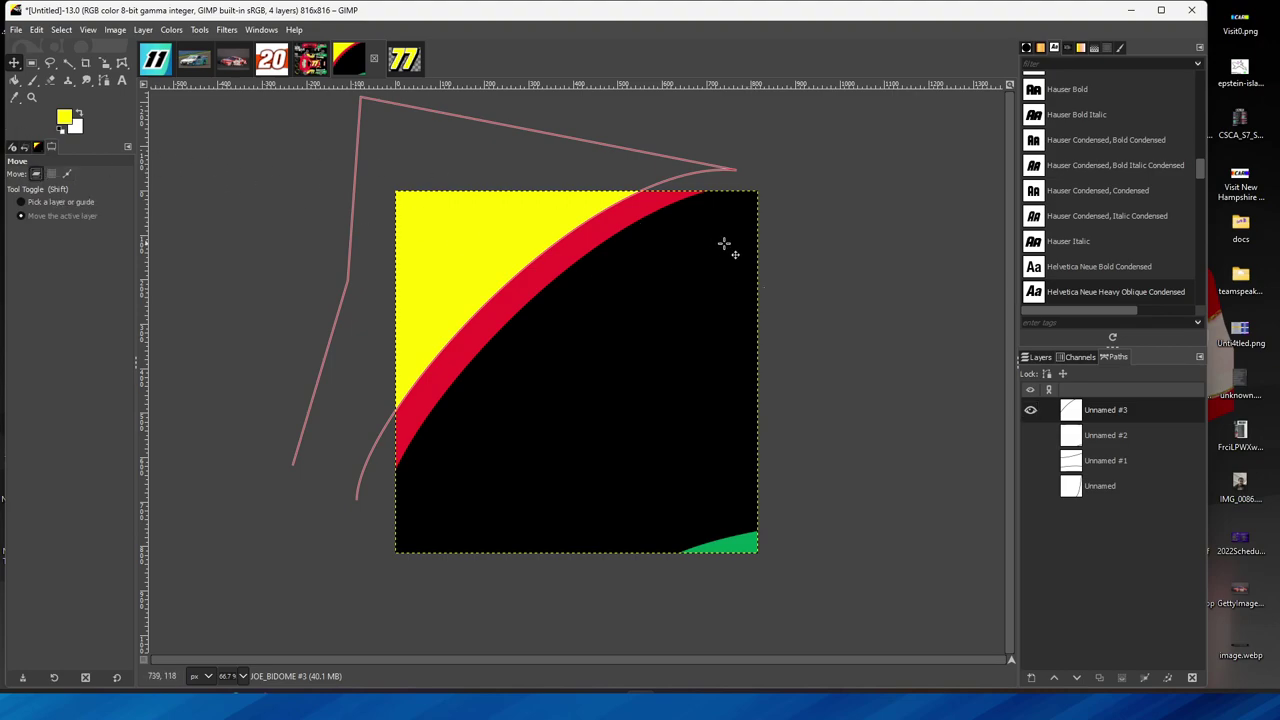
# Hide path Unnamed #3 and erase the old green corner on layer JOE_BIDOME #1.
pyautogui.click(1031, 409)
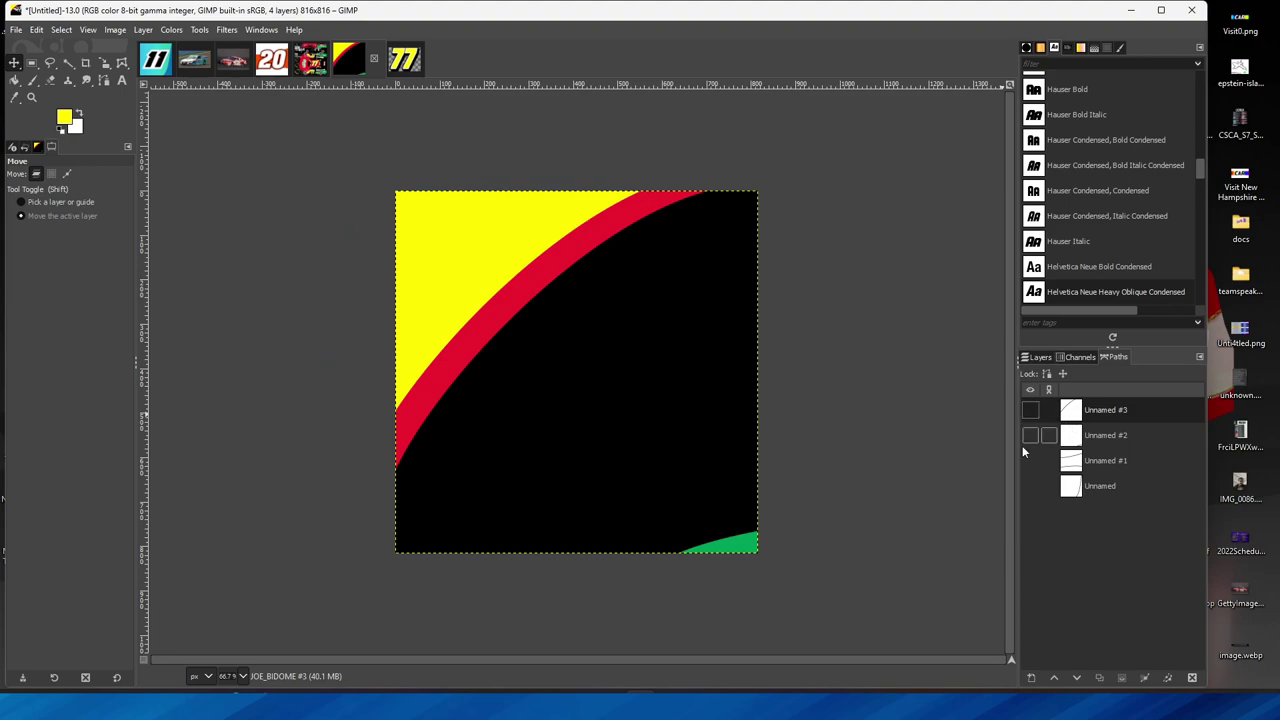
pyautogui.click(1030, 359)
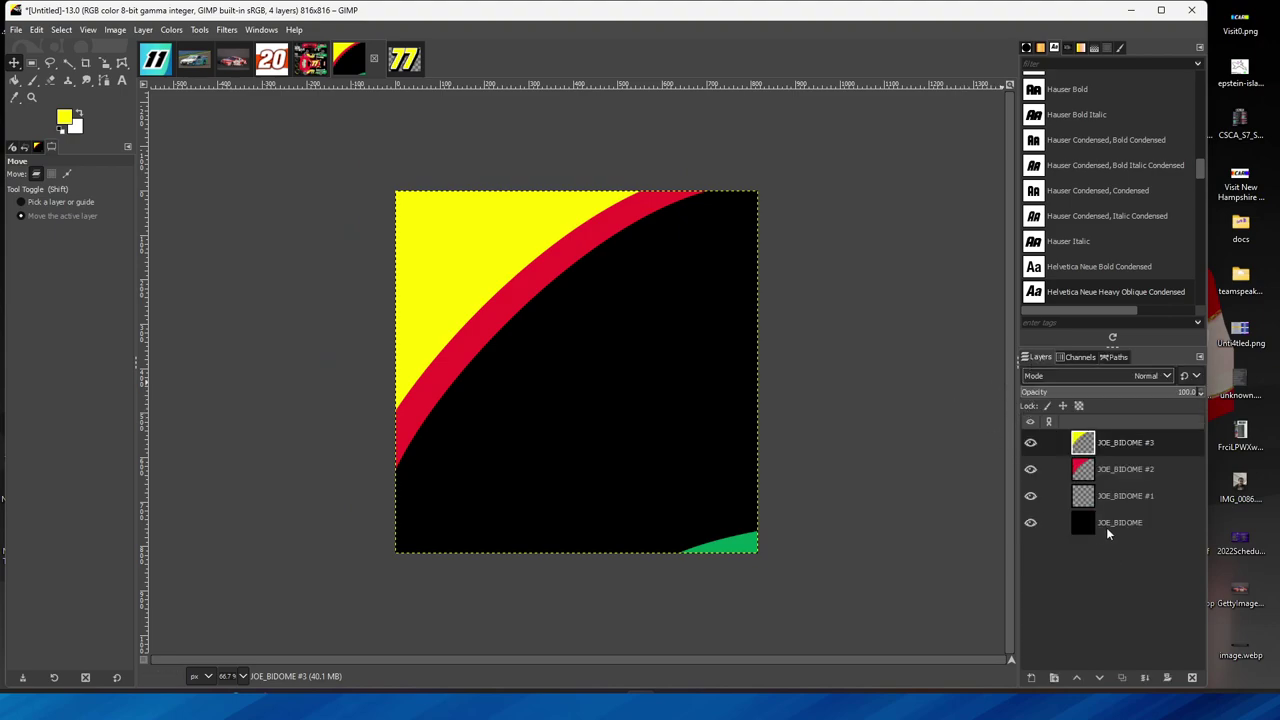
pyautogui.click(1098, 497)
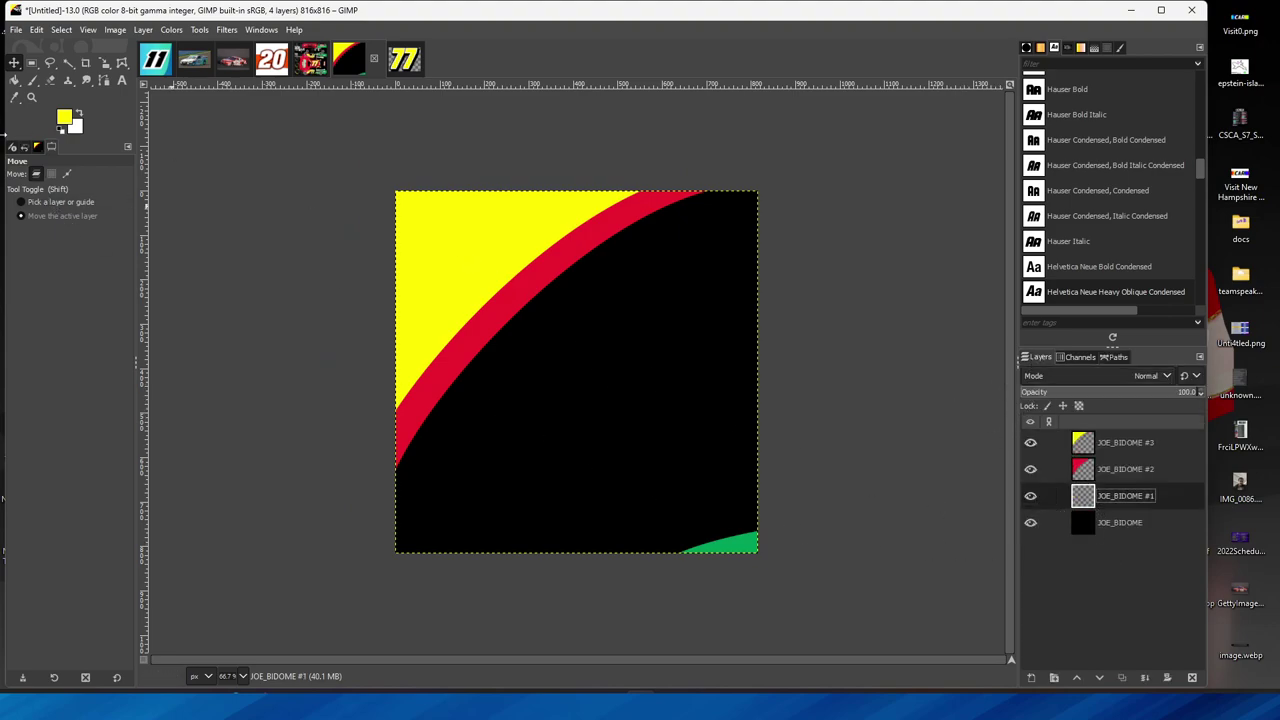
pyautogui.click(50, 86)
pyautogui.moveTo(677, 534); pyautogui.dragTo(834, 537)
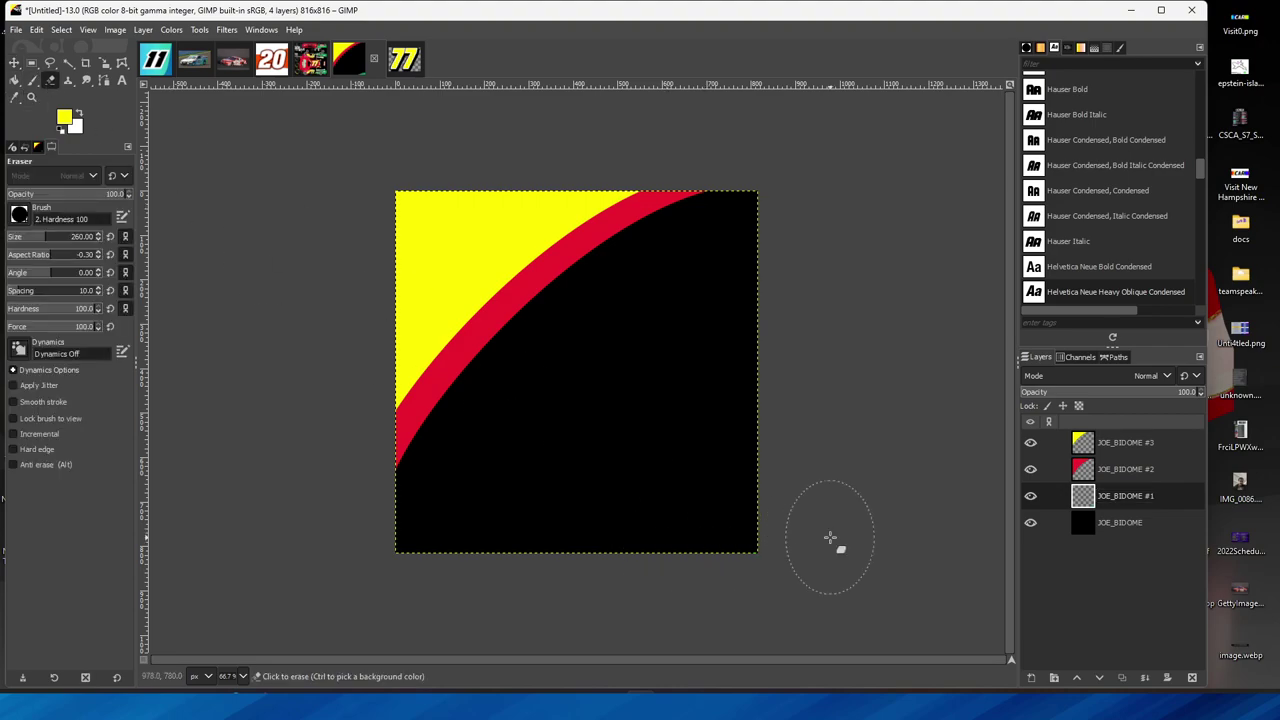
# Show path Unnamed #2 and pull its end point higher to enlarge the green area.
pyautogui.click(1118, 358)
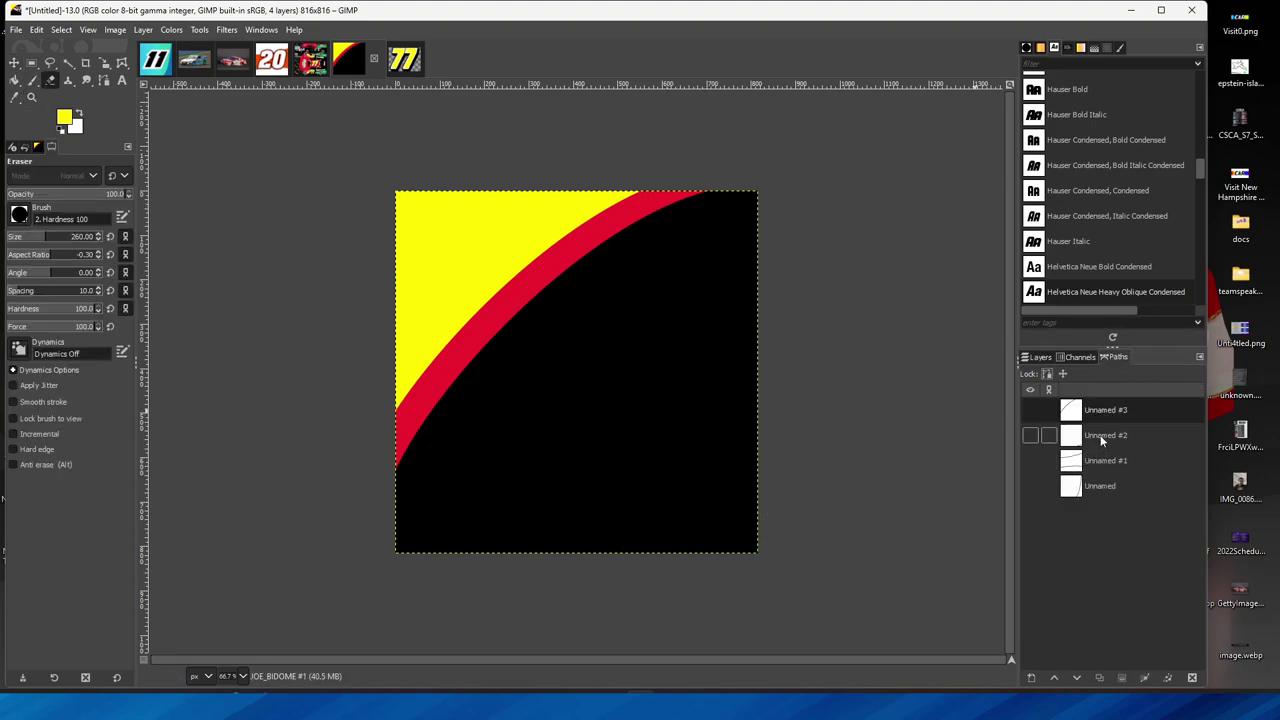
pyautogui.click(1030, 435)
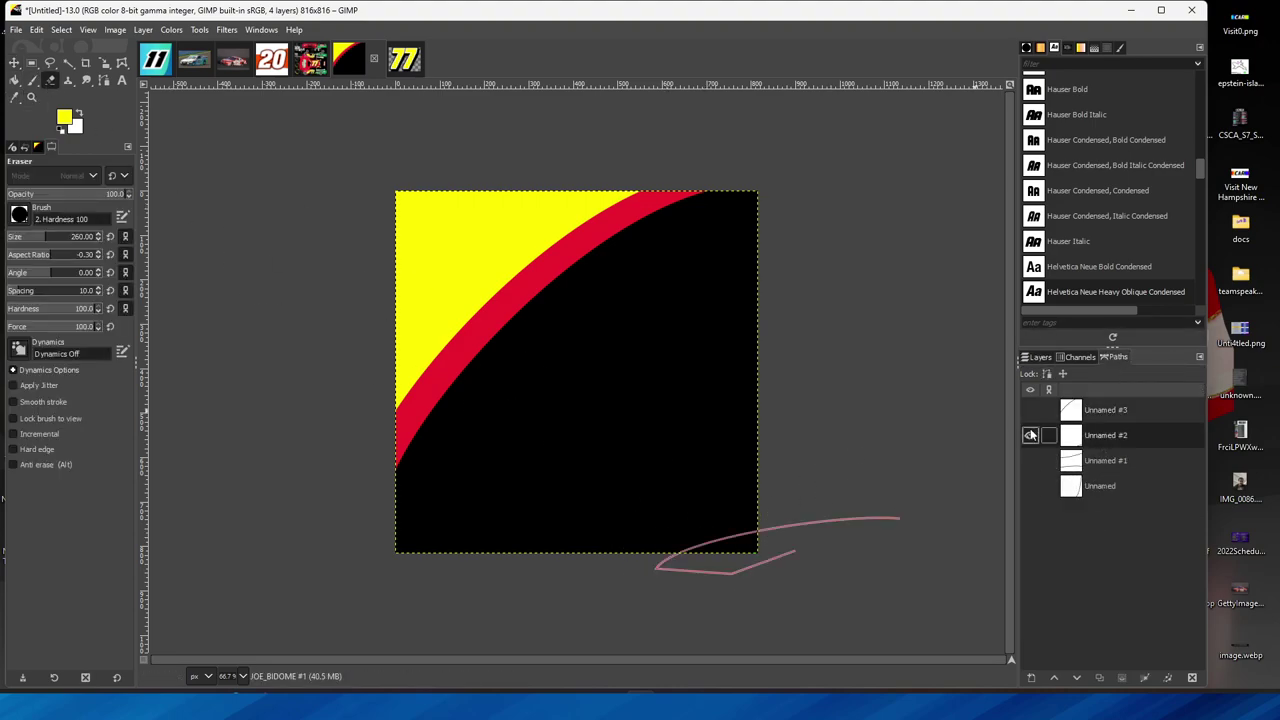
pyautogui.click(104, 80)
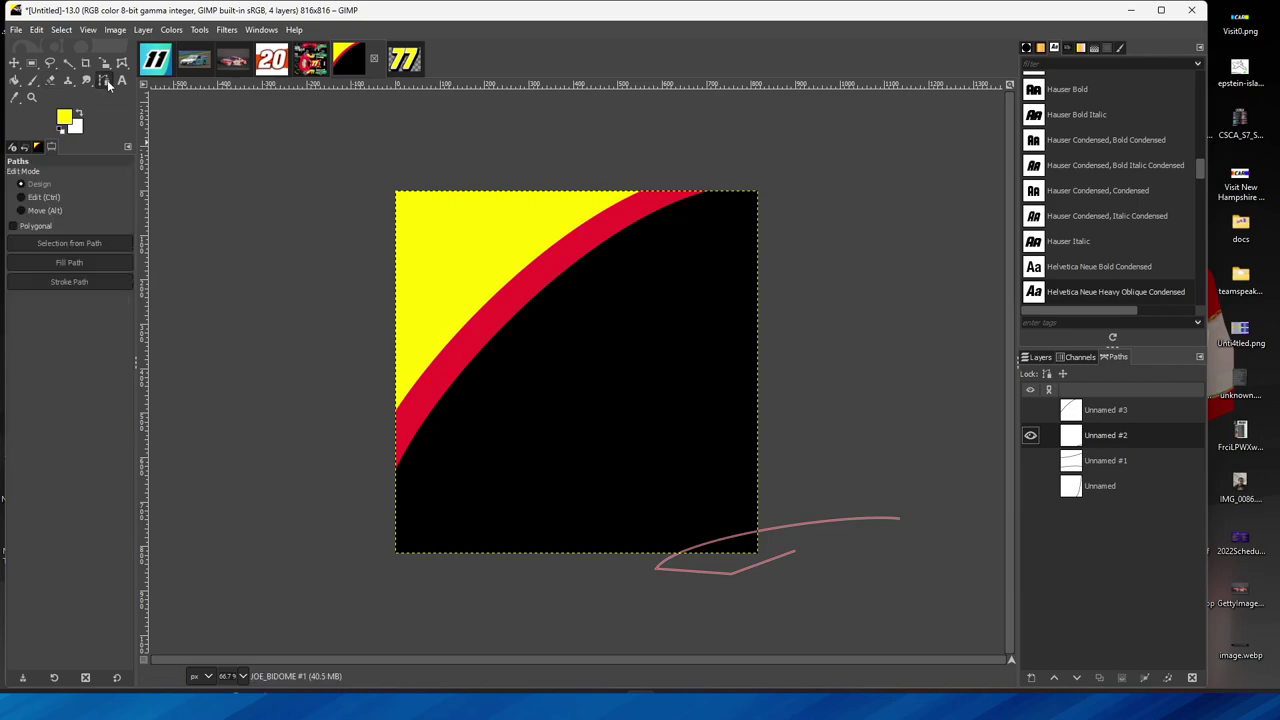
pyautogui.click(890, 519)
pyautogui.moveTo(895, 519); pyautogui.dragTo(897, 463)
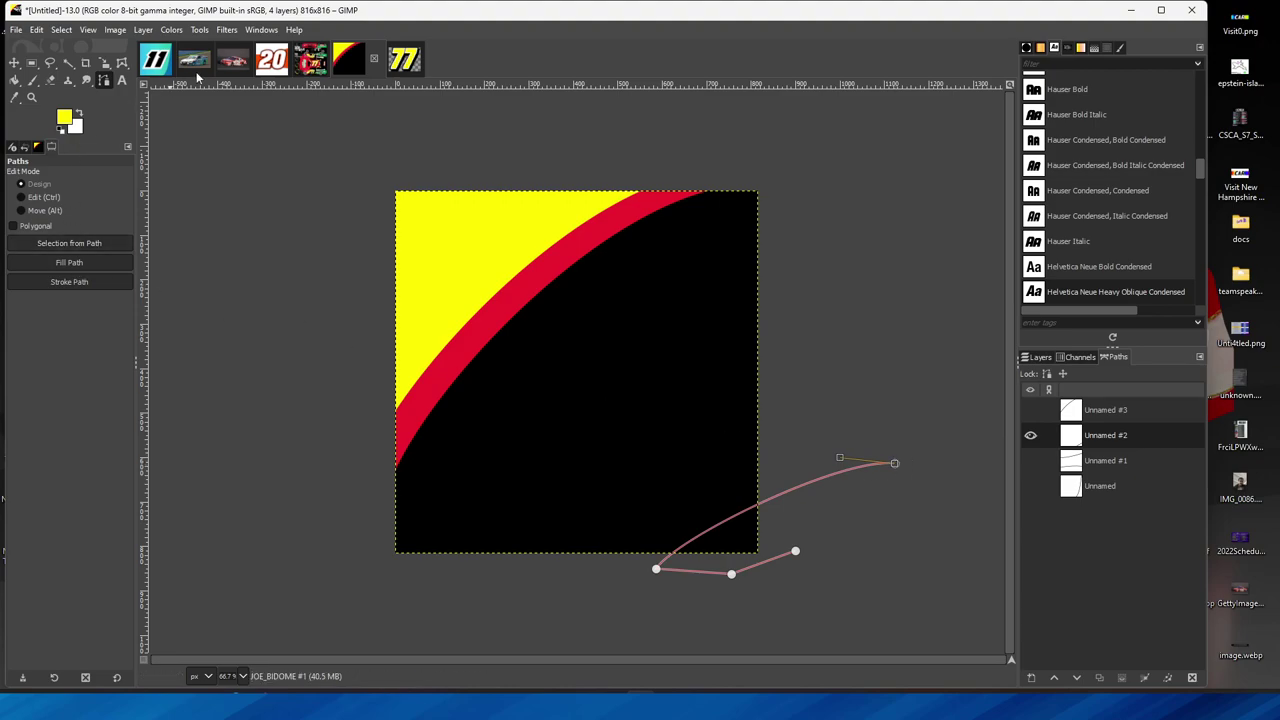
# Sample the livery's green and fill path Unnamed #2 with it, then hide the path.
pyautogui.click(312, 62)
pyautogui.click(15, 97)
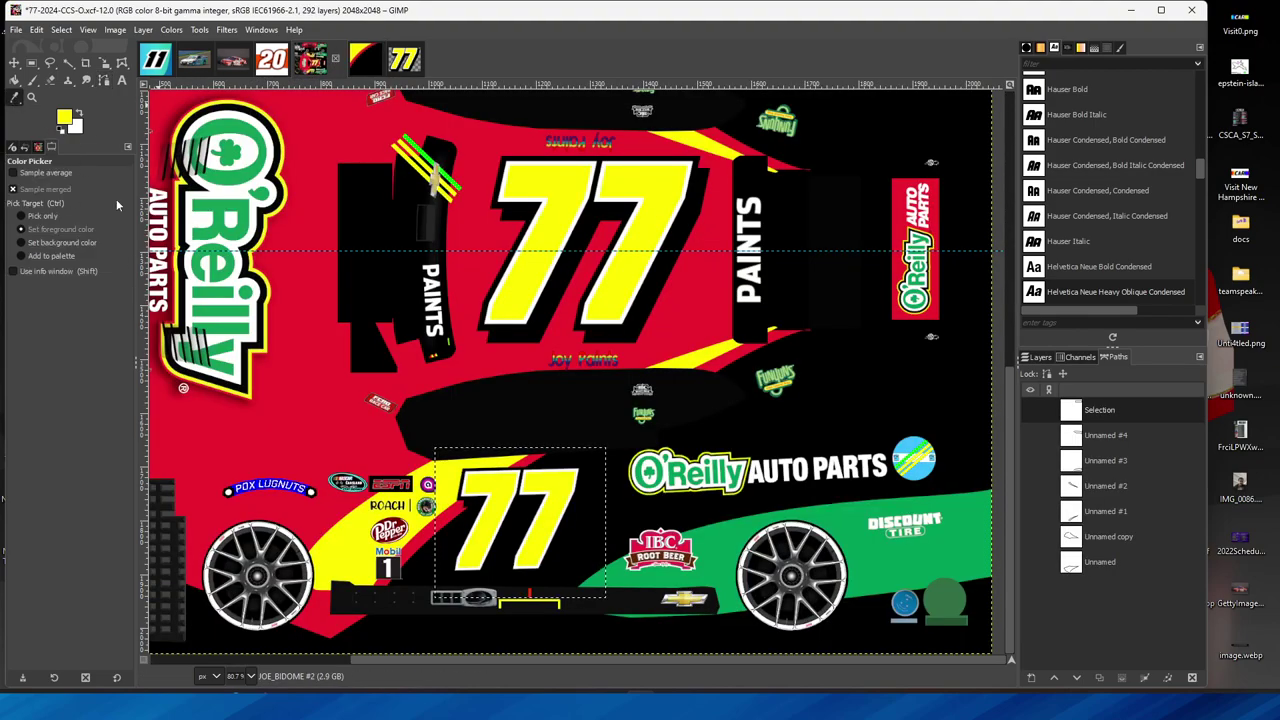
pyautogui.click(742, 610)
pyautogui.click(364, 60)
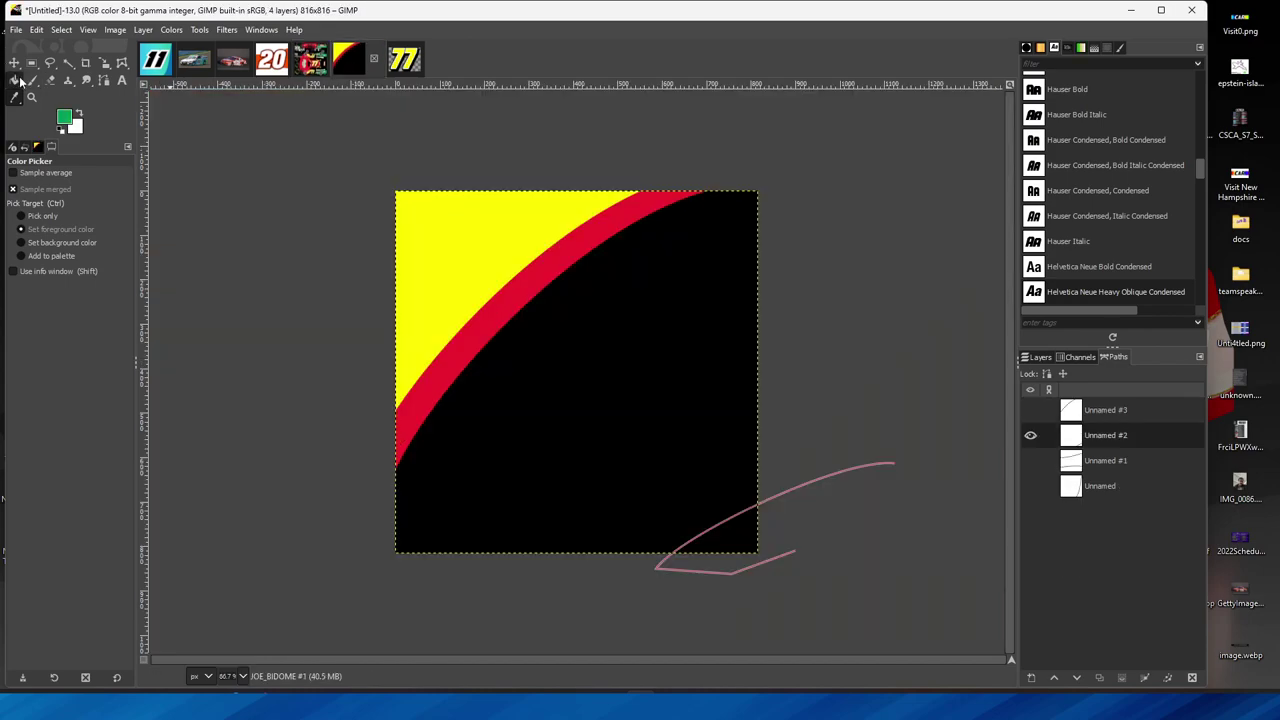
pyautogui.click(17, 80)
pyautogui.rightClick(1141, 442)
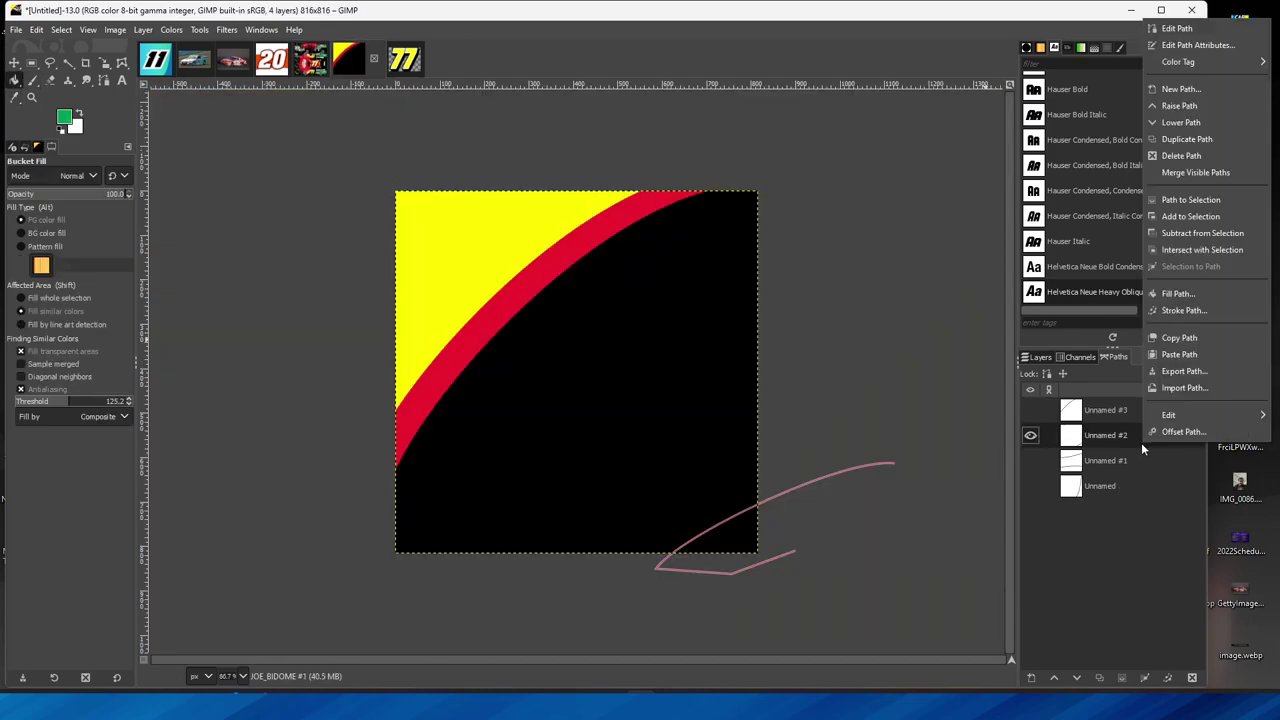
pyautogui.click(1176, 293)
pyautogui.click(1182, 354)
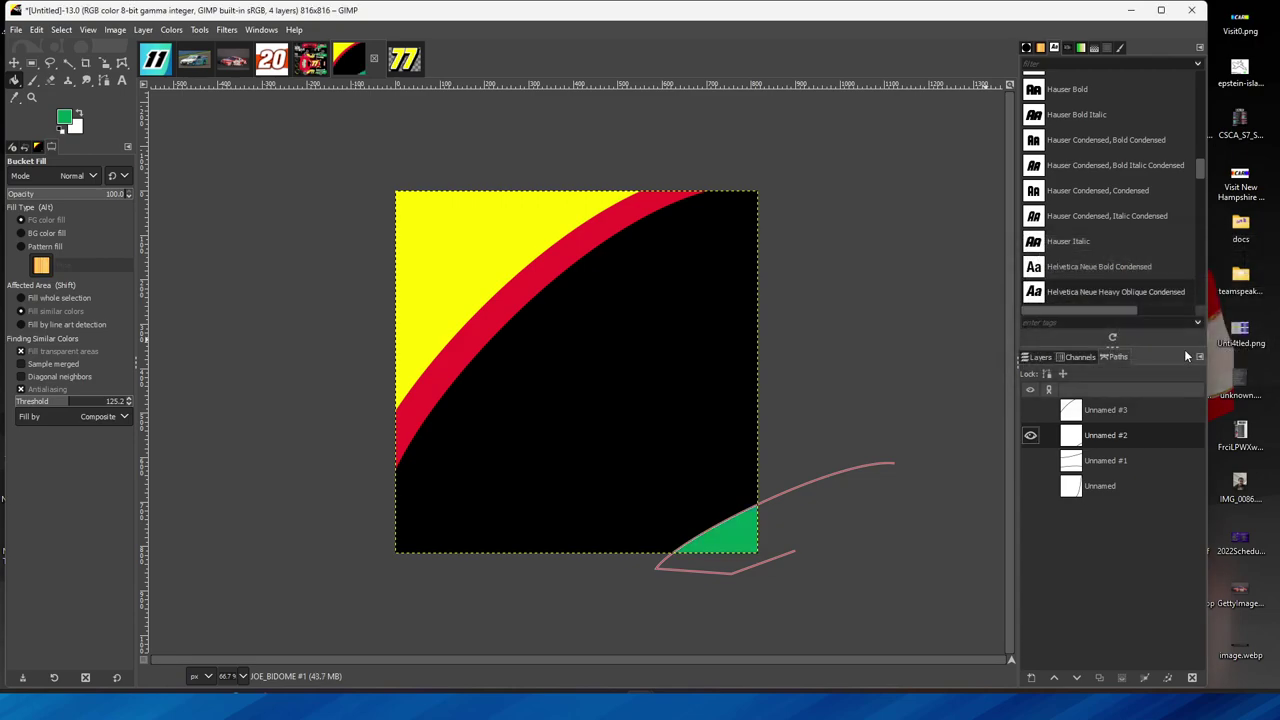
pyautogui.click(1031, 436)
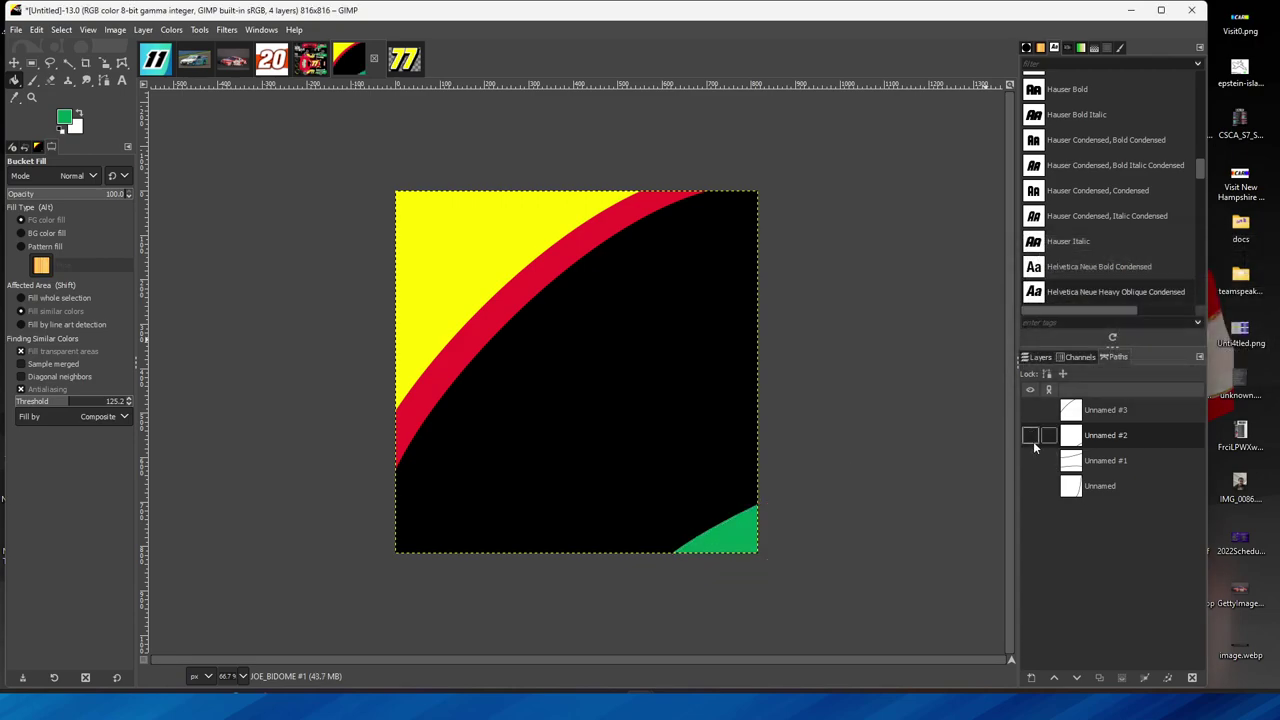
pyautogui.click(1038, 357)
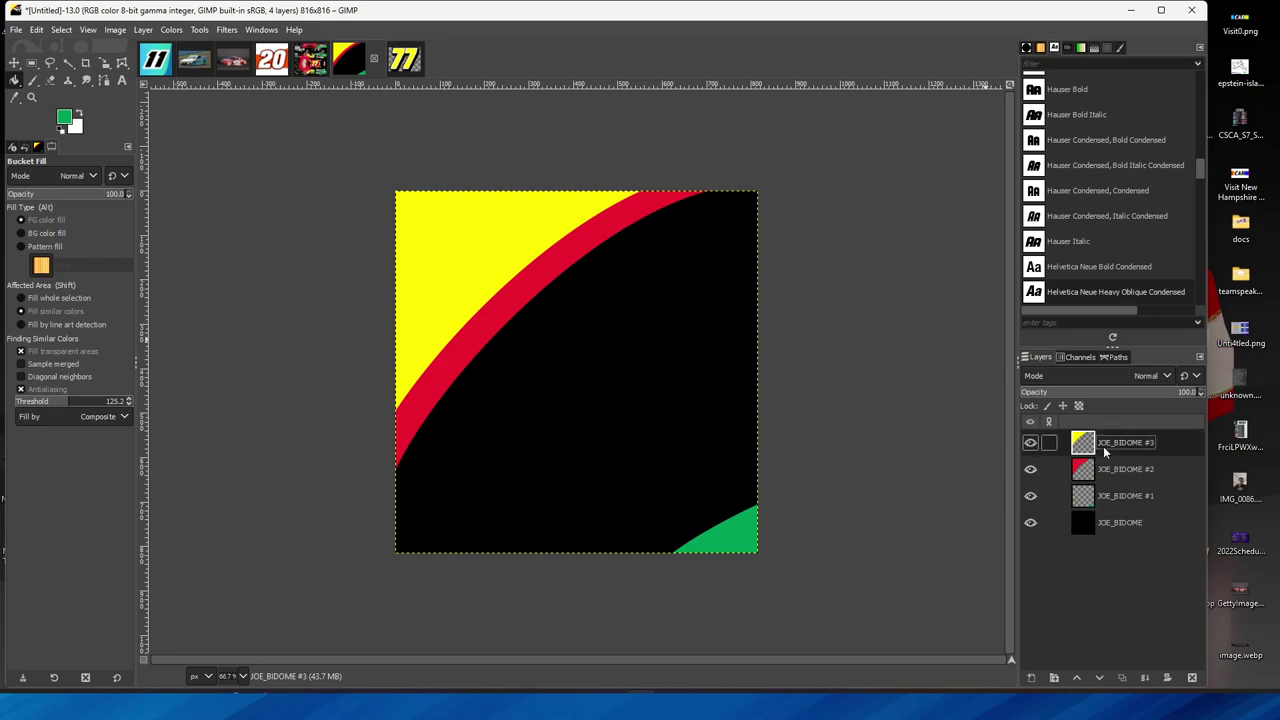
# Bring the 77 layer from 77-4.png into the card and scale it to 775 px wide.
pyautogui.click(408, 58)
pyautogui.moveTo(1083, 440); pyautogui.dragTo(590, 415)
pyautogui.rightClick(1108, 446)
pyautogui.click(1148, 258)
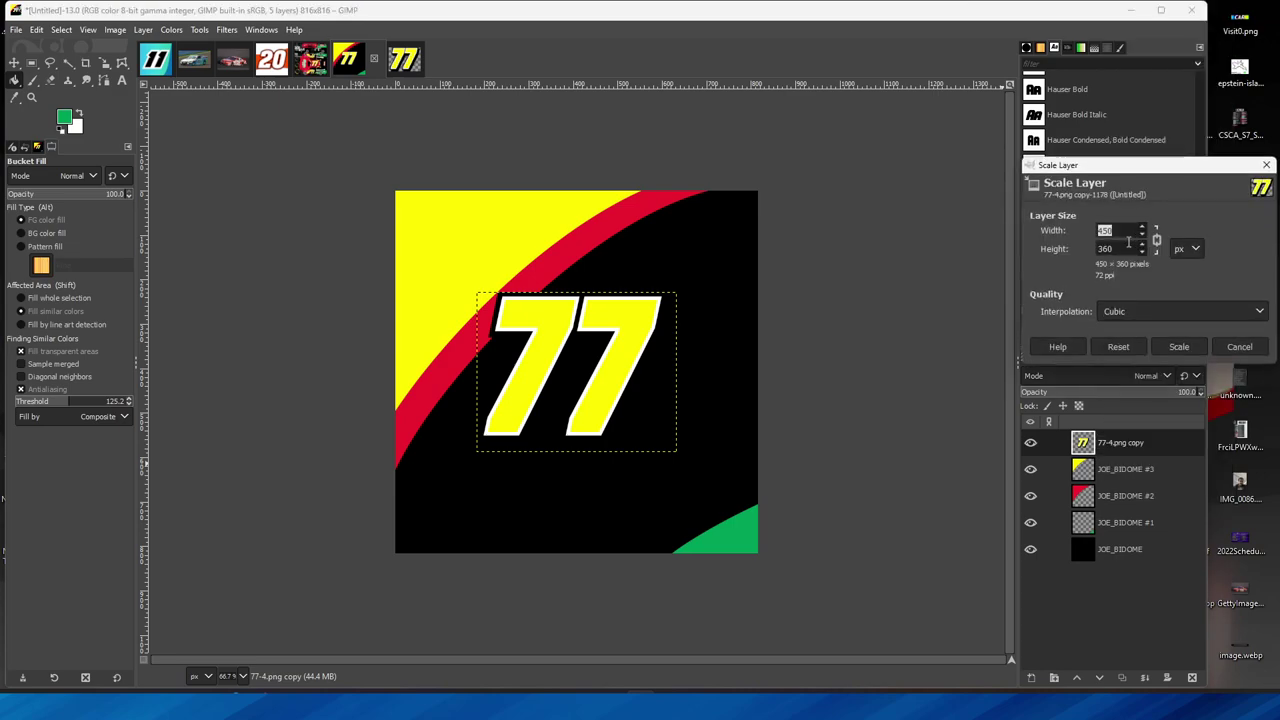
pyautogui.click(1161, 344)
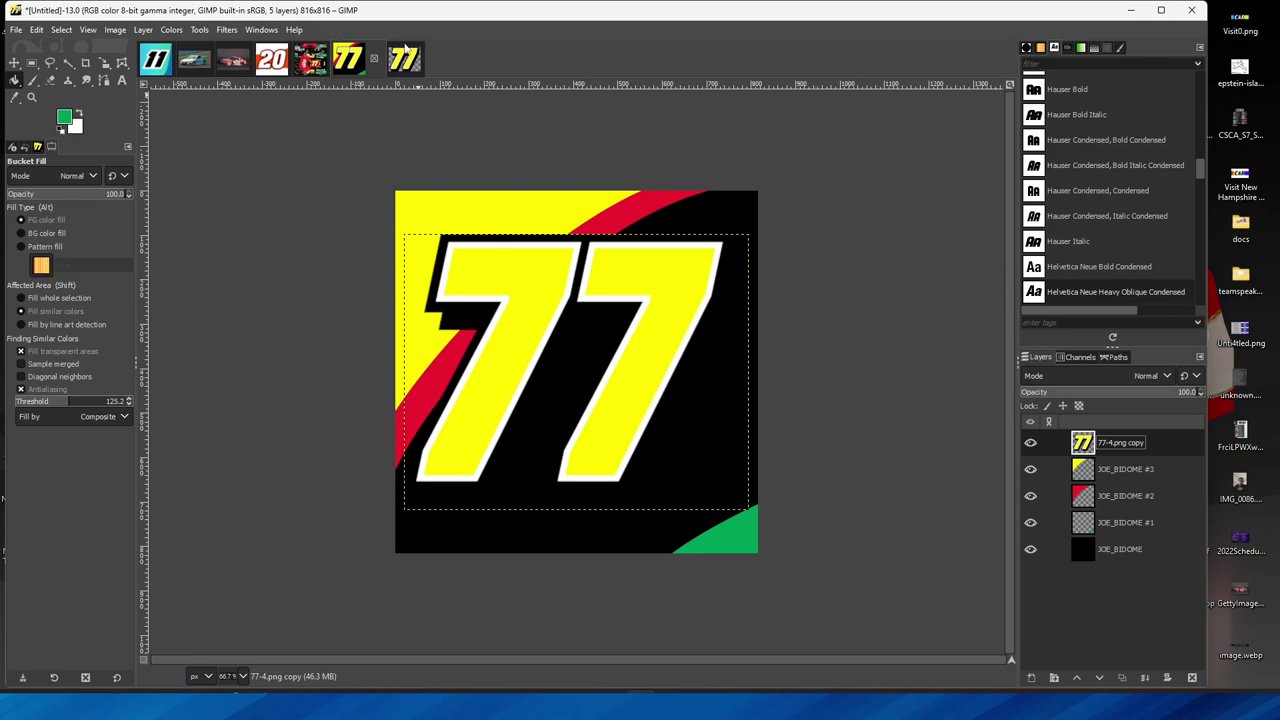
pyautogui.click(406, 60)
# Close 77-4, the livery, the #20 photo and the car screenshot without saving.
pyautogui.click(412, 59)
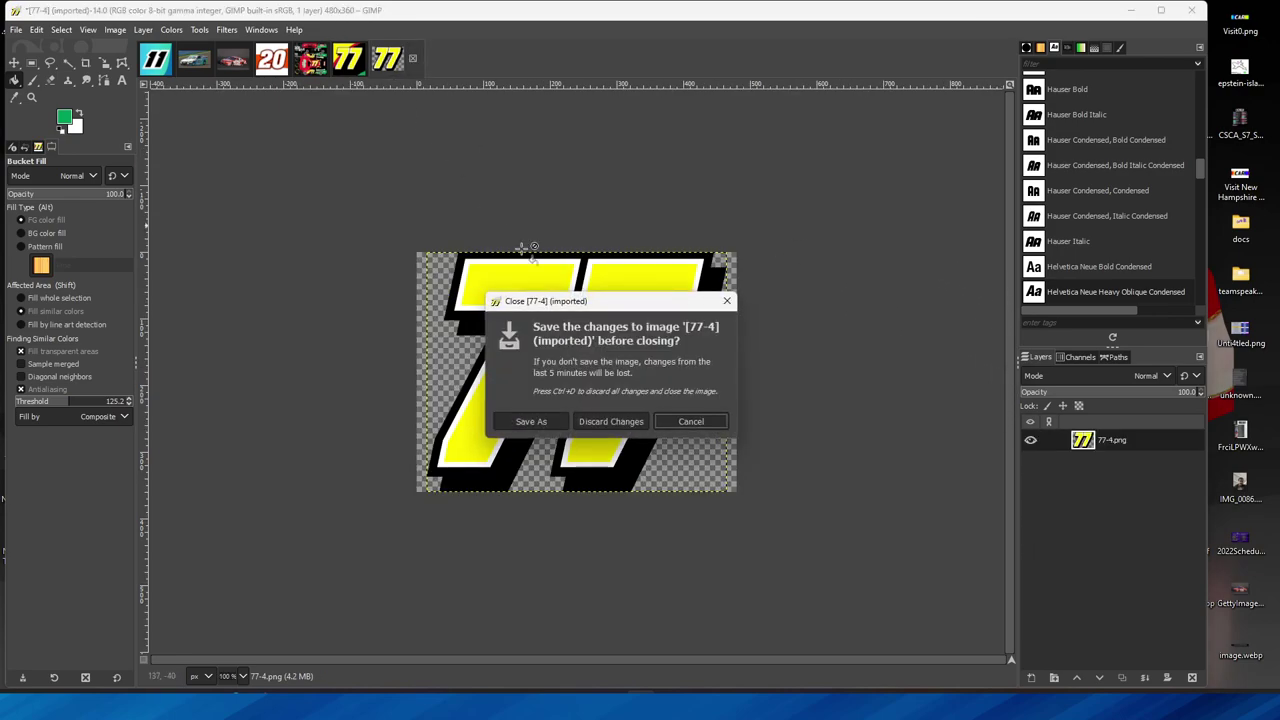
pyautogui.click(610, 421)
pyautogui.click(310, 59)
pyautogui.click(335, 58)
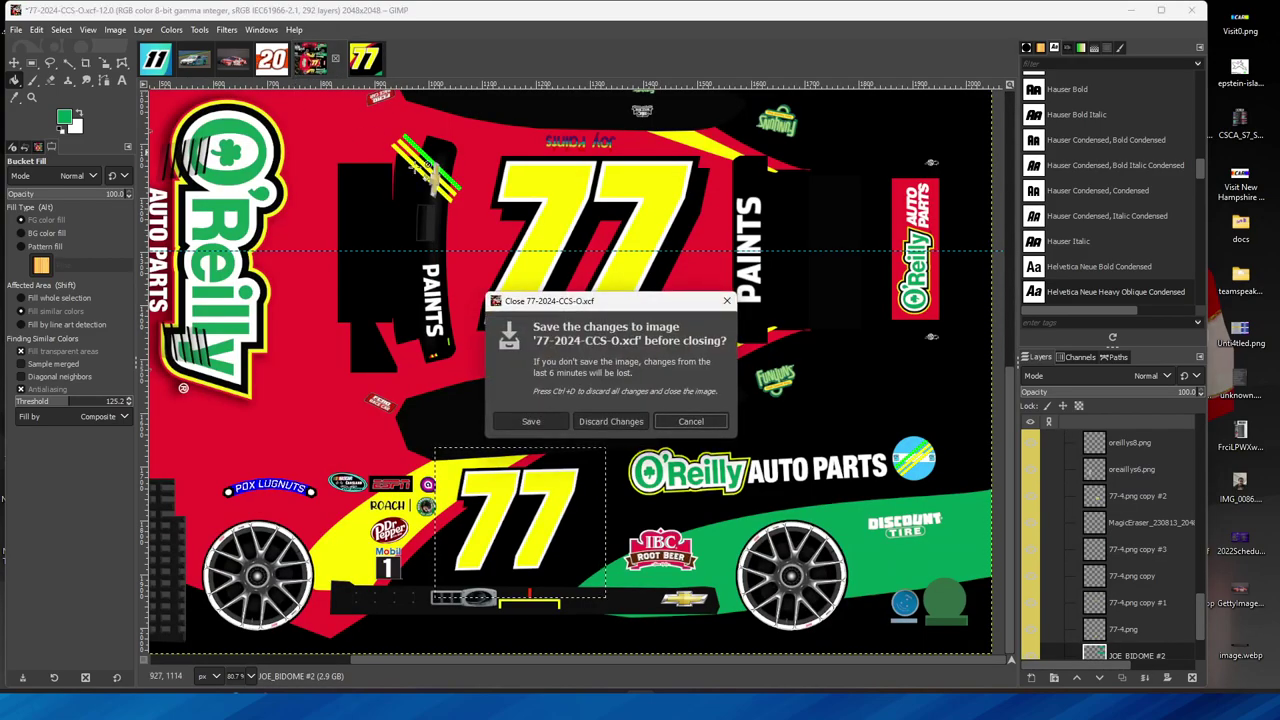
pyautogui.click(608, 423)
pyautogui.click(243, 63)
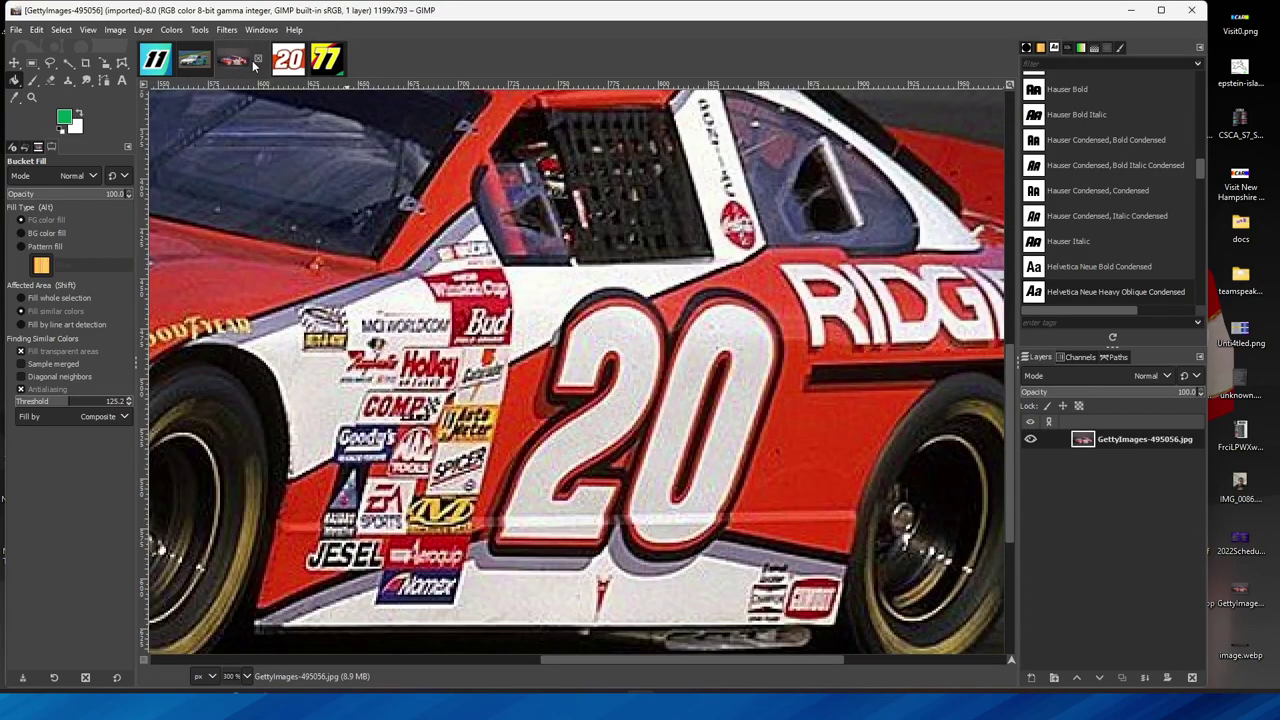
pyautogui.click(256, 62)
pyautogui.click(195, 62)
pyautogui.click(220, 62)
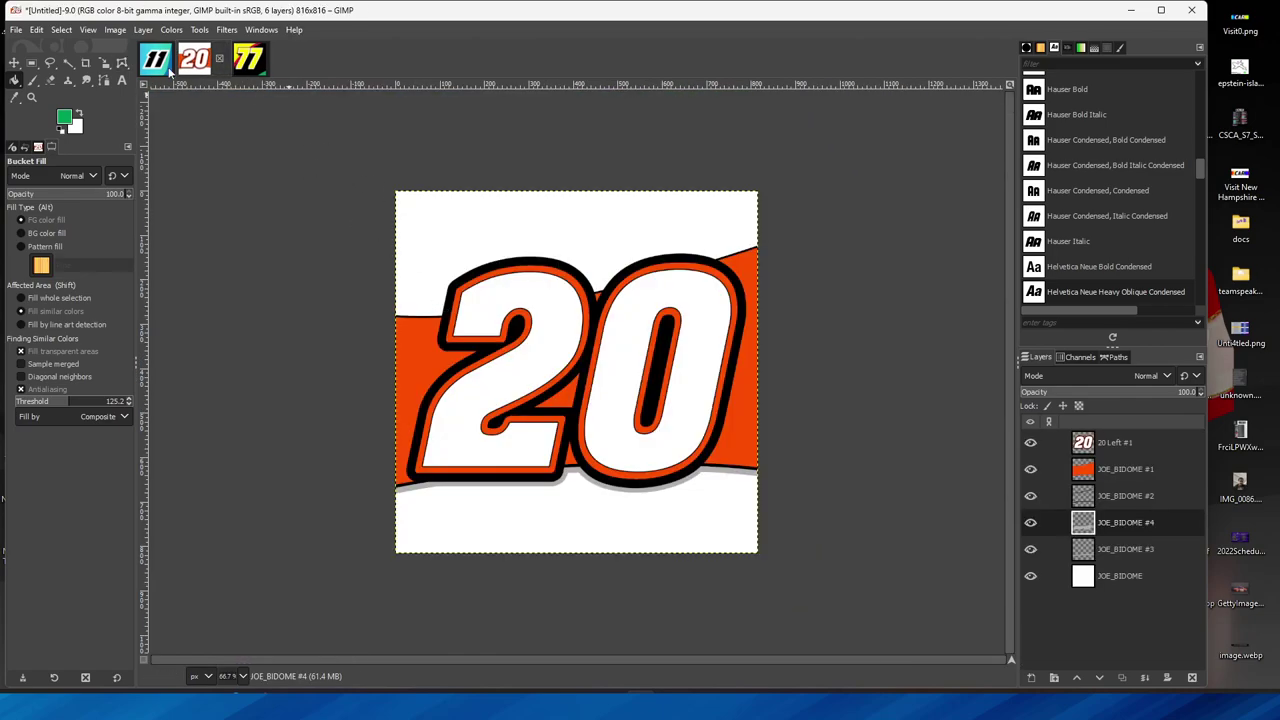
# Review the 11 and 20 cards, ending on the 77 card.
pyautogui.click(168, 70)
pyautogui.click(204, 64)
pyautogui.click(249, 72)
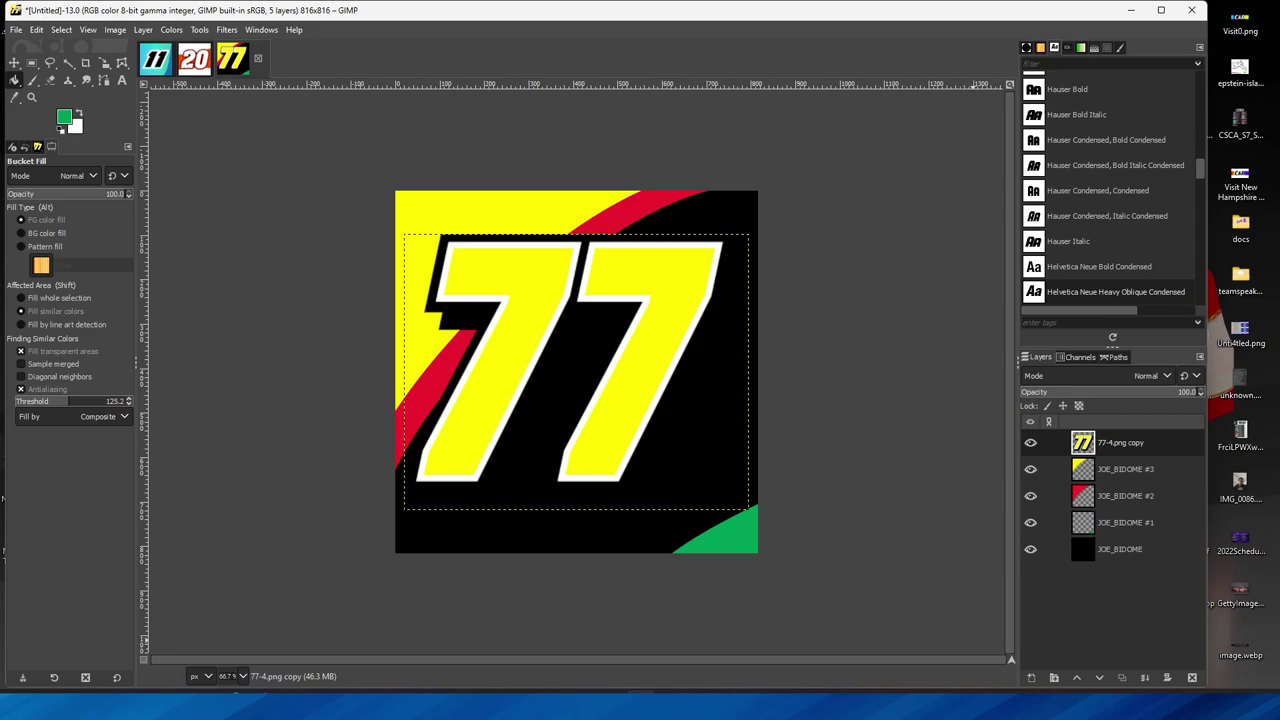
pyautogui.click(14, 65)
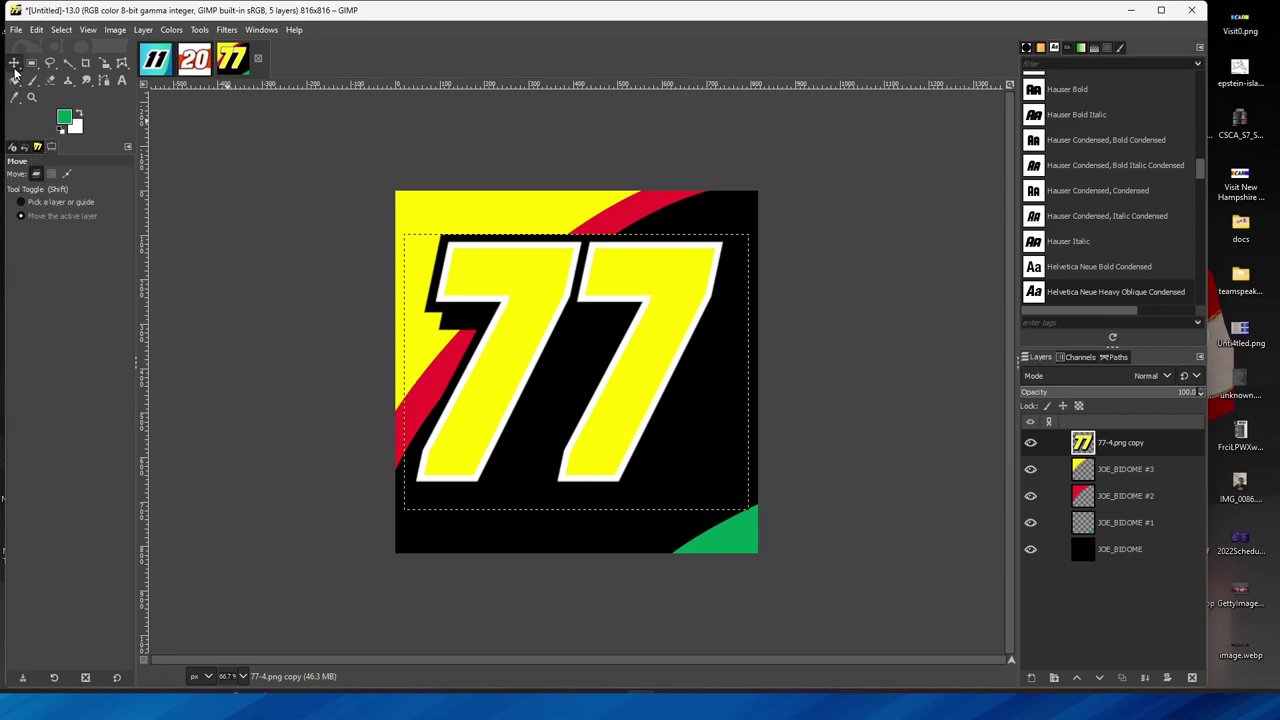